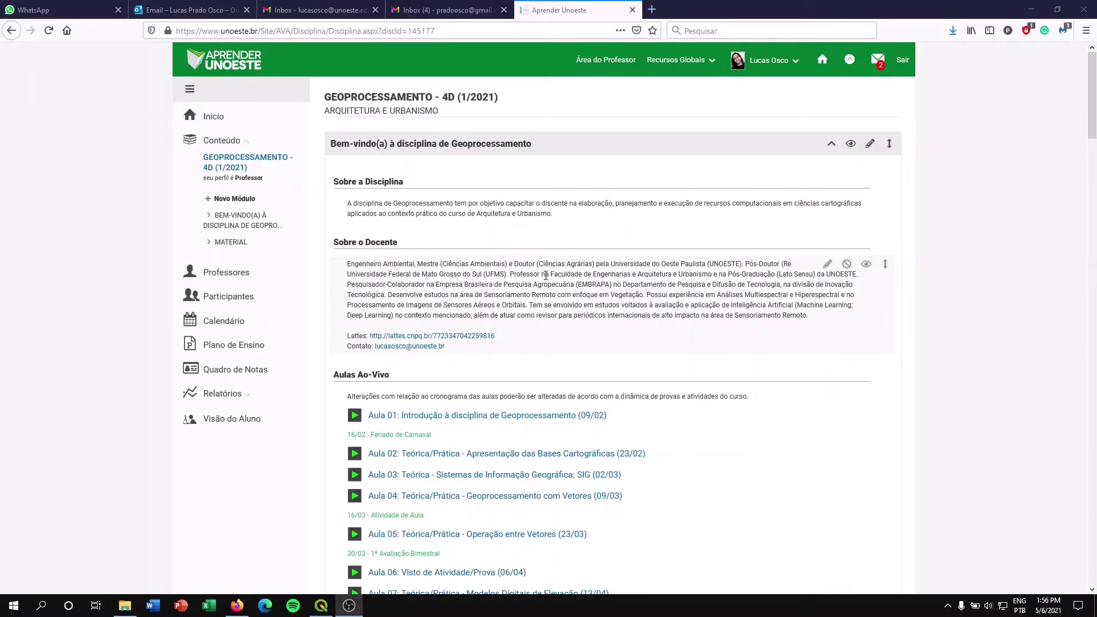
View the download page of "Arquivo - Imagem Planet Recortada" from the 11/05 class activity, closing it when done
scroll(546, 275, down, 12)
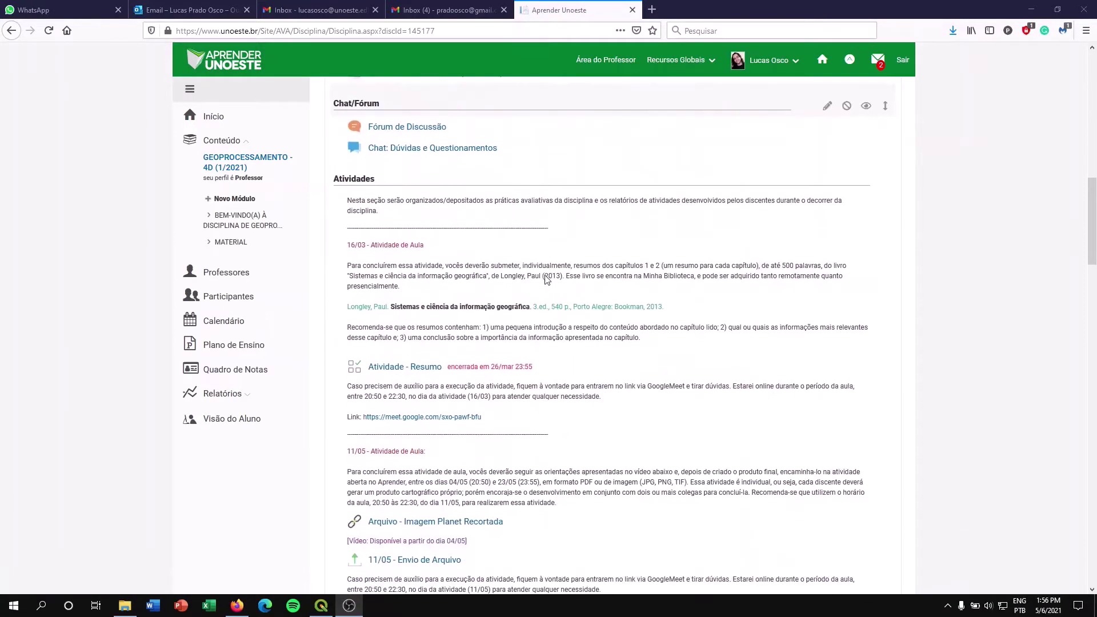
scroll(545, 278, down, 4)
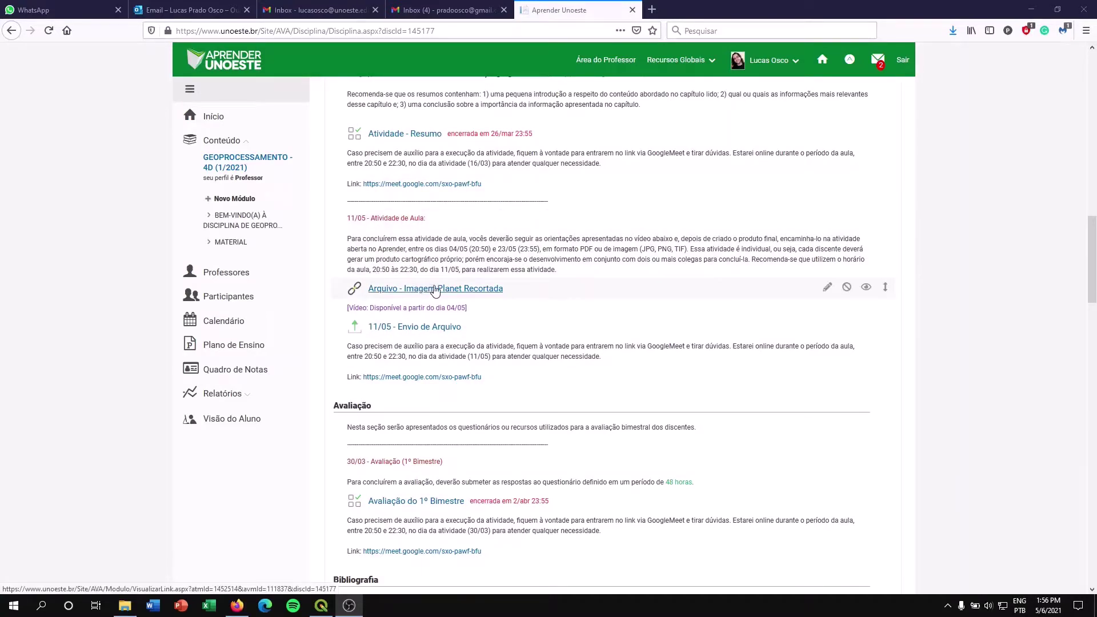
click(447, 289)
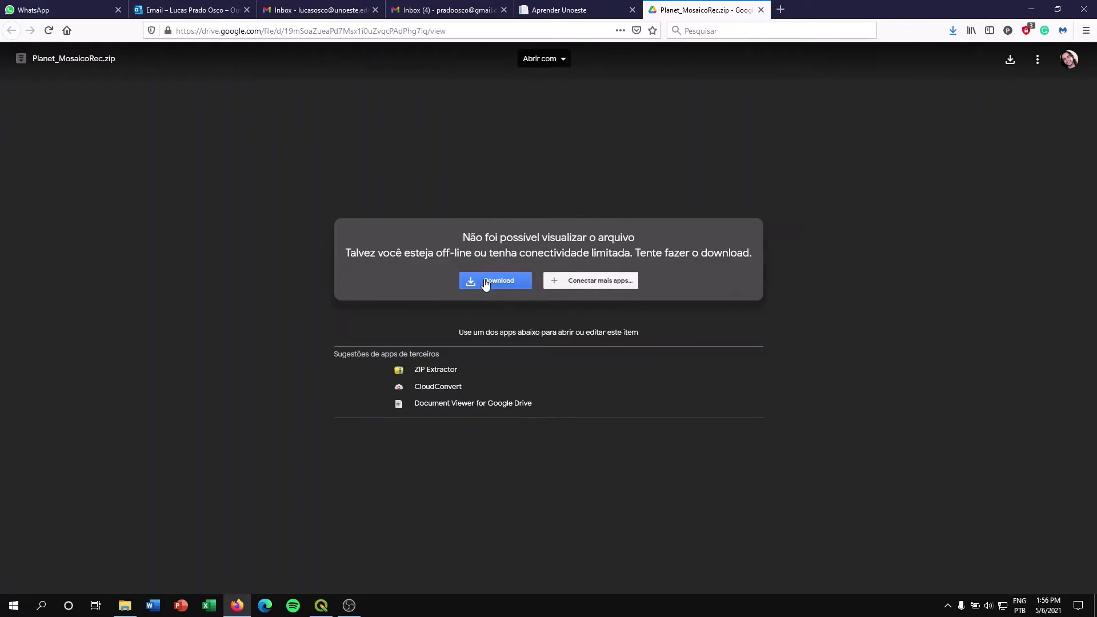
click(760, 10)
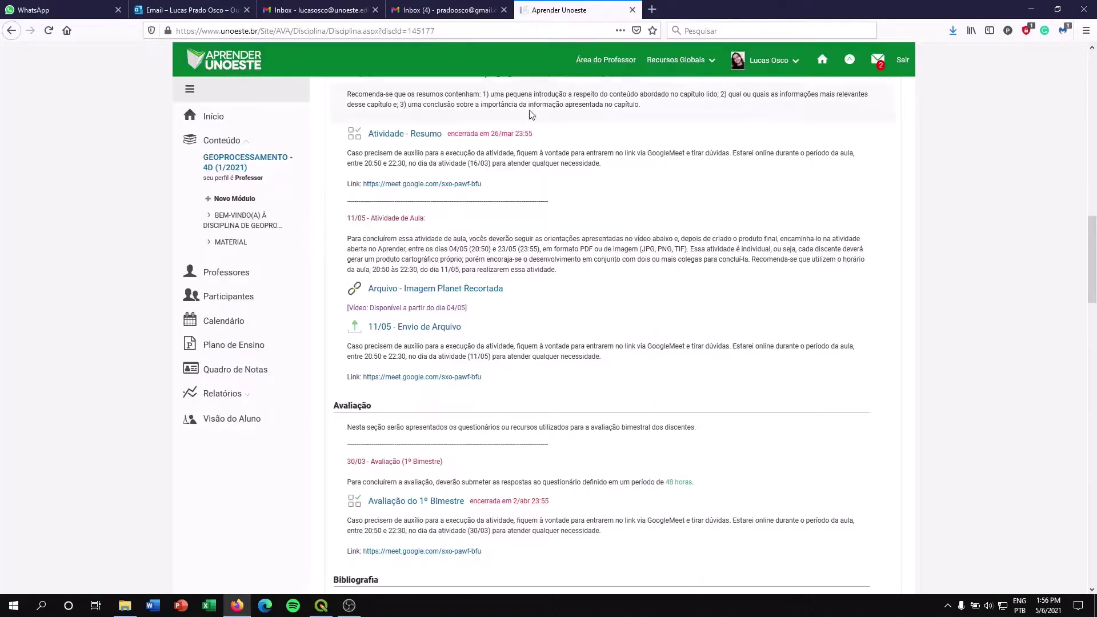
Review the Windows installers on the QGIS download page, reached from the course's Programas section, and close the page
scroll(536, 367, down, 10)
scroll(536, 368, down, 15)
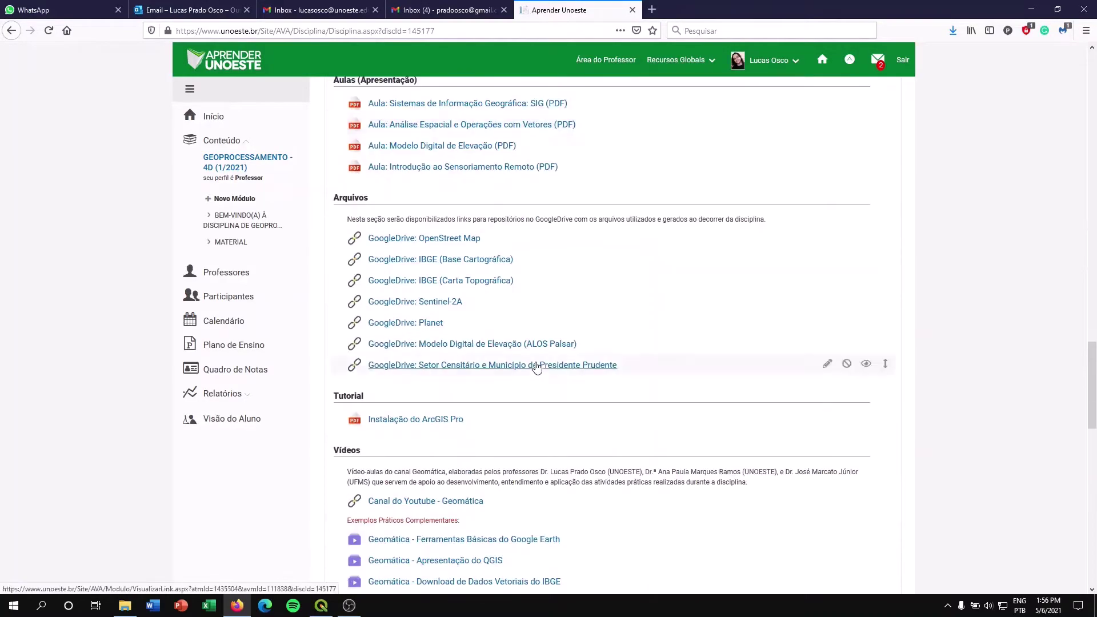
scroll(537, 368, down, 4)
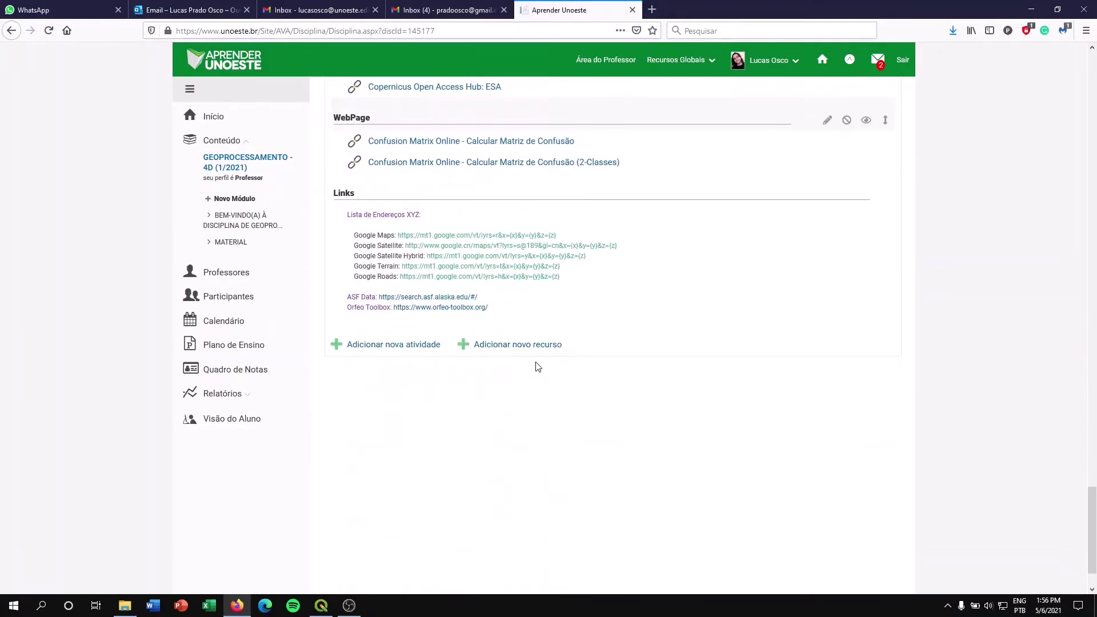
scroll(533, 362, up, 7)
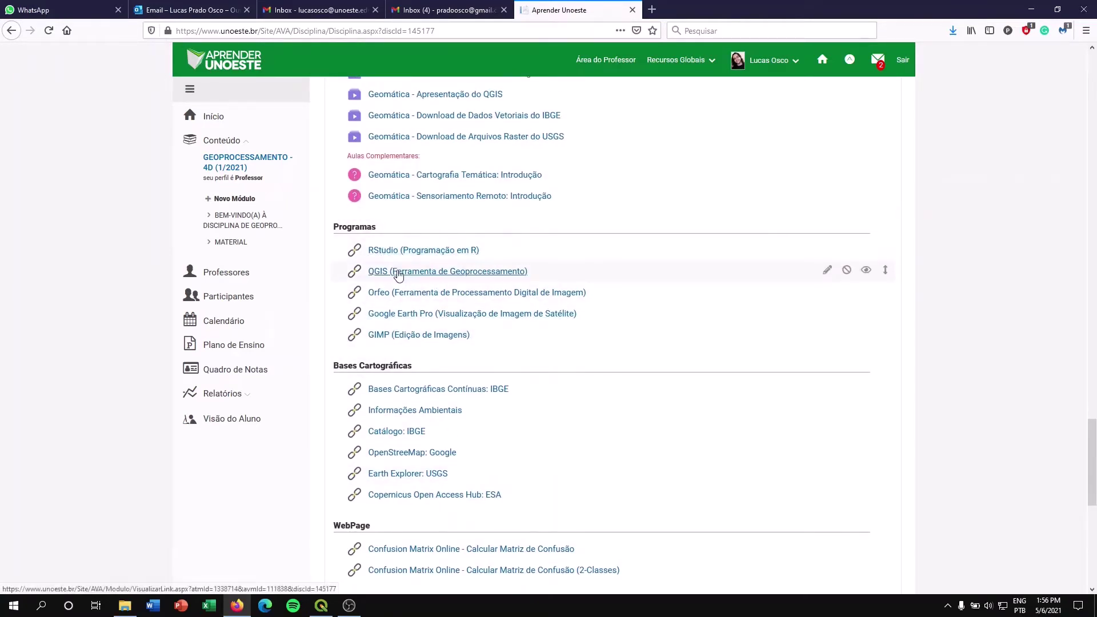
click(374, 271)
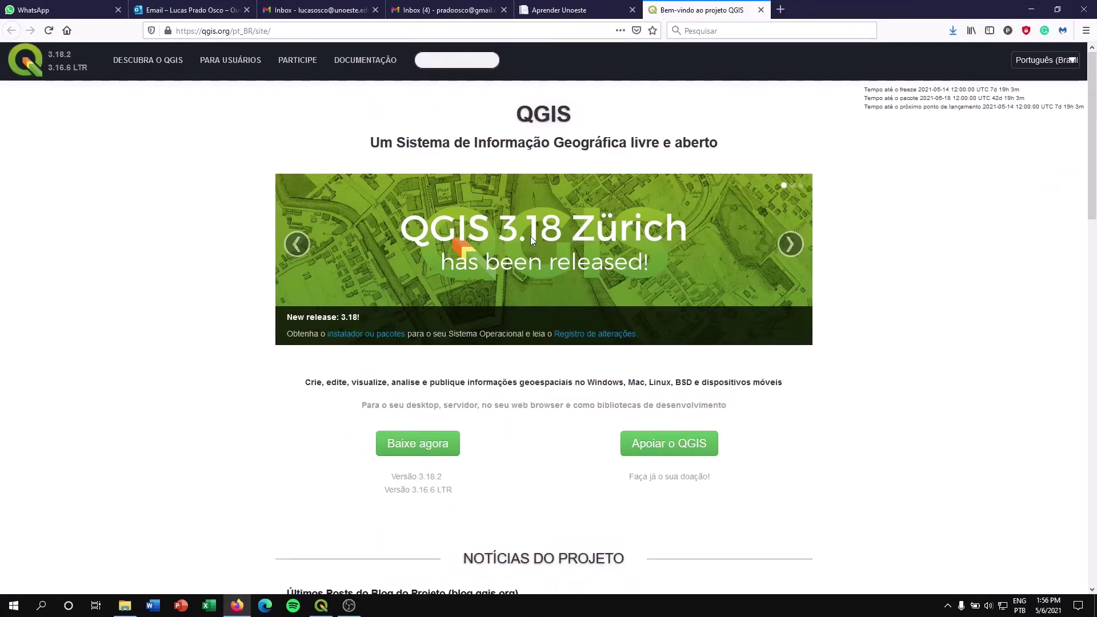
click(433, 448)
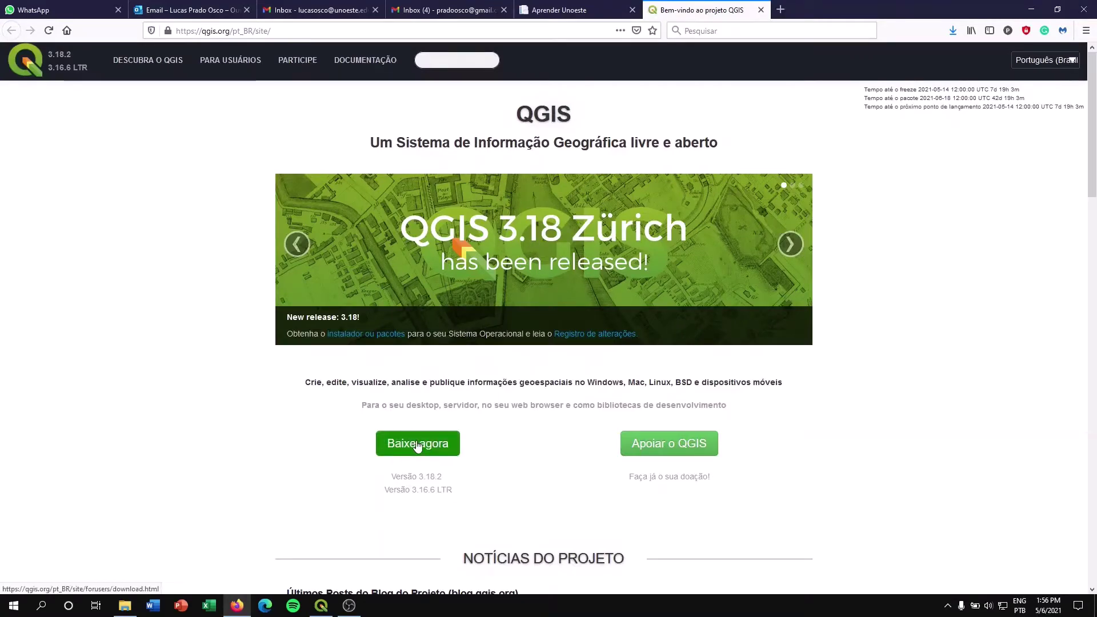
scroll(472, 325, down, 3)
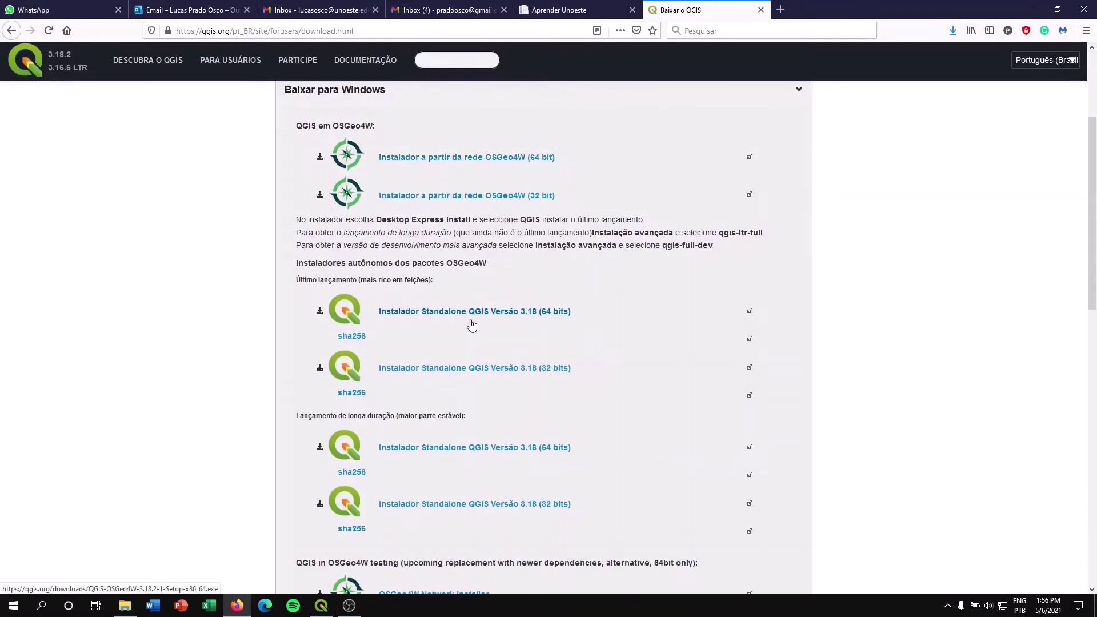
scroll(472, 319, down, 1)
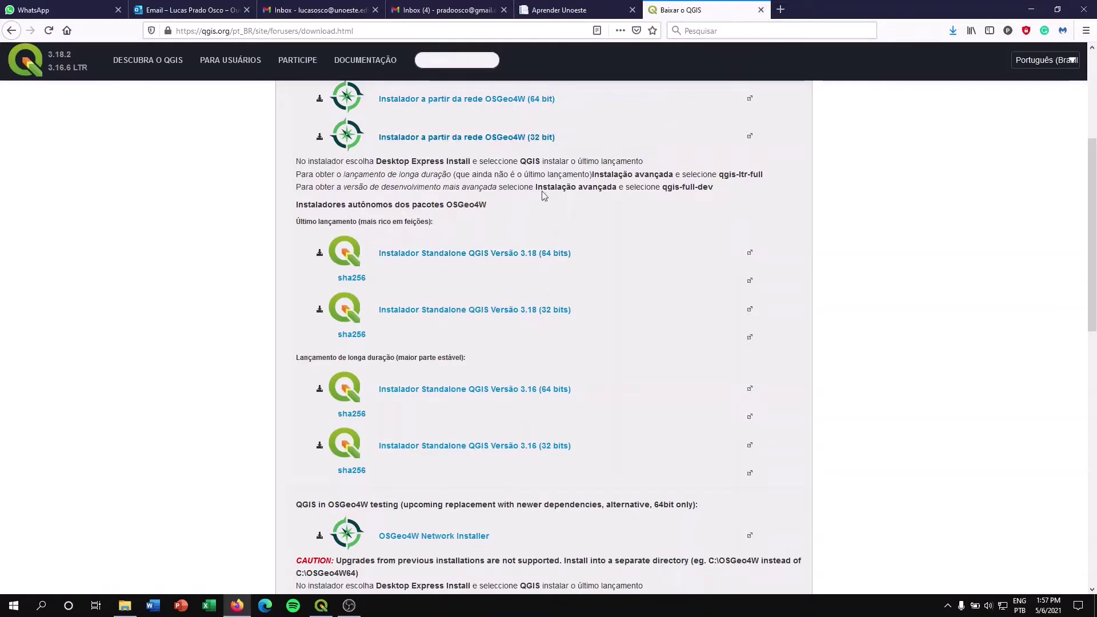
click(760, 9)
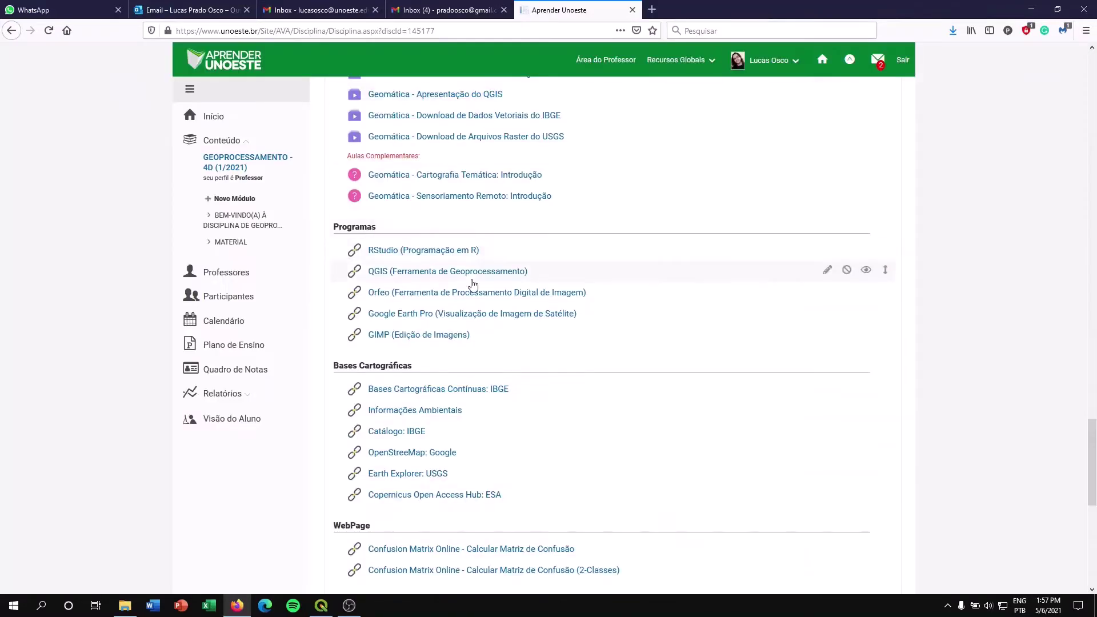
Open the Orfeo ToolBox download page from the Programas section and check the browser's recent downloads for OTB-7.2.0-Win64.zip
click(433, 294)
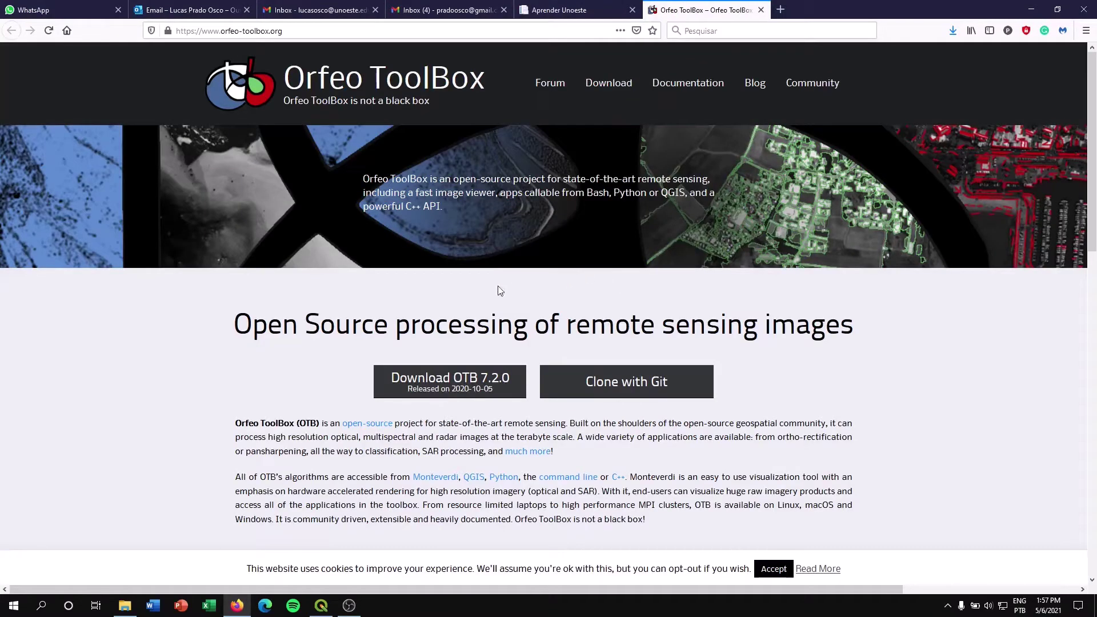
click(547, 10)
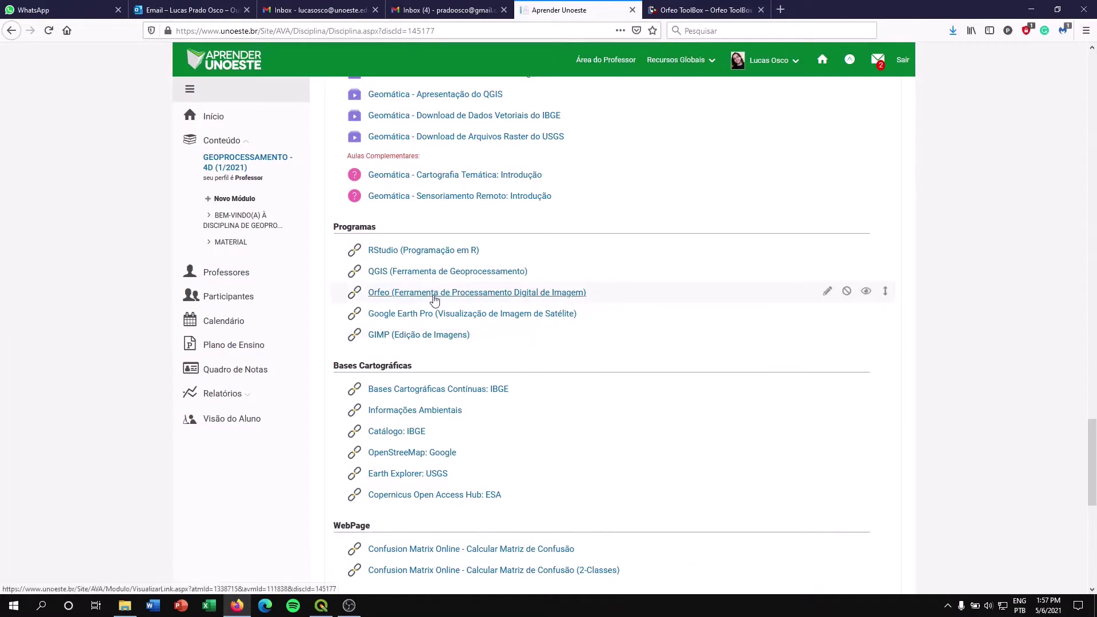
click(668, 10)
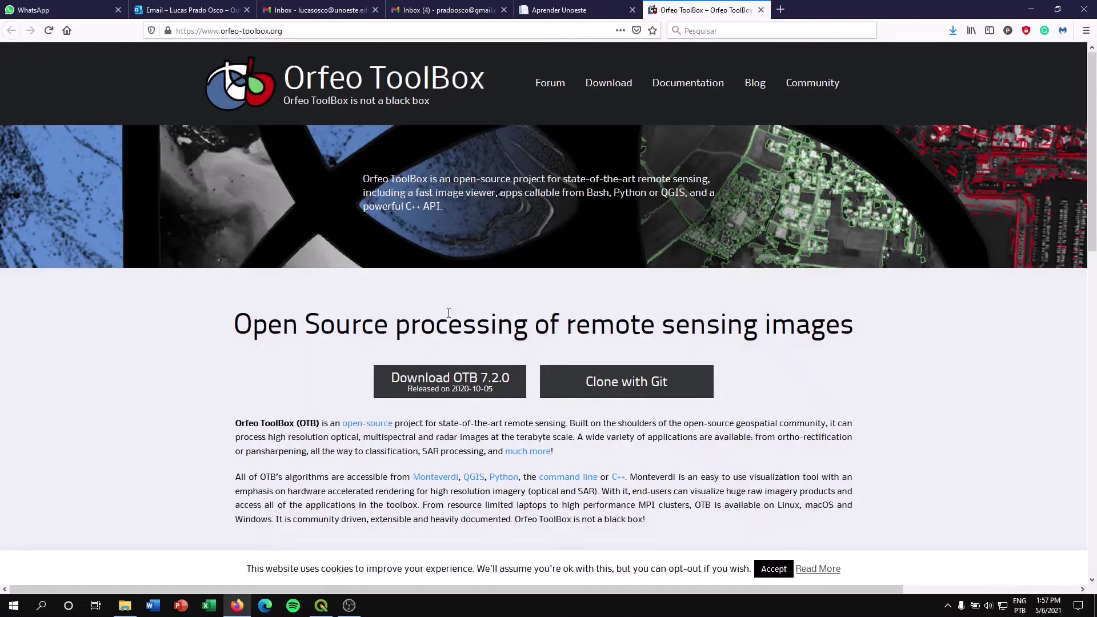
click(441, 386)
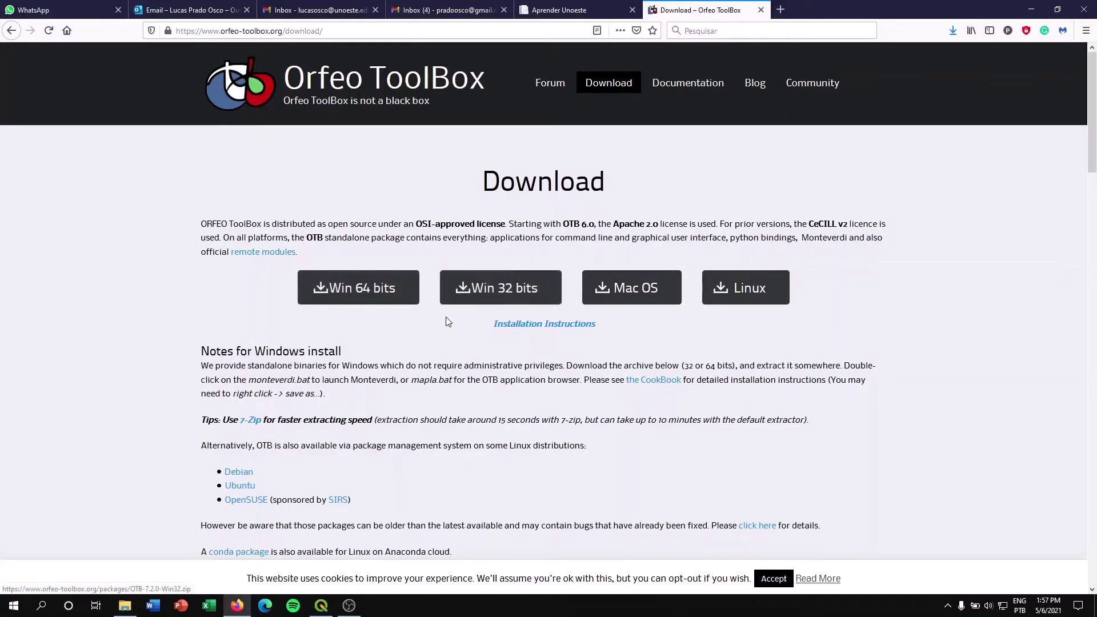
click(951, 32)
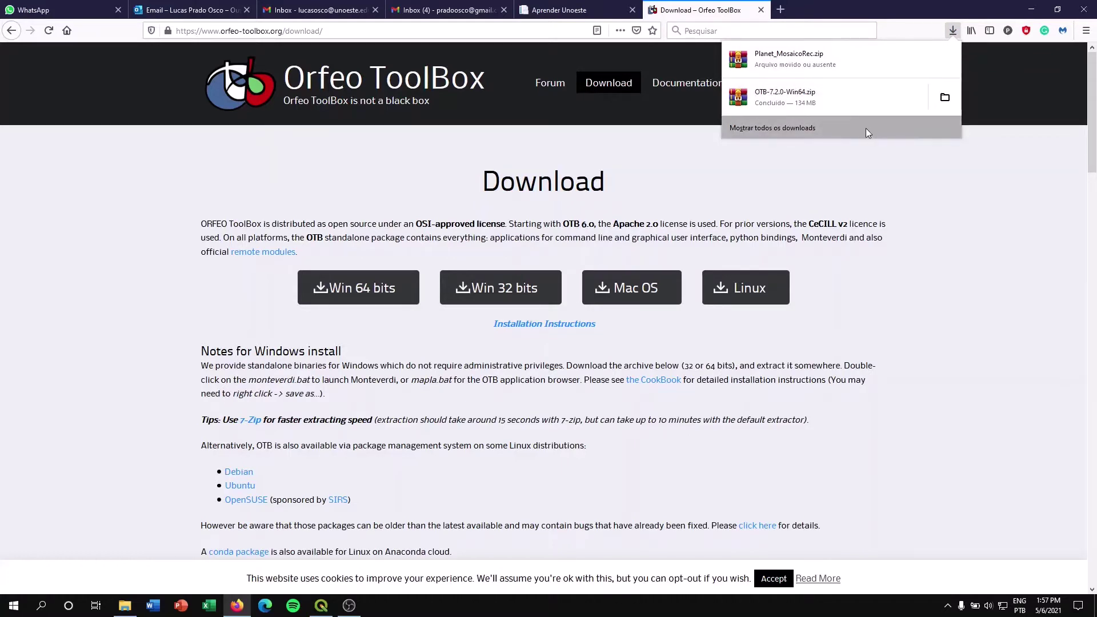
click(880, 244)
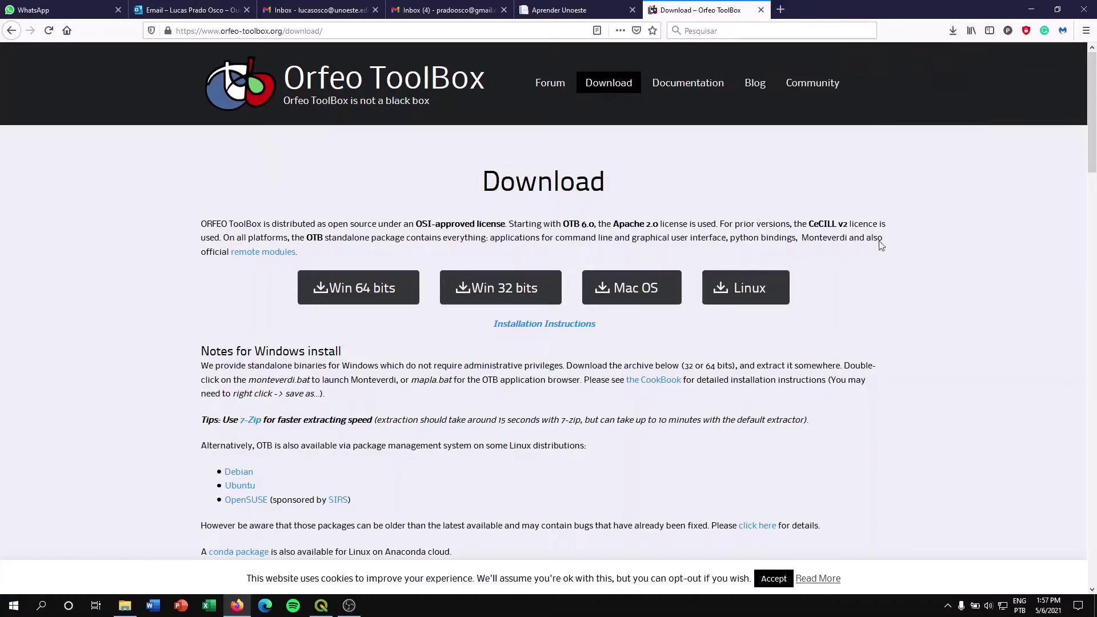
Switch to File Explorer and locate the OTB-7.2.0-Win64 folder at the root of Local Disk (C:)
click(125, 606)
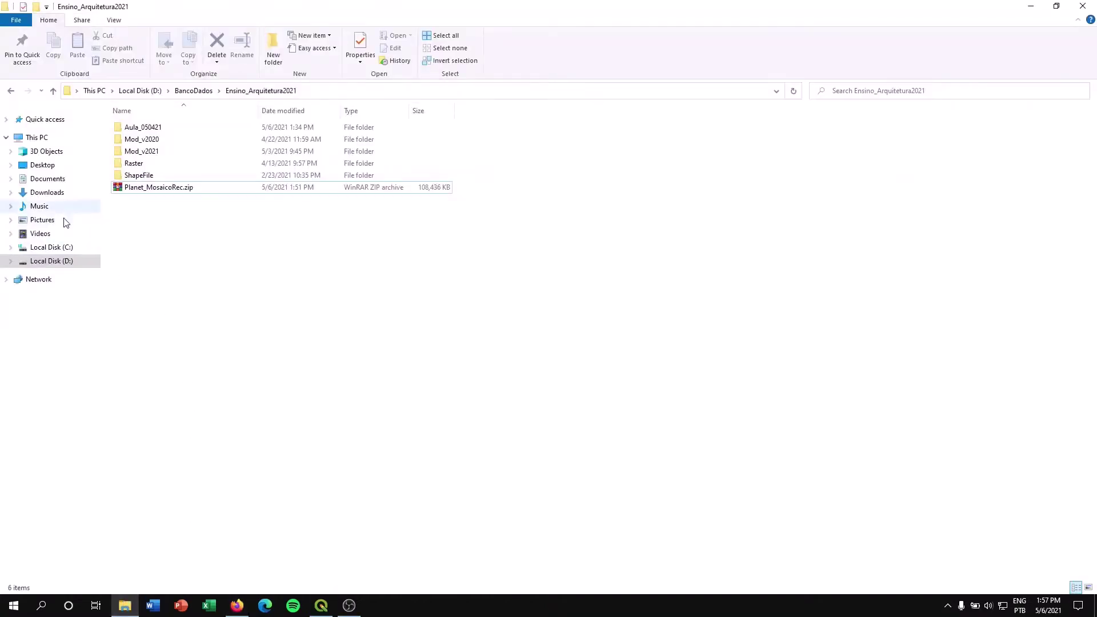
click(53, 246)
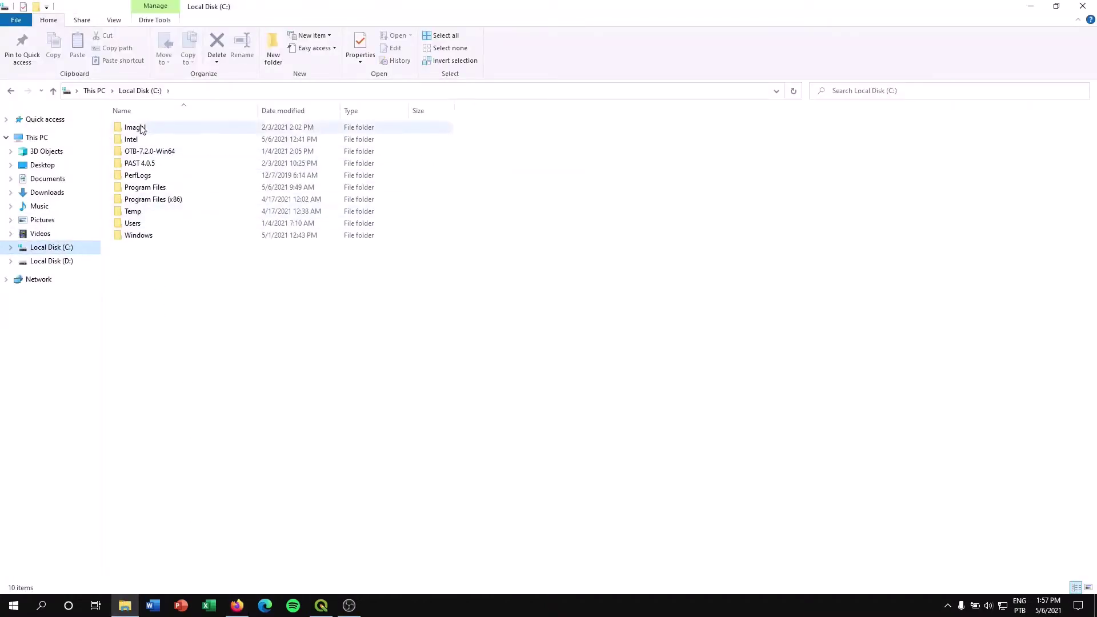
click(37, 137)
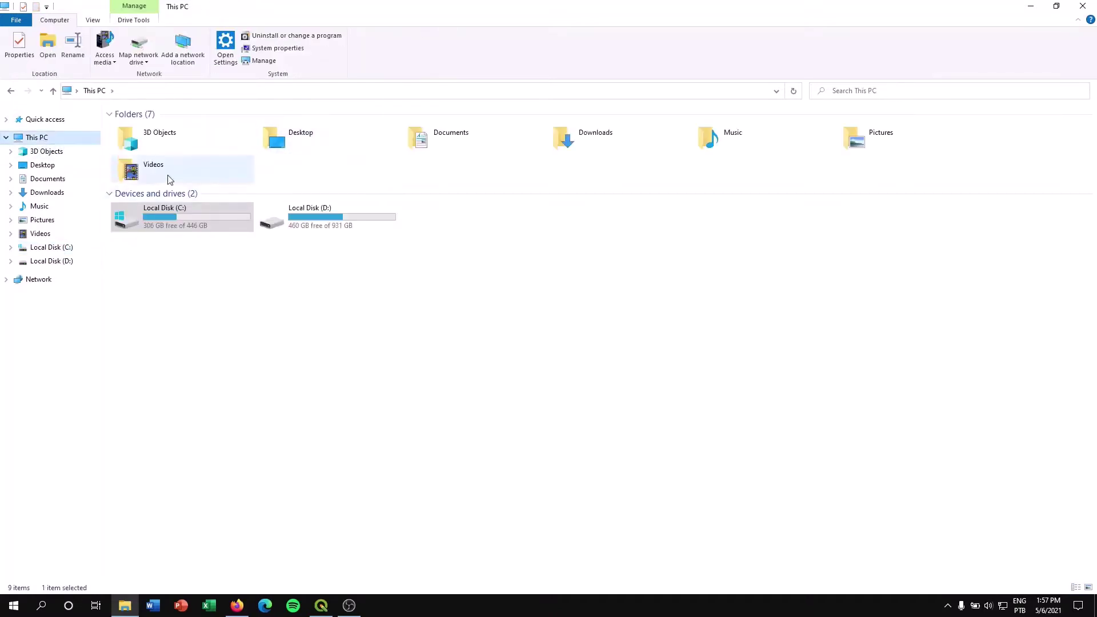
double_click(180, 218)
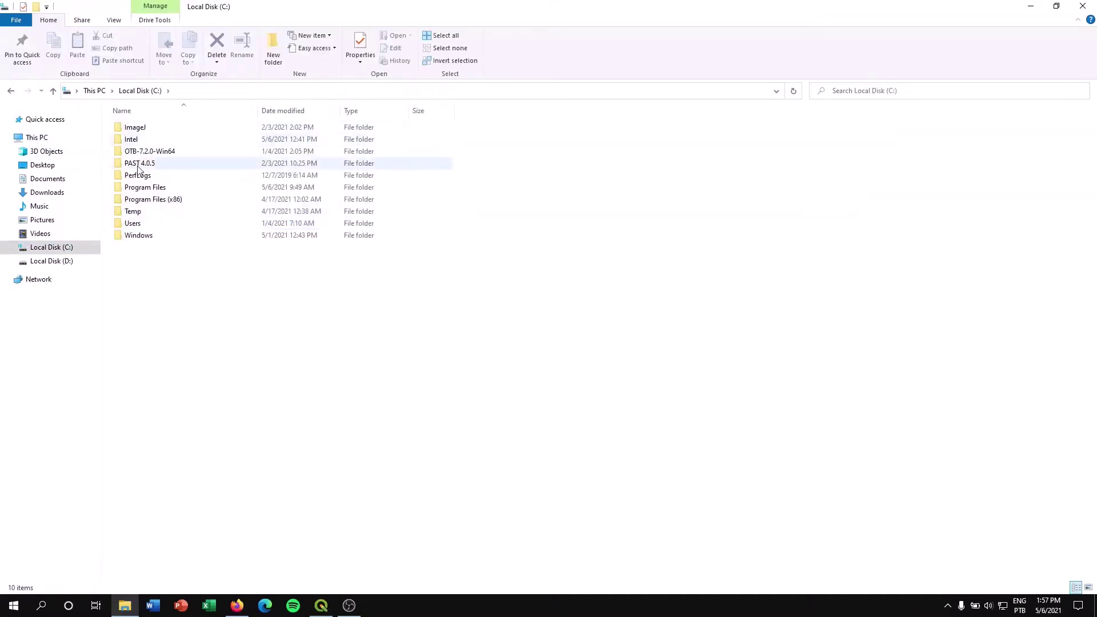
click(140, 154)
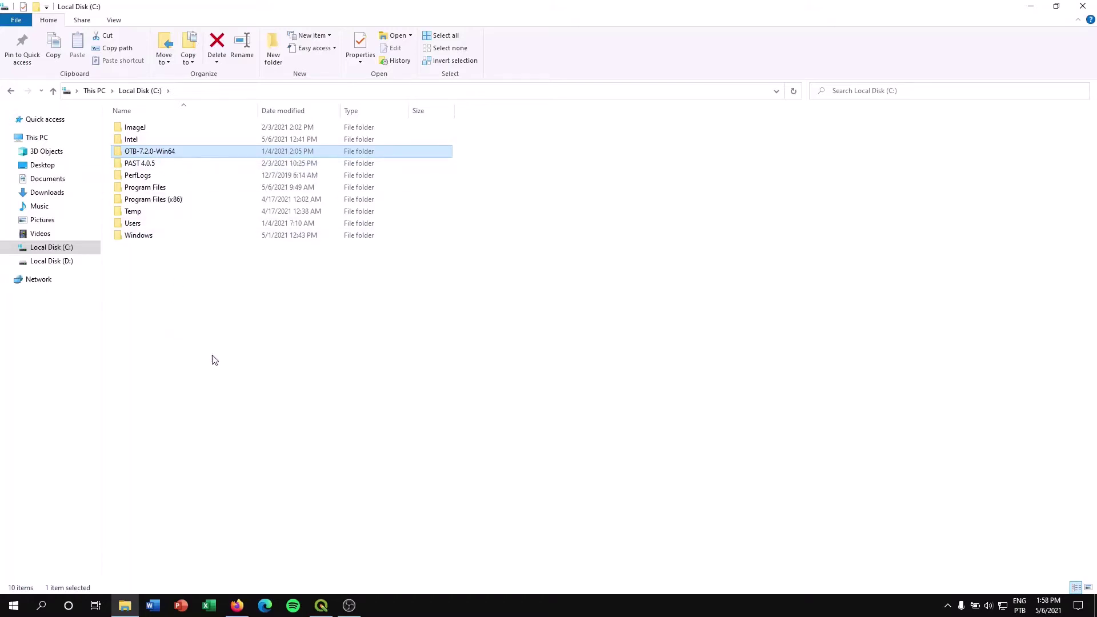
Switch to QGIS and show the OTB provider's settings in the Processing options
click(321, 604)
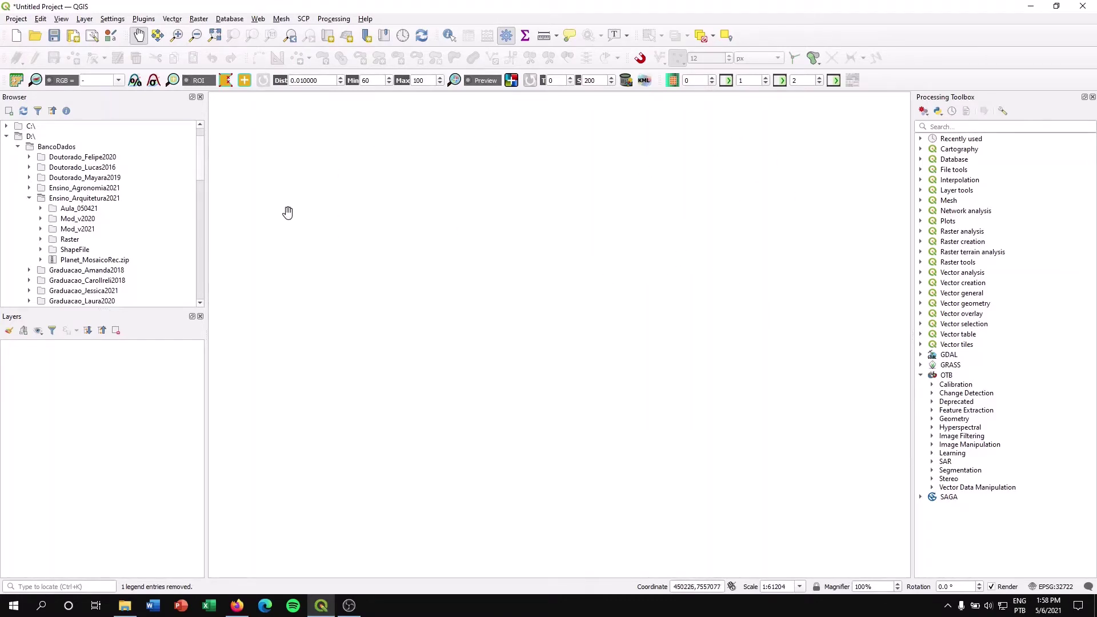
click(114, 21)
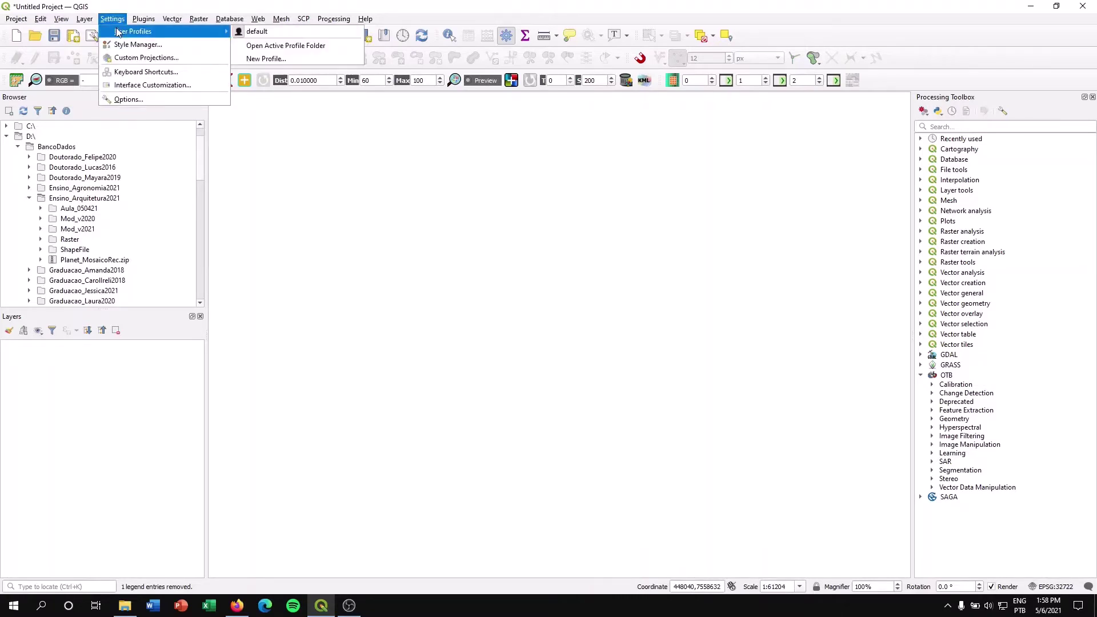
click(128, 101)
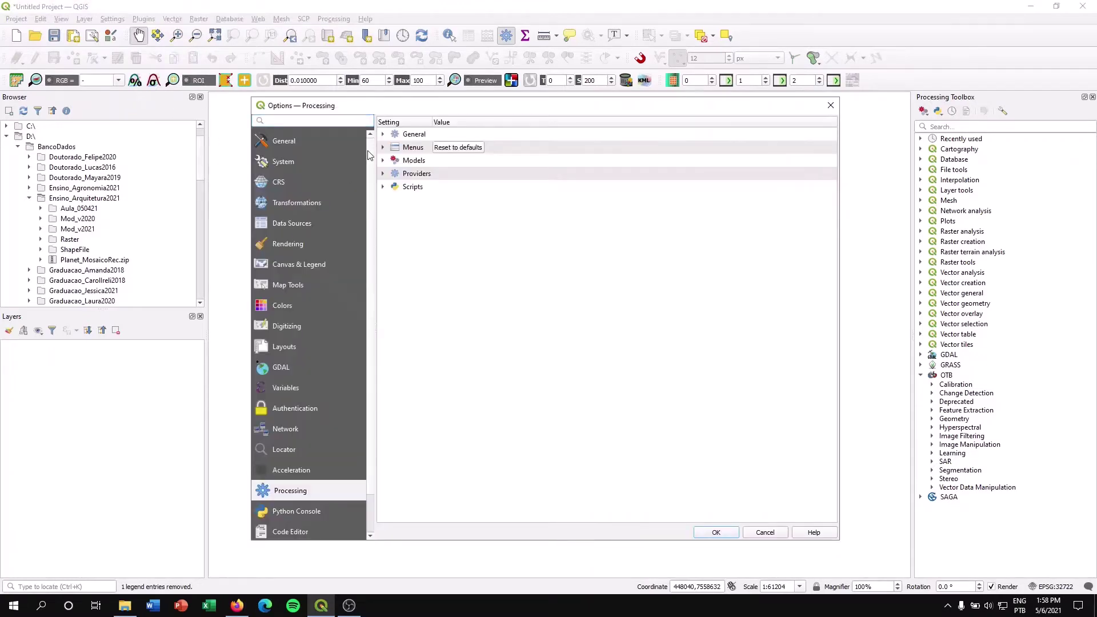
scroll(366, 229, down, 2)
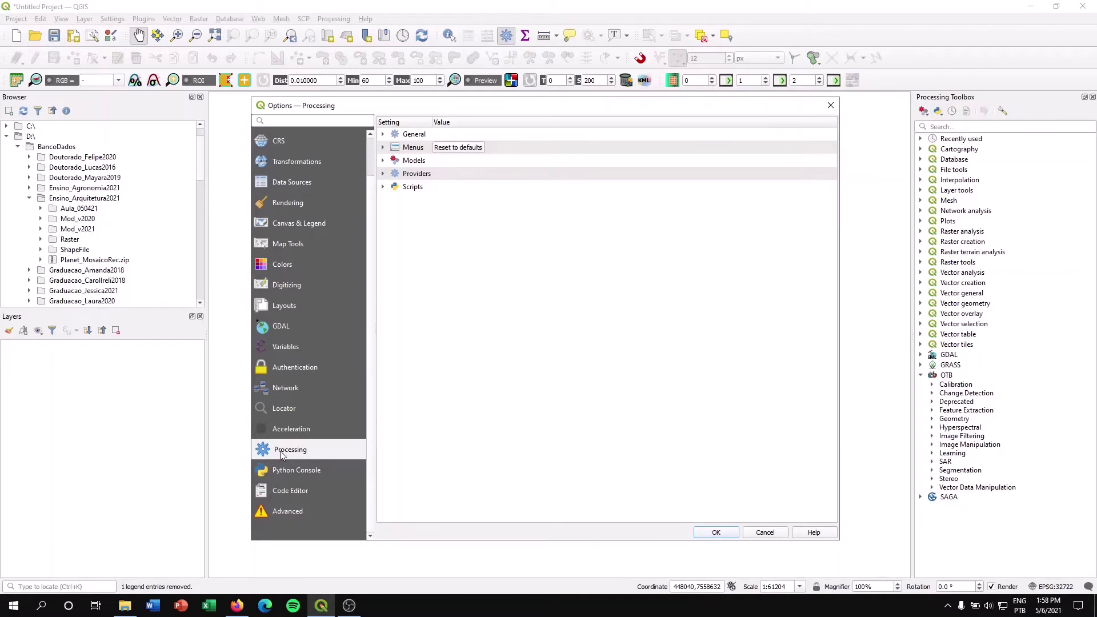
click(383, 174)
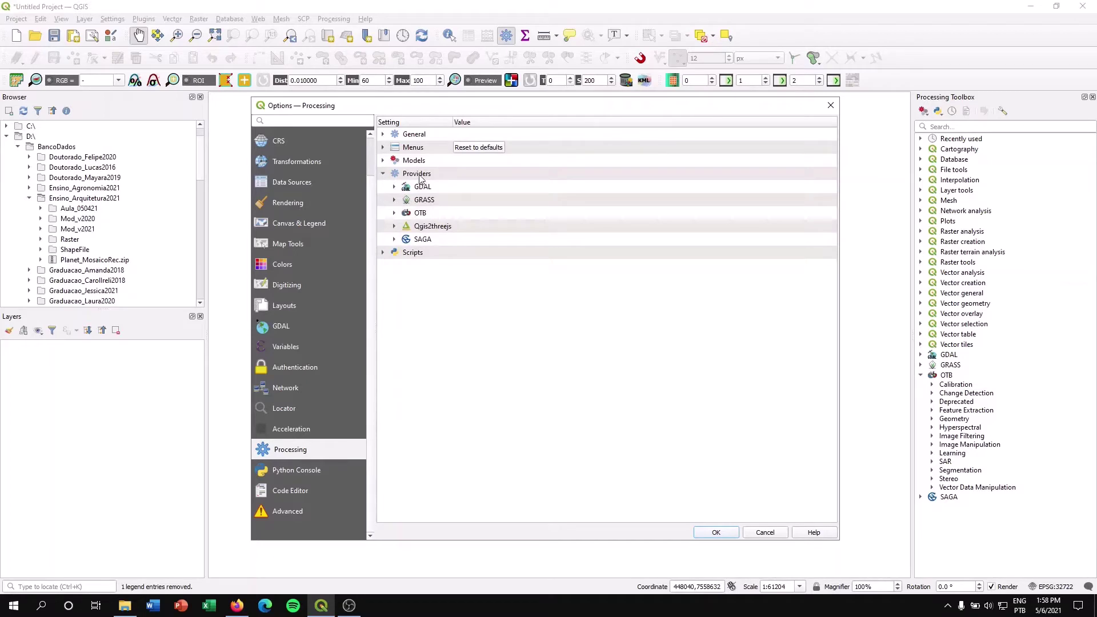
double_click(420, 213)
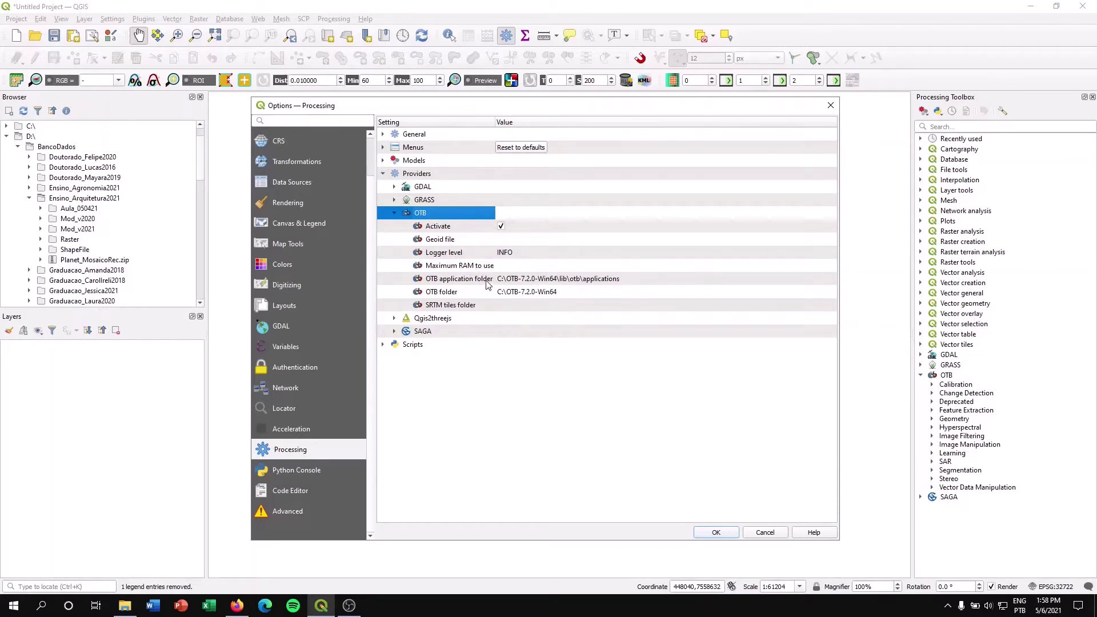
Switch to File Explorer and browse to C:\OTB-7.2.0-Win64\lib\otb\applications to examine the OTB application folder
click(124, 604)
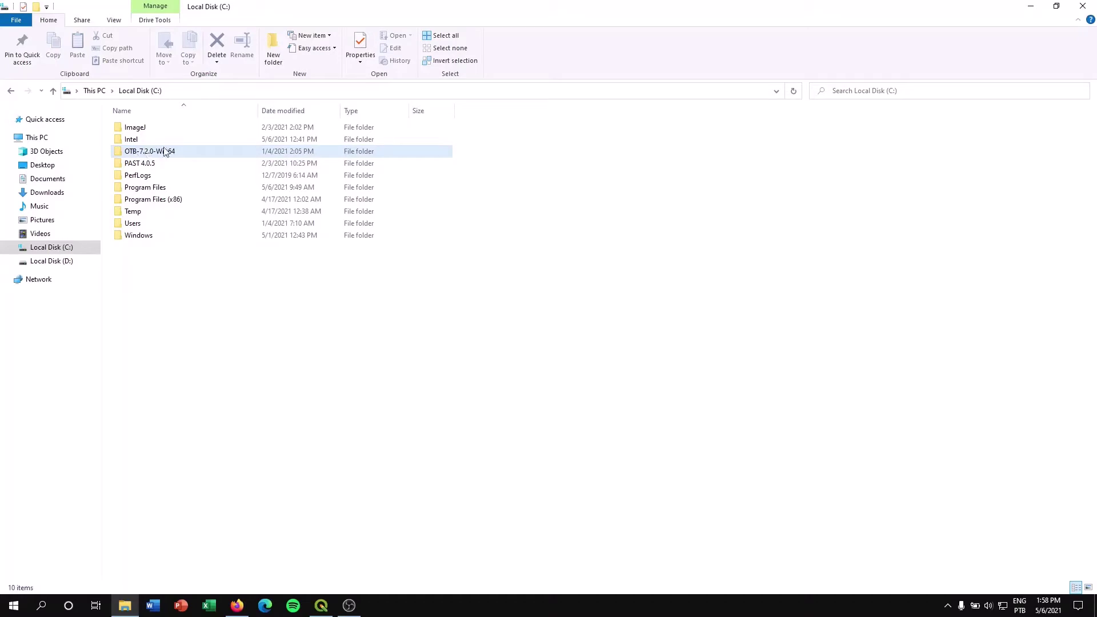
mouse_move(160, 155)
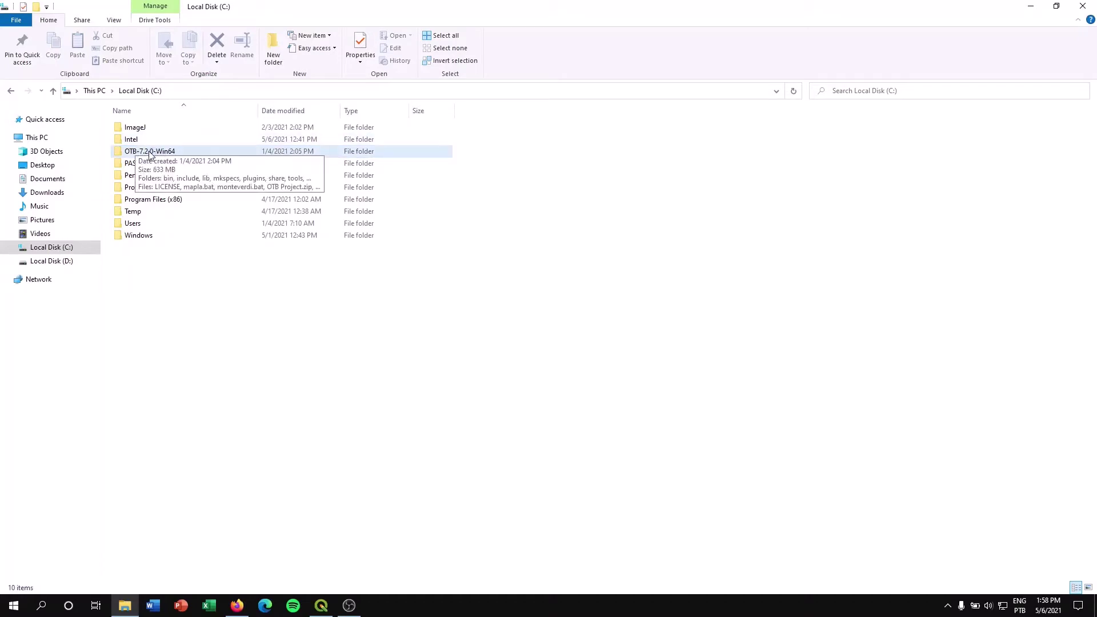
double_click(150, 152)
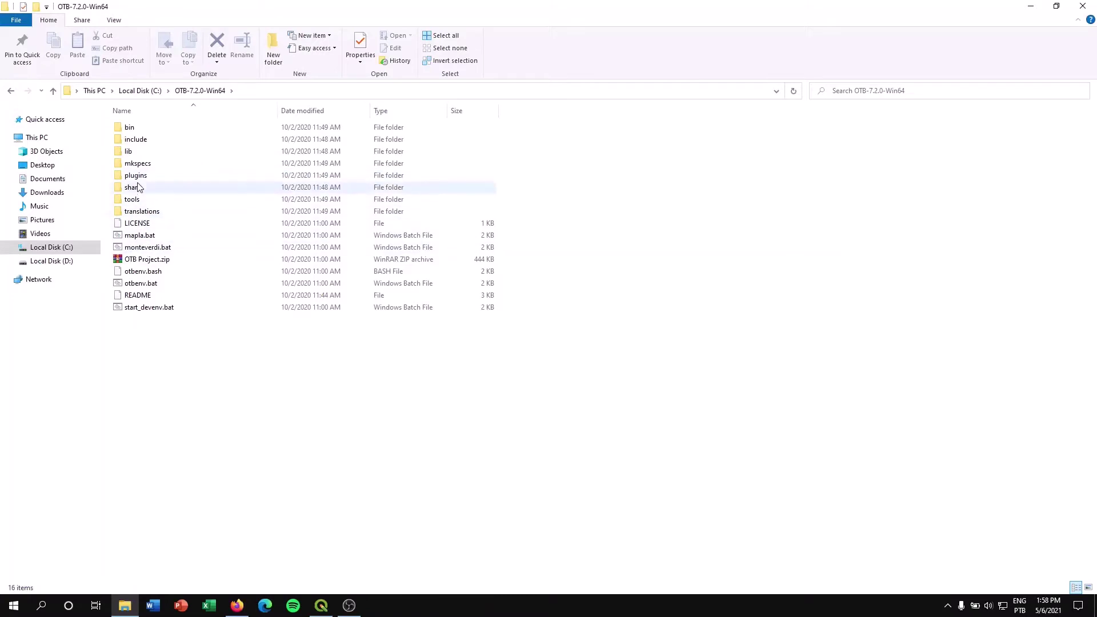
double_click(142, 153)
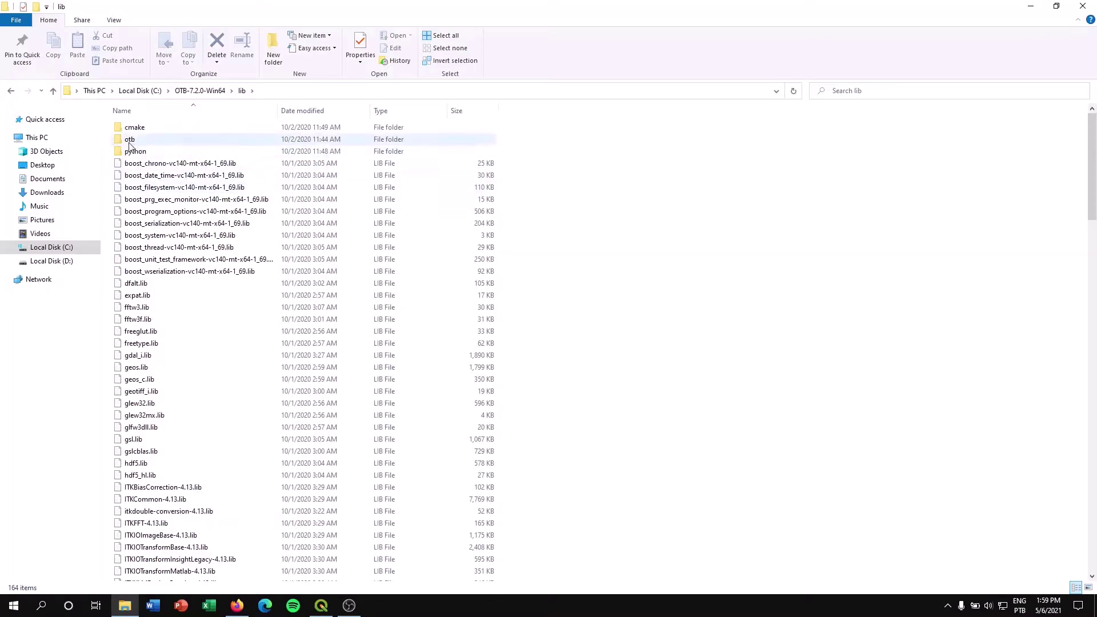
double_click(129, 144)
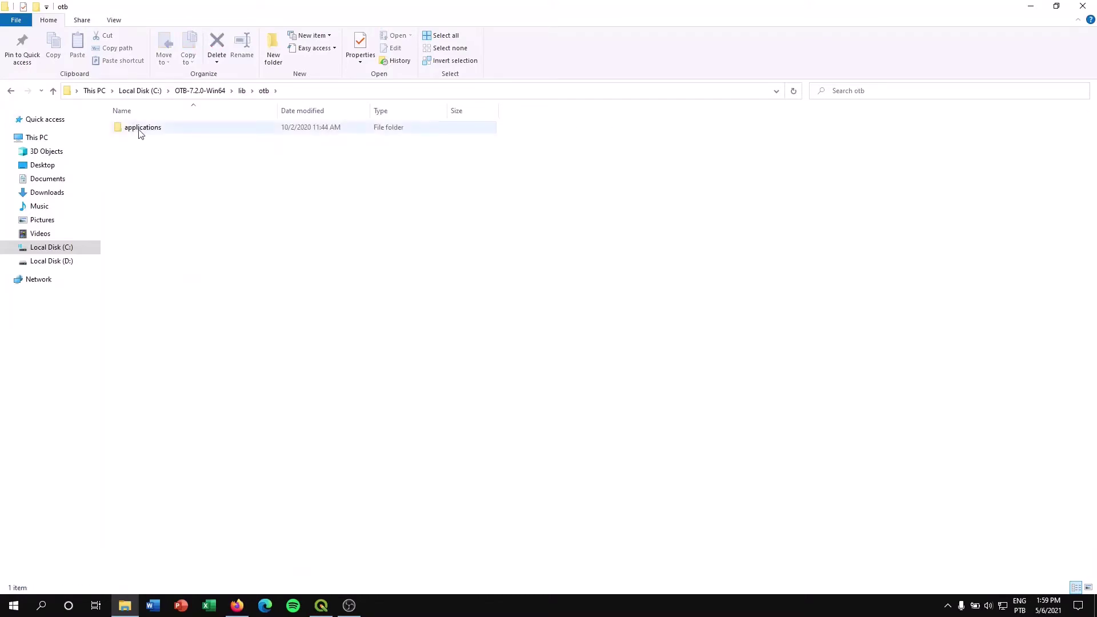
double_click(139, 129)
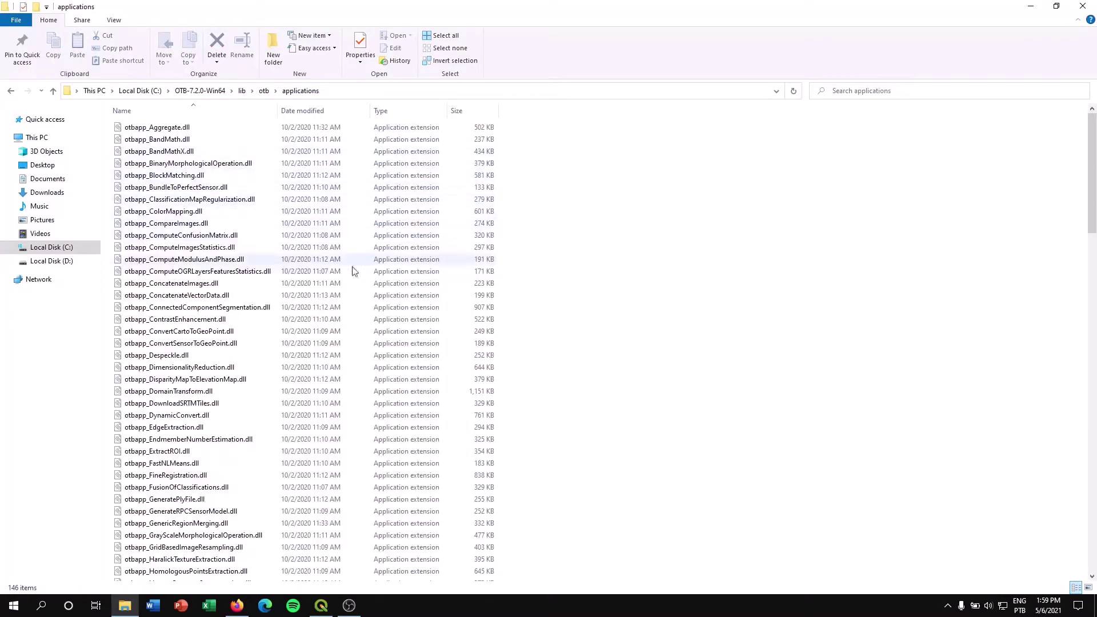
Look through the OTB application files and copy the full path of the applications folder
scroll(536, 247, down, 12)
scroll(536, 247, down, 17)
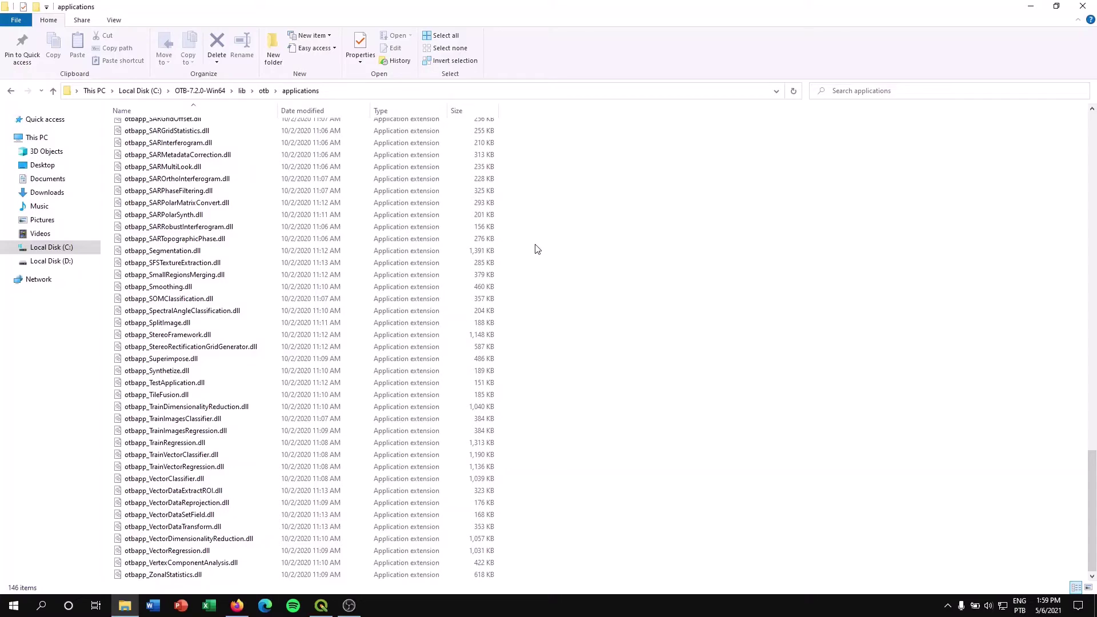
scroll(536, 247, up, 20)
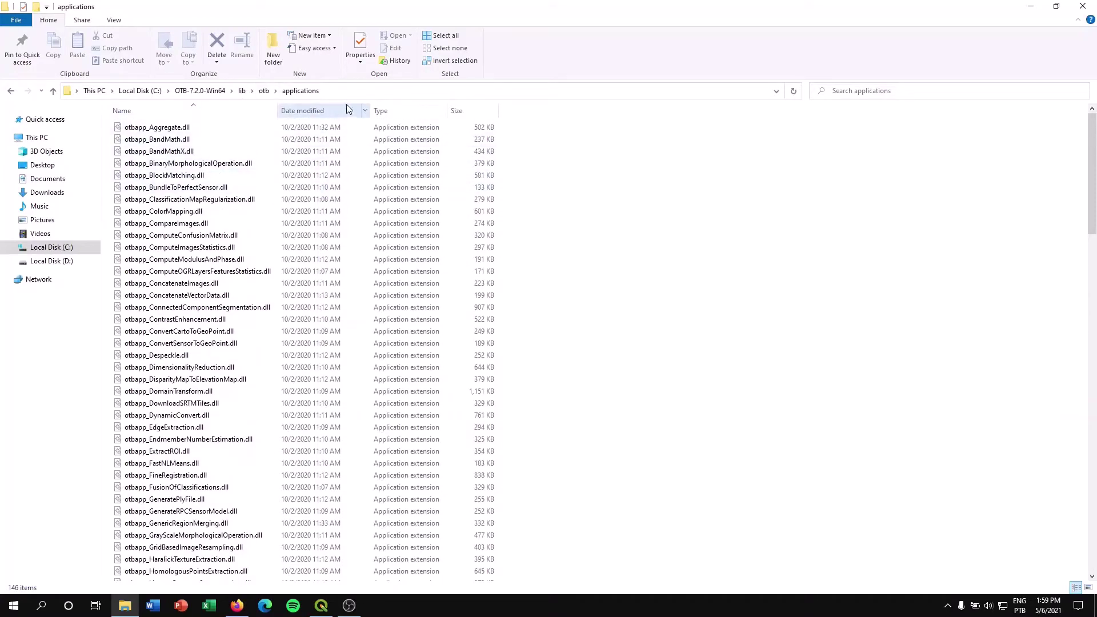
click(375, 90)
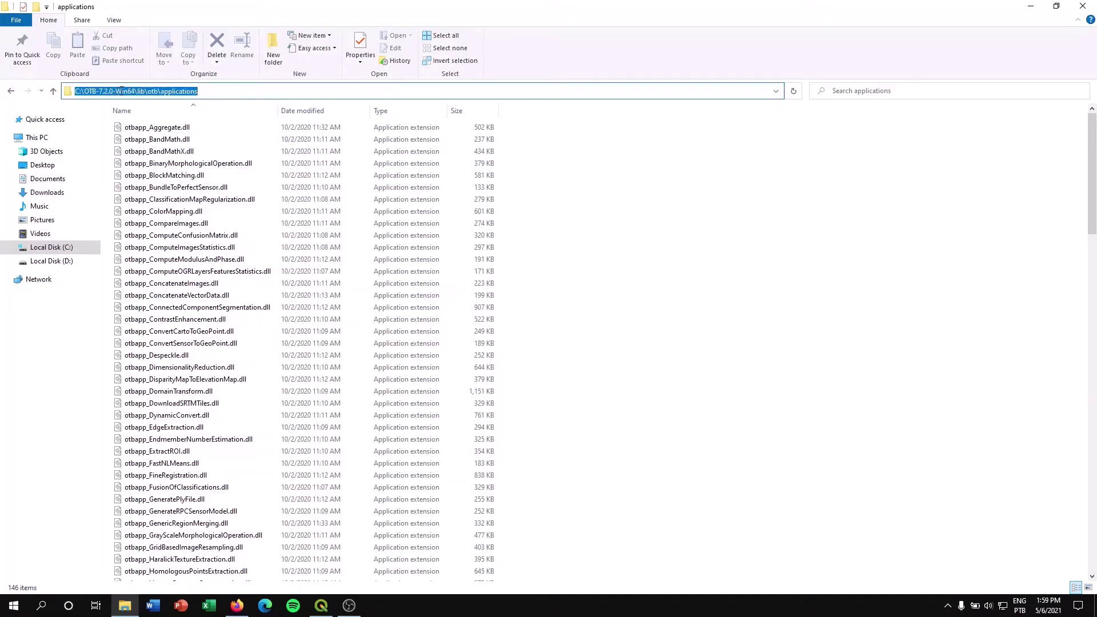
right_click(121, 90)
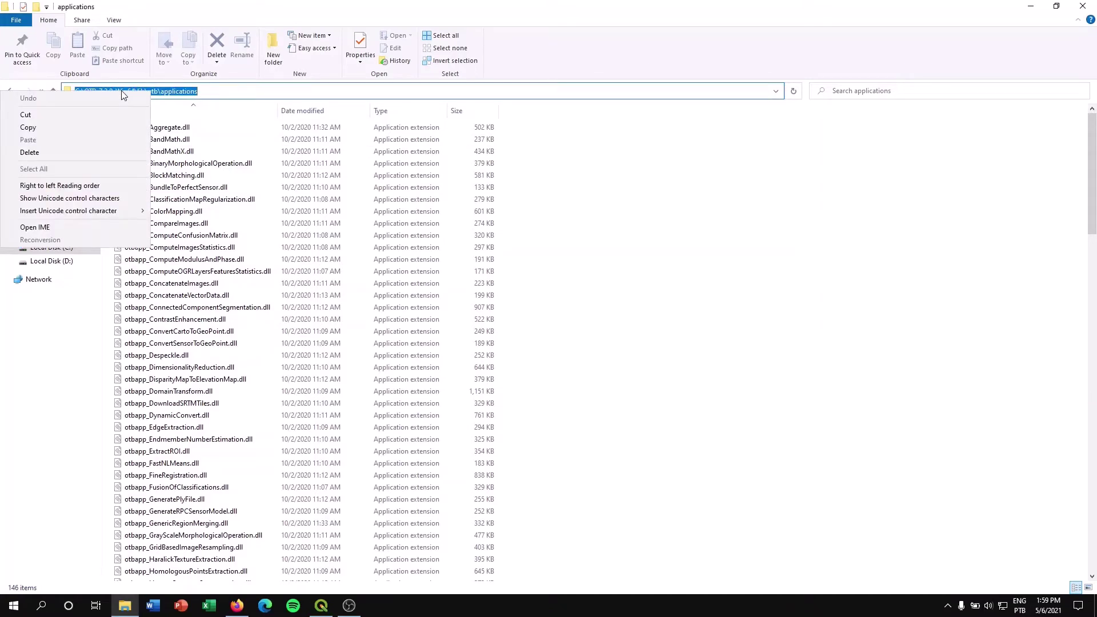
click(40, 127)
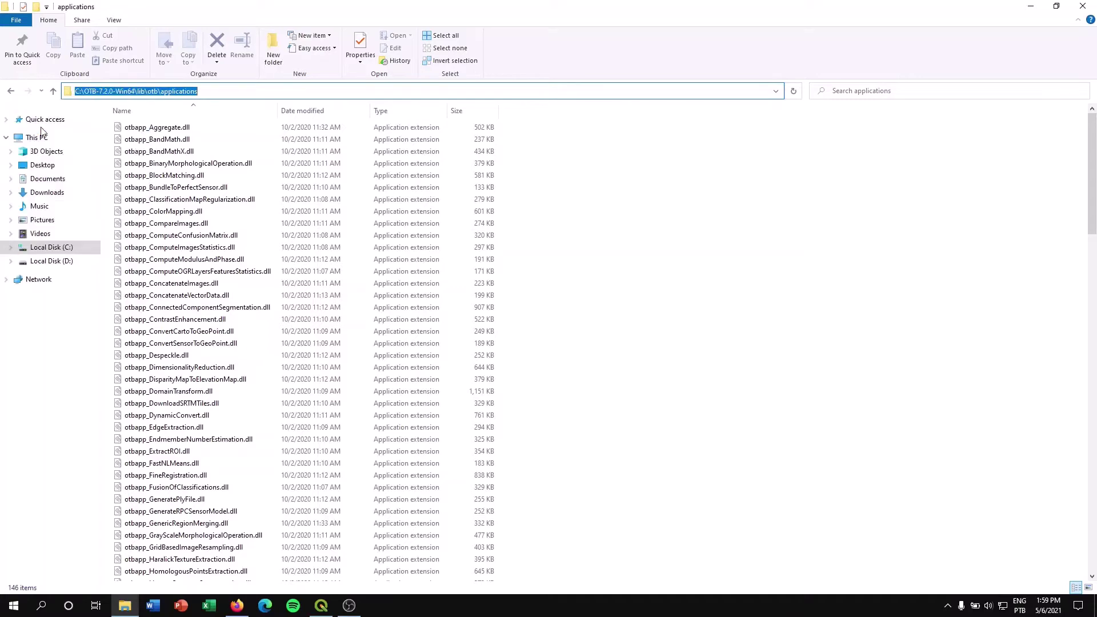
Switch to QGIS, clear the OTB application folder and OTB folder paths, and deactivate the OTB provider
click(321, 604)
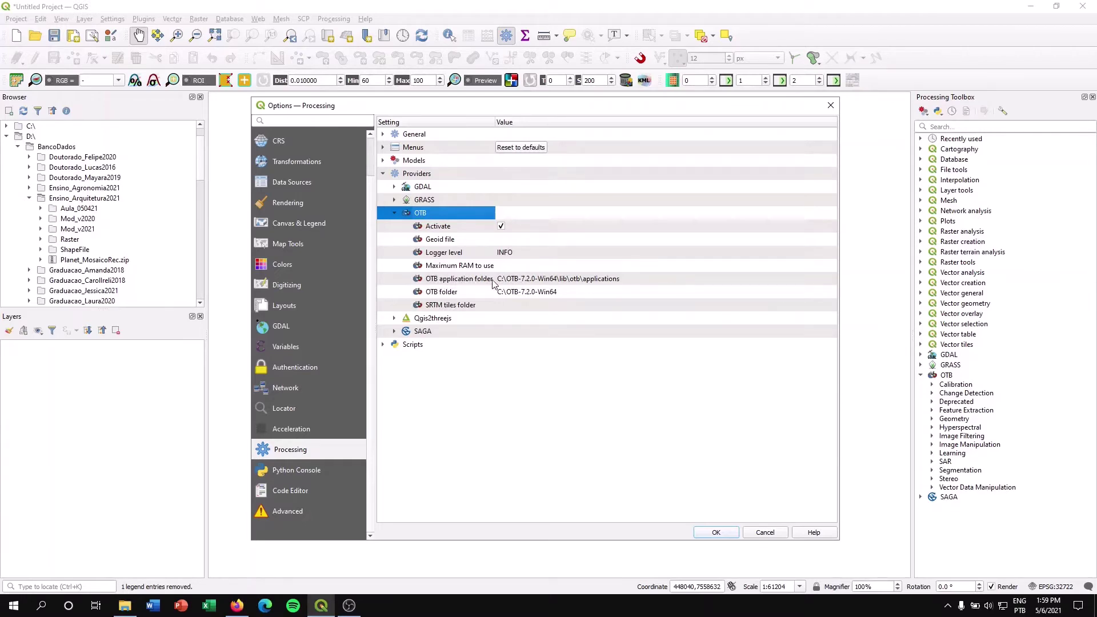
double_click(533, 278)
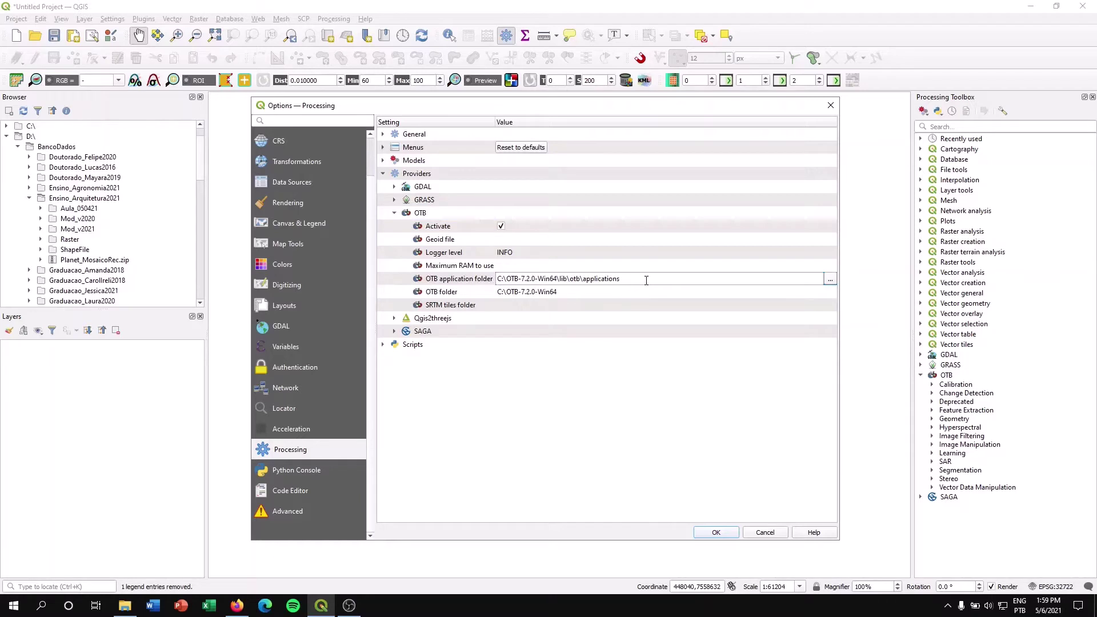
drag(646, 280, 429, 280)
key(ctrl+a)
key(BackSpace)
double_click(560, 291)
key(ctrl+a)
key(BackSpace)
click(500, 227)
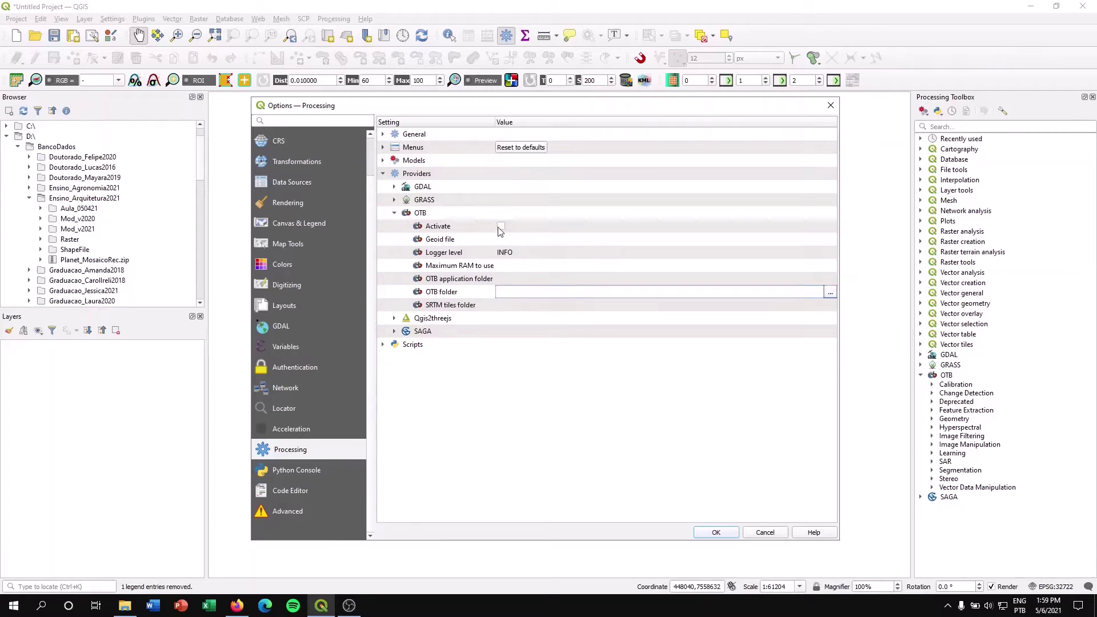
Set the OTB application folder to the copied path C:\OTB-7.2.0-Win64\lib\otb\applications
click(520, 281)
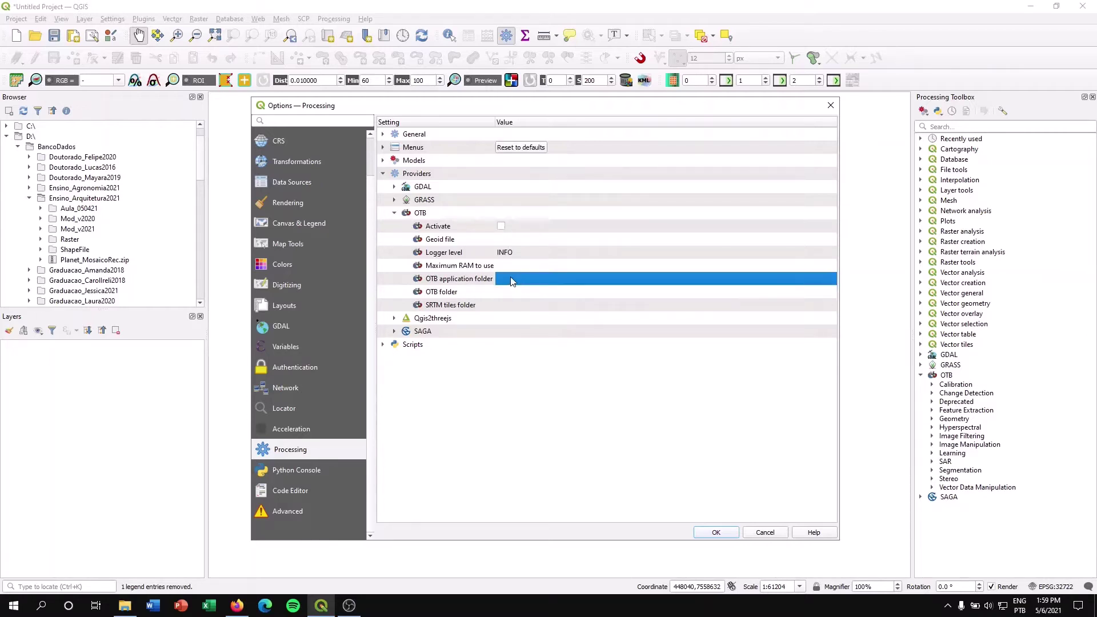
click(511, 279)
key(ctrl+v)
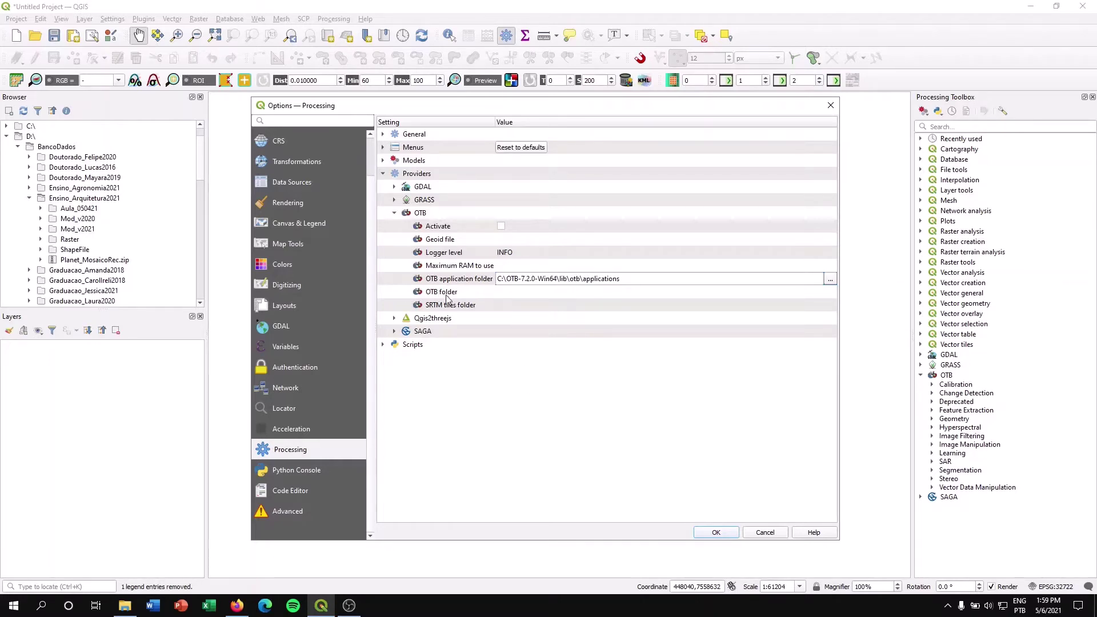
Set the OTB folder to C:\OTB-7.2.0-Win64, activate the OTB provider and apply the Processing options
double_click(523, 293)
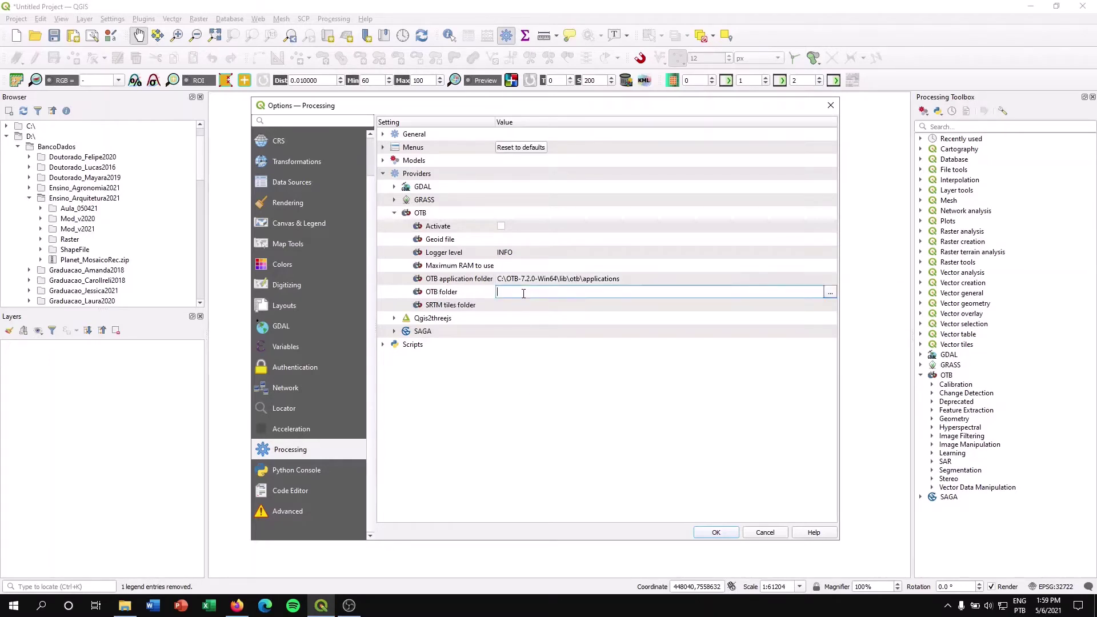
key(ctrl+v)
drag(559, 292, 648, 290)
click(501, 226)
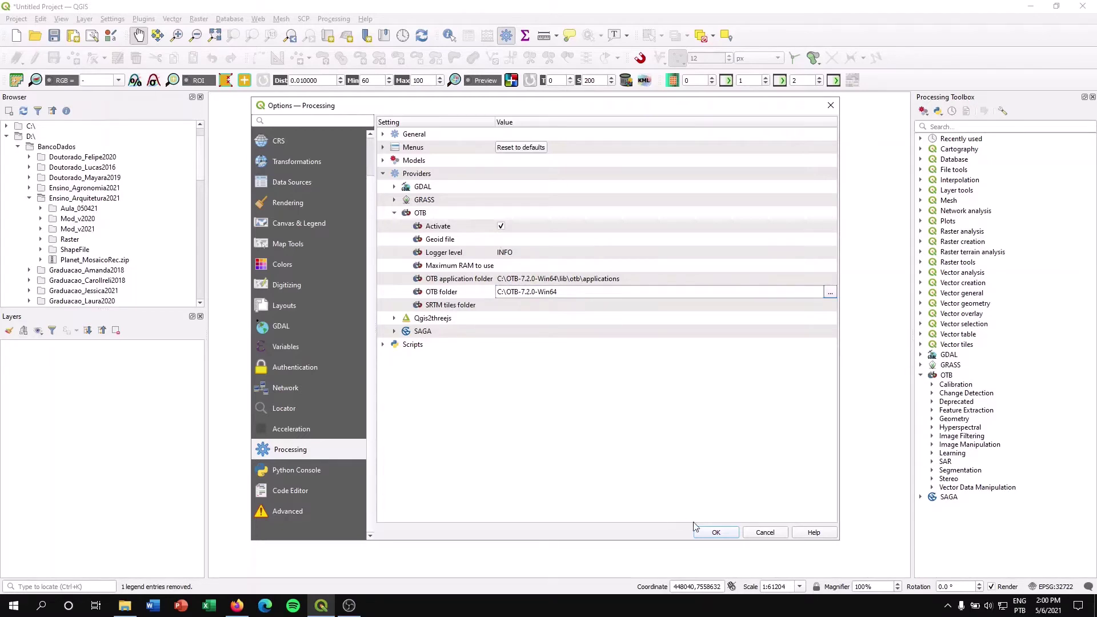
click(715, 532)
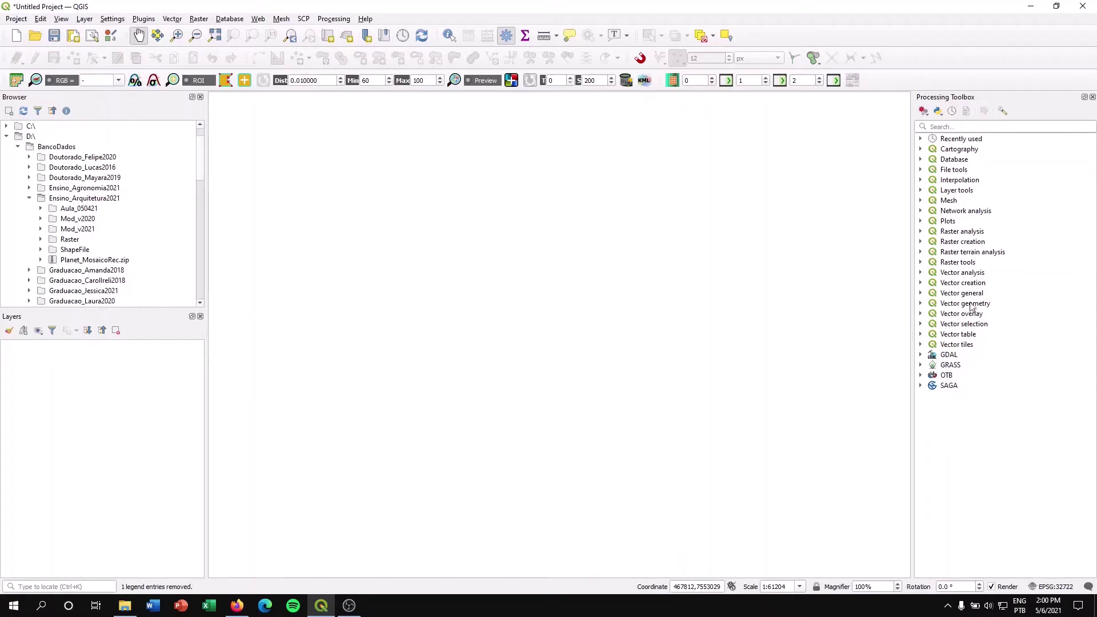
Close and reopen the Processing Toolbox, and expand the OTB provider's Learning group to examine its algorithms
click(1091, 97)
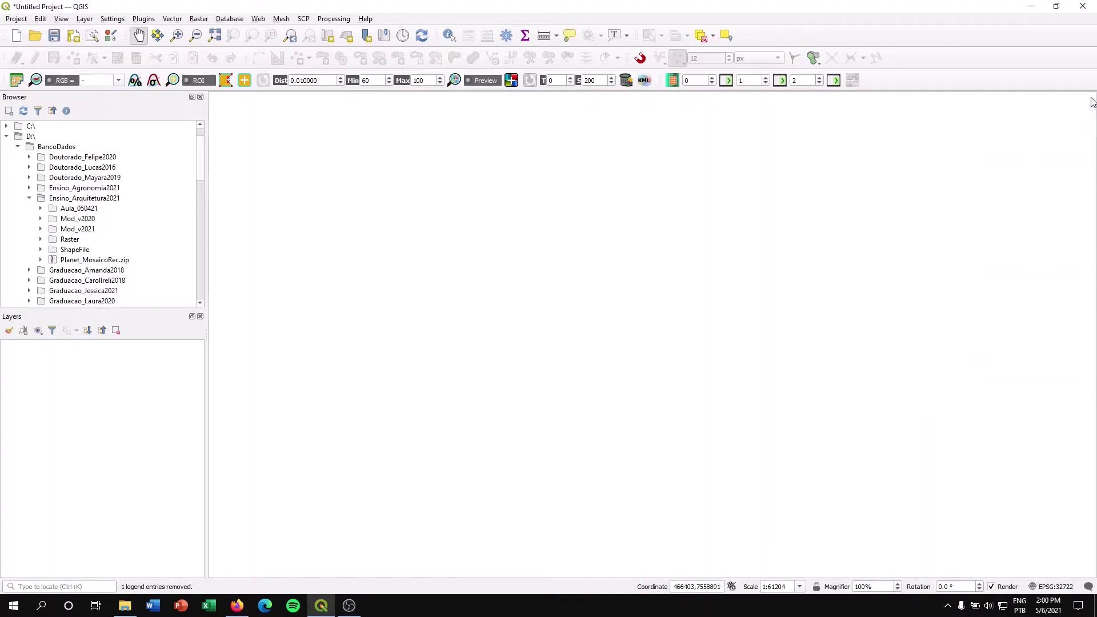
click(337, 19)
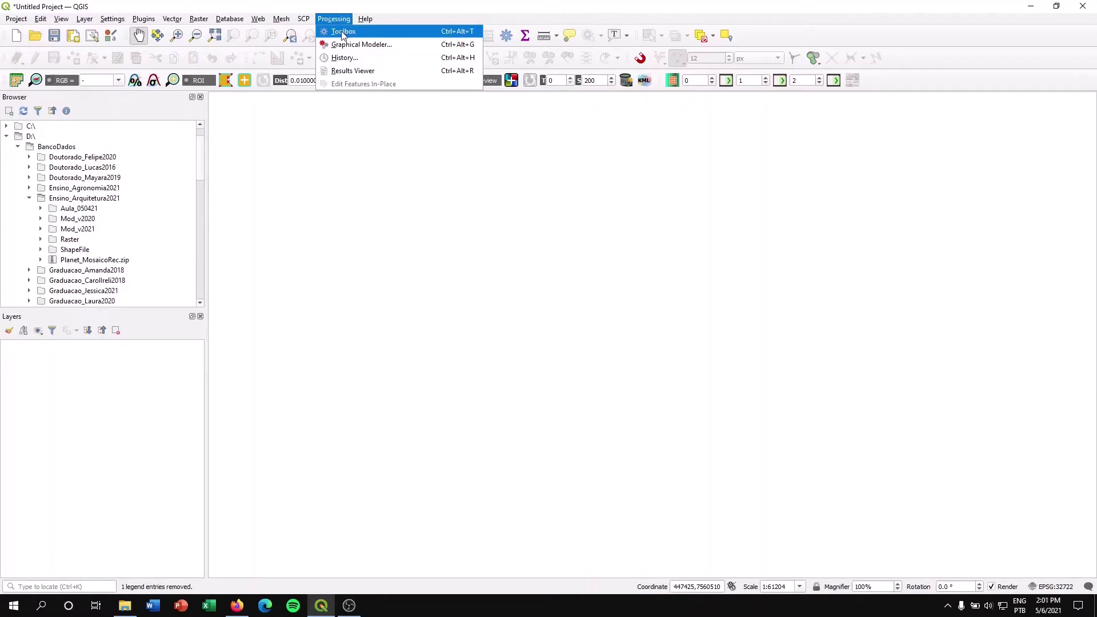
click(343, 32)
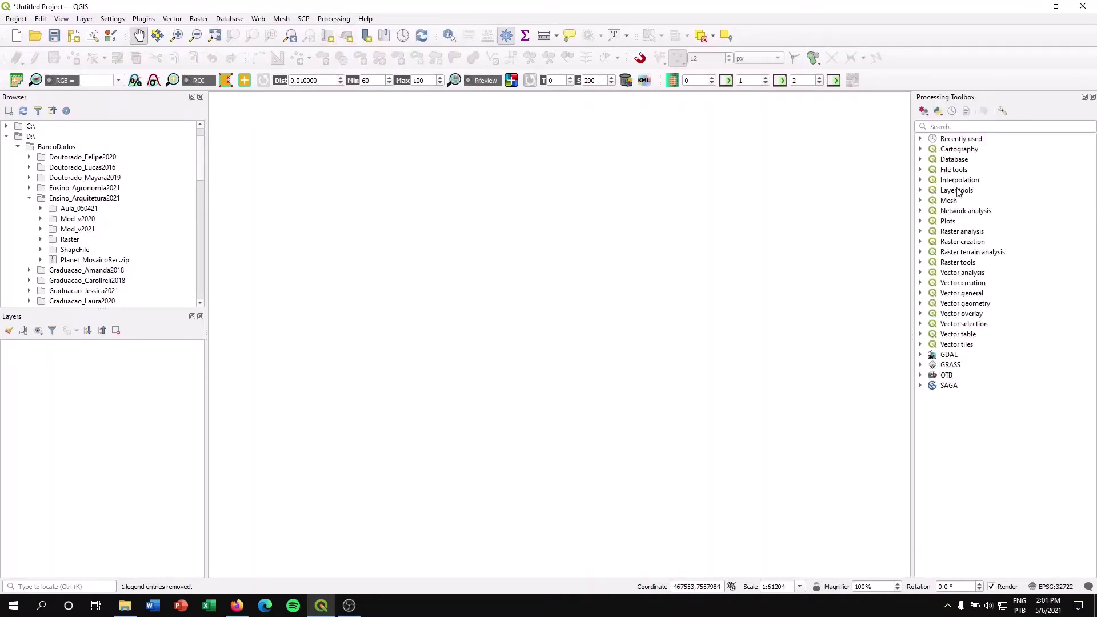
double_click(947, 378)
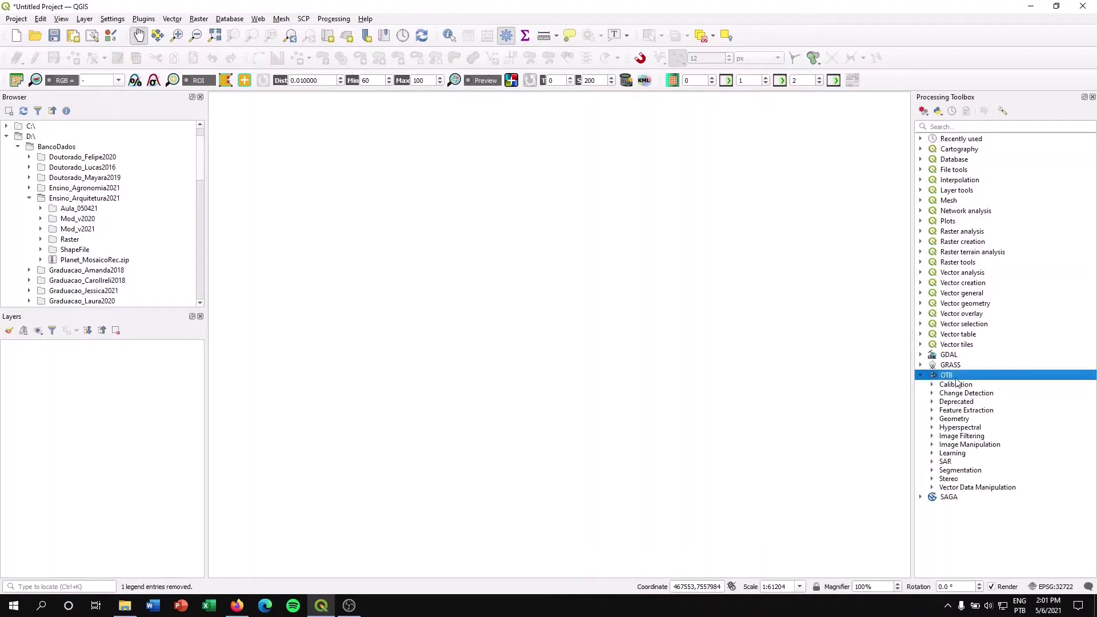
double_click(951, 453)
scroll(965, 448, down, 5)
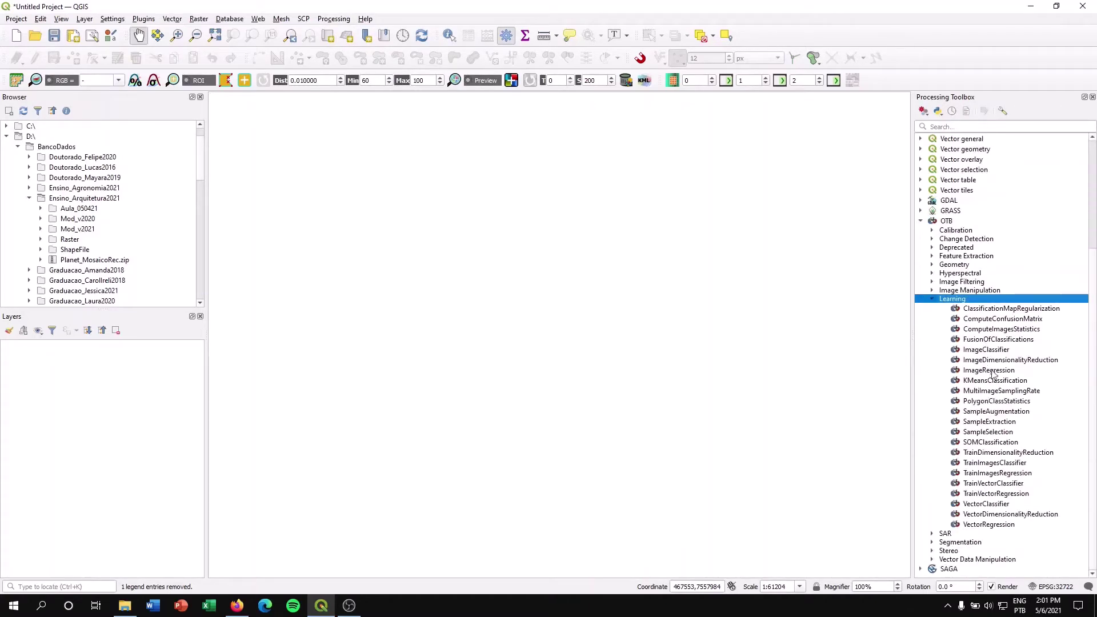
scroll(995, 425, up, 1)
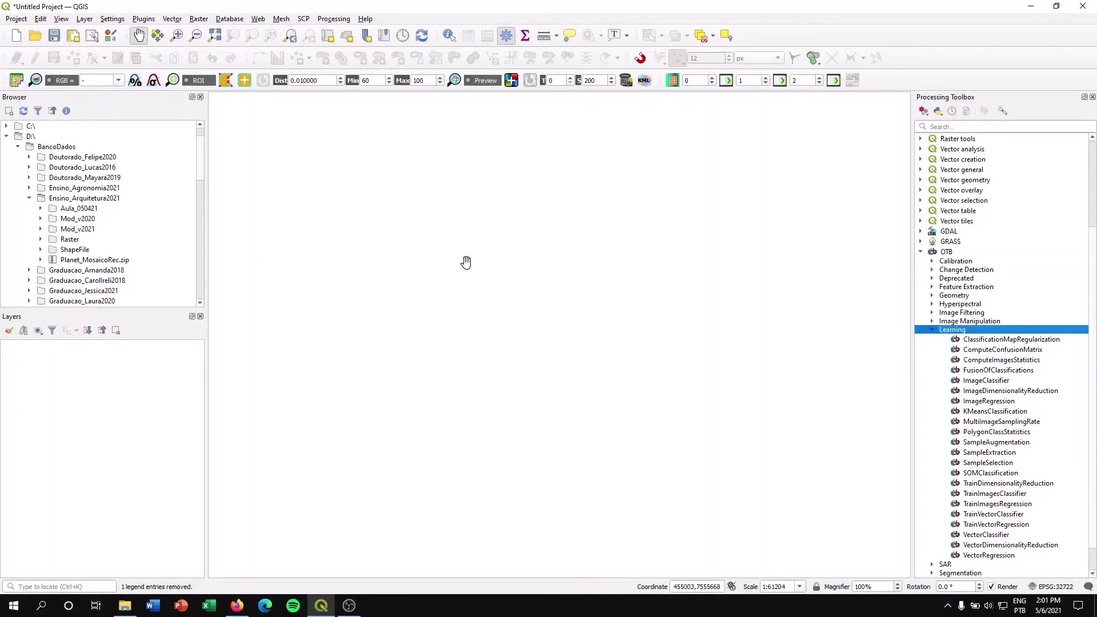
Switch to File Explorer and create a folder named Atividade_Geo4D in D:\BancoDados\Ensino_Arquitetura2021
click(125, 605)
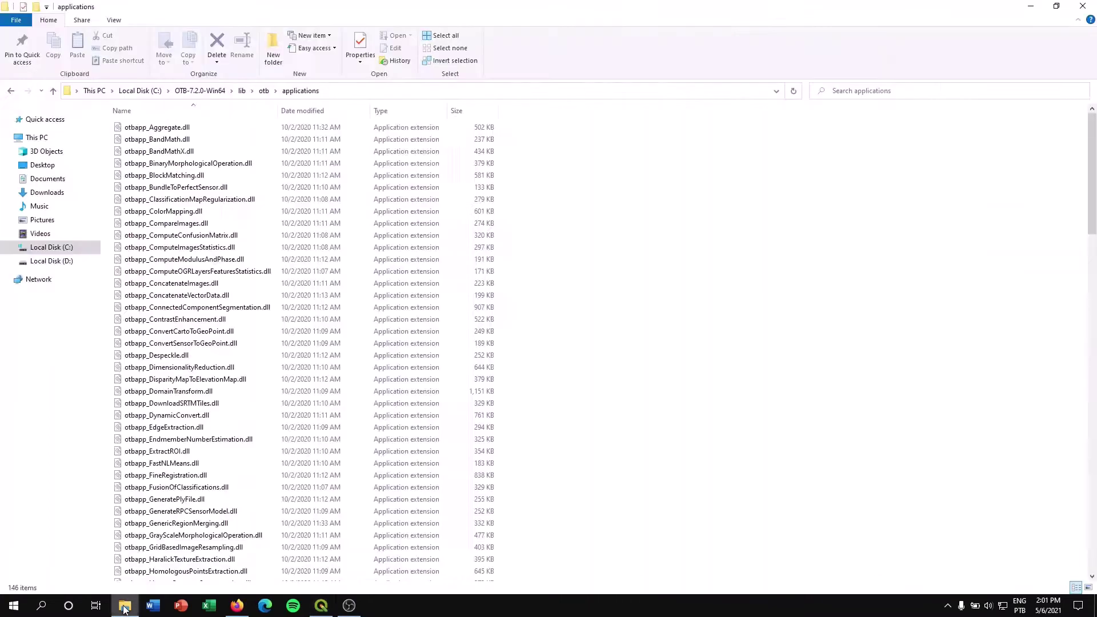
click(60, 261)
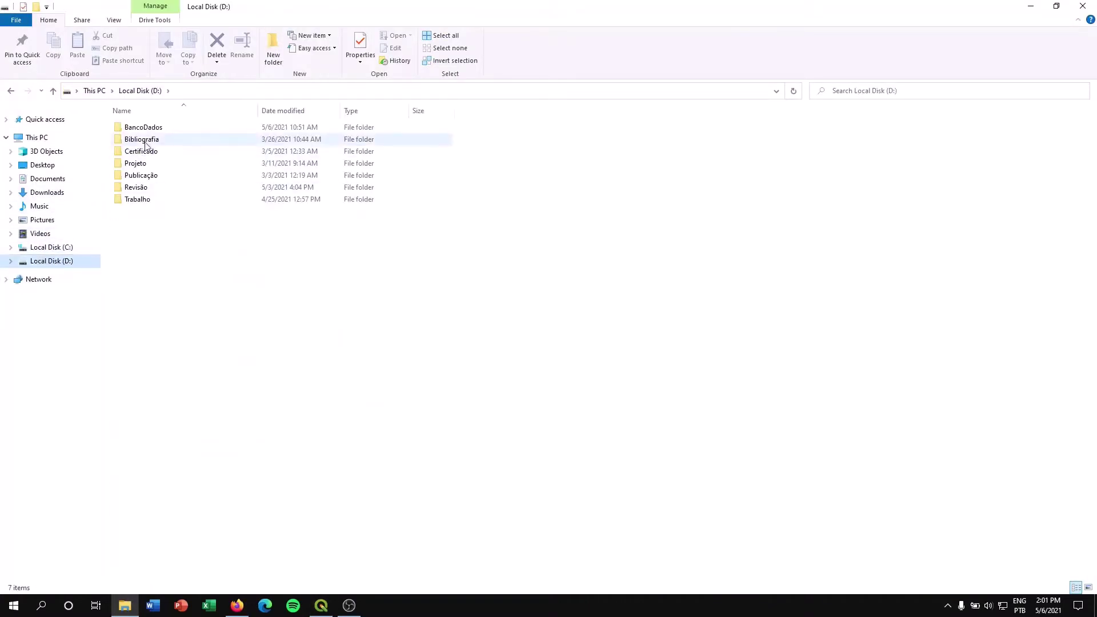
double_click(144, 139)
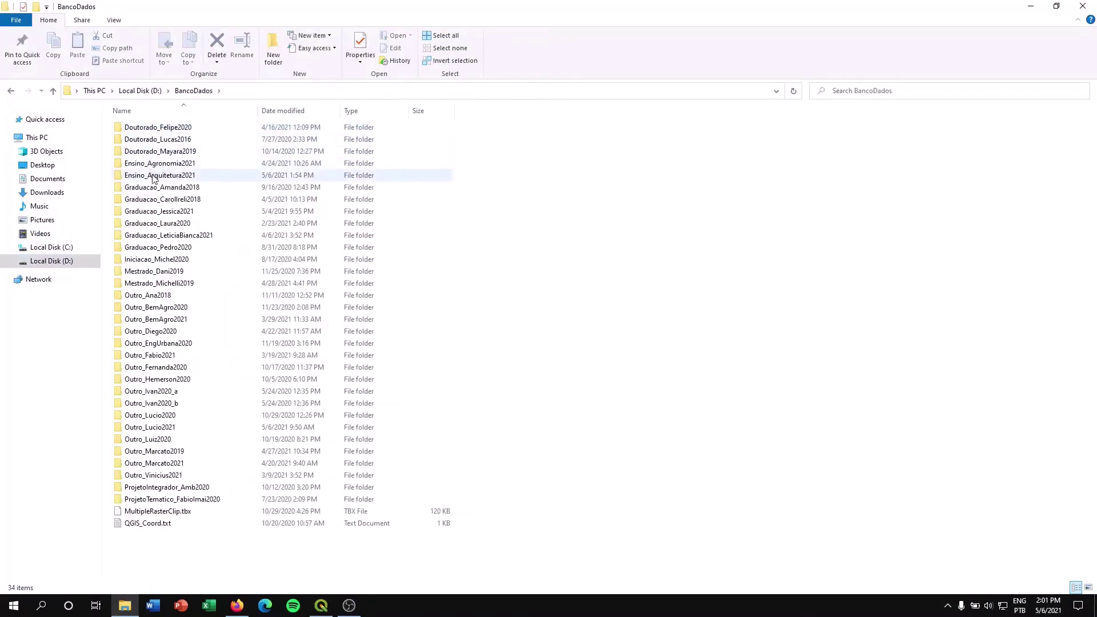
double_click(153, 176)
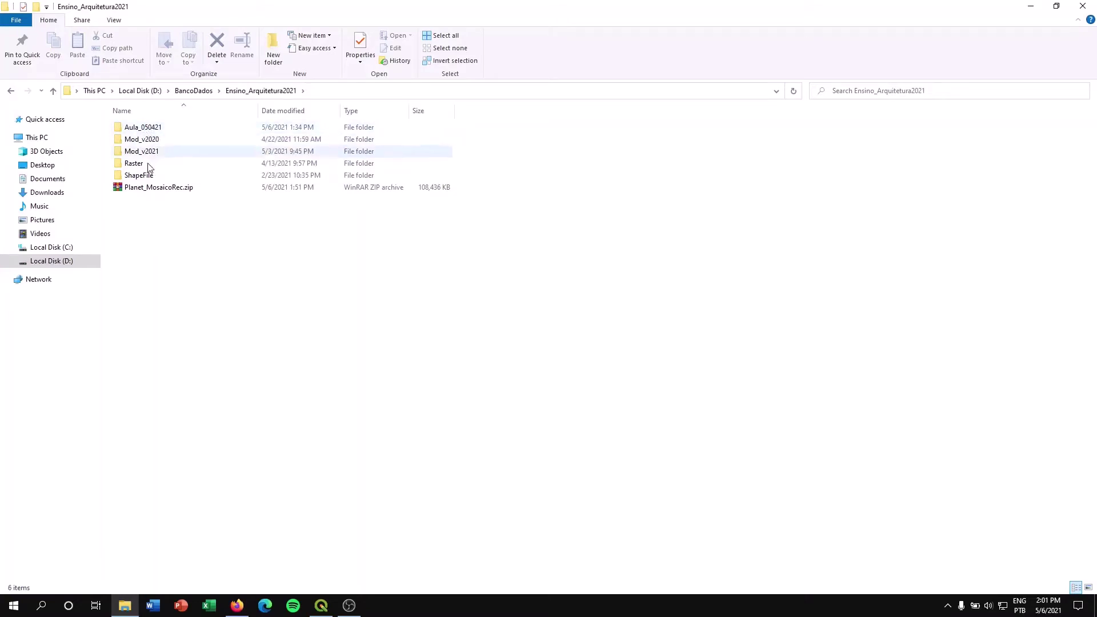
right_click(161, 232)
mouse_move(91, 383)
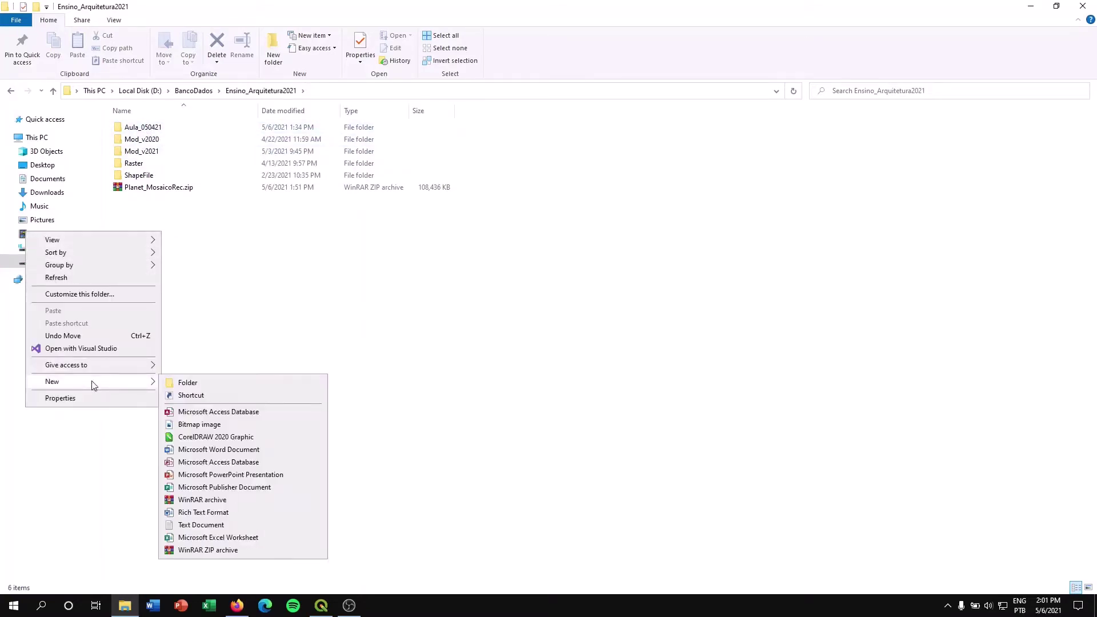
click(216, 383)
text(A)
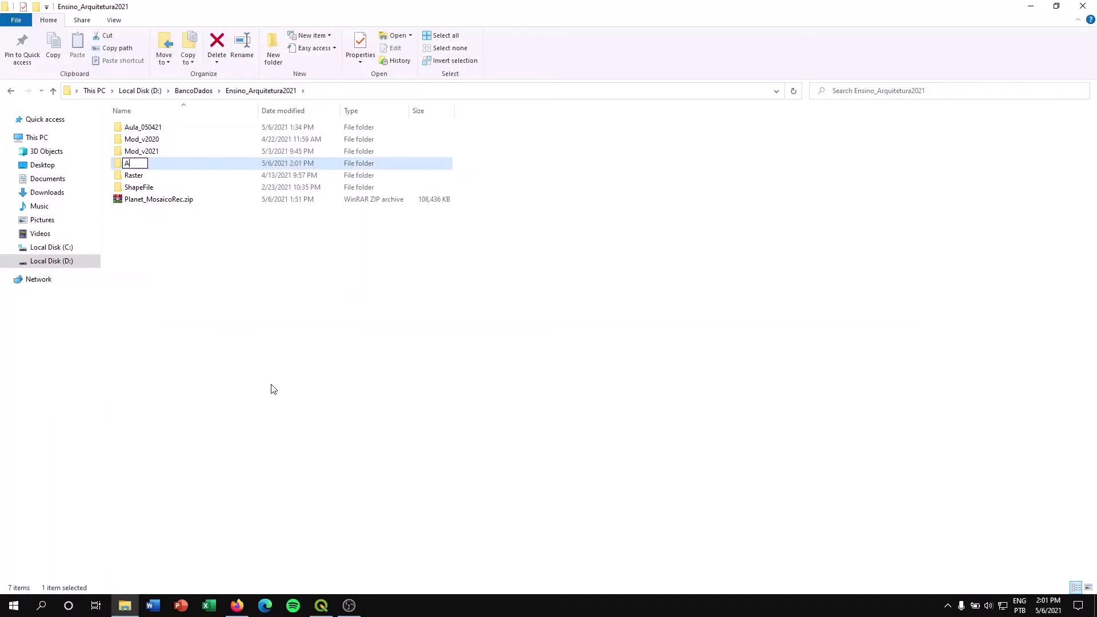
text(tividade_Geo4D)
key(Return)
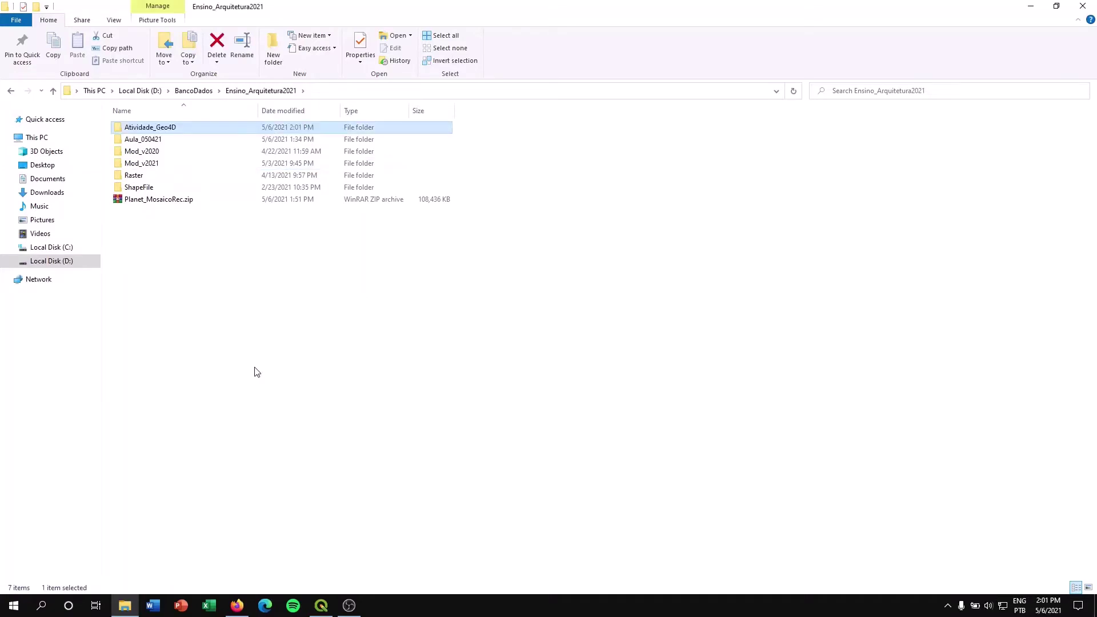
Move Planet_MosaicoRec.zip into the Atividade_Geo4D folder, extract it there and select the extracted TIF image
drag(194, 200, 170, 134)
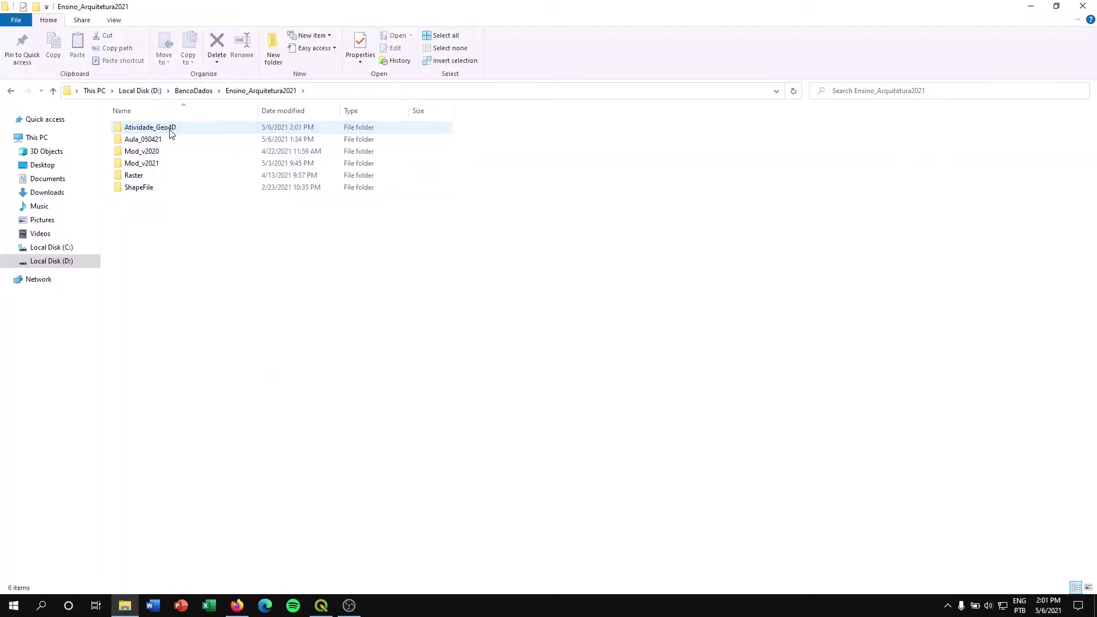
double_click(170, 134)
right_click(146, 167)
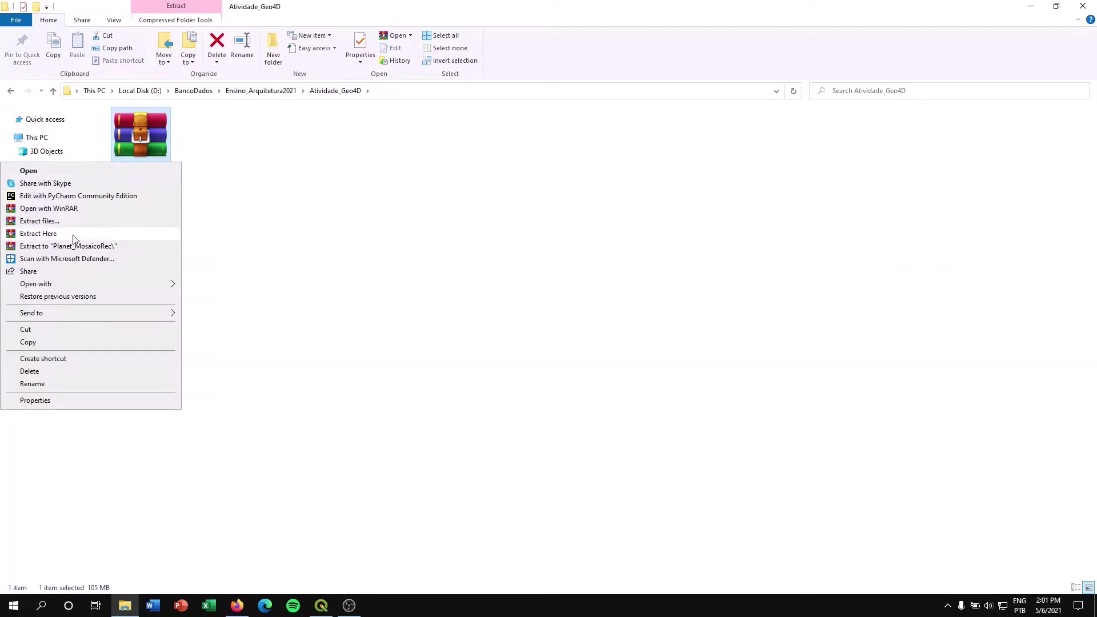
click(57, 234)
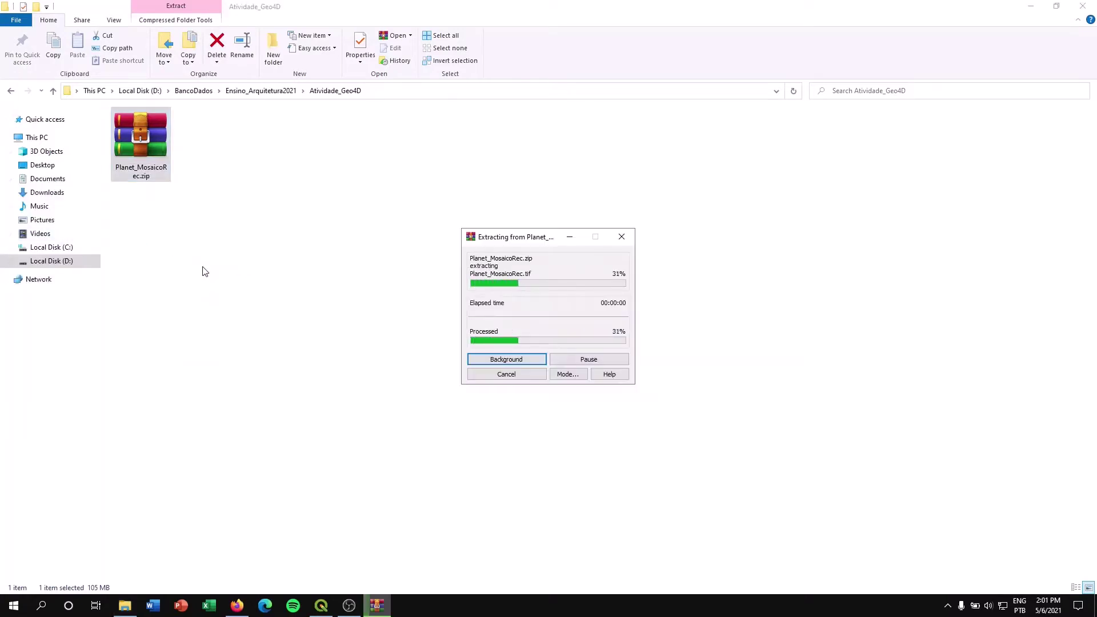
click(149, 176)
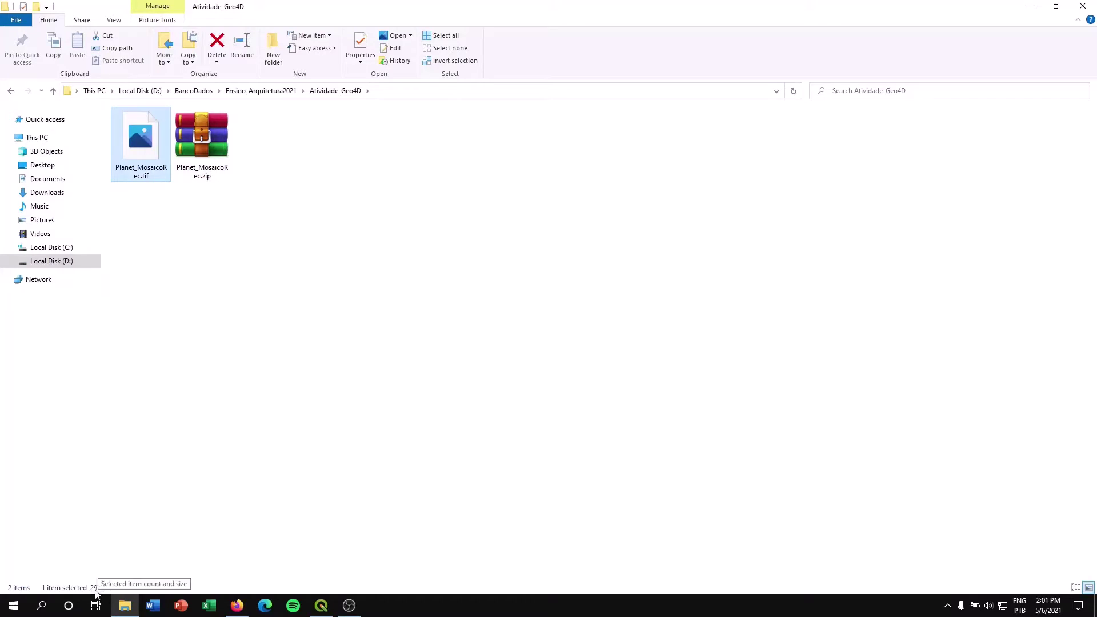
Delete the Planet_MosaicoRec.zip archive from the Atividade_Geo4D folder
click(208, 337)
drag(199, 265, 203, 231)
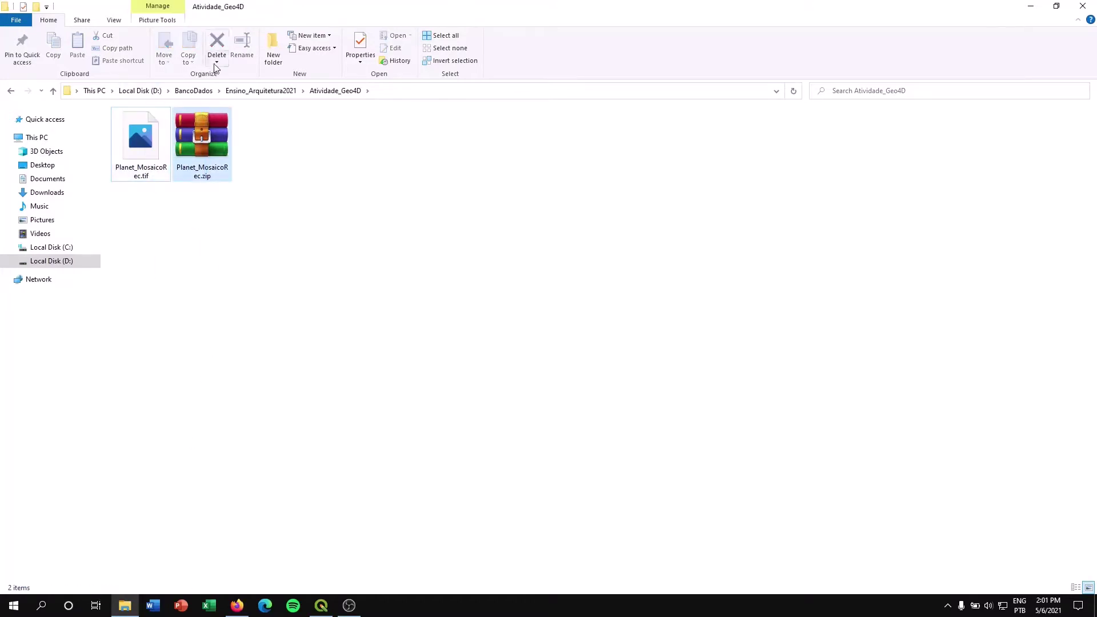
click(217, 44)
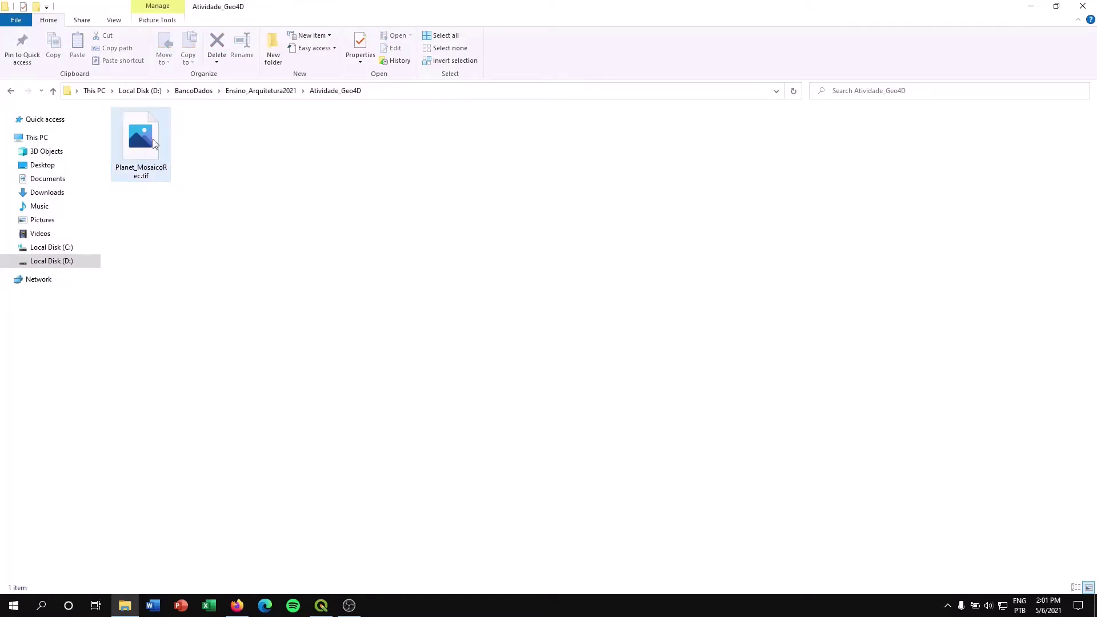
Switch to QGIS, collapse the D:\ folder tree in the Browser and refresh the listing
click(322, 605)
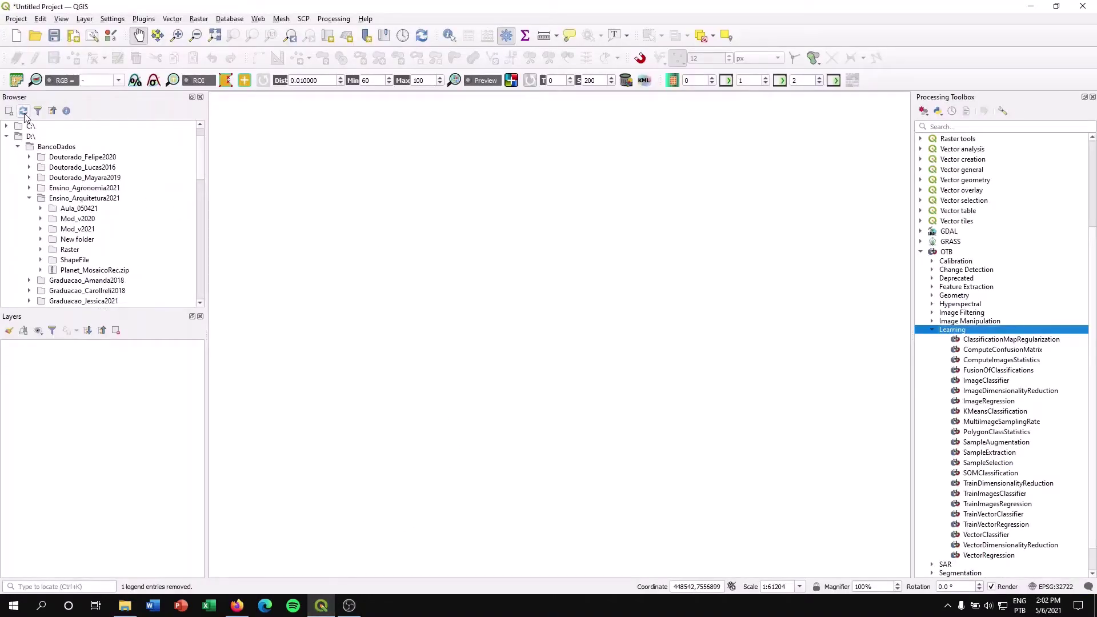
scroll(36, 166, up, 1)
click(30, 229)
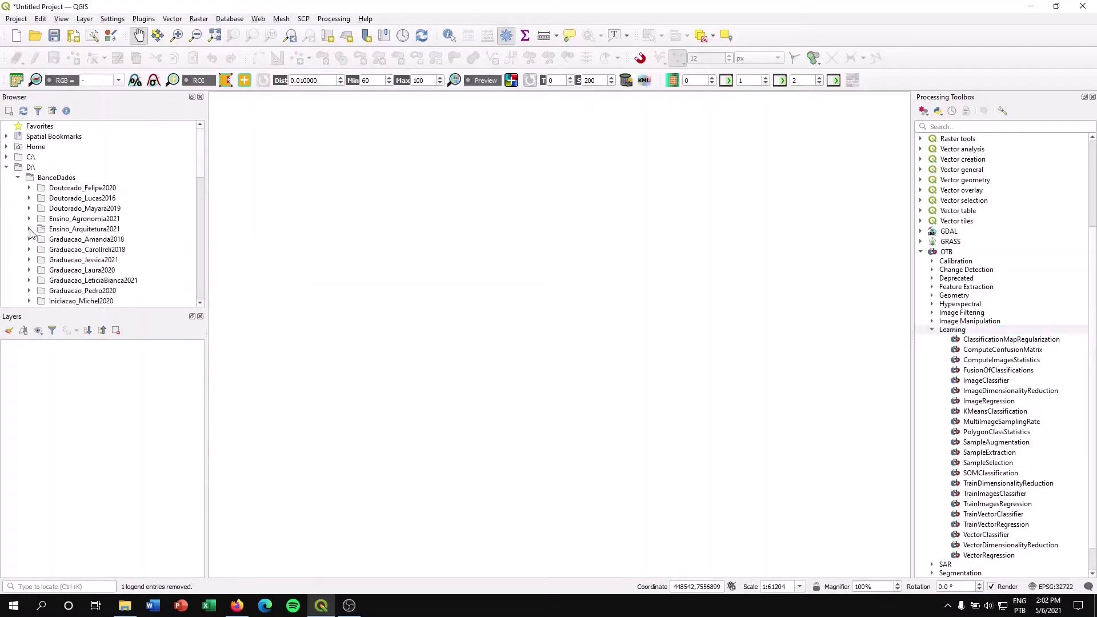
click(19, 178)
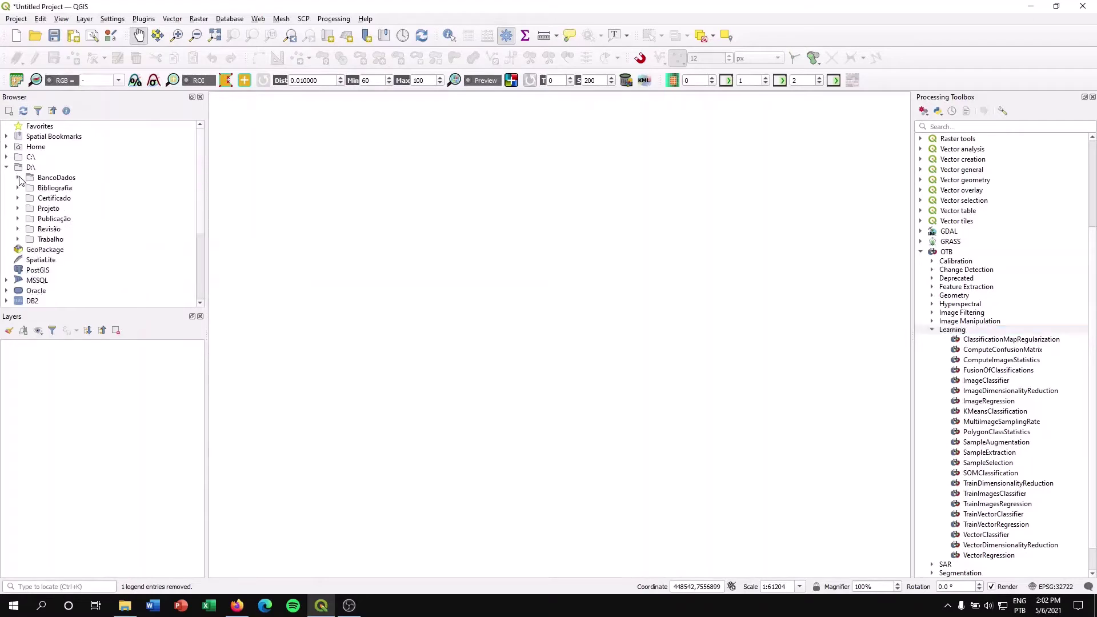
click(23, 112)
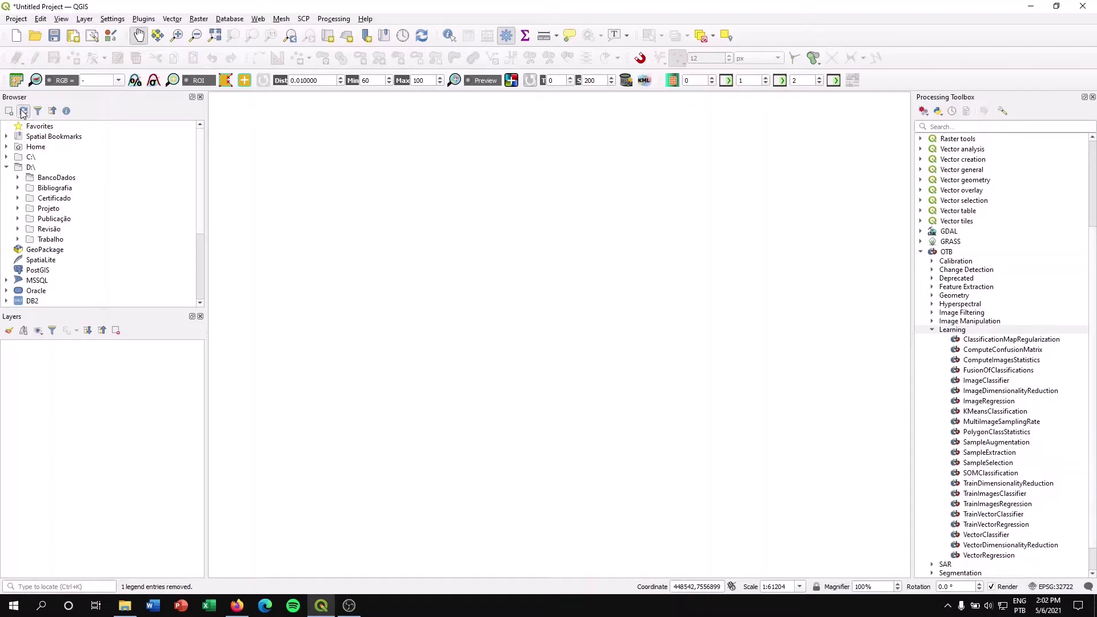
click(7, 167)
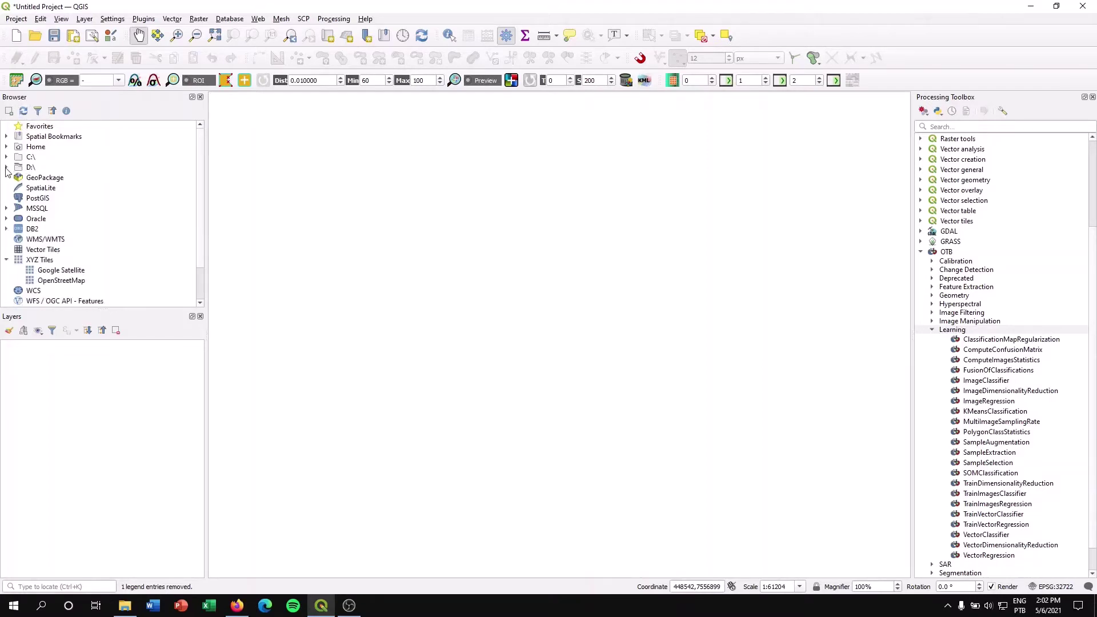
Browse to D:\BancoDados\Ensino_Arquitetura2021\Atividade_Geo4D in the Browser and add Planet_MosaicoRec.tif to the map
click(10, 169)
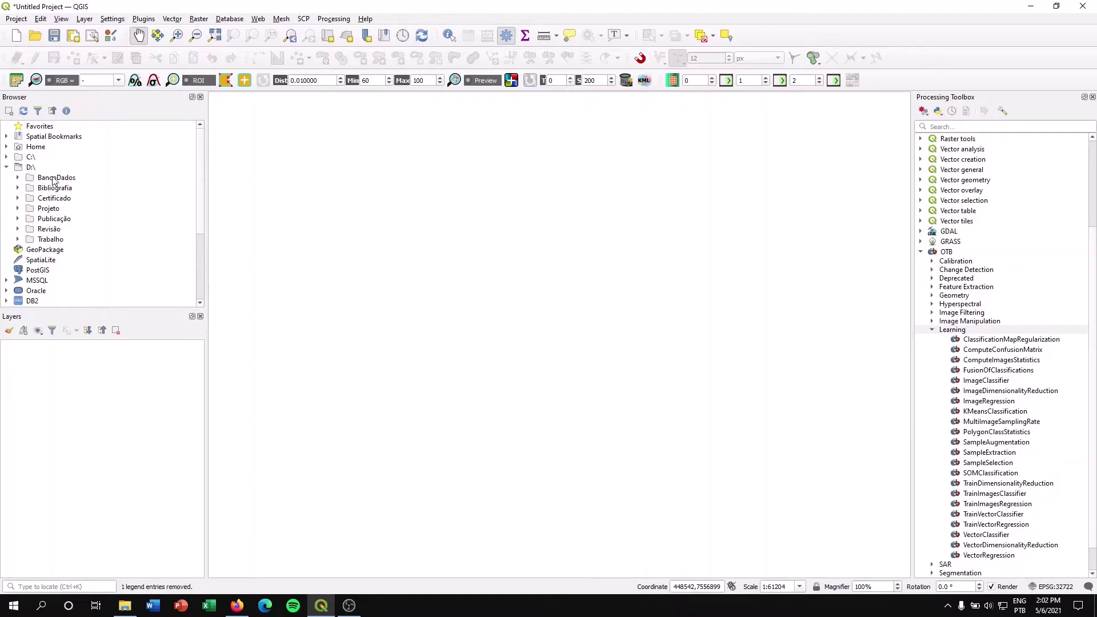
double_click(54, 178)
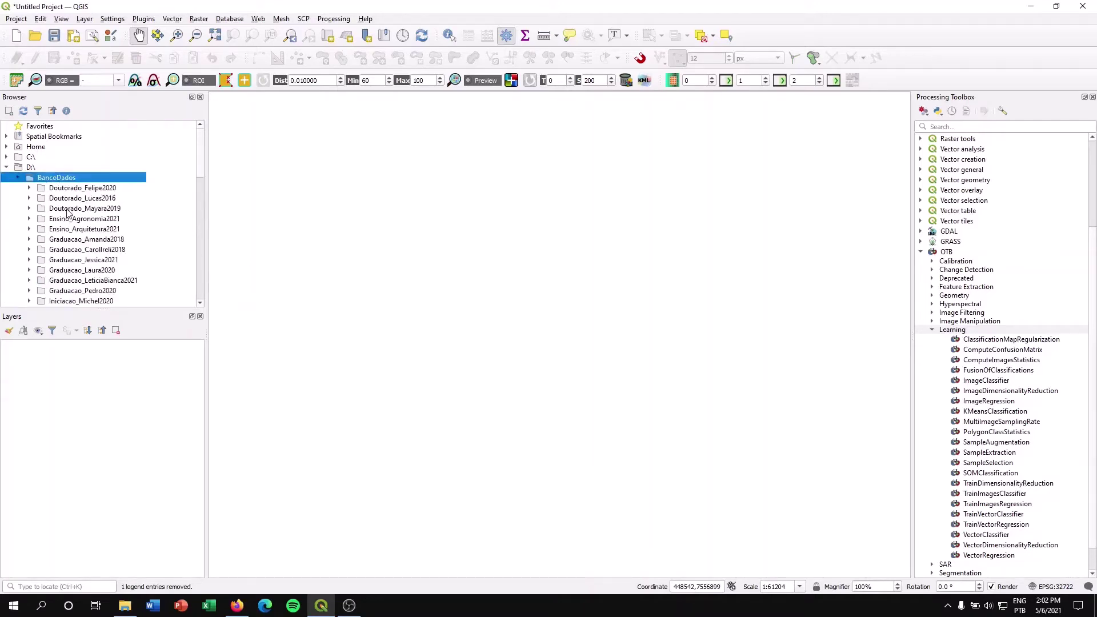
scroll(67, 213, down, 1)
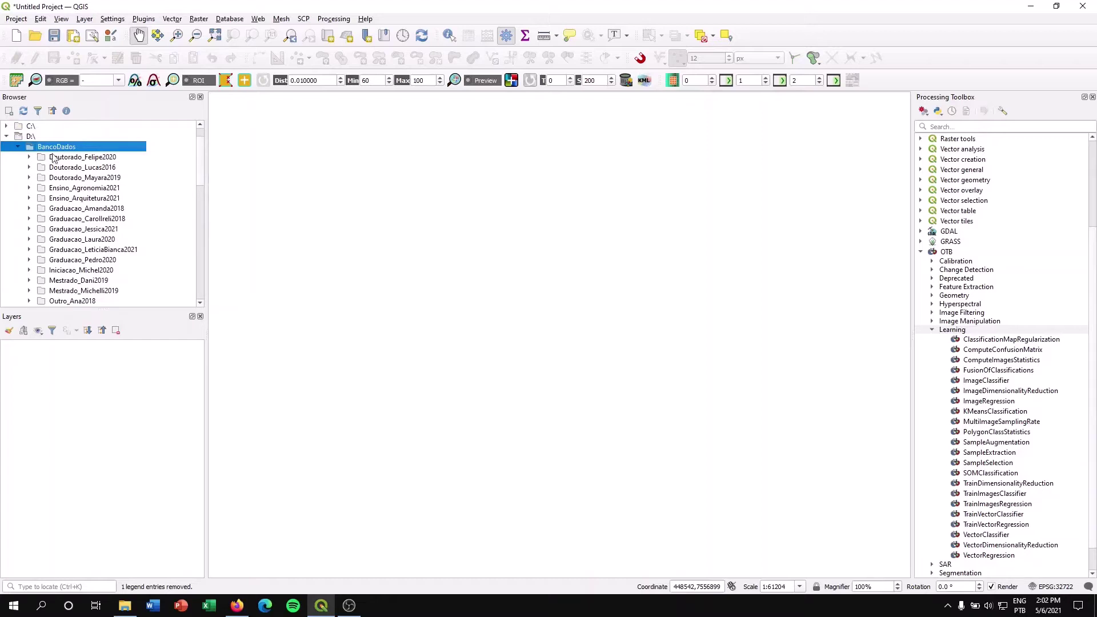
double_click(56, 199)
double_click(79, 209)
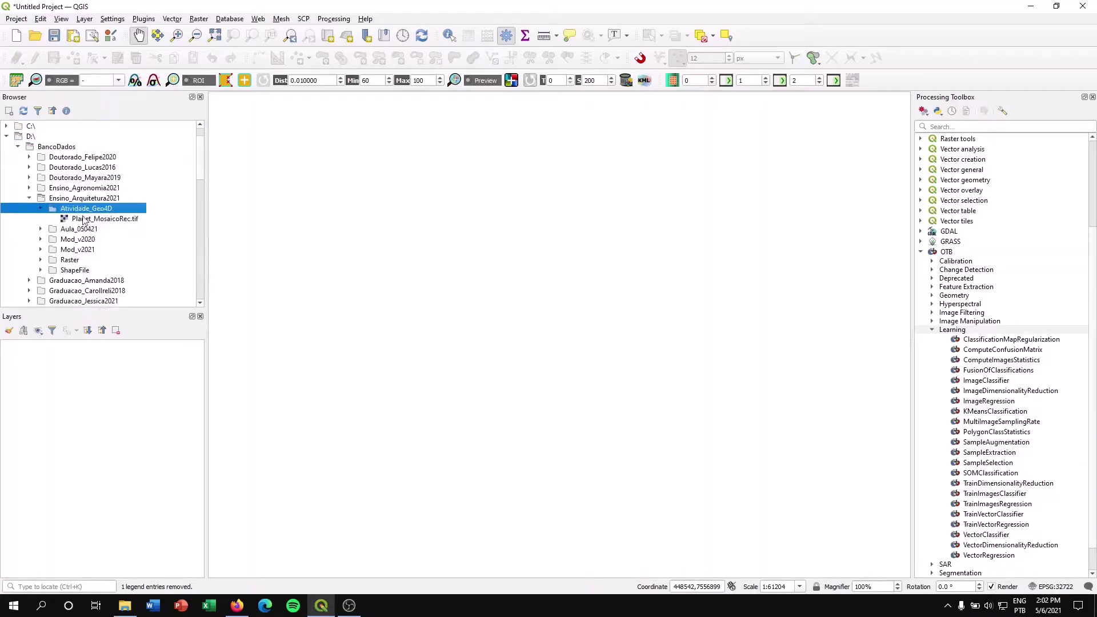
click(90, 220)
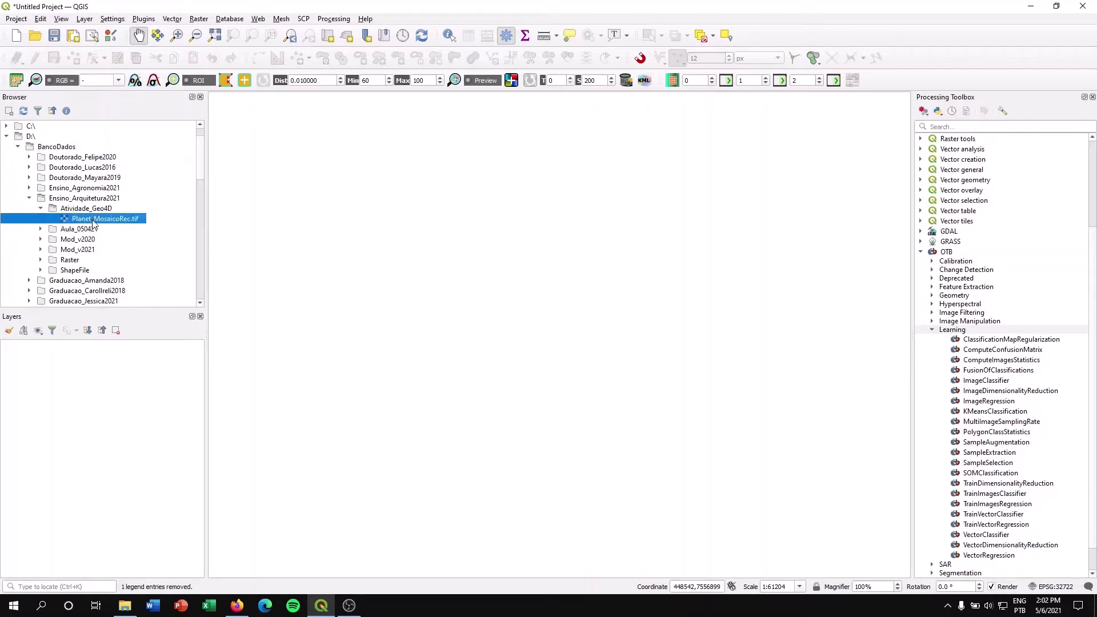
drag(90, 225, 509, 266)
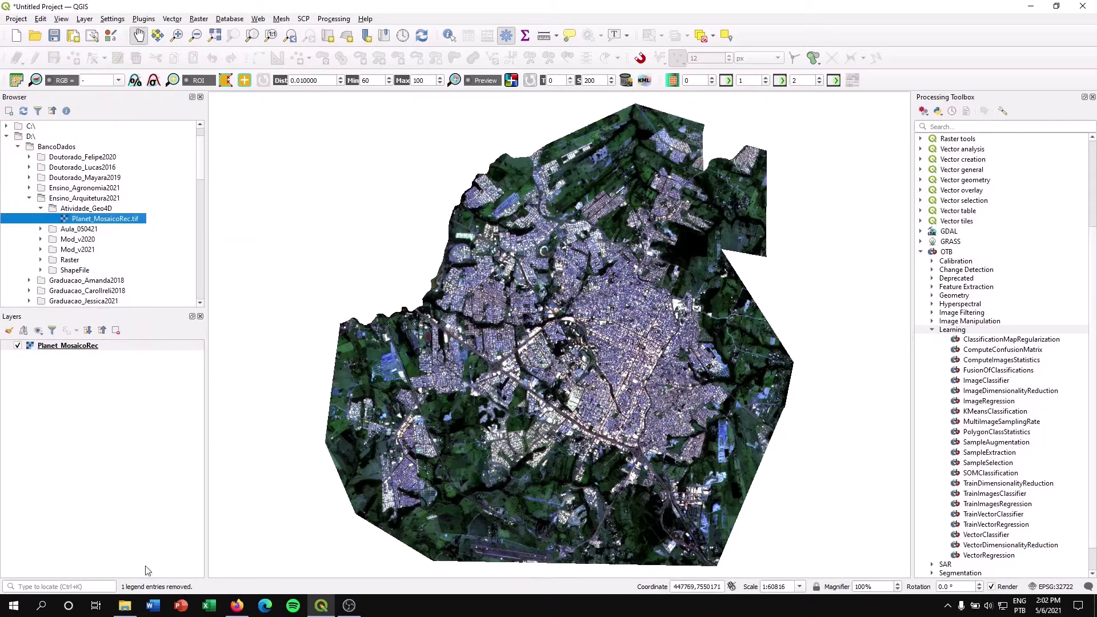
Remove the Planet_MosaicoRec layer from the project and add Planet_MosaicoRec.tif again from the Atividade_Geo4D folder in File Explorer
click(113, 345)
key(ctrl+d)
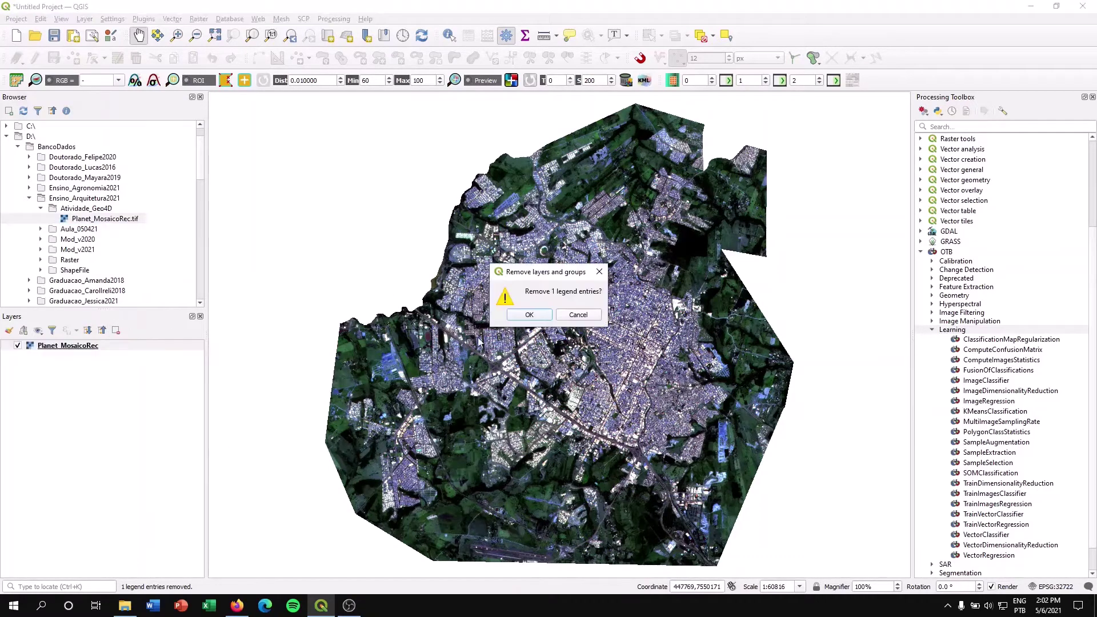
click(510, 318)
click(125, 606)
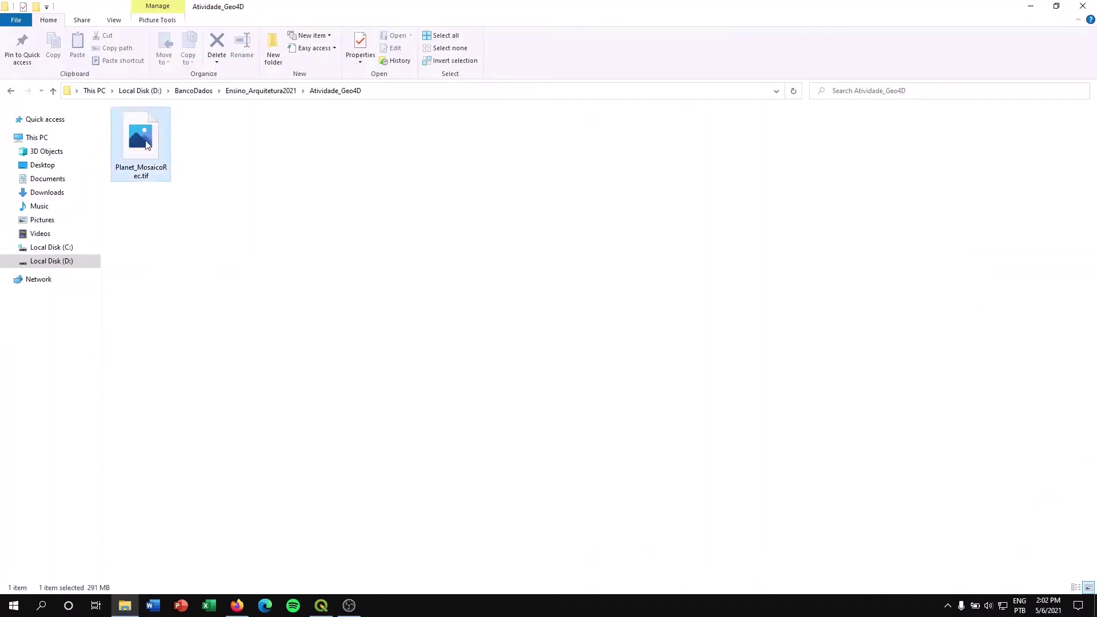
drag(146, 144, 559, 269)
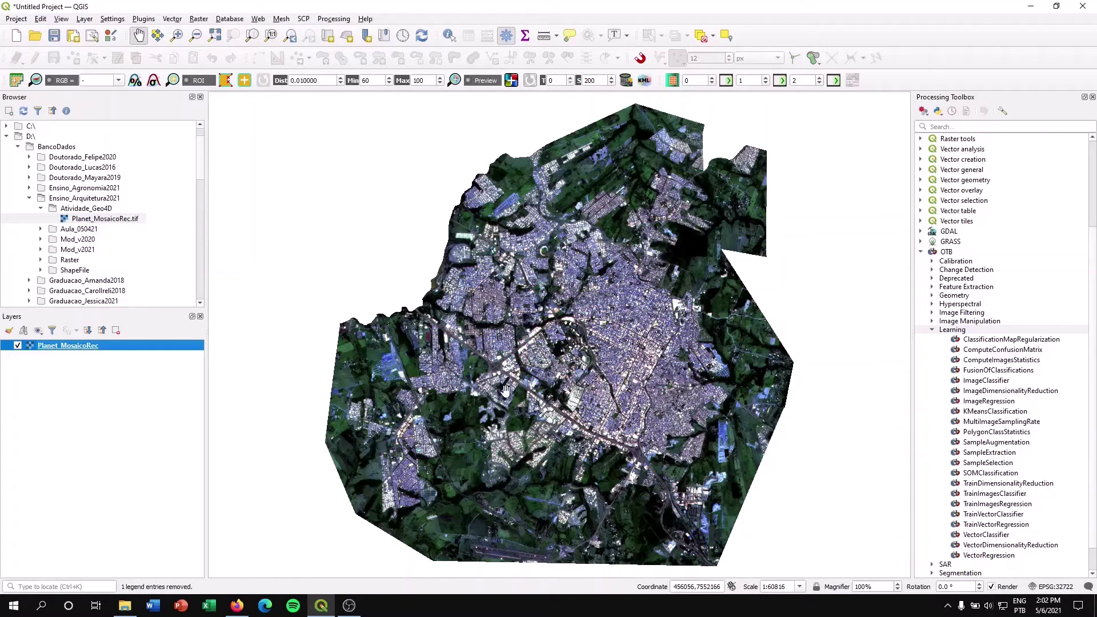
Set the Planet_MosaicoRec layer's symbology to Band 3 for red and Band 1 for blue, and apply it
right_click(79, 351)
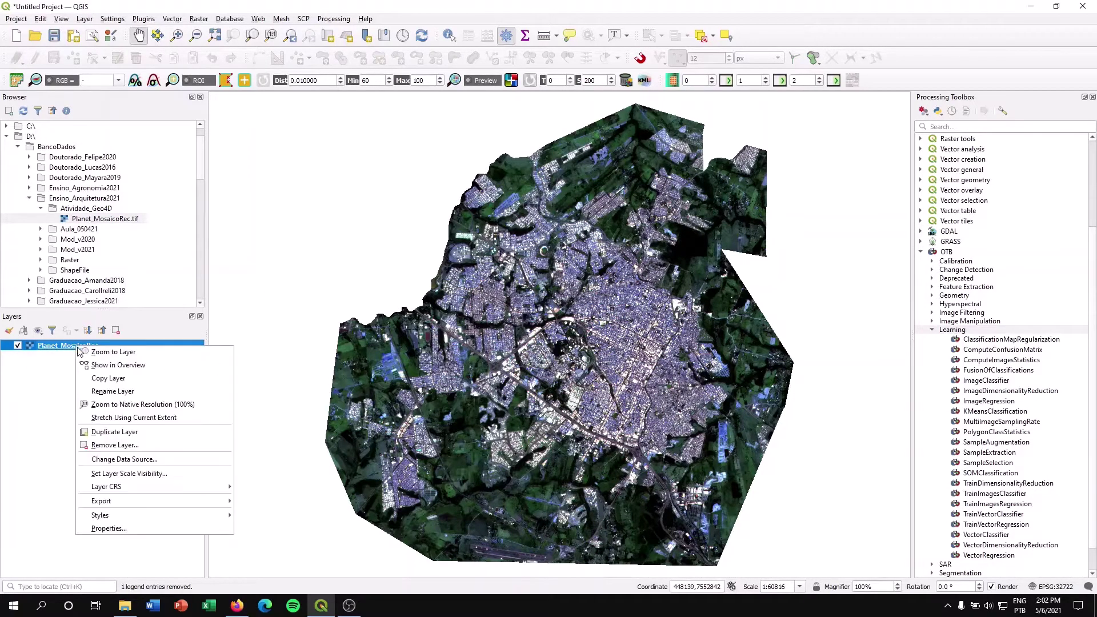
click(109, 528)
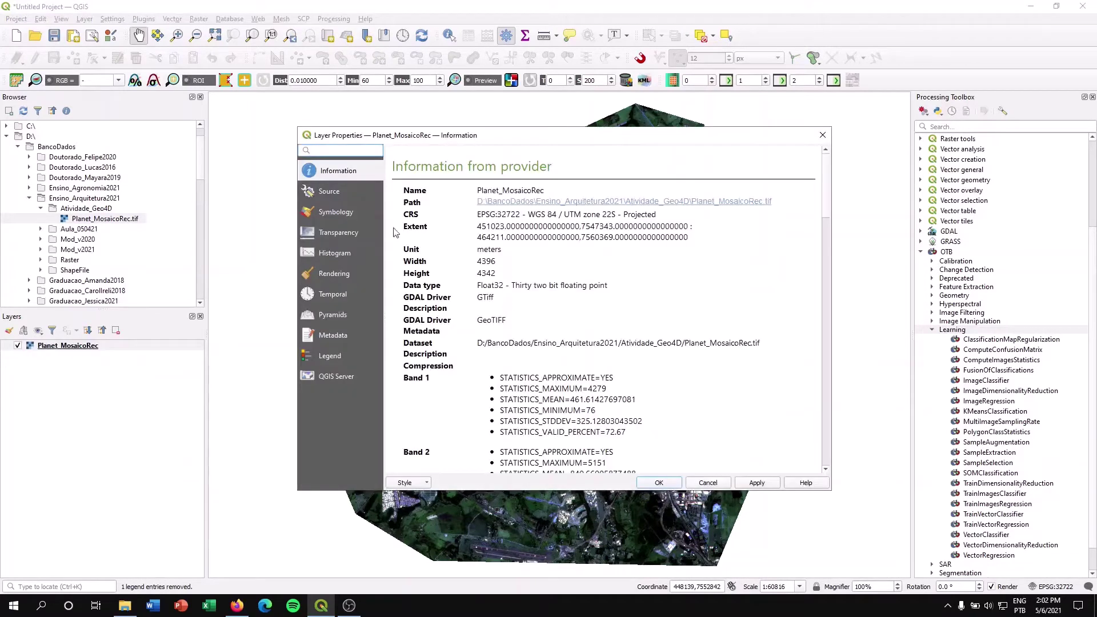
click(336, 213)
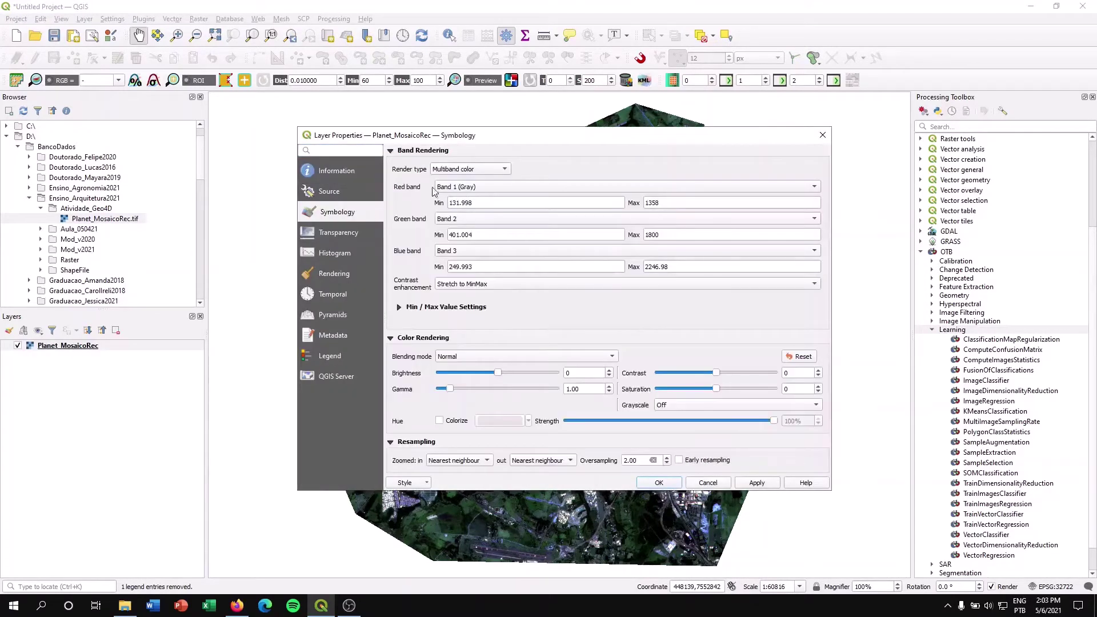
click(460, 188)
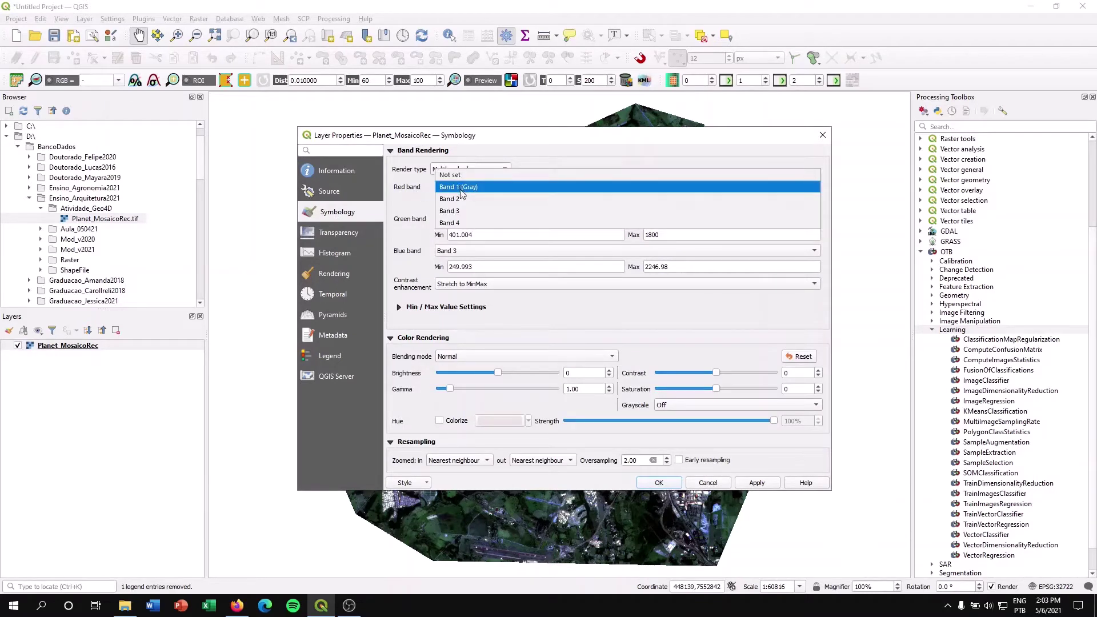
click(462, 210)
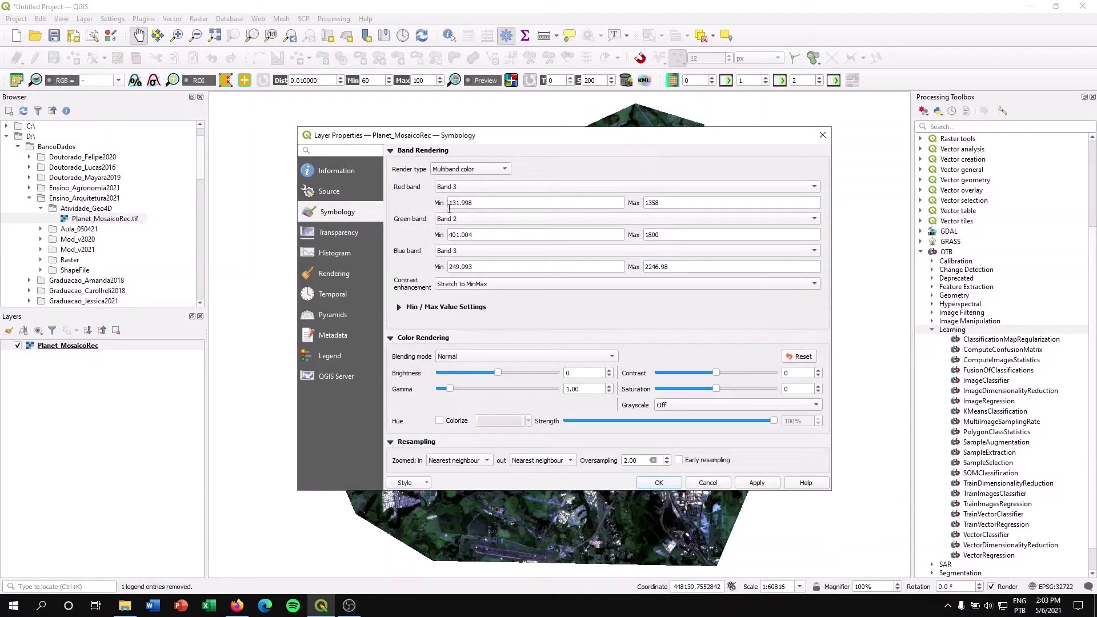
click(457, 251)
click(457, 230)
click(751, 483)
click(655, 483)
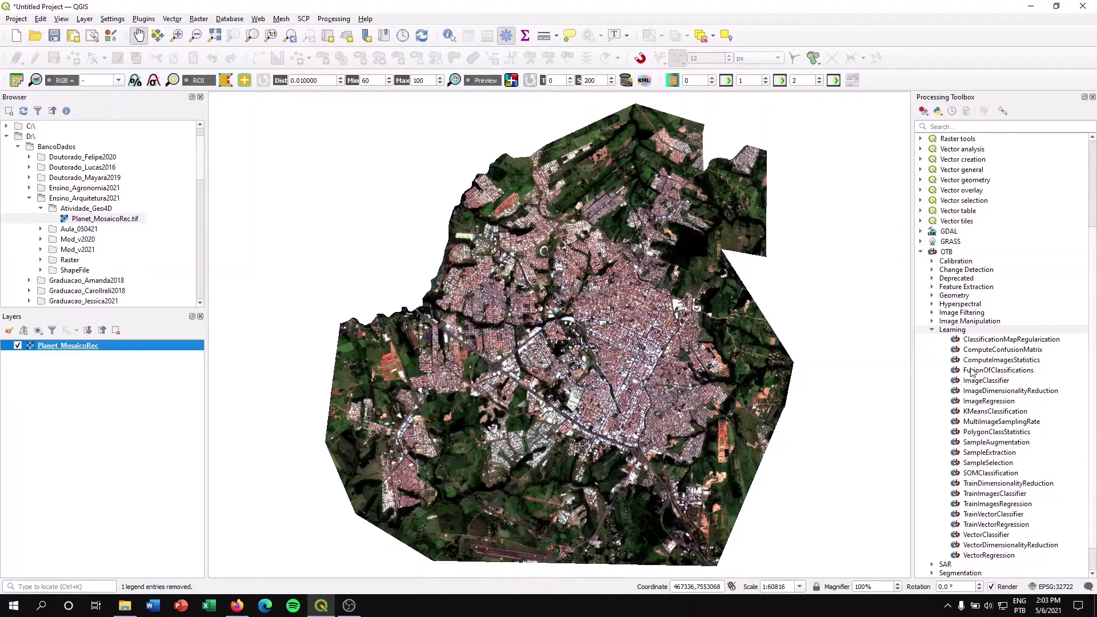
Open the KMeansClassification algorithm from OTB's Learning group and set the number of classes to 4
click(936, 332)
click(937, 335)
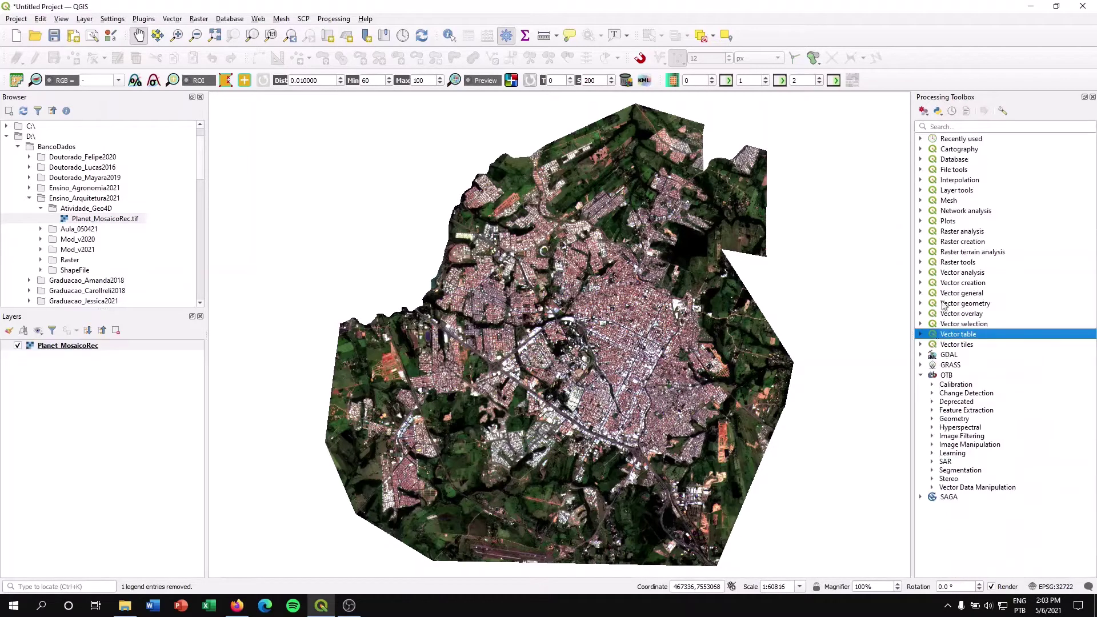
click(949, 375)
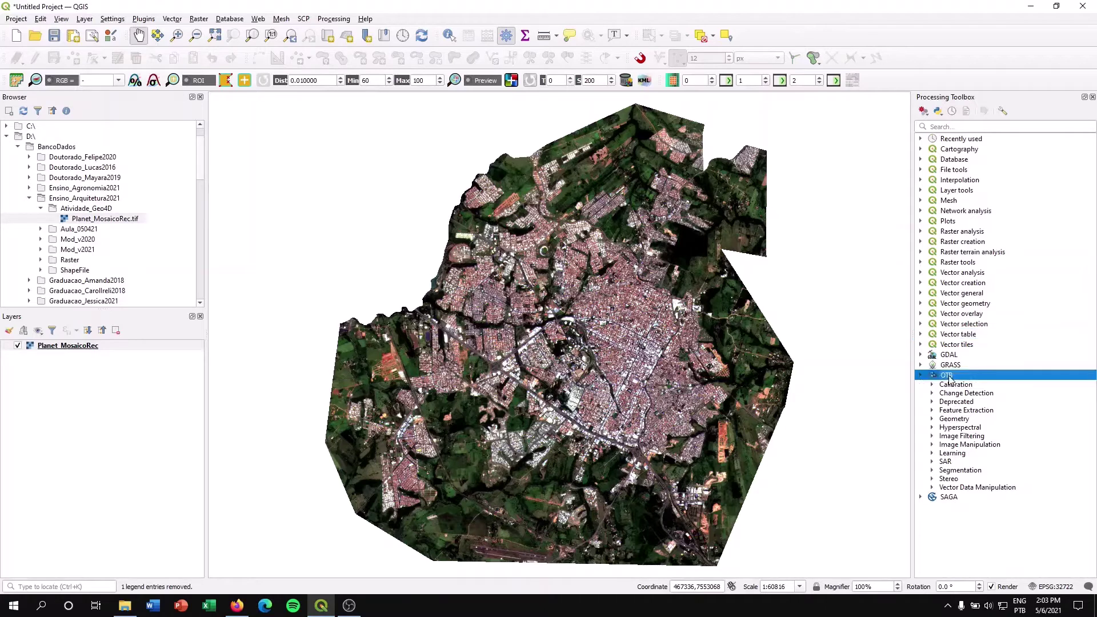
double_click(958, 453)
scroll(982, 434, down, 4)
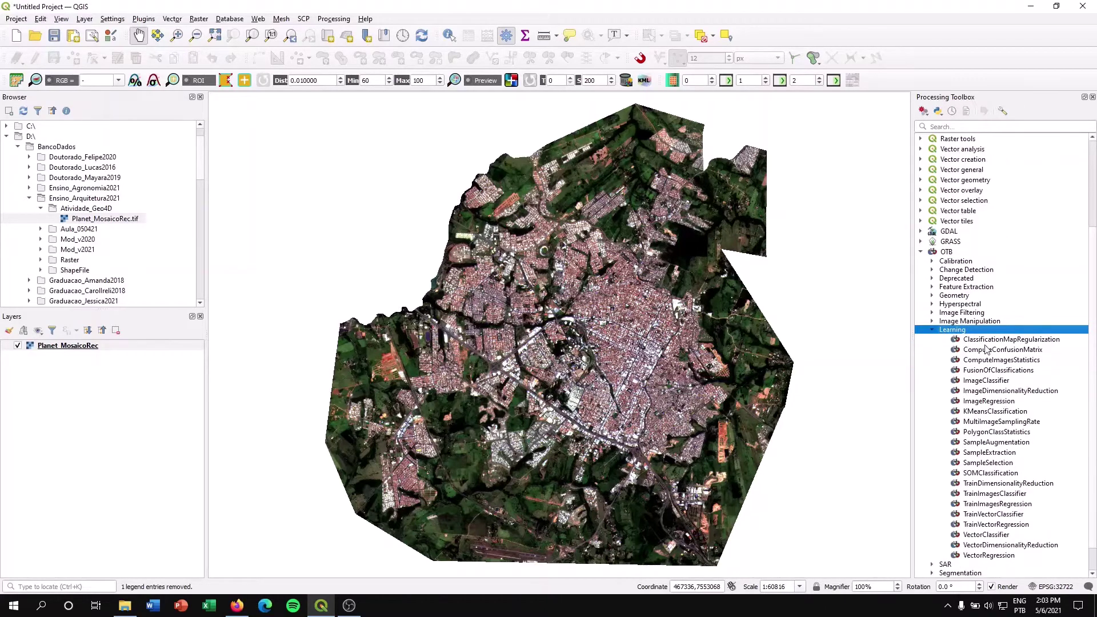
click(991, 411)
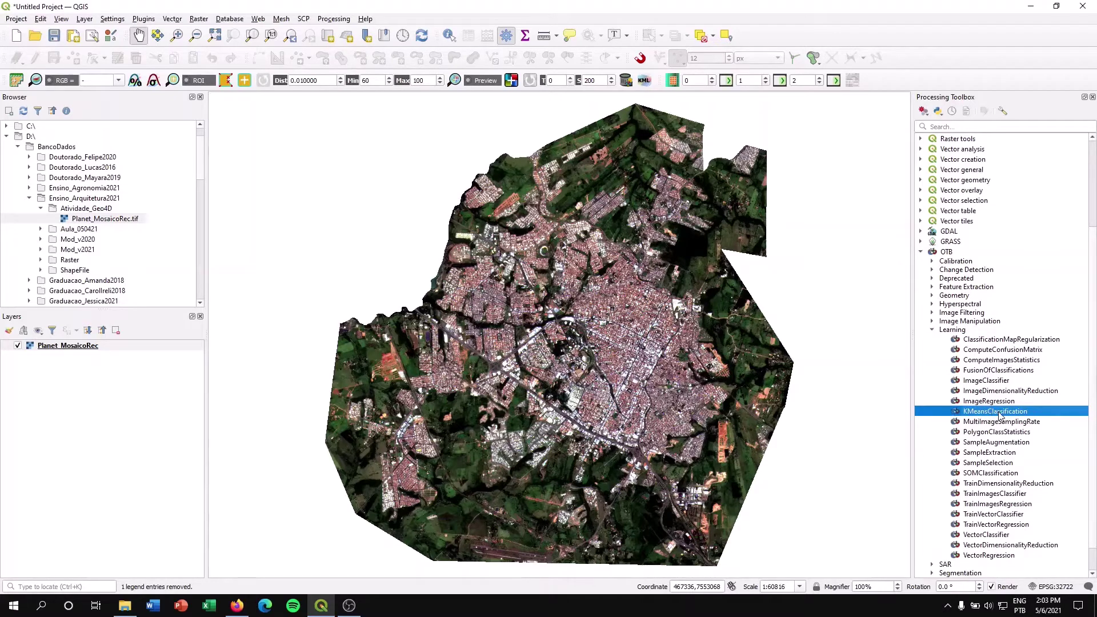
double_click(997, 412)
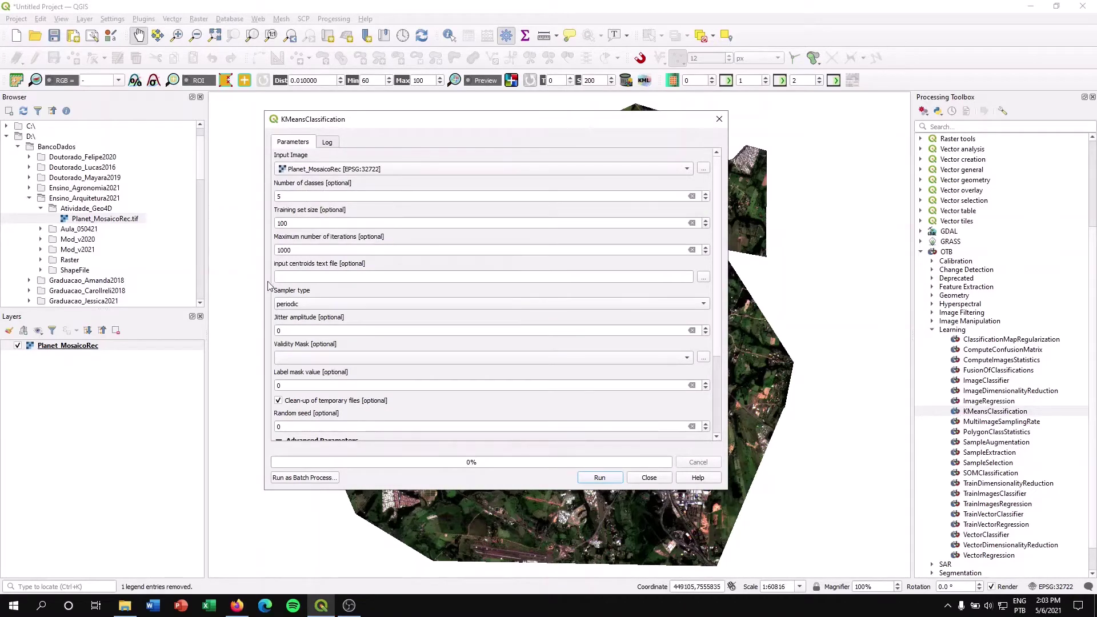
double_click(279, 196)
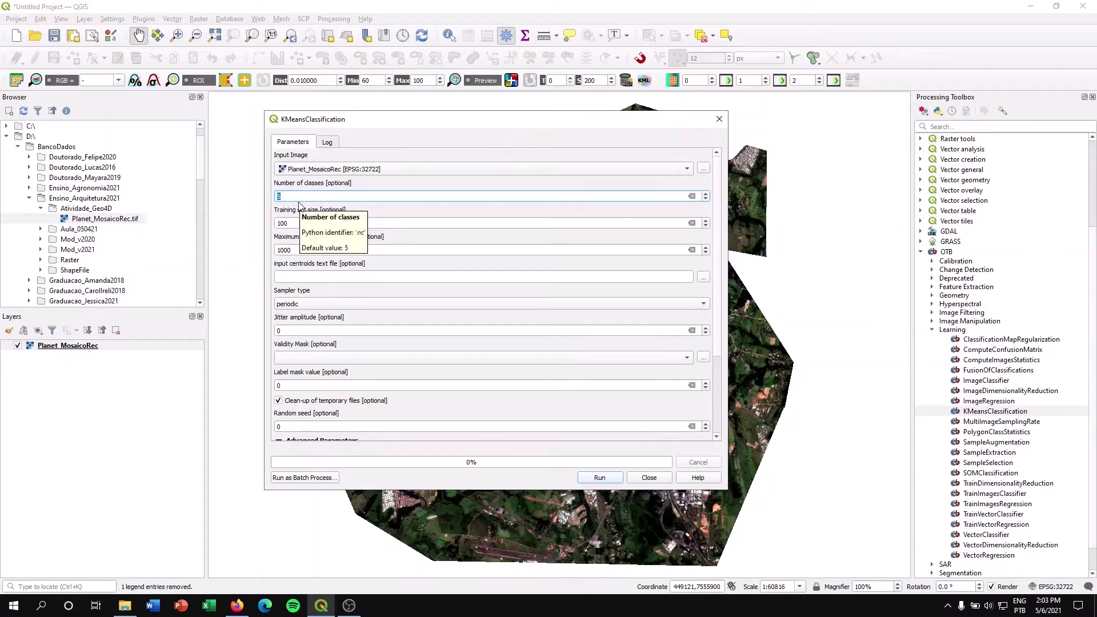
text(4)
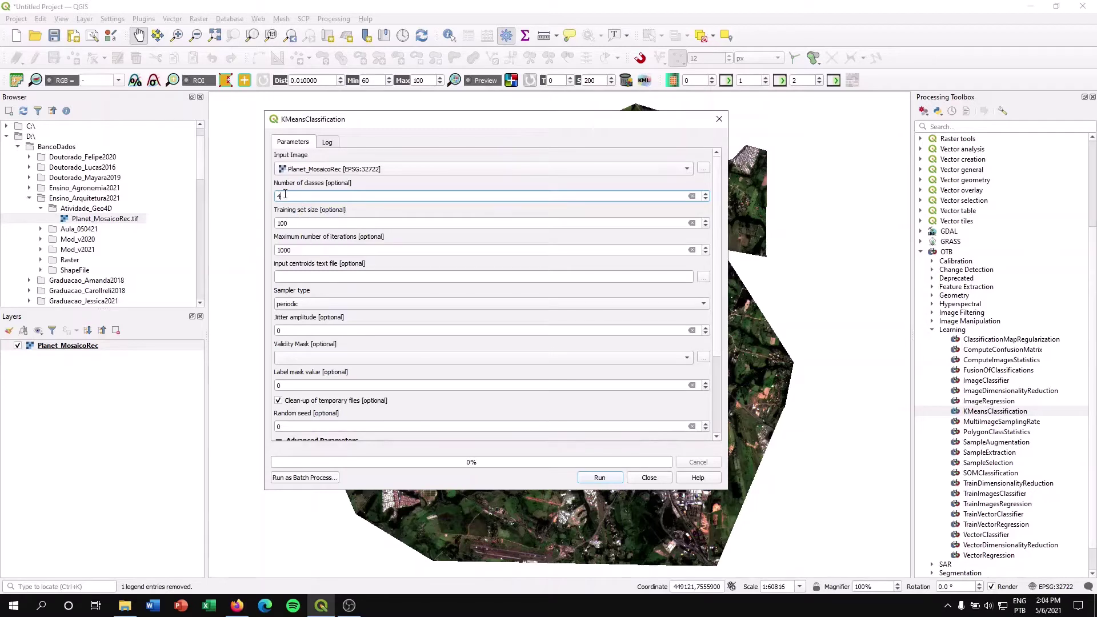
Set the output image to be saved as Classificacao_KMeans.tif in the Atividade_Geo4D folder
drag(717, 184, 713, 277)
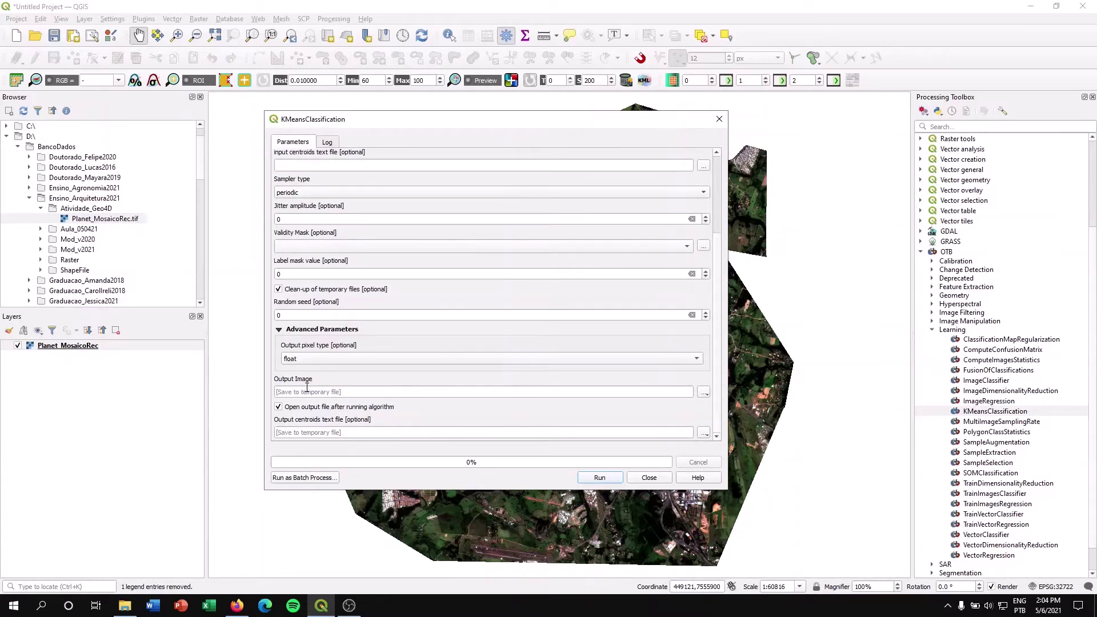
click(703, 392)
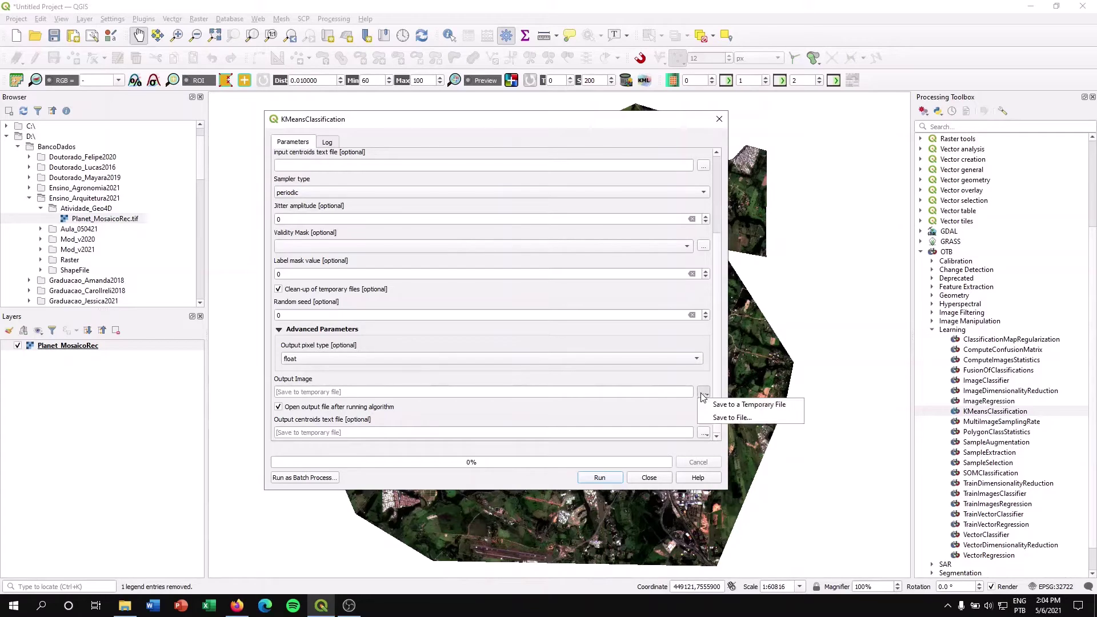
click(727, 419)
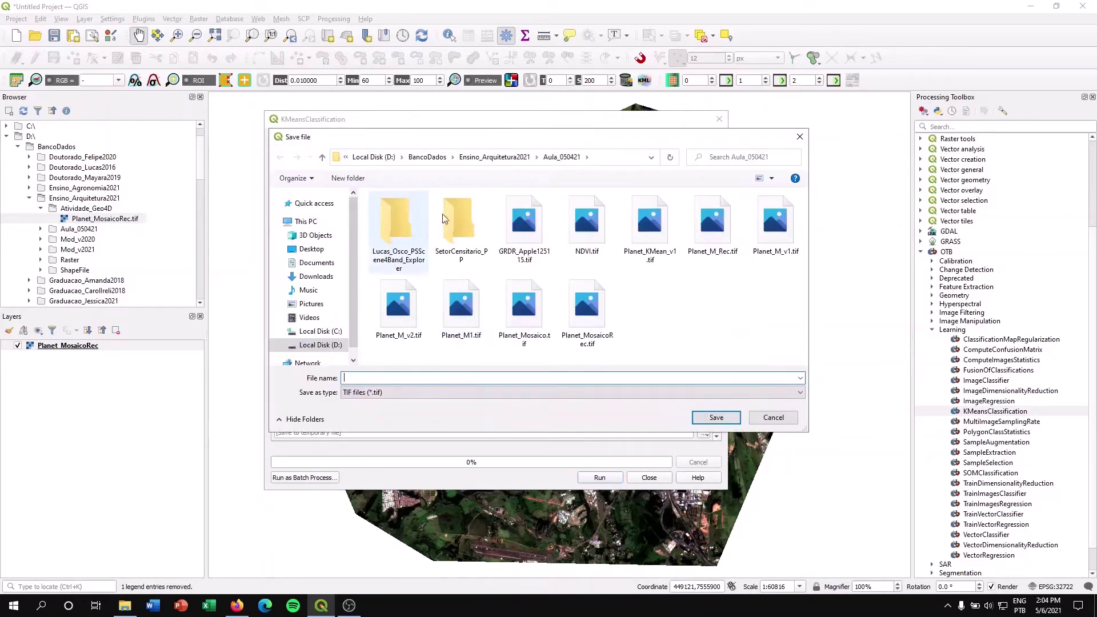
click(506, 160)
double_click(394, 213)
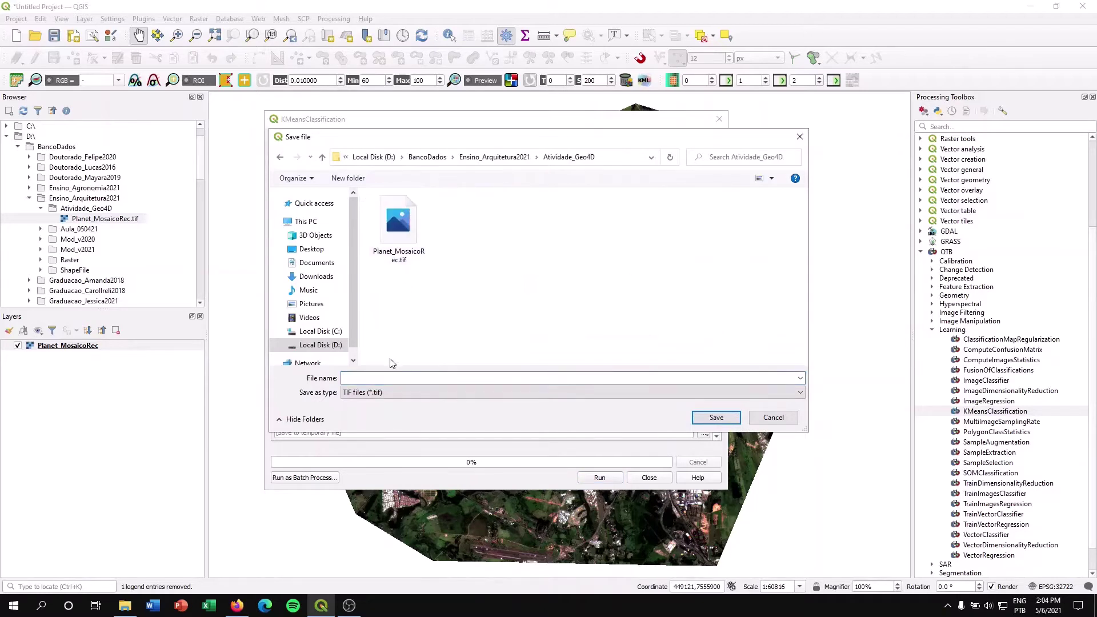
click(380, 375)
text(Means)
click(715, 417)
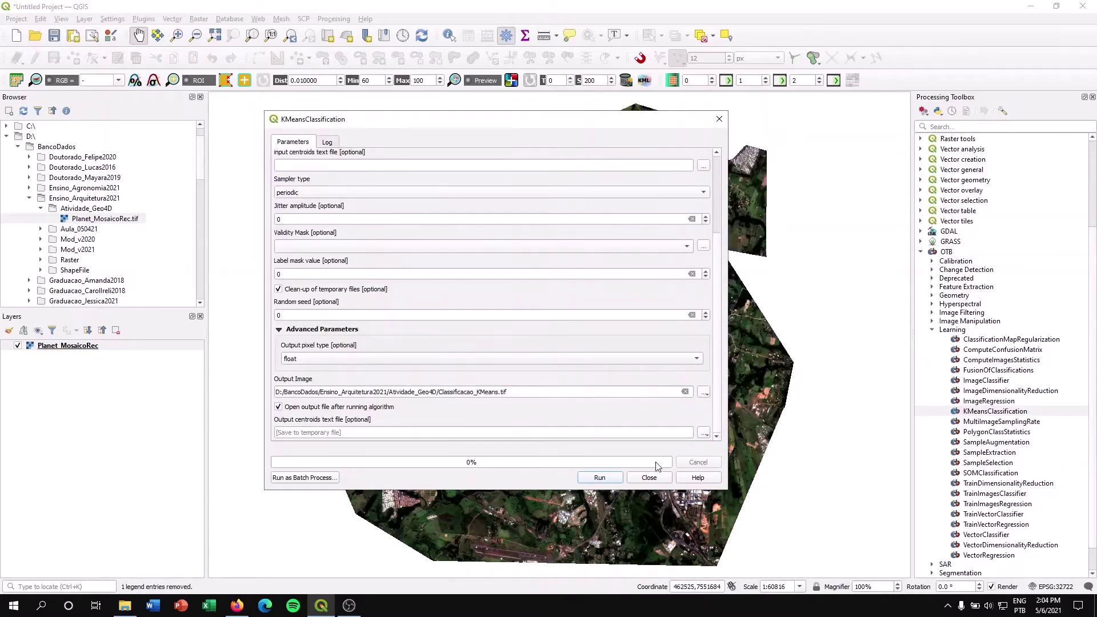
Run the K-means classification and check its parameters and processing log
click(599, 478)
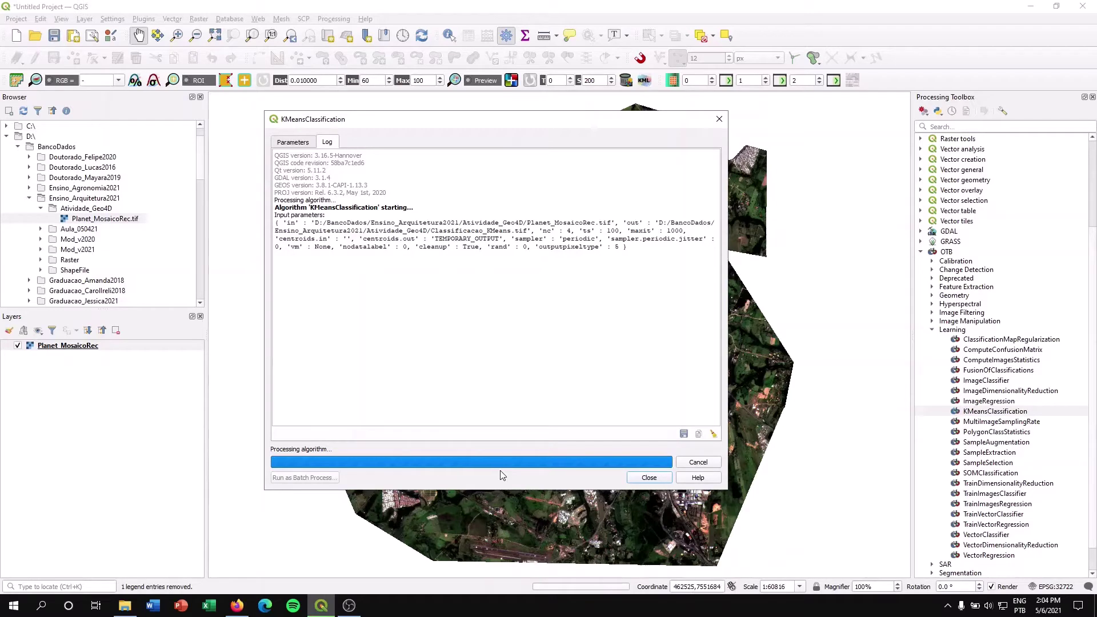
click(284, 140)
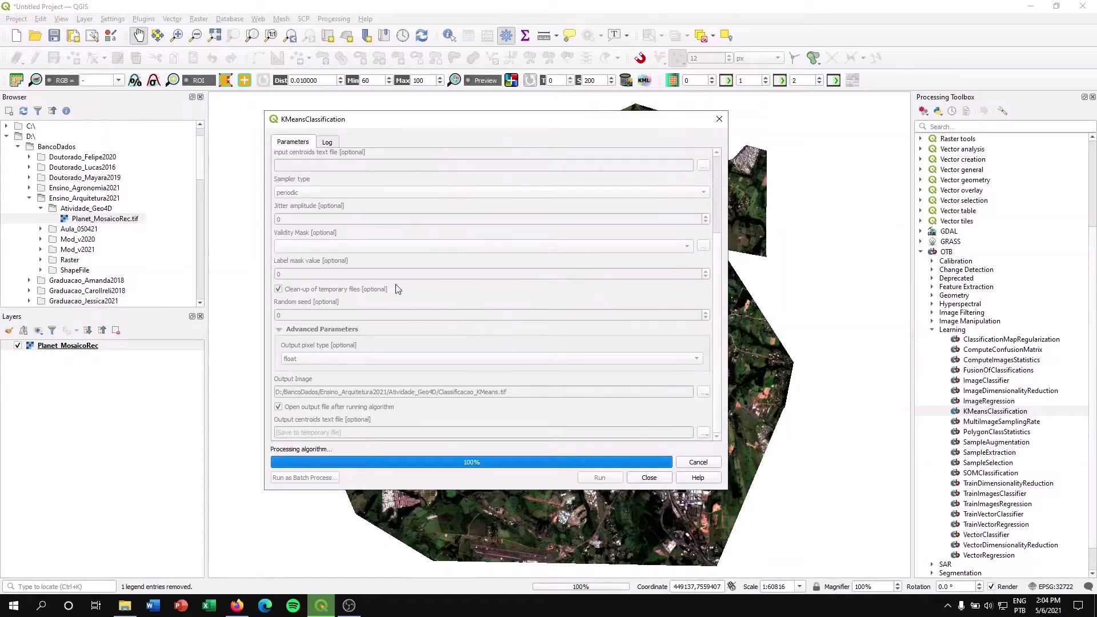
click(328, 143)
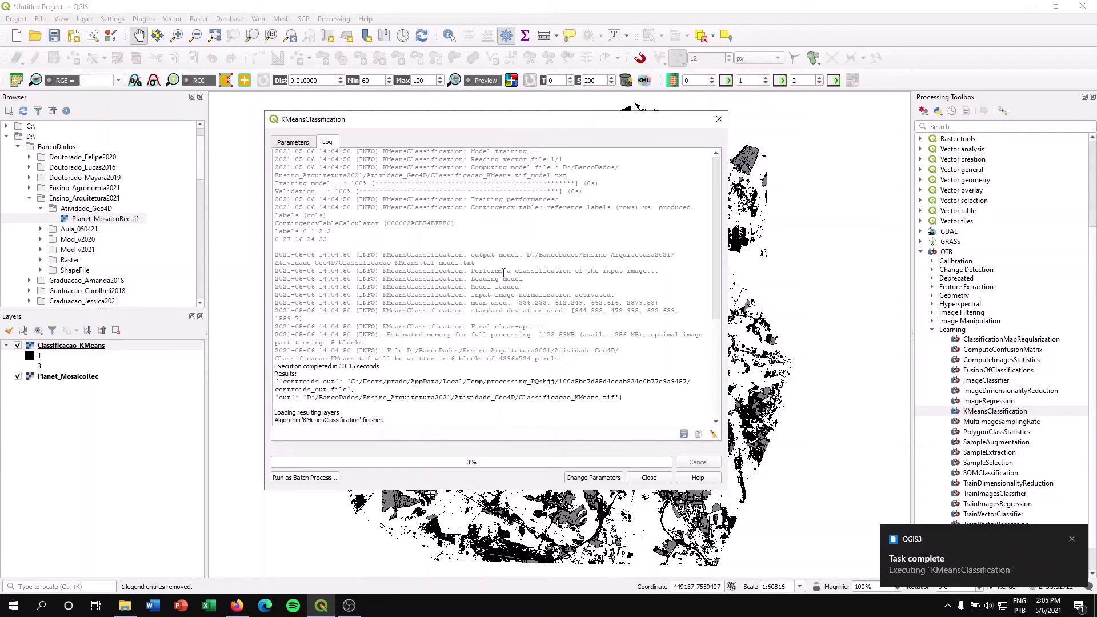
Close the K-means results and render the Classificacao_KMeans layer as Paletted/Unique values, classifying its values with random colors and applying them
scroll(715, 347, up, 15)
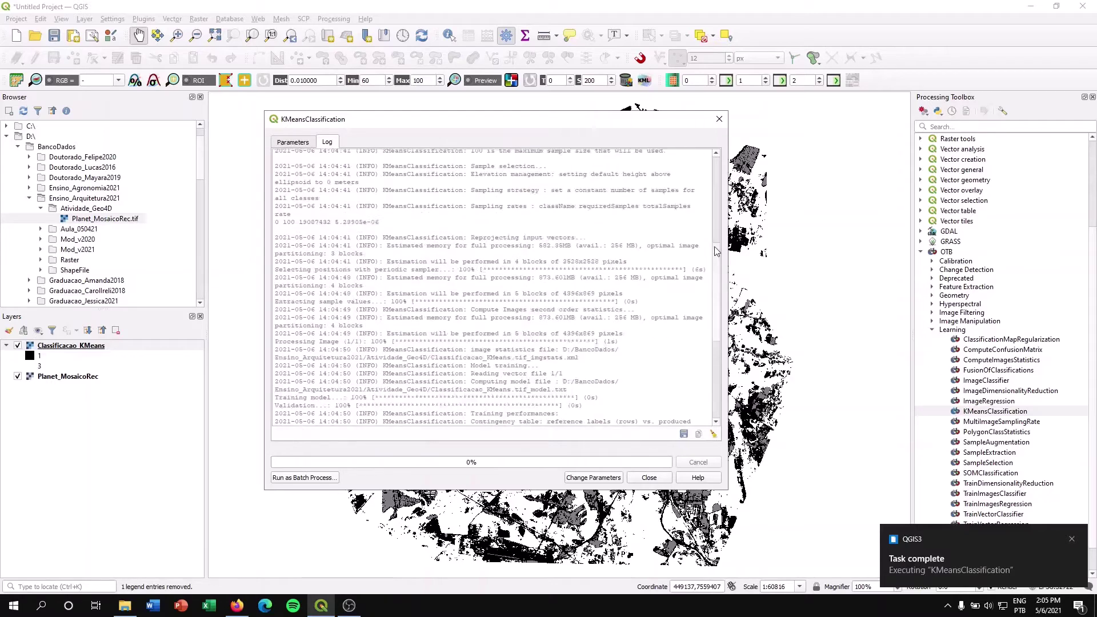
click(646, 477)
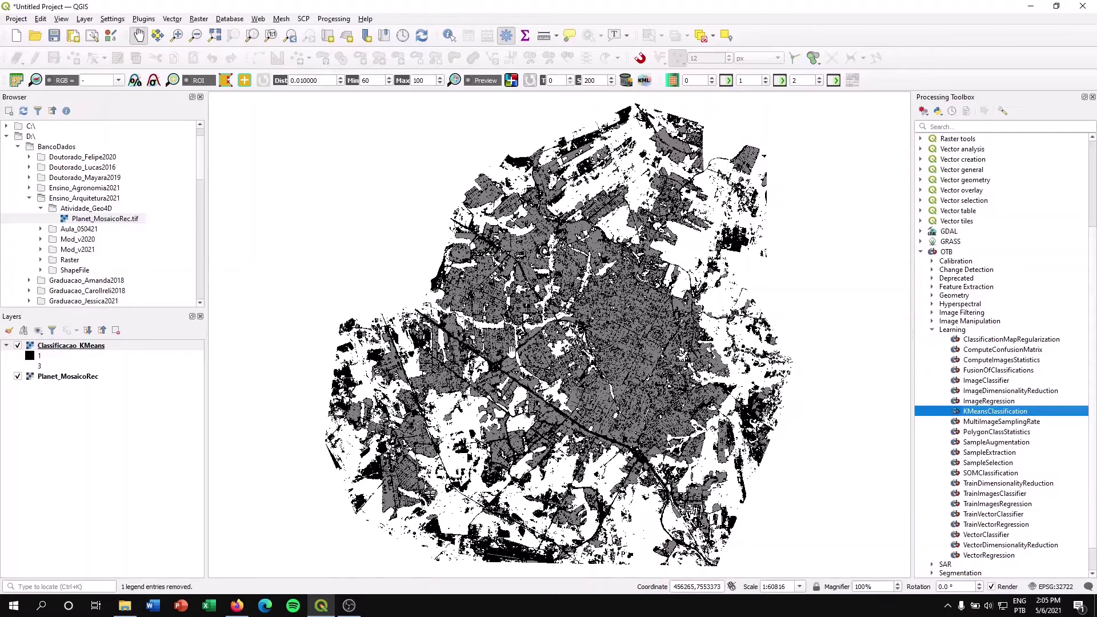
right_click(79, 348)
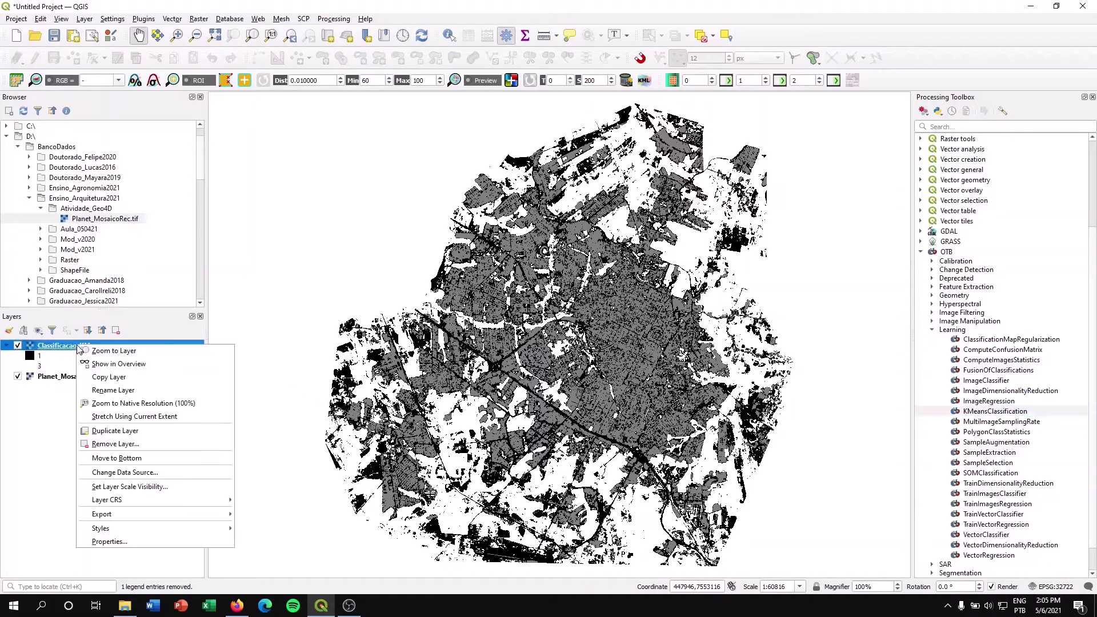
click(107, 541)
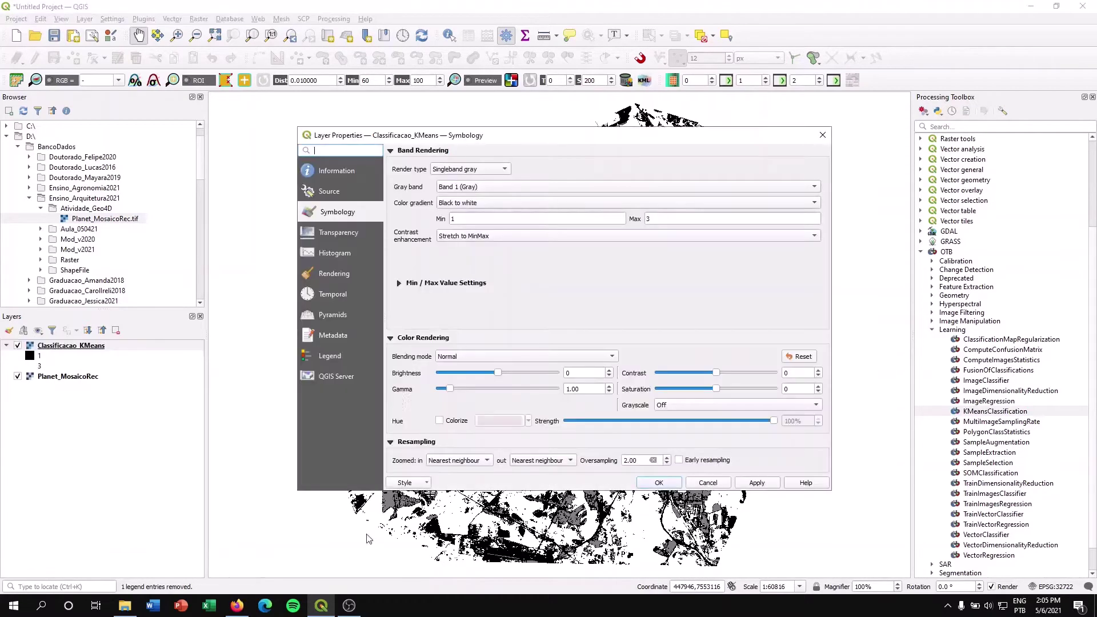
click(465, 169)
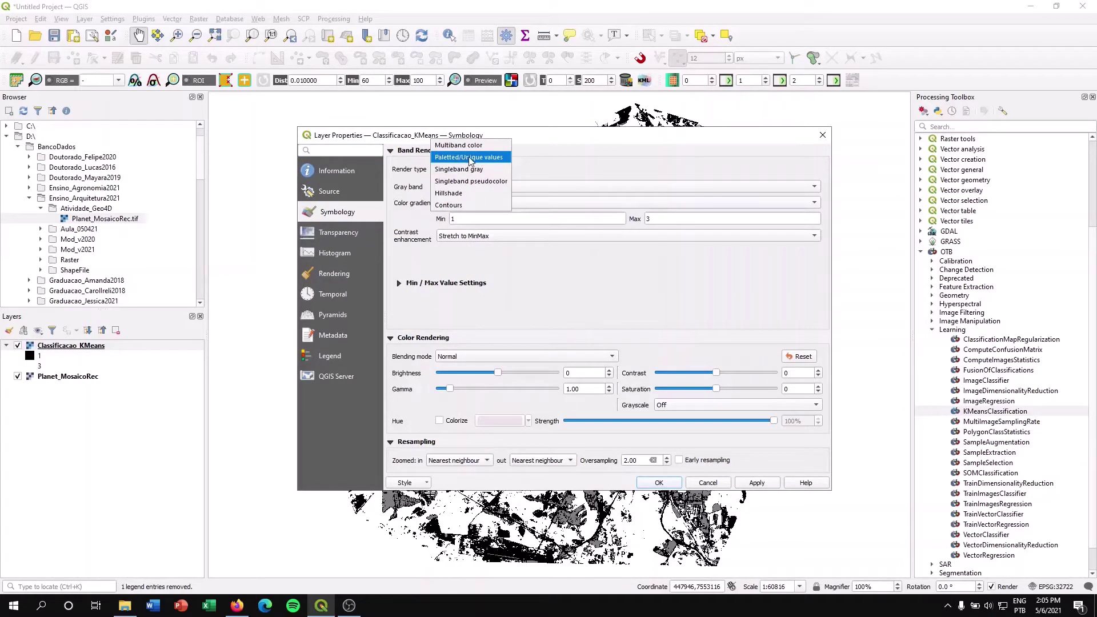
click(470, 159)
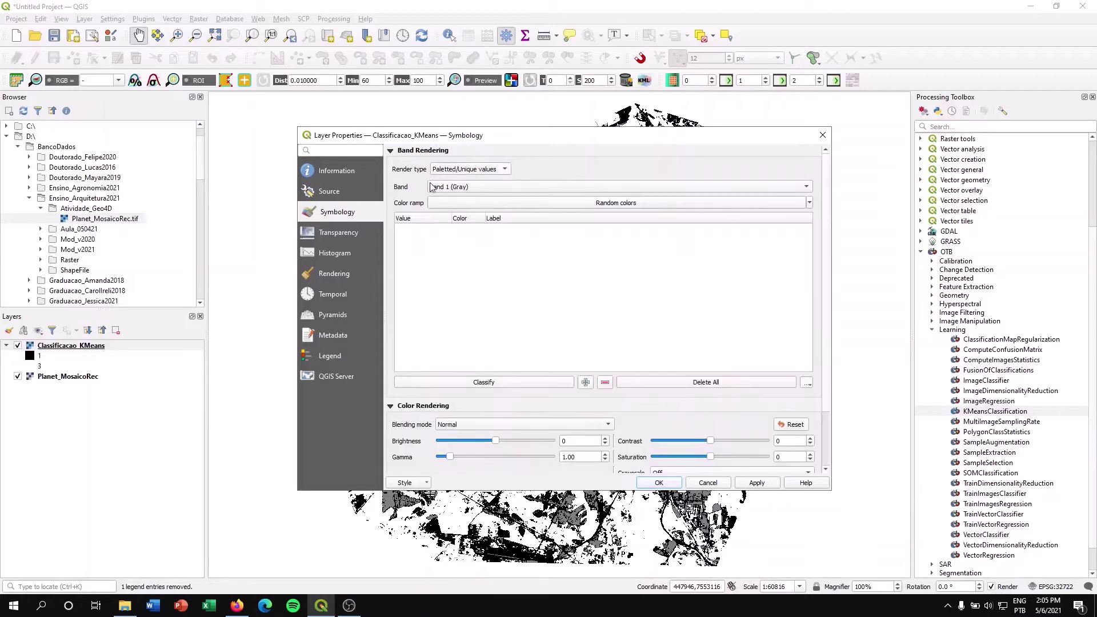
click(488, 384)
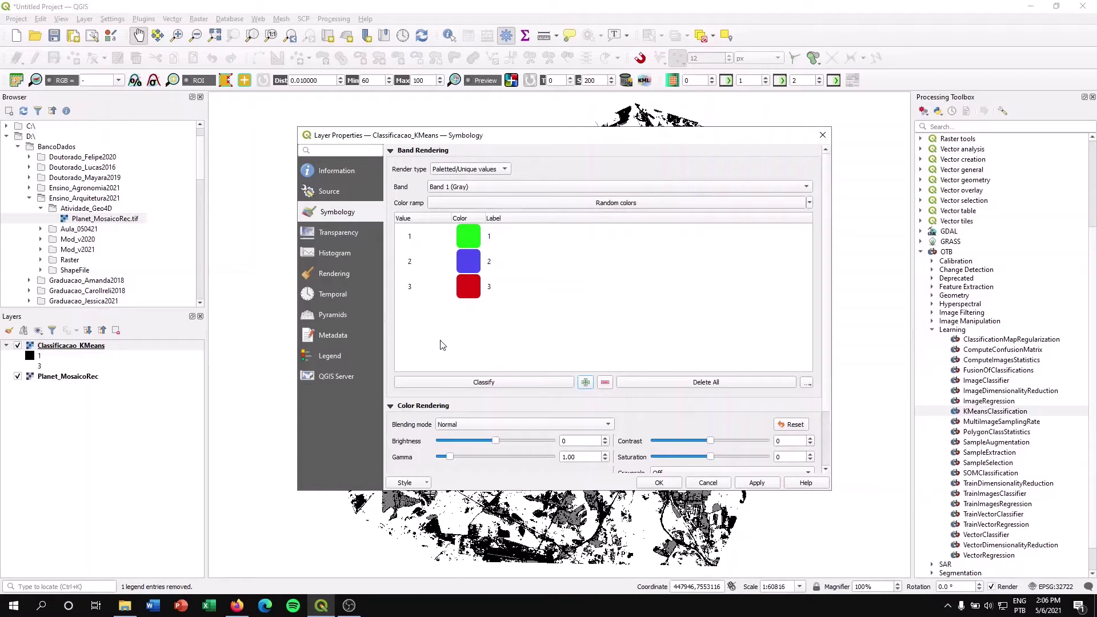
click(745, 486)
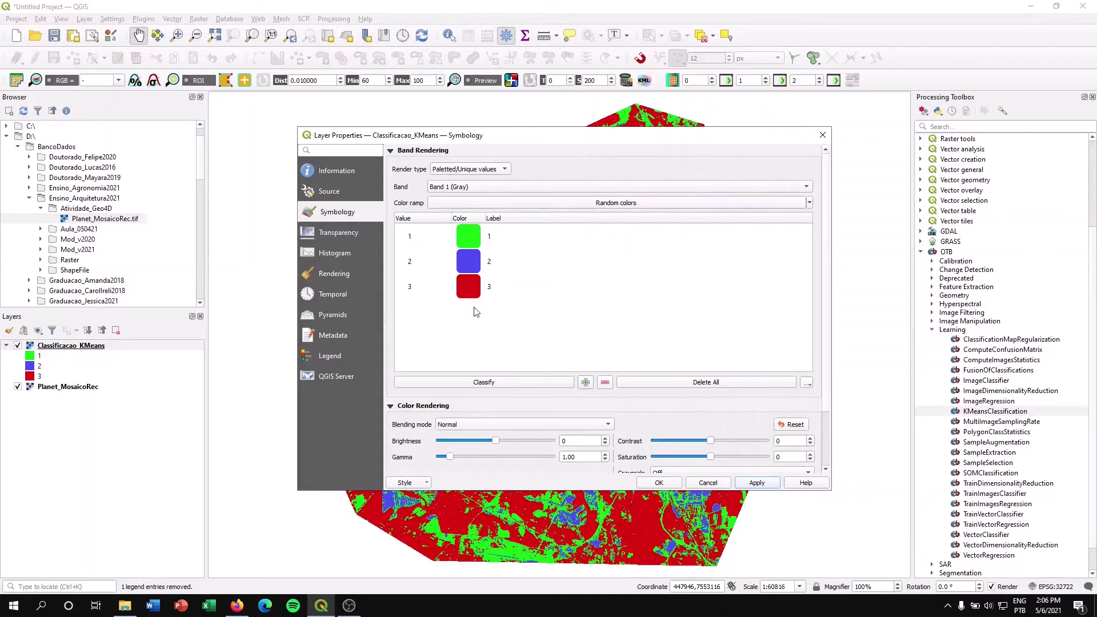
Uncover the map beside the layer properties and change the color of class 3 to bright green
drag(698, 141, 273, 132)
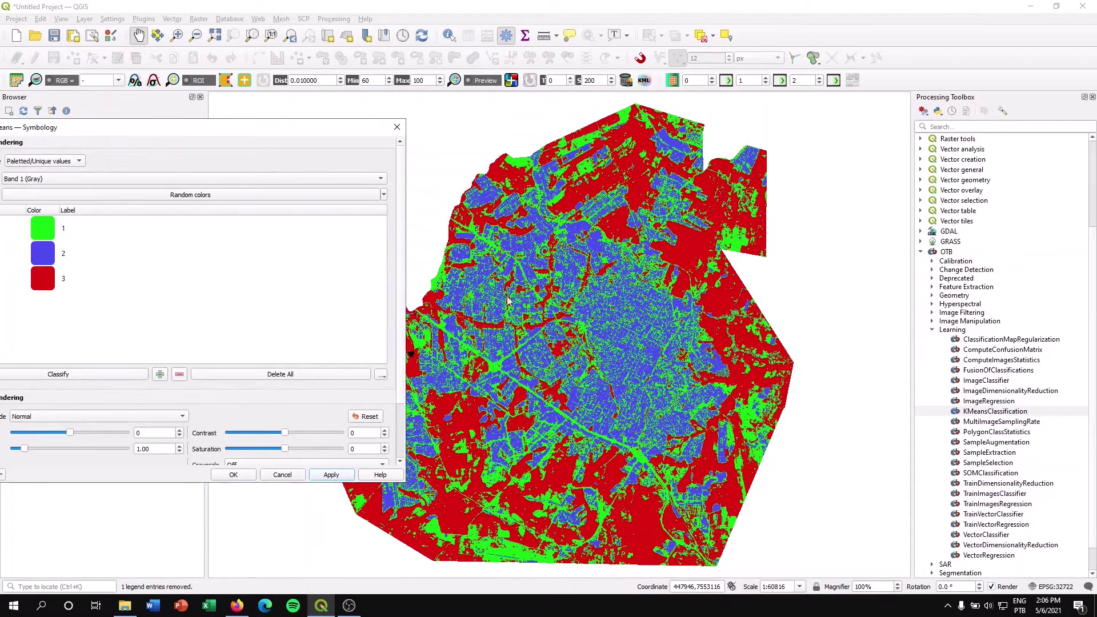
drag(220, 132, 254, 126)
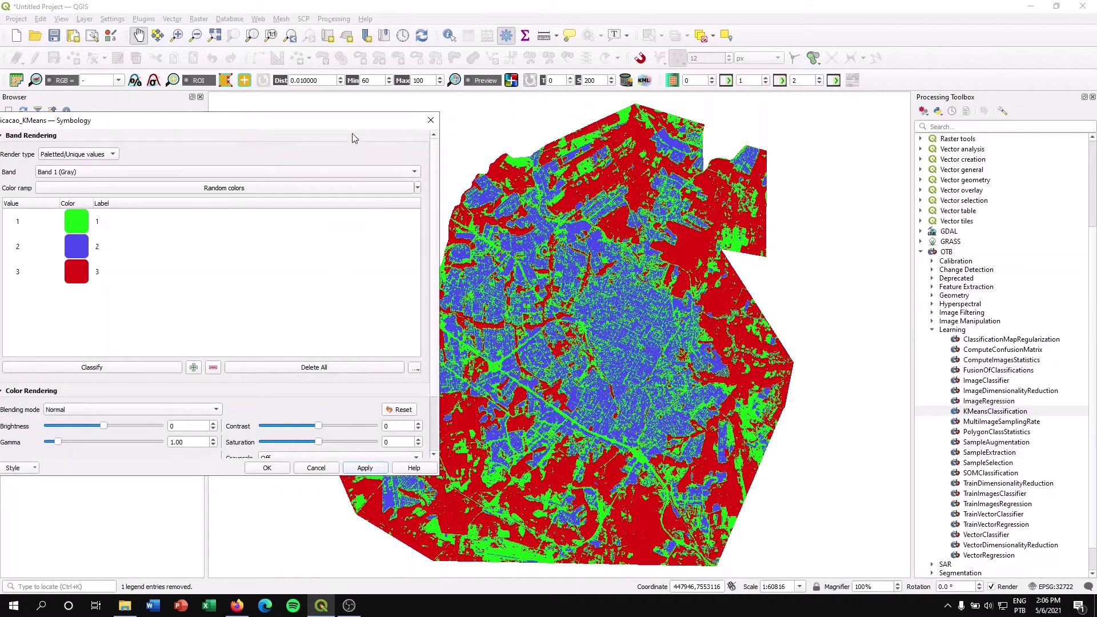
drag(342, 123, 428, 127)
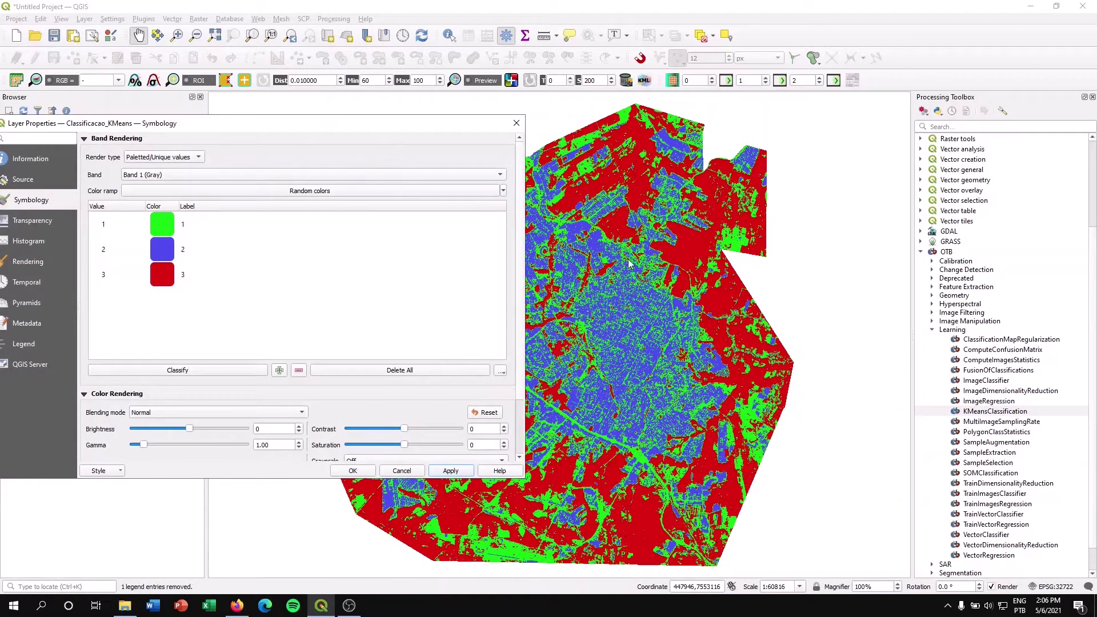
drag(400, 123, 346, 124)
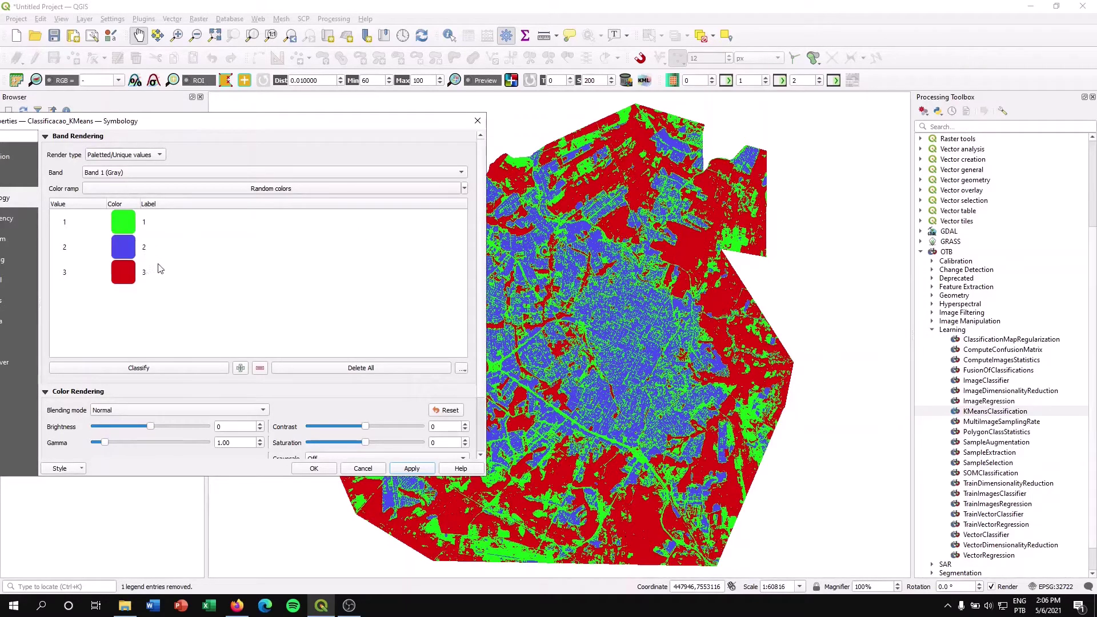
click(126, 278)
double_click(127, 278)
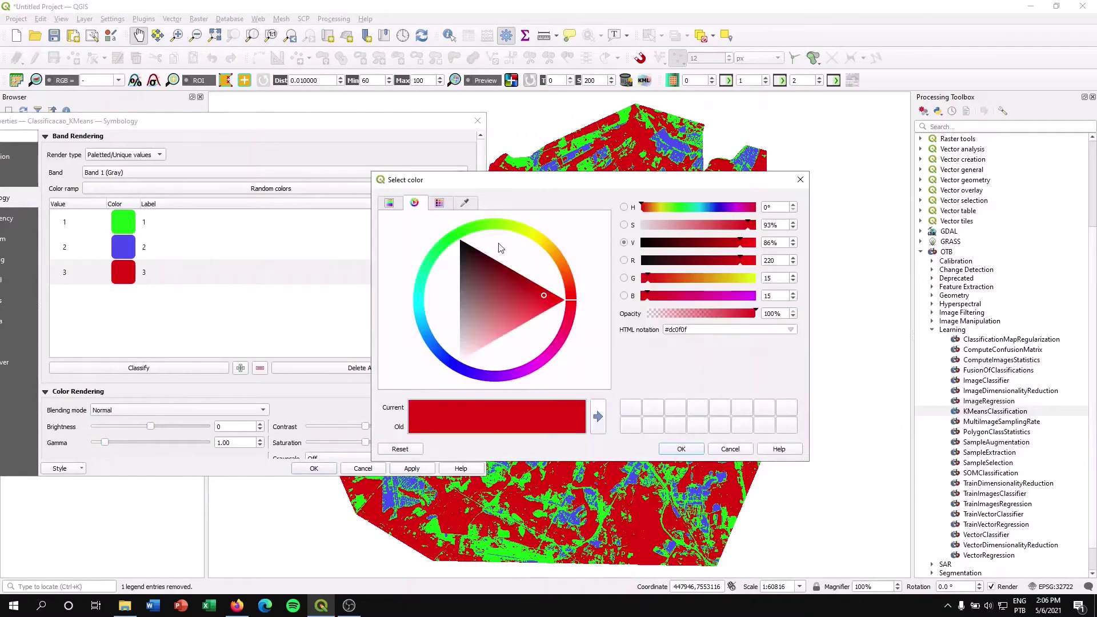
click(460, 237)
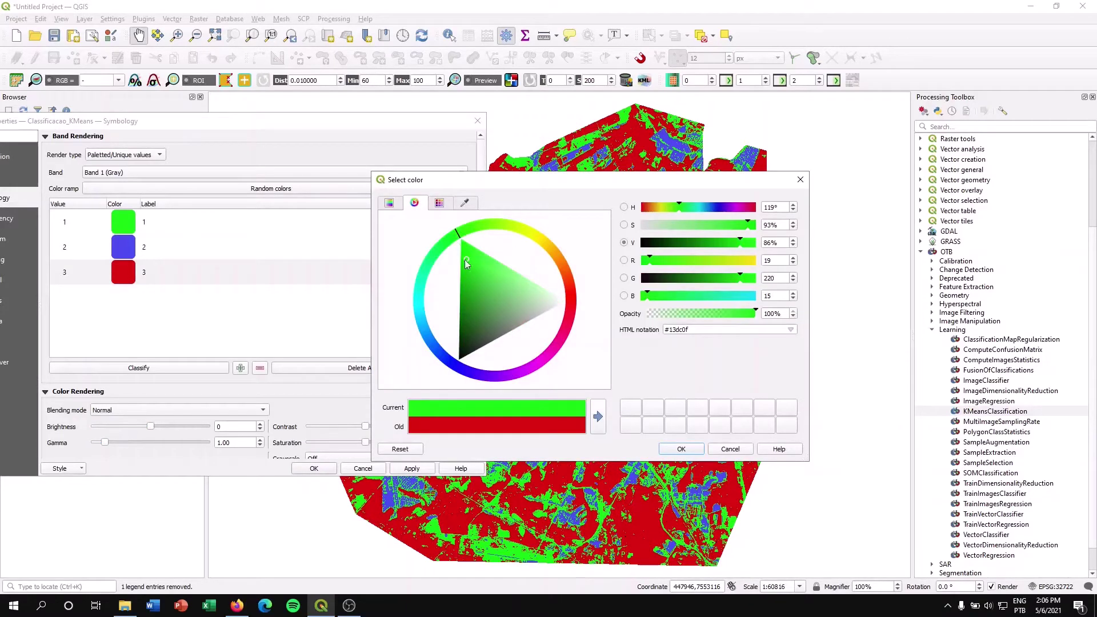
click(671, 448)
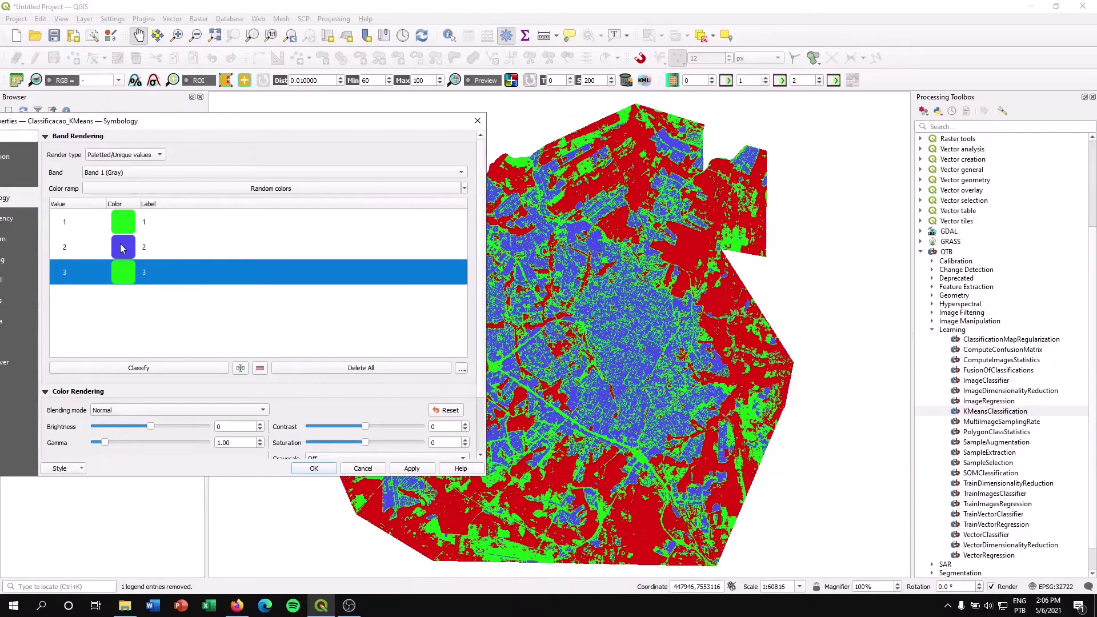
Change the color of class 1 to a very pale pink
click(122, 224)
double_click(121, 223)
drag(508, 273, 573, 290)
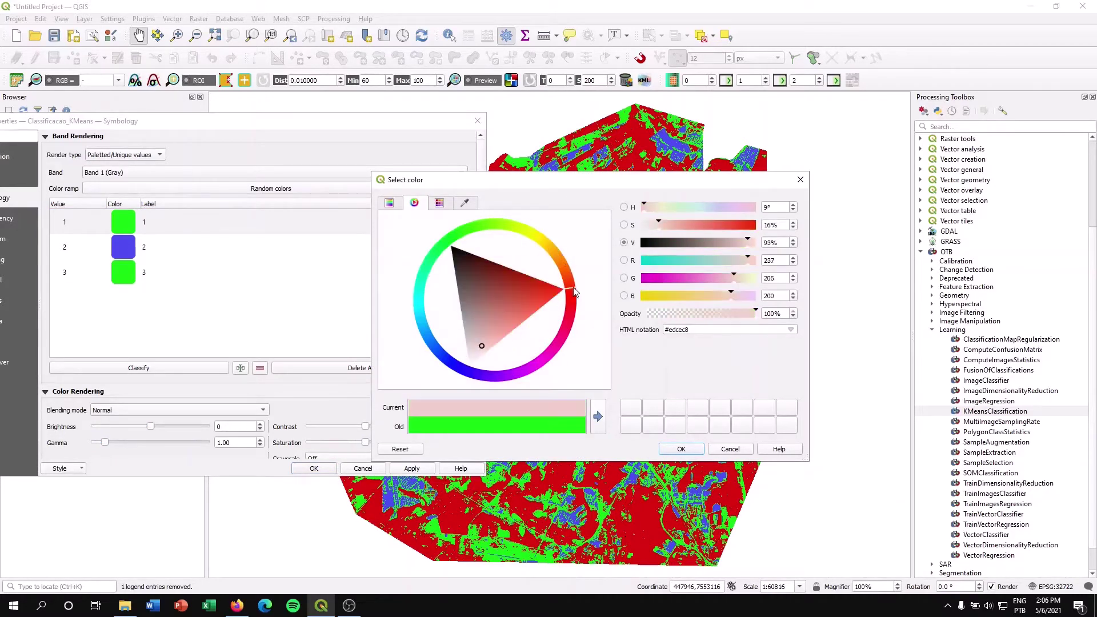
click(473, 337)
drag(473, 338, 483, 355)
click(667, 452)
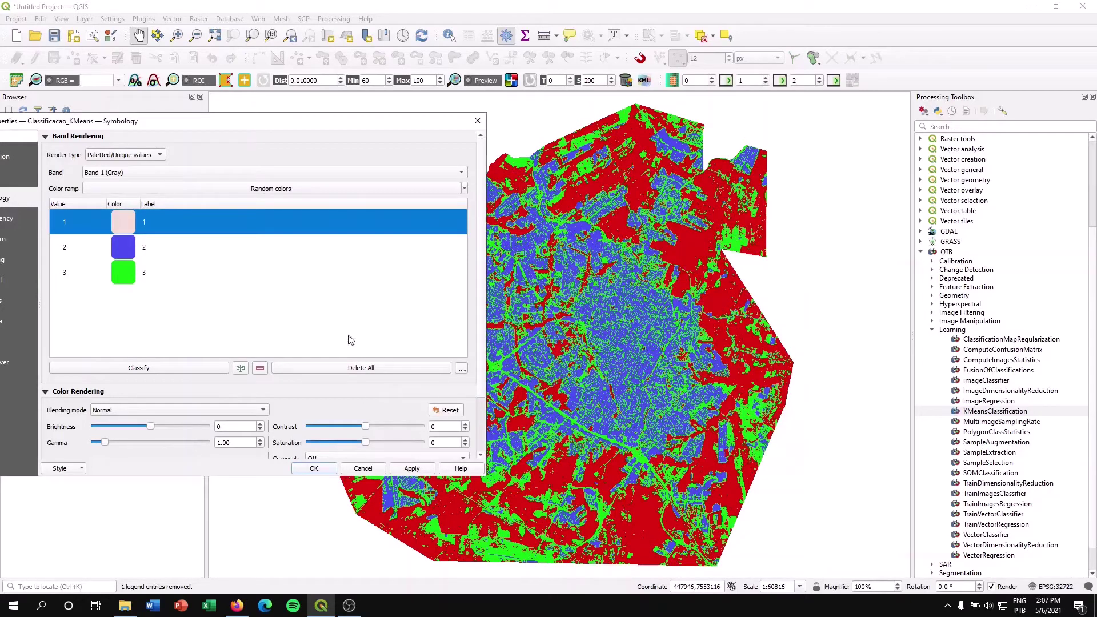
Change the color of class 2 to crimson red, apply the symbology and close the layer properties
click(124, 253)
double_click(123, 253)
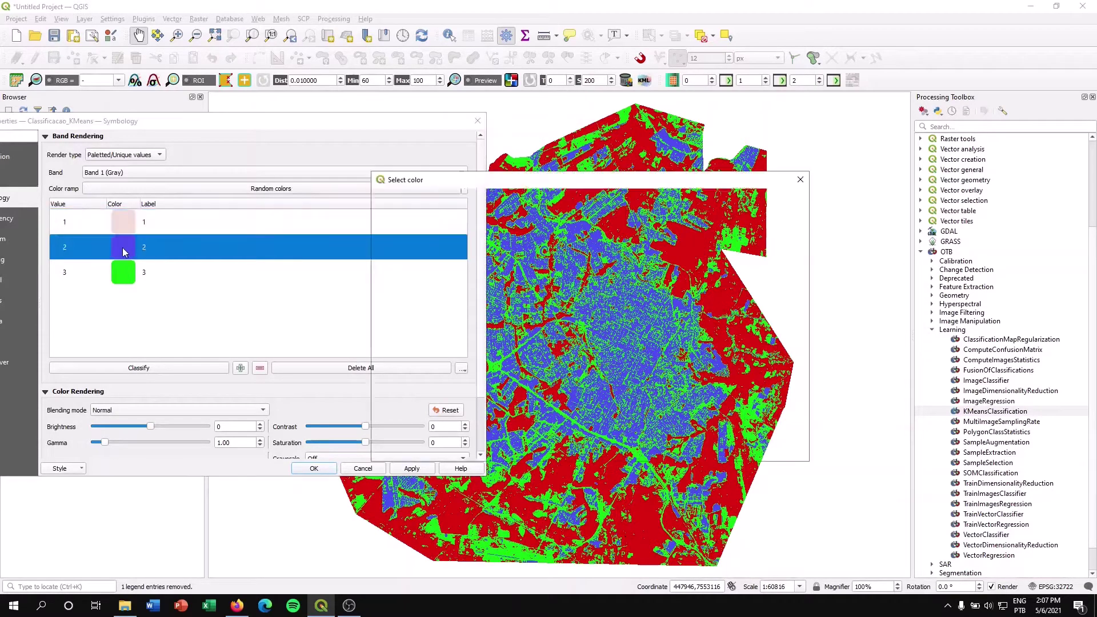
click(390, 203)
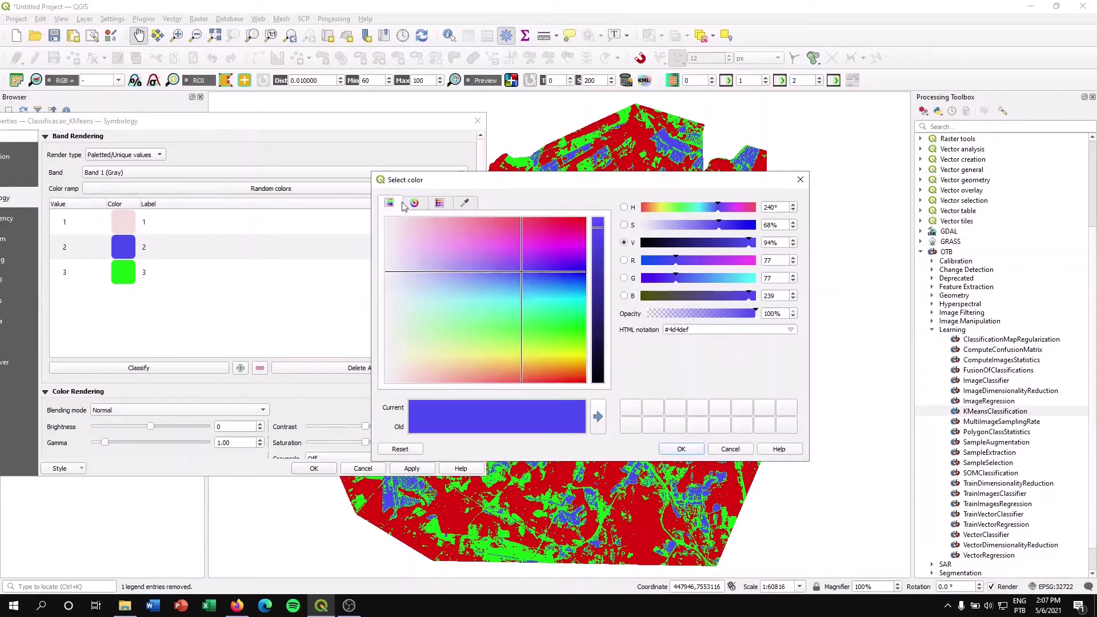
click(414, 203)
click(464, 204)
click(439, 204)
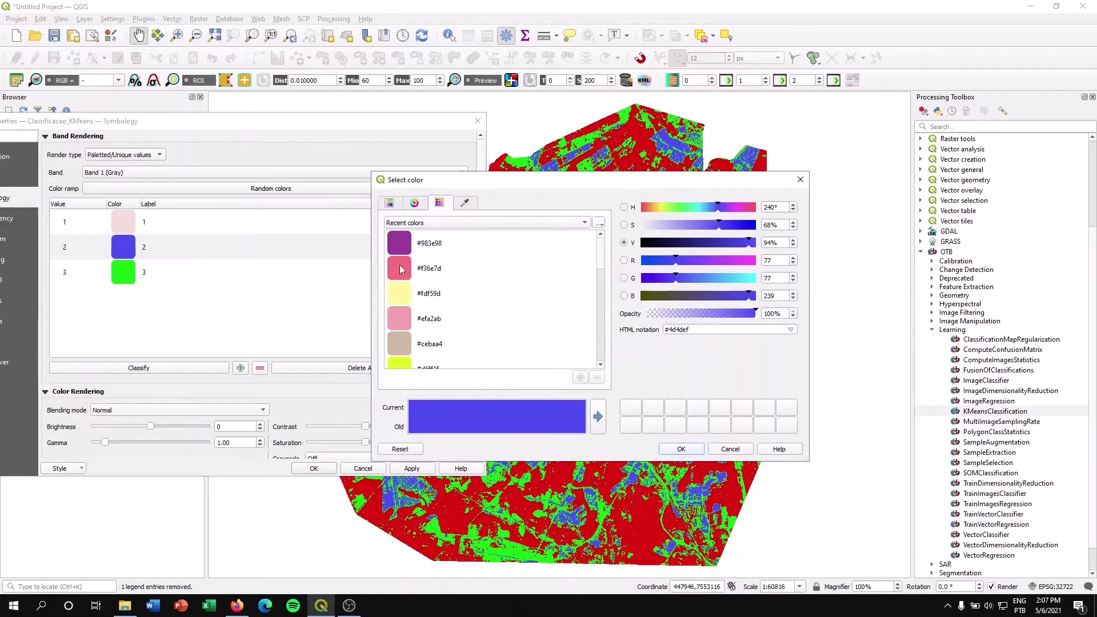
click(414, 204)
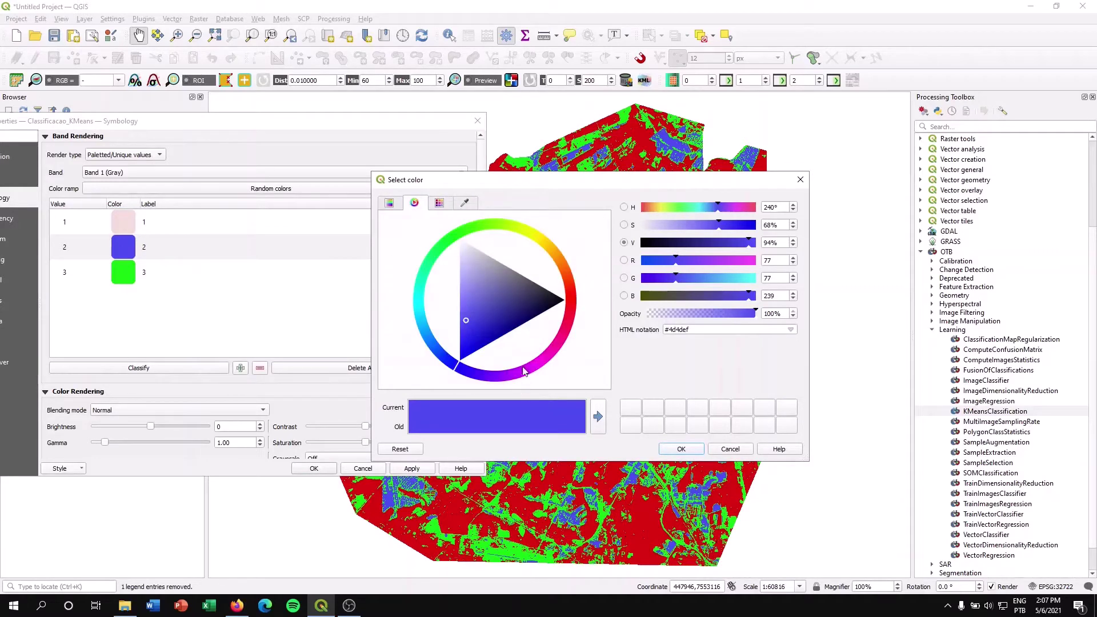
drag(559, 351, 573, 320)
click(533, 307)
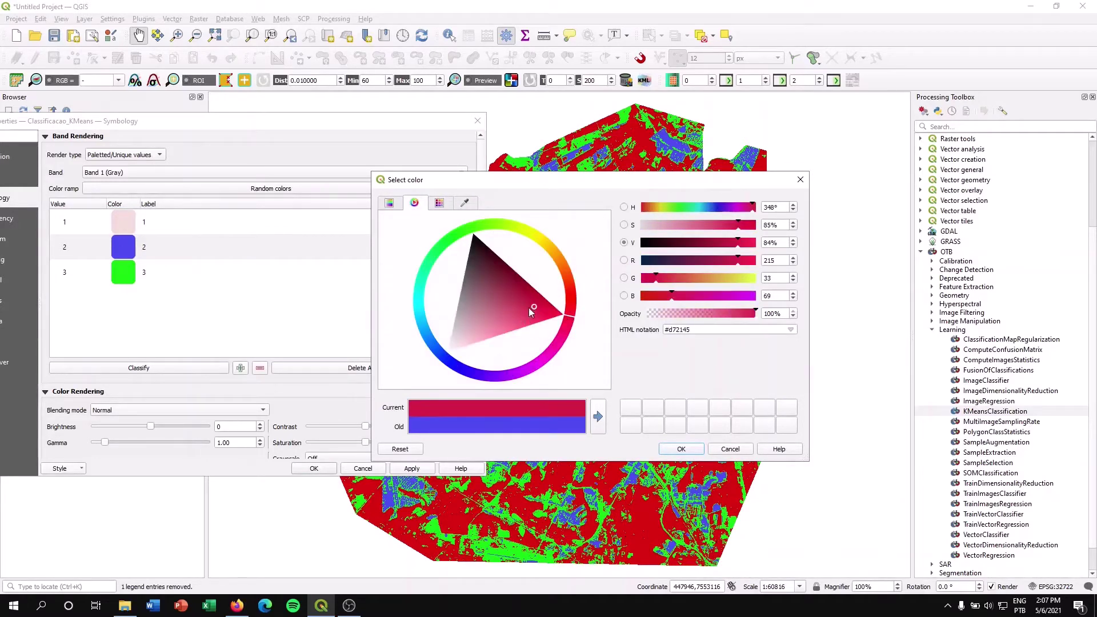
click(669, 448)
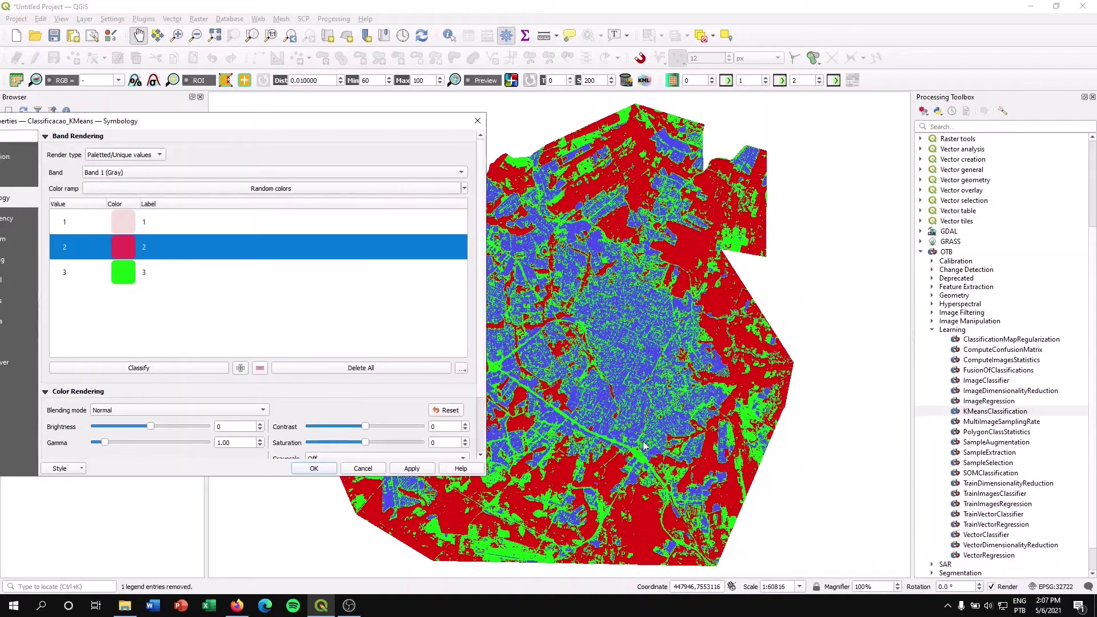
click(410, 470)
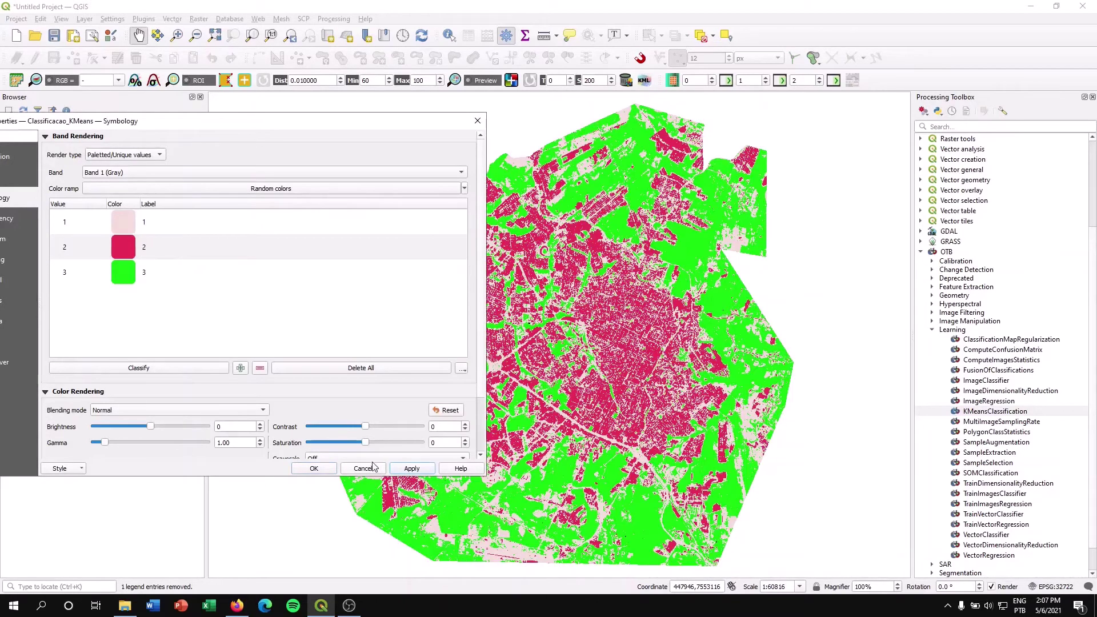
click(315, 469)
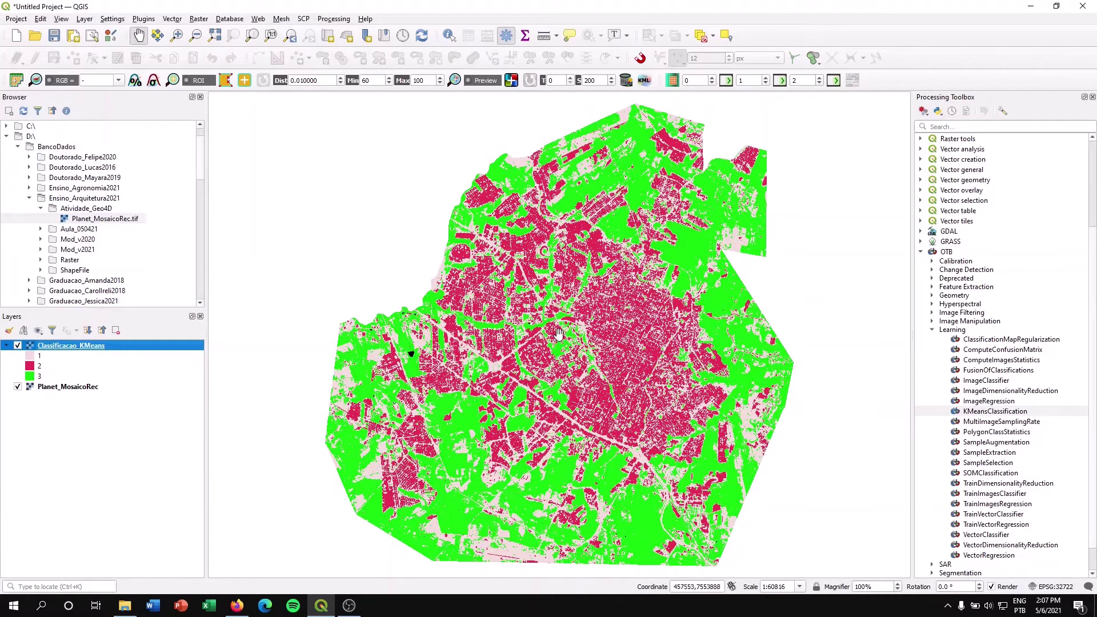
Set up a PDF export of the current map view with a resolution of 300 dpi
drag(554, 406, 546, 397)
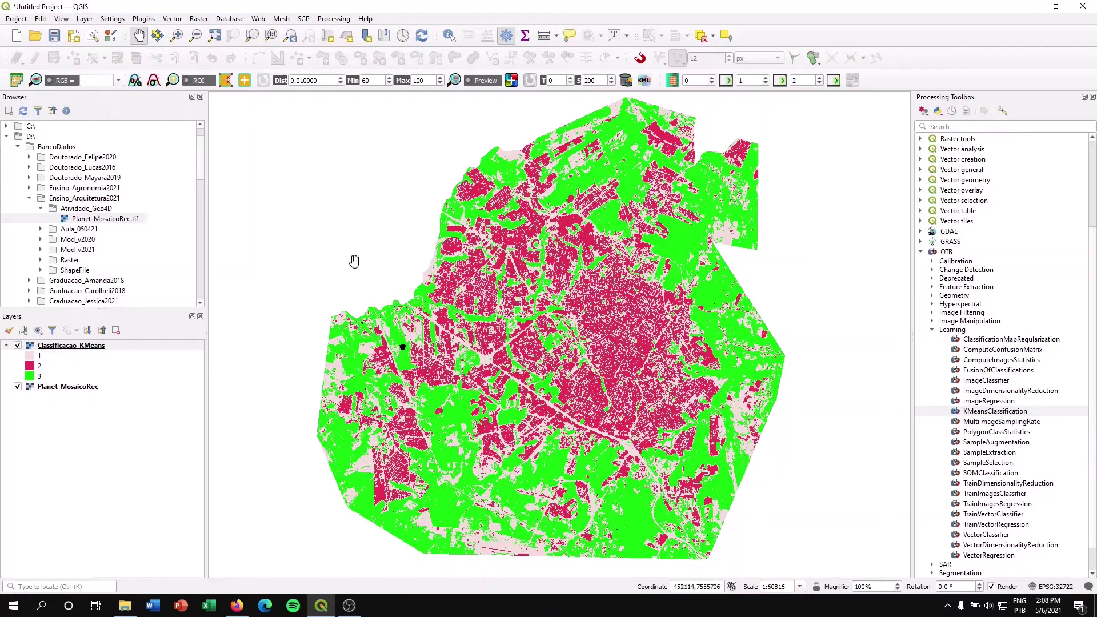
click(16, 19)
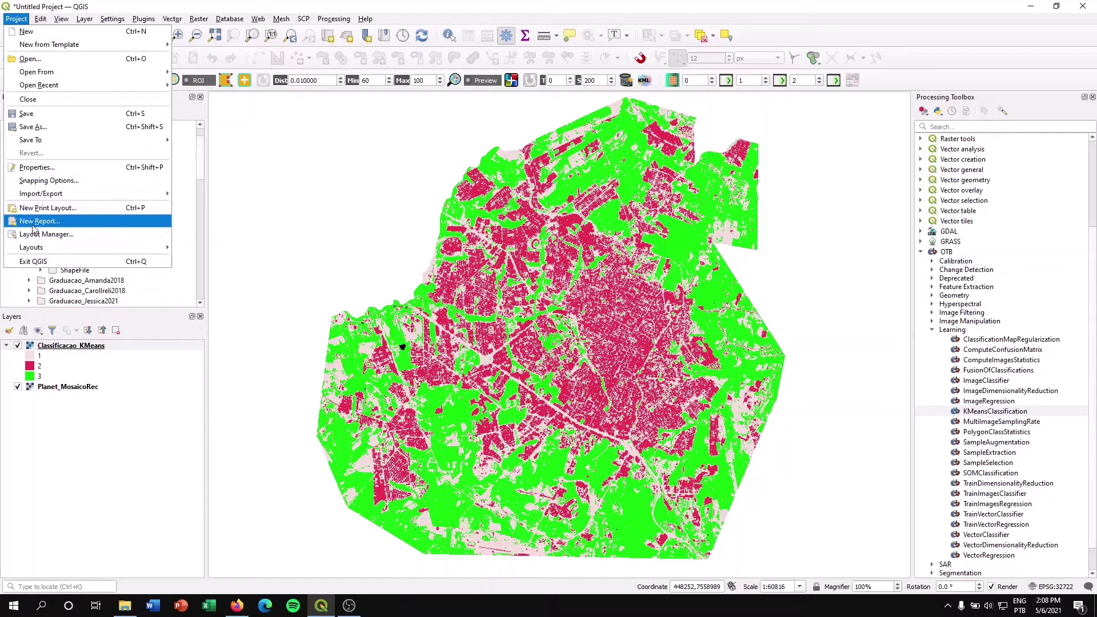
mouse_move(38, 194)
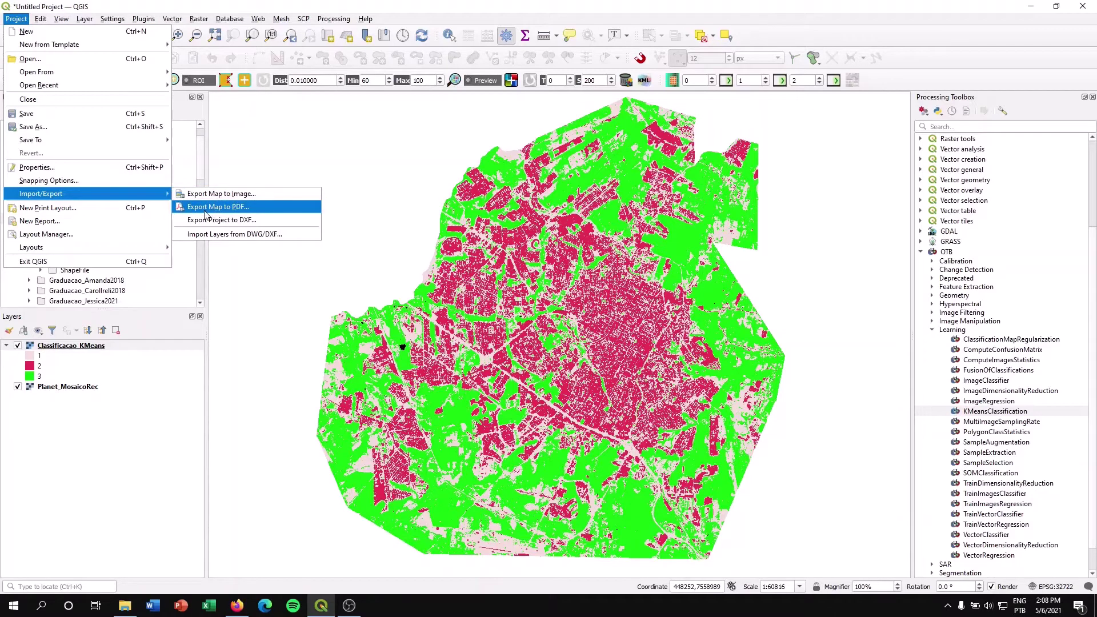
click(252, 210)
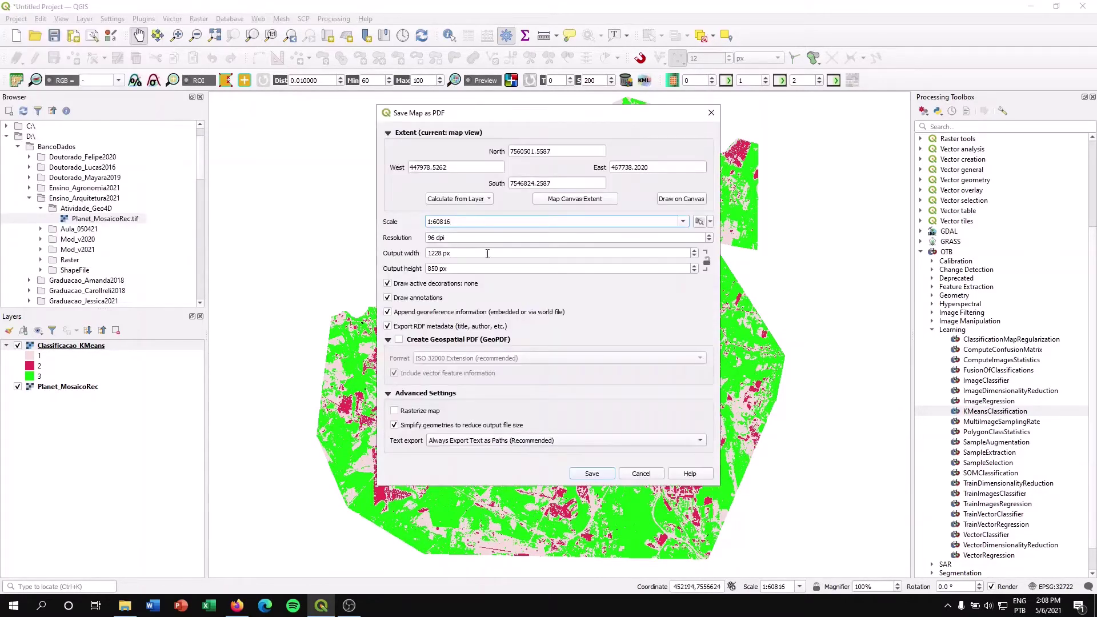
click(465, 240)
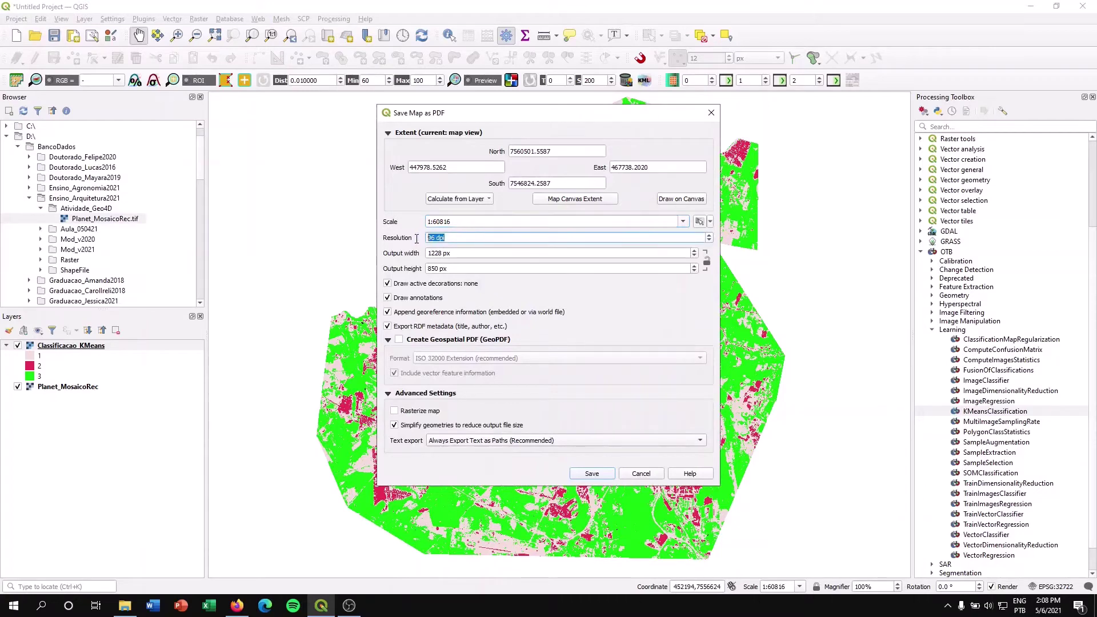
text(300)
click(590, 476)
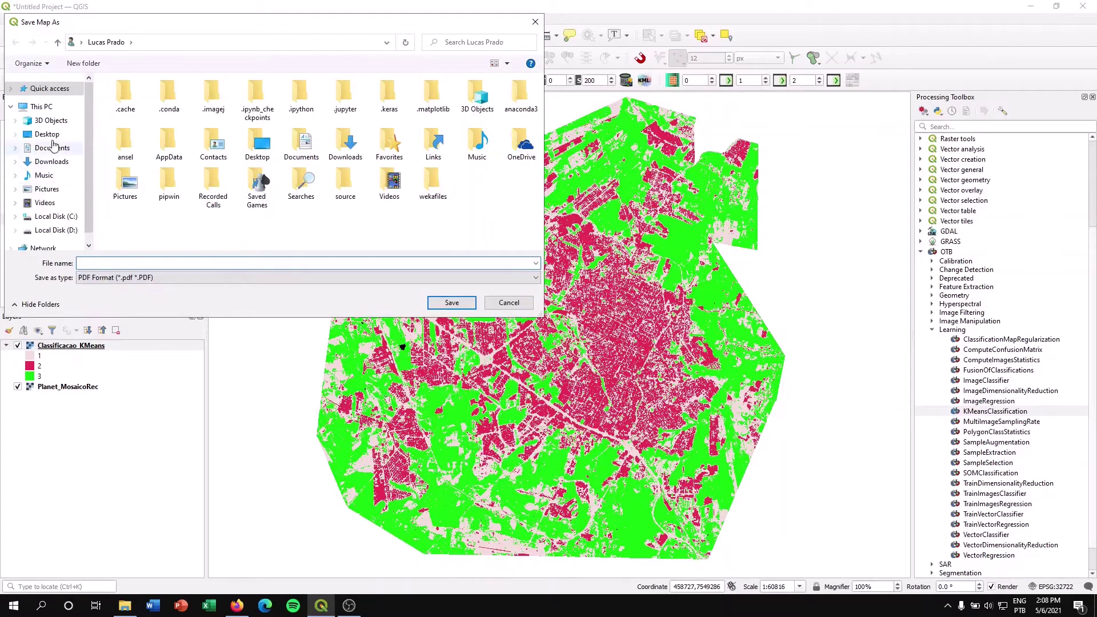
Save the PDF map on the Desktop, named with Atv_ followed by the author's first name
click(47, 135)
click(122, 261)
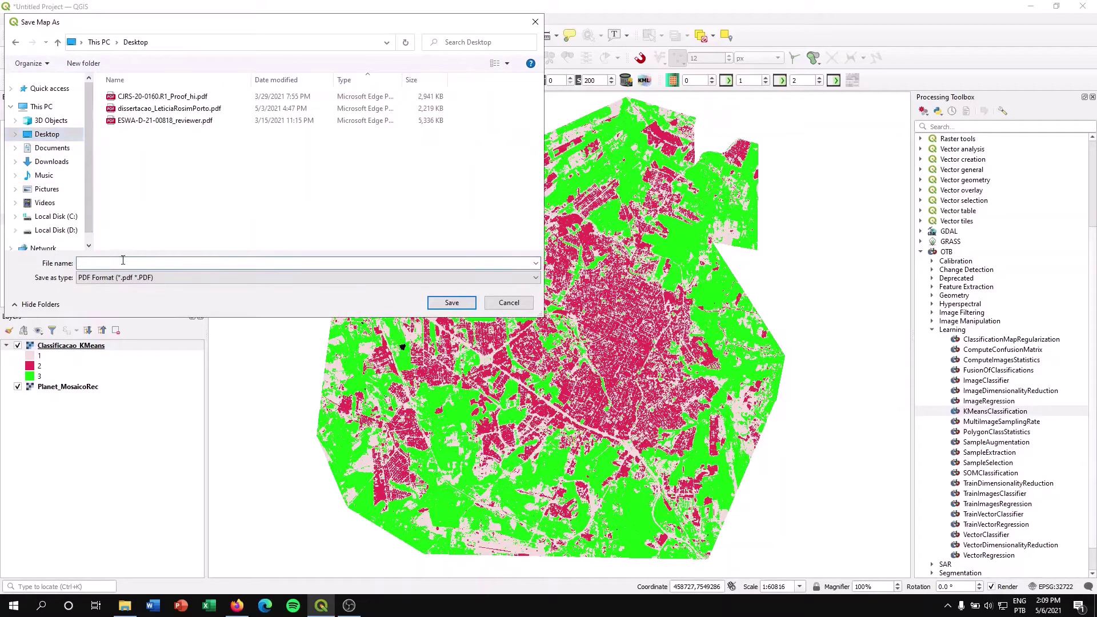
text(At)
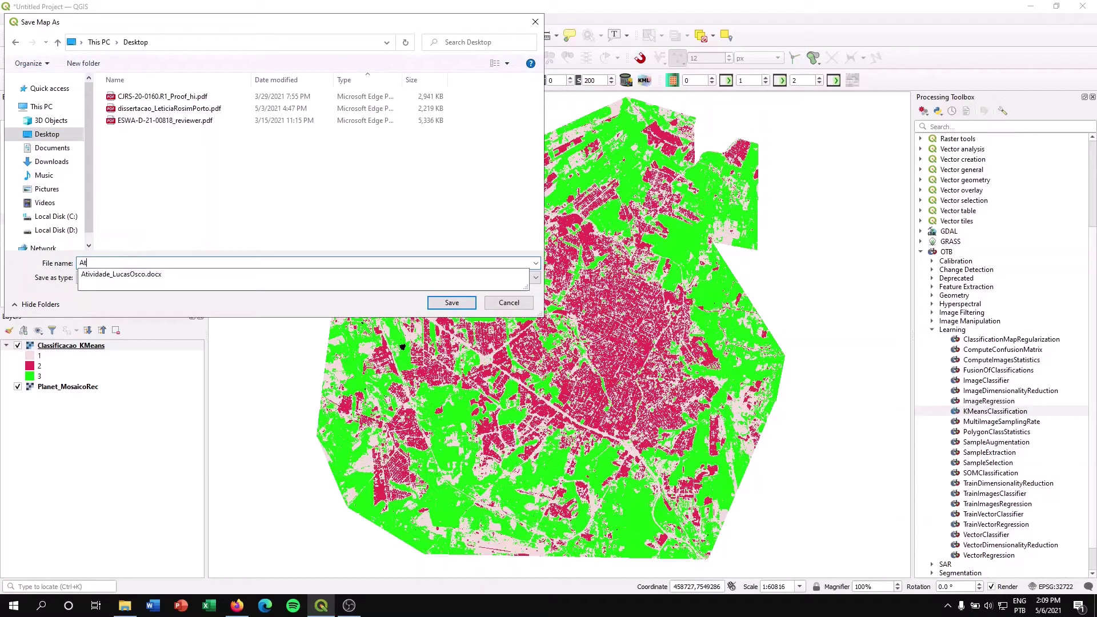
text(v_Lucas)
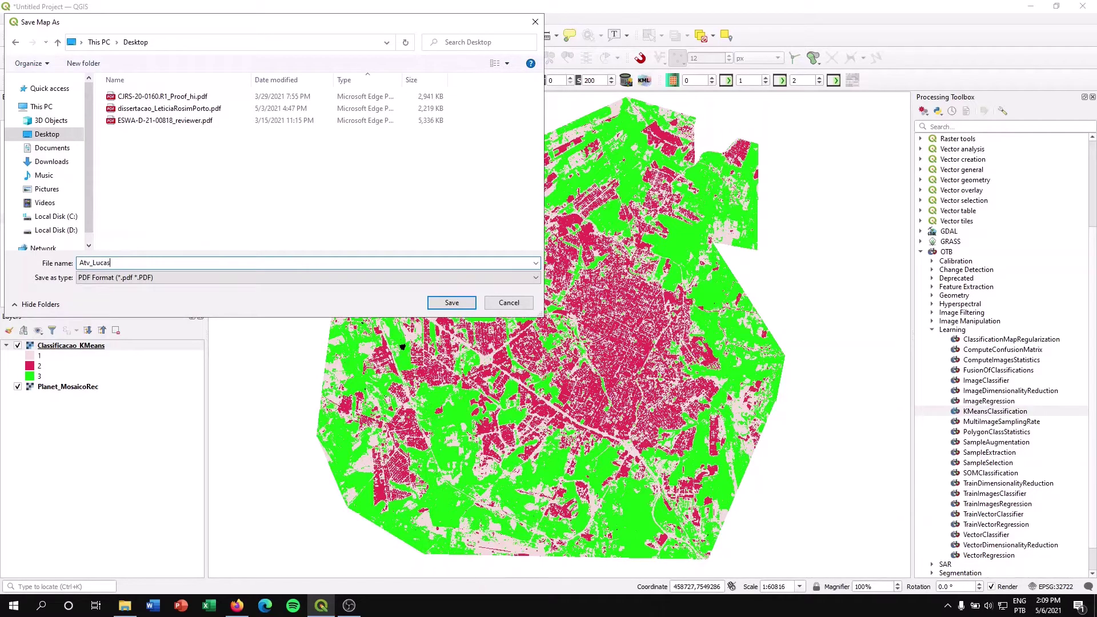
key(Return)
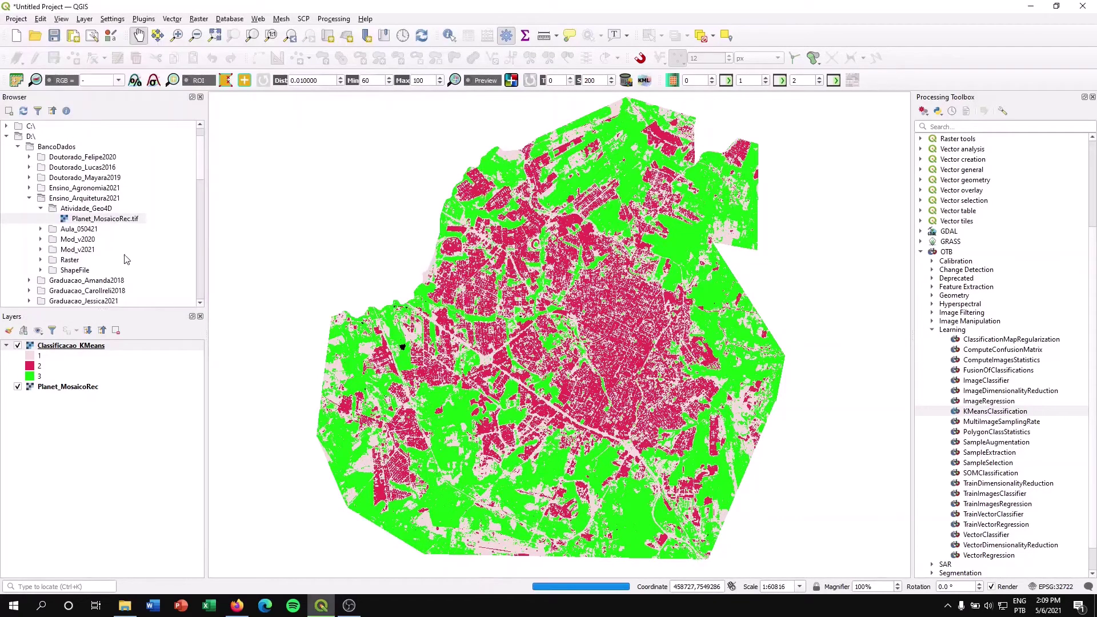
Minimize the open windows, open the exported PDF map from the Desktop to check it, close it and return to QGIS
click(1029, 6)
click(1030, 6)
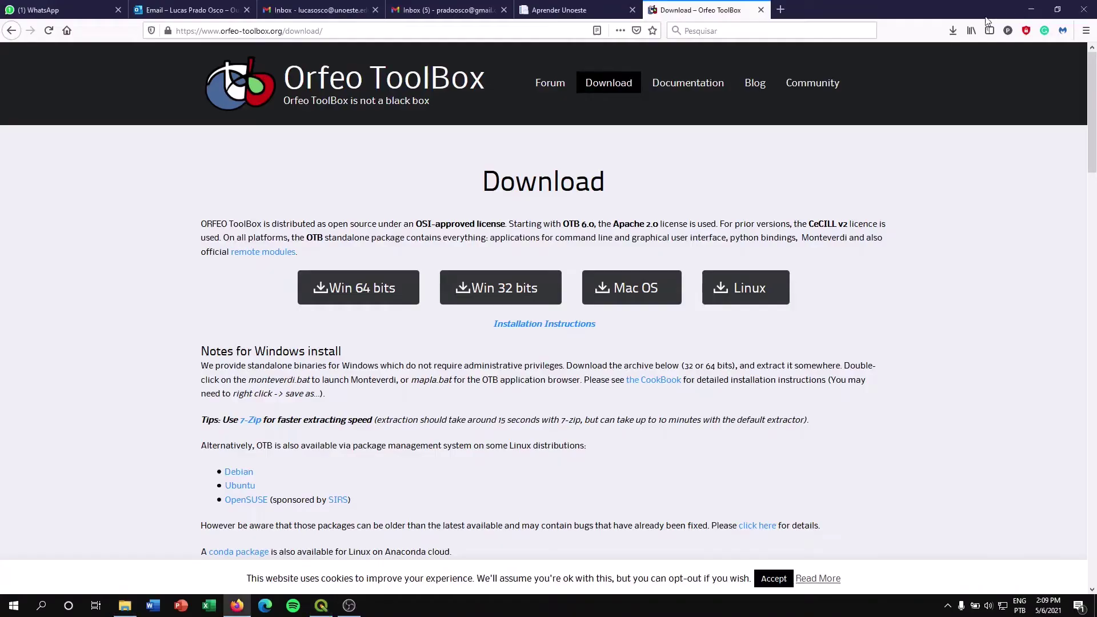
click(1030, 8)
double_click(31, 267)
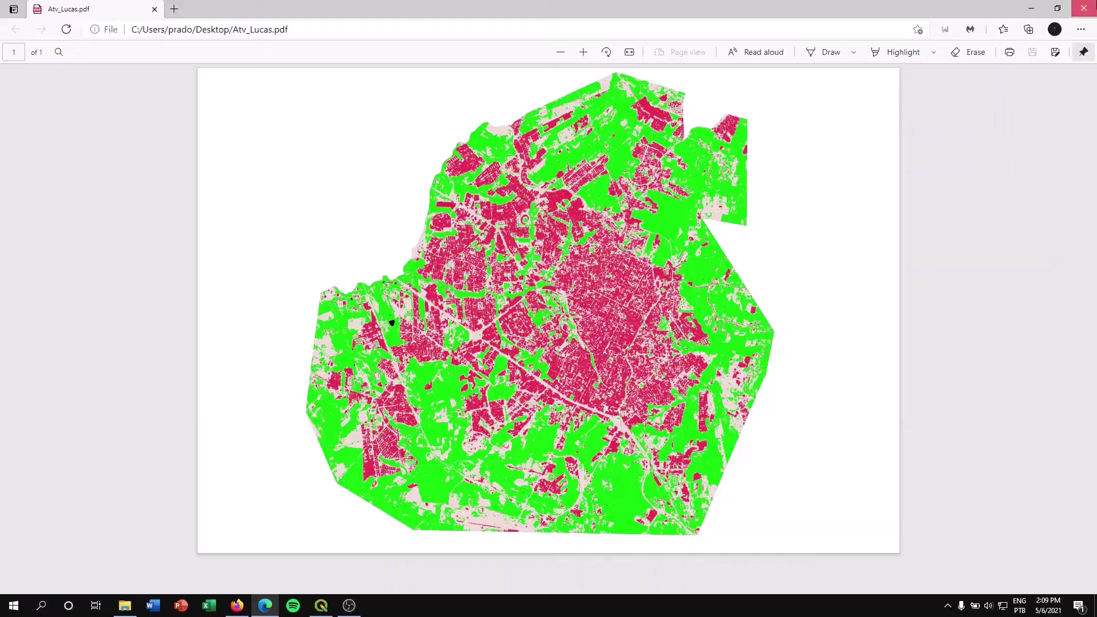
click(1083, 9)
click(319, 601)
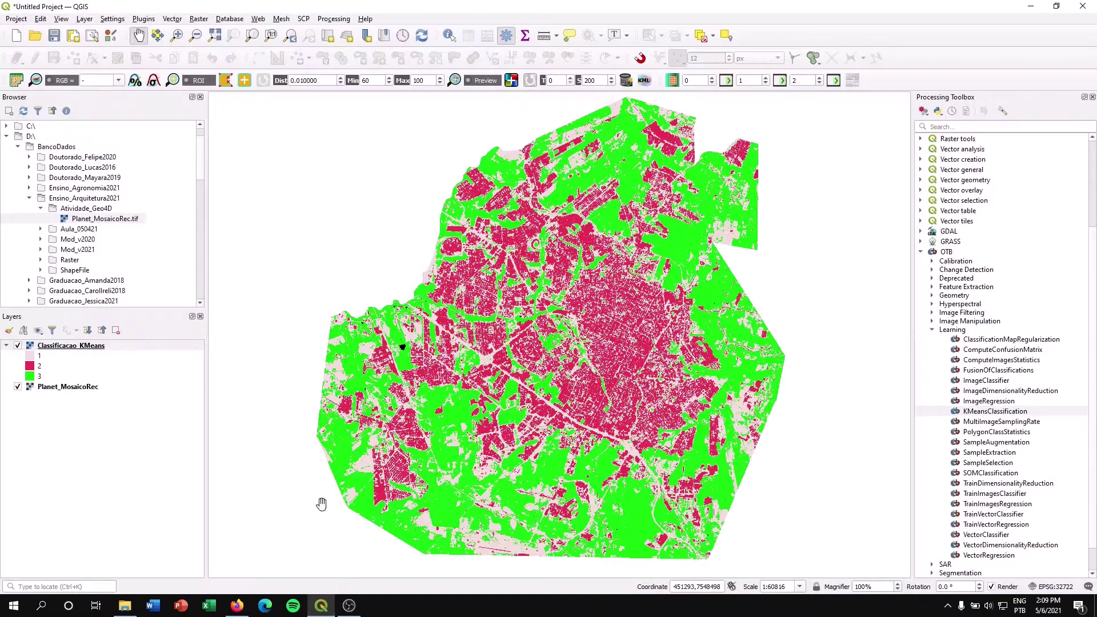
Remove the Classificacao_KMeans layer from the project
click(91, 347)
key(Delete)
click(526, 315)
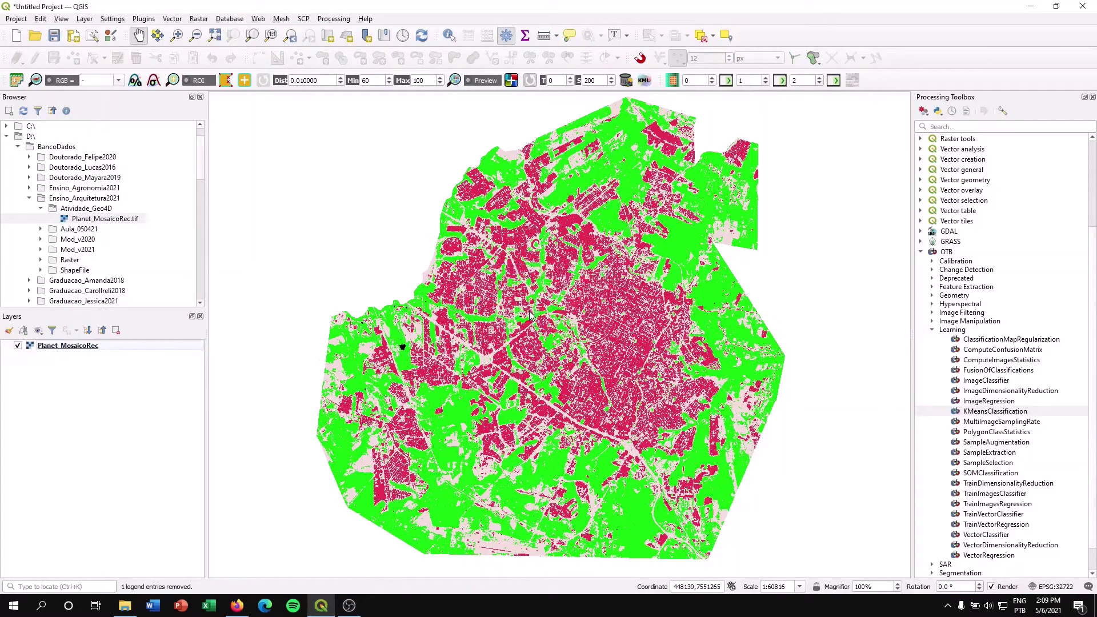
Start a new shapefile layer in the Atividade_Geo4D folder and set its file name to Amostra
click(40, 208)
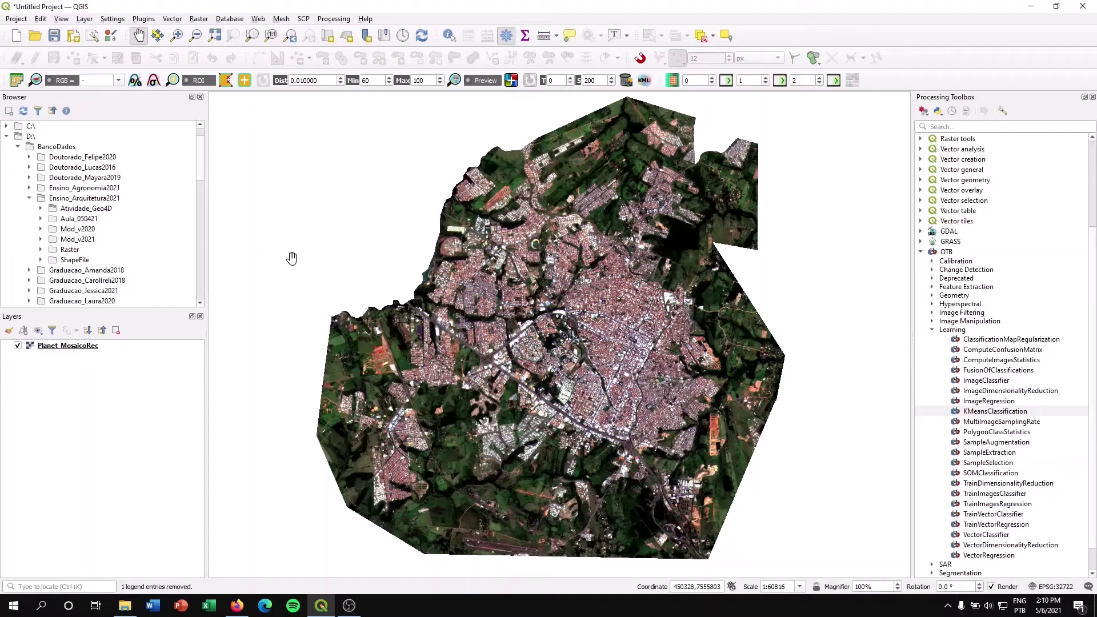
double_click(75, 209)
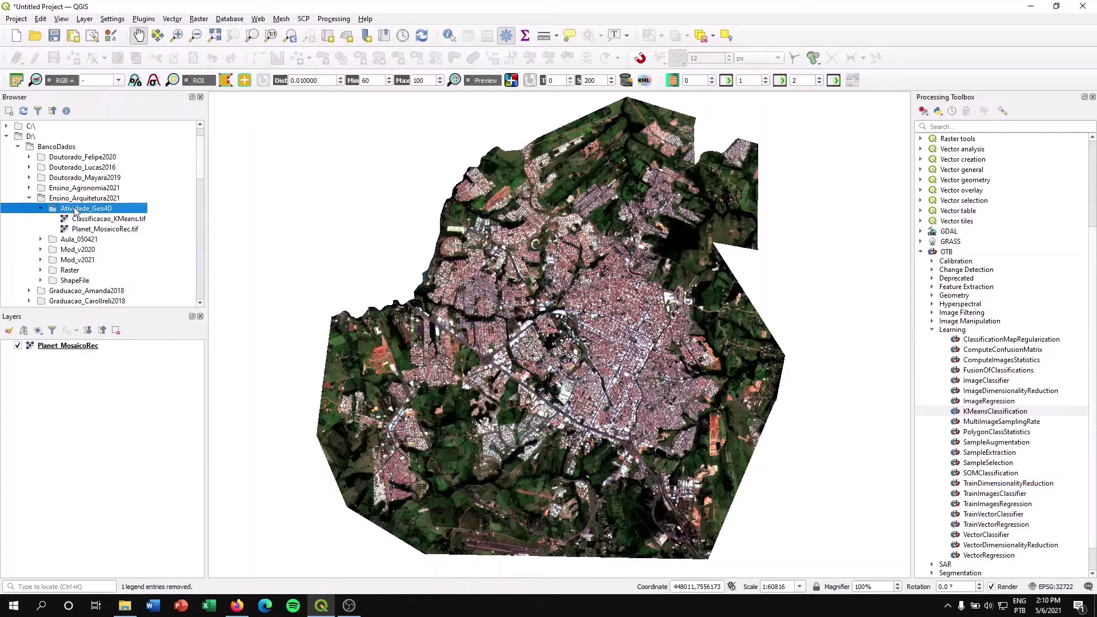
right_click(99, 213)
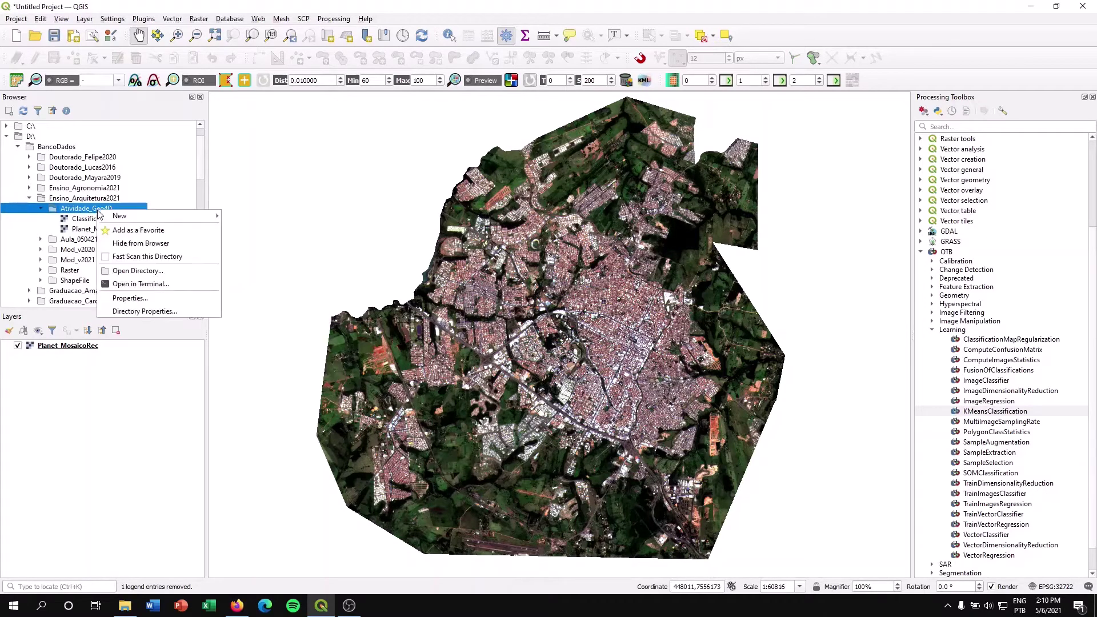
mouse_move(112, 218)
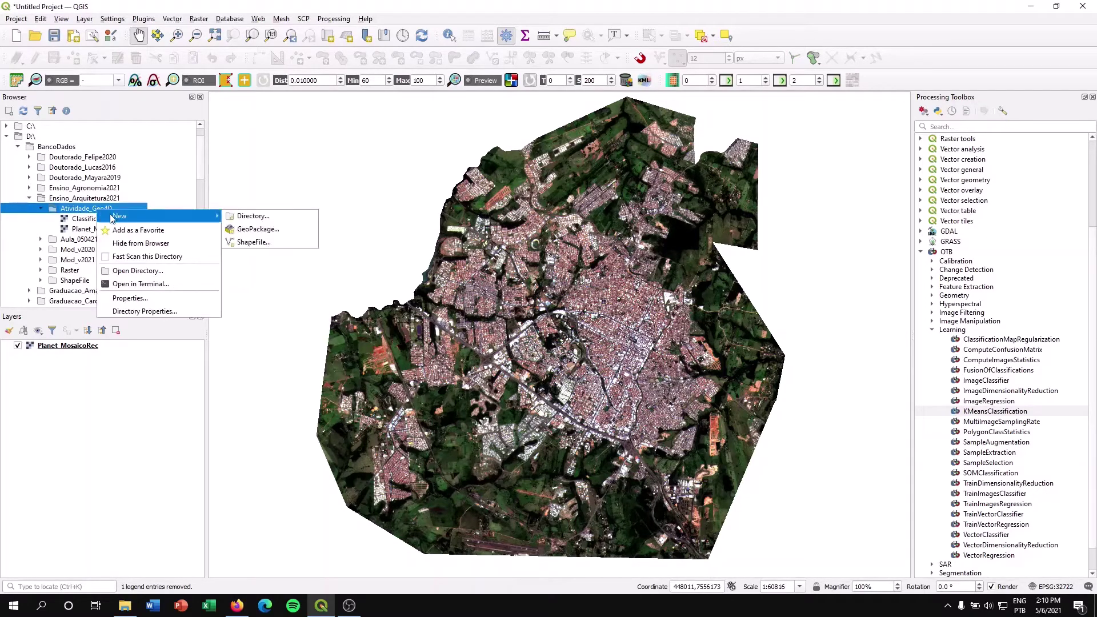
click(251, 244)
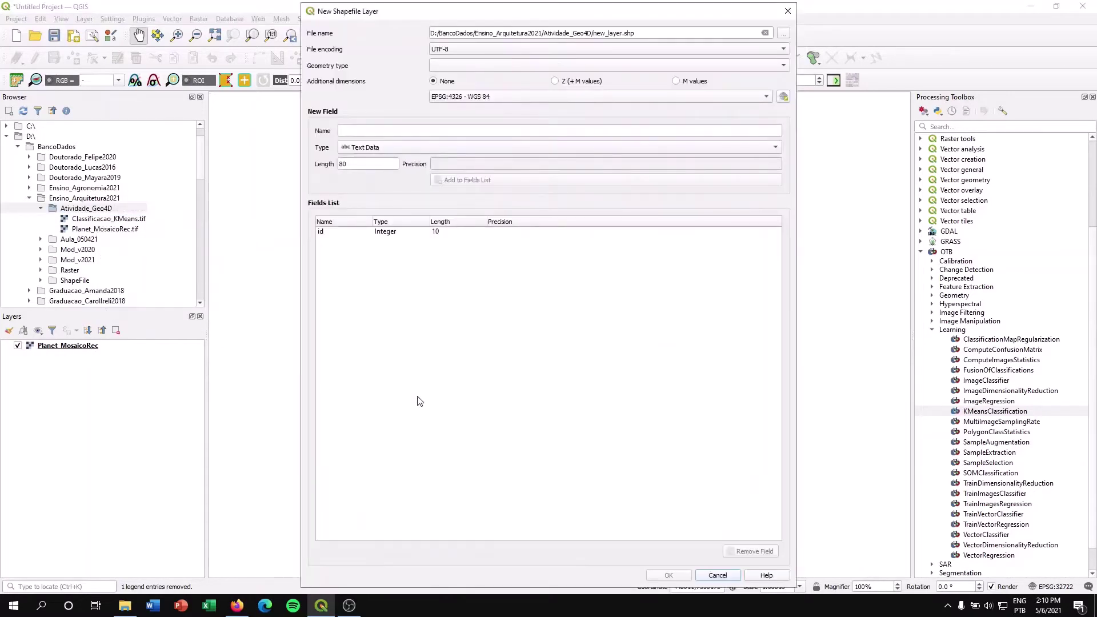
click(783, 35)
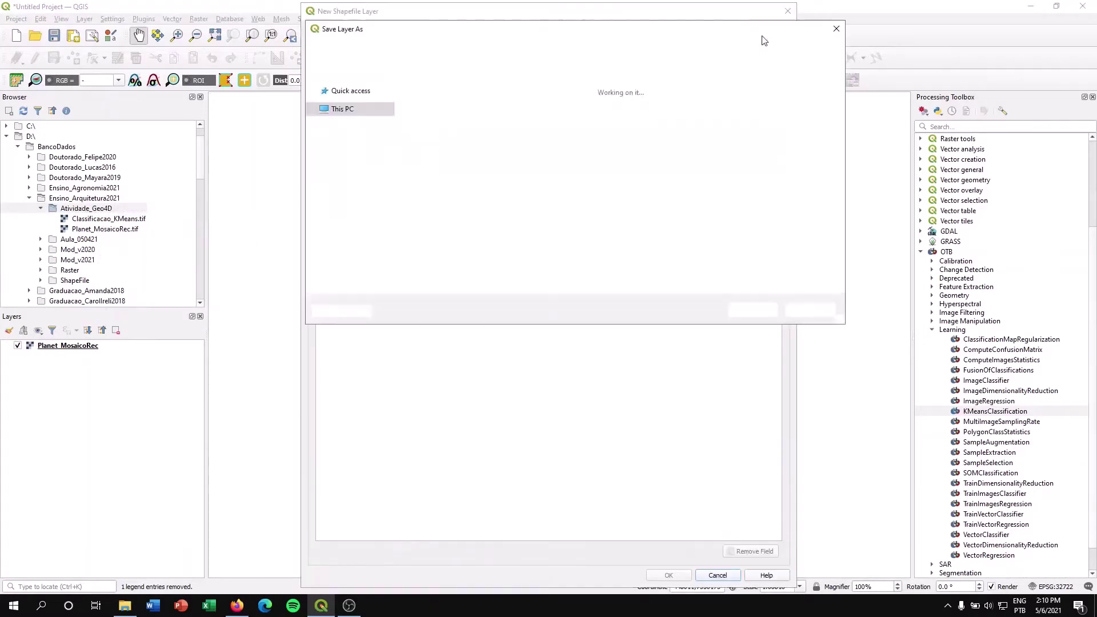
click(836, 29)
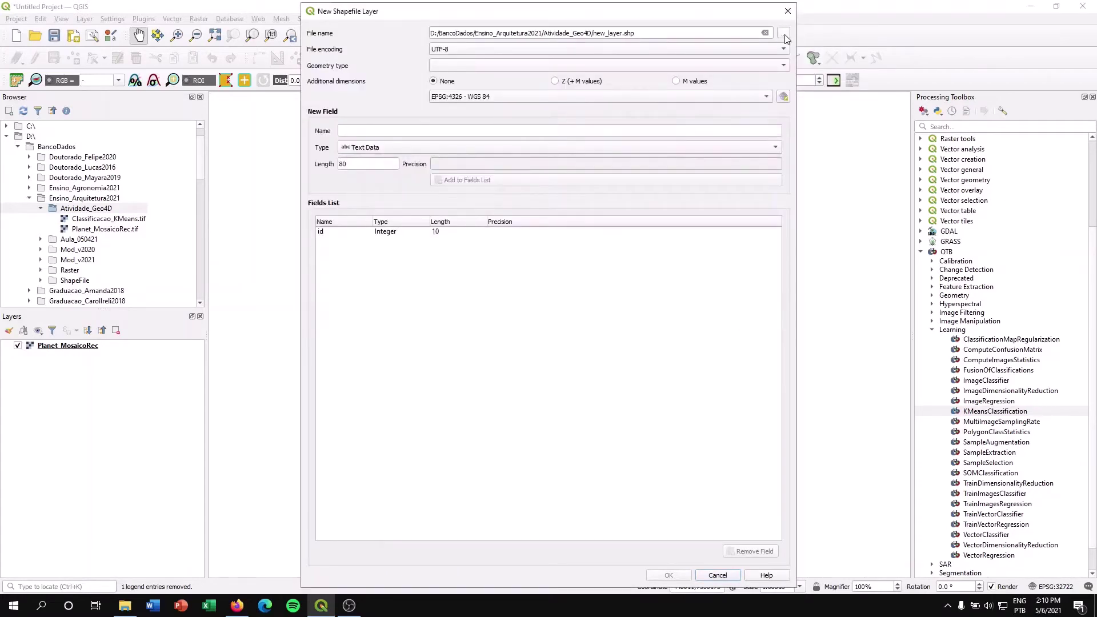
click(785, 37)
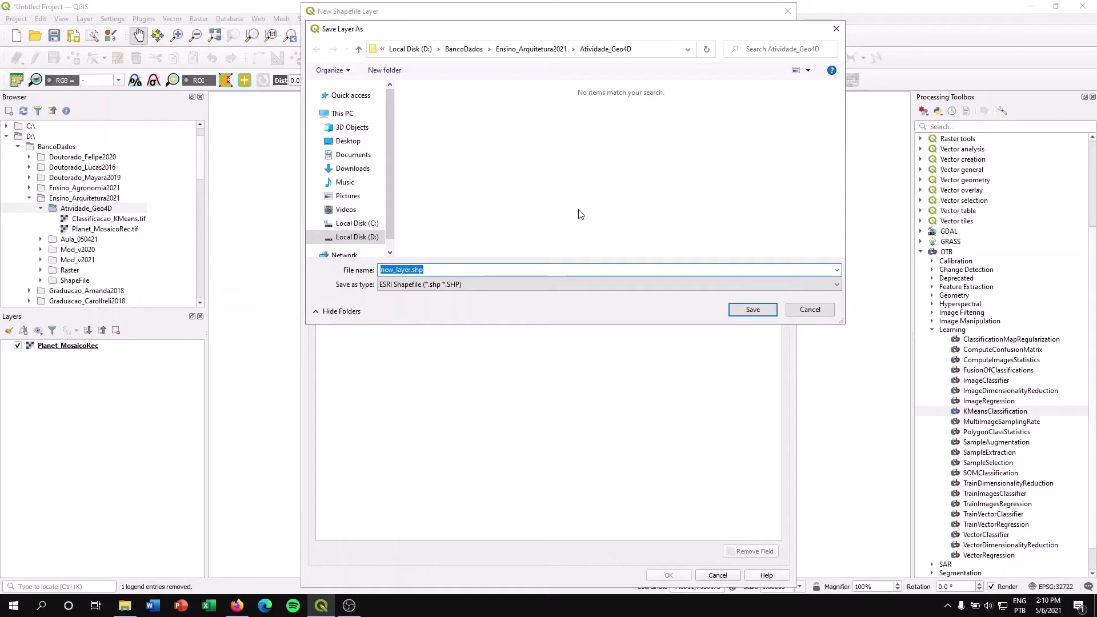
text(Amostra)
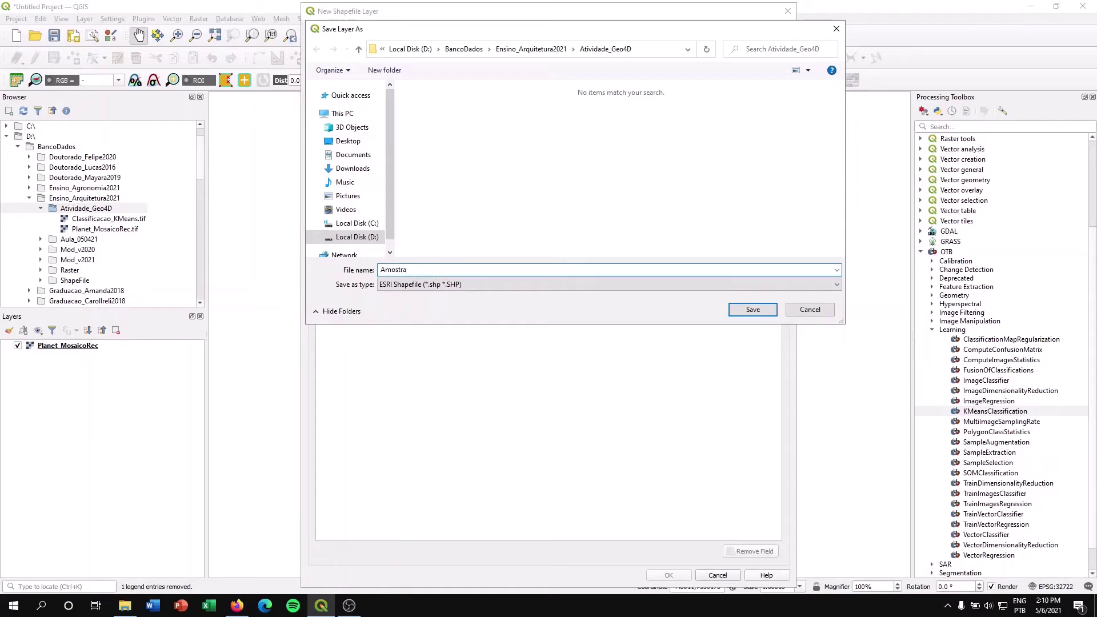
key(Return)
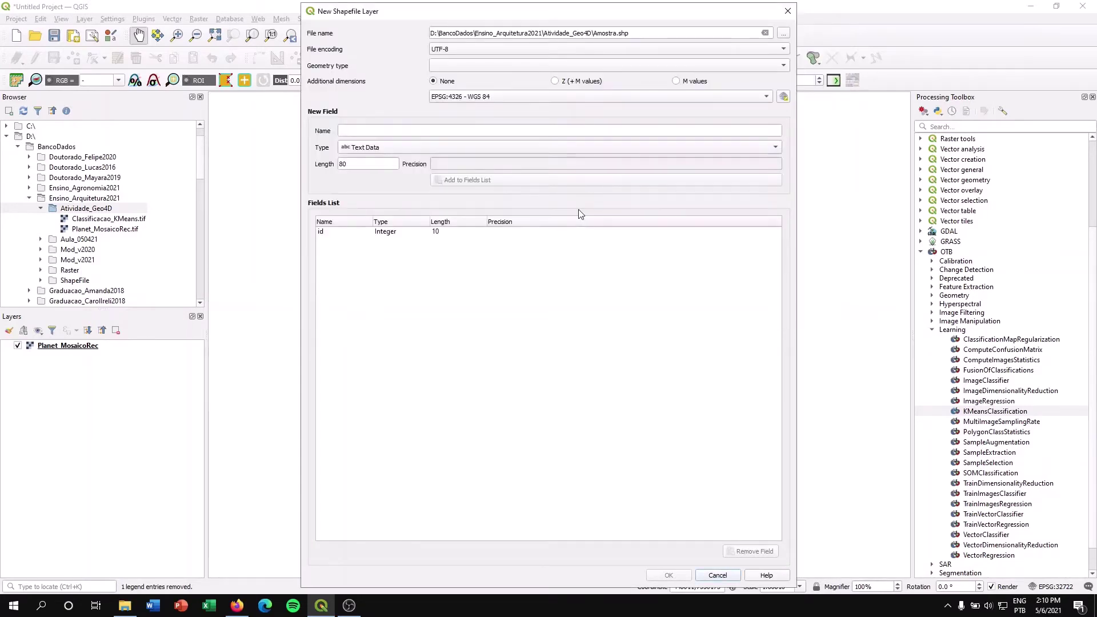
Set the geometry type to Polygon and the CRS to EPSG:32722 - WGS 84 / UTM zone 22S, and create the shapefile
click(466, 68)
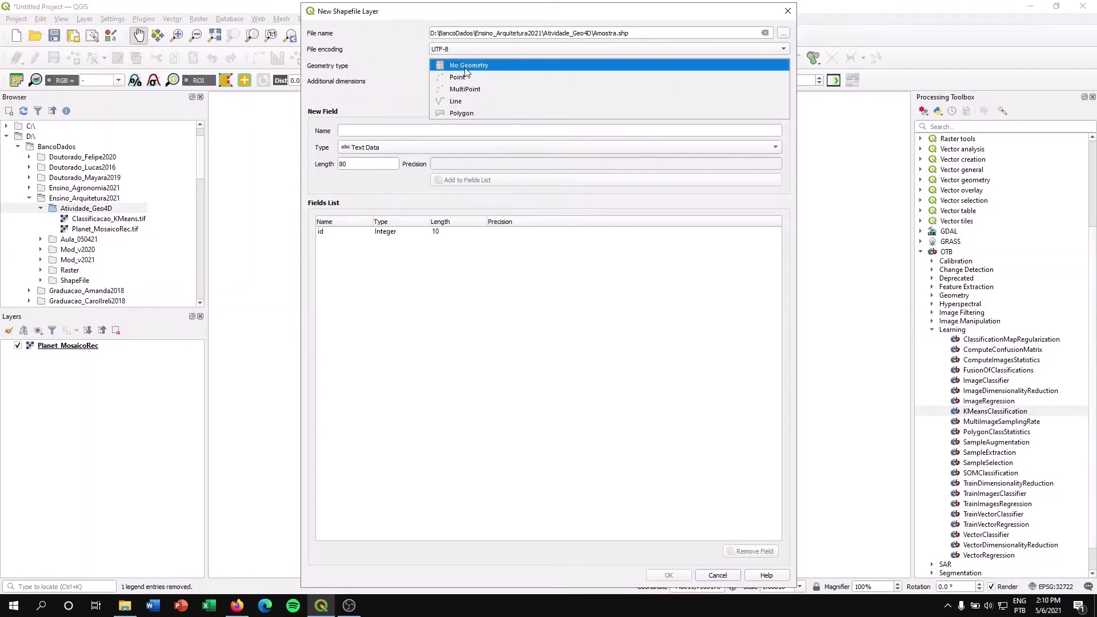
click(460, 113)
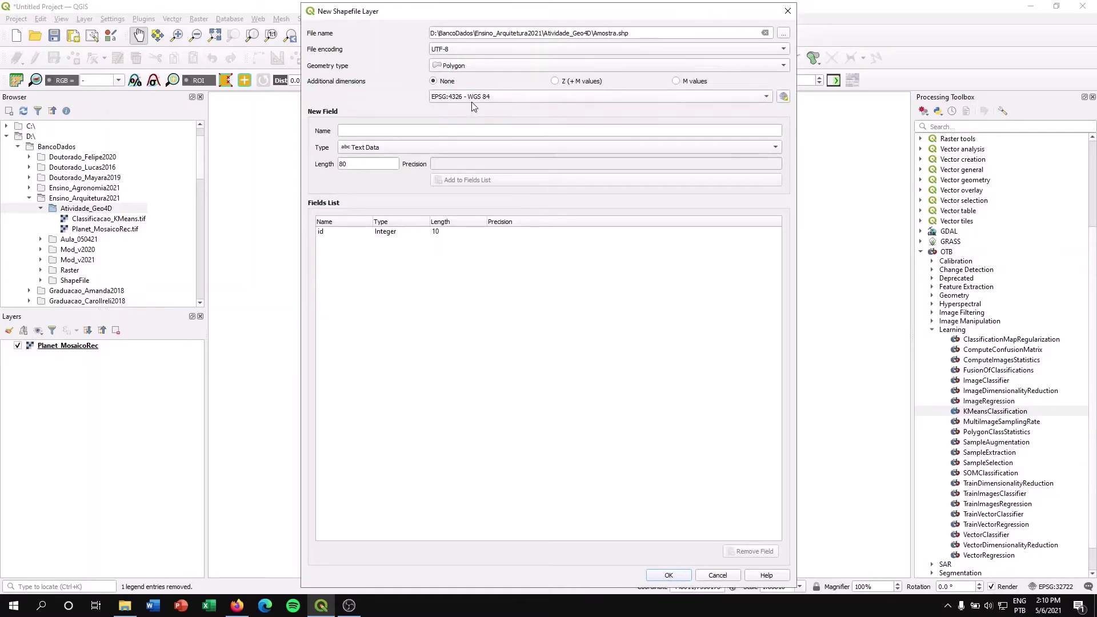
click(471, 102)
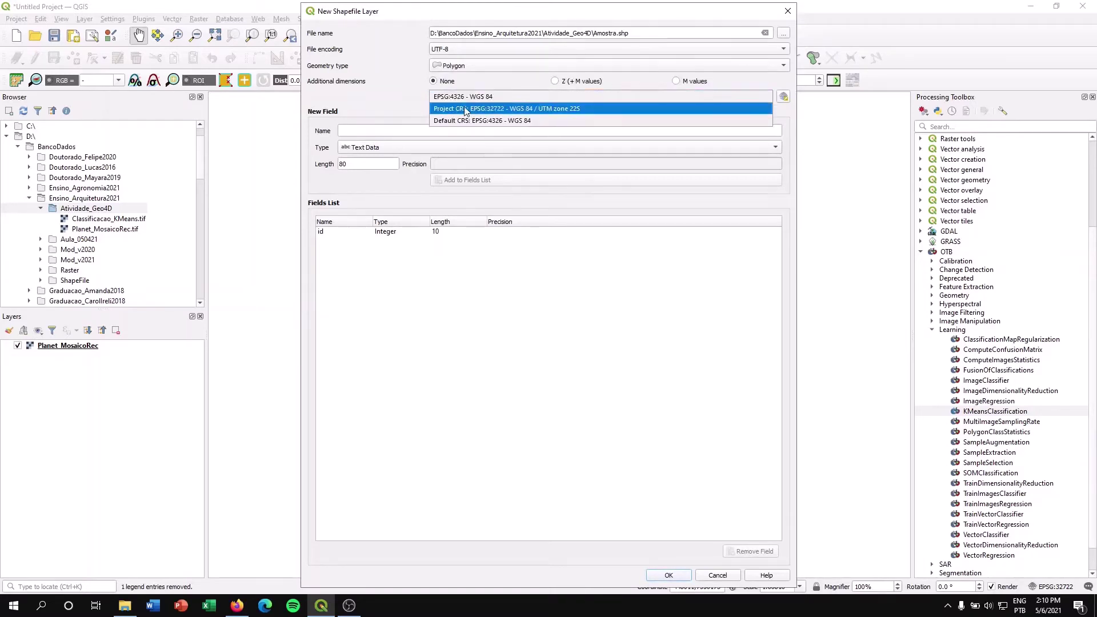
click(533, 109)
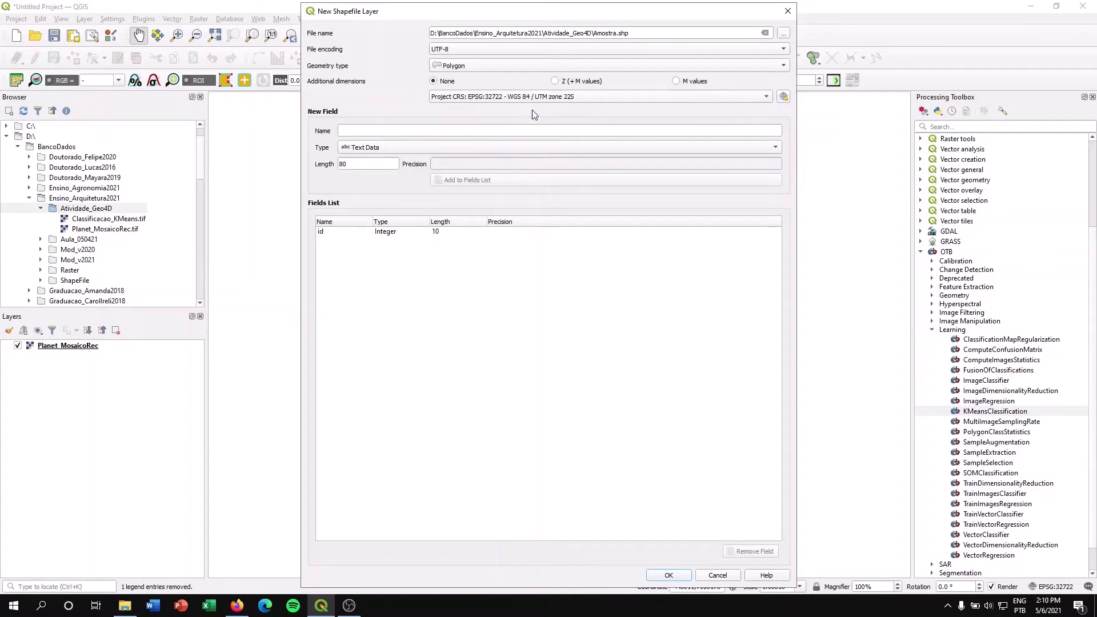
click(668, 575)
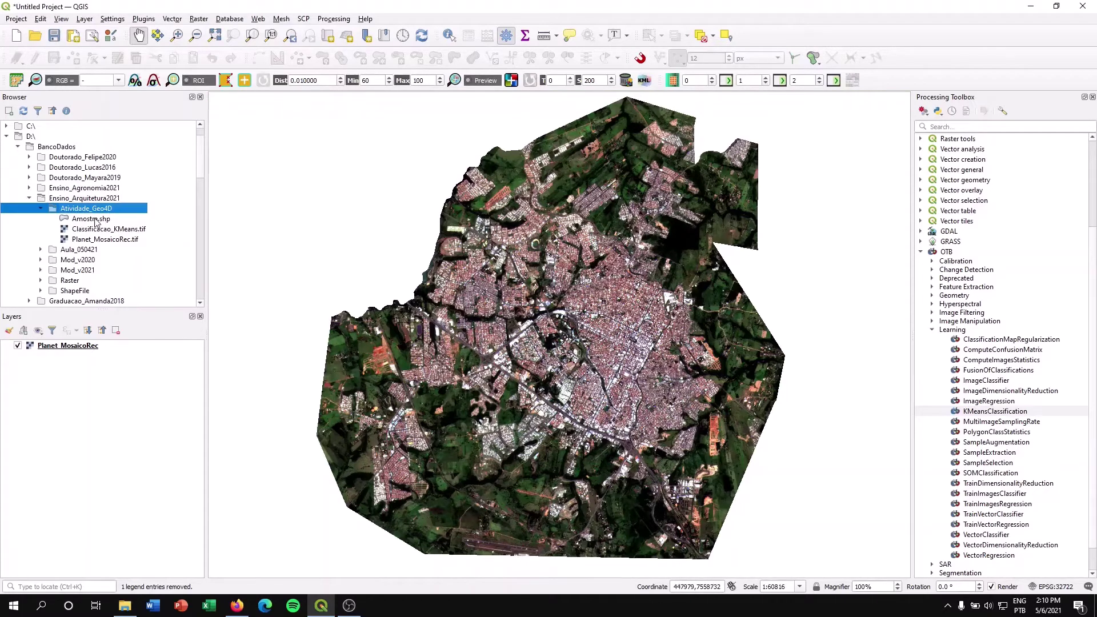
Add Amostra.shp to the map and turn on editing for the layer
drag(81, 221, 391, 397)
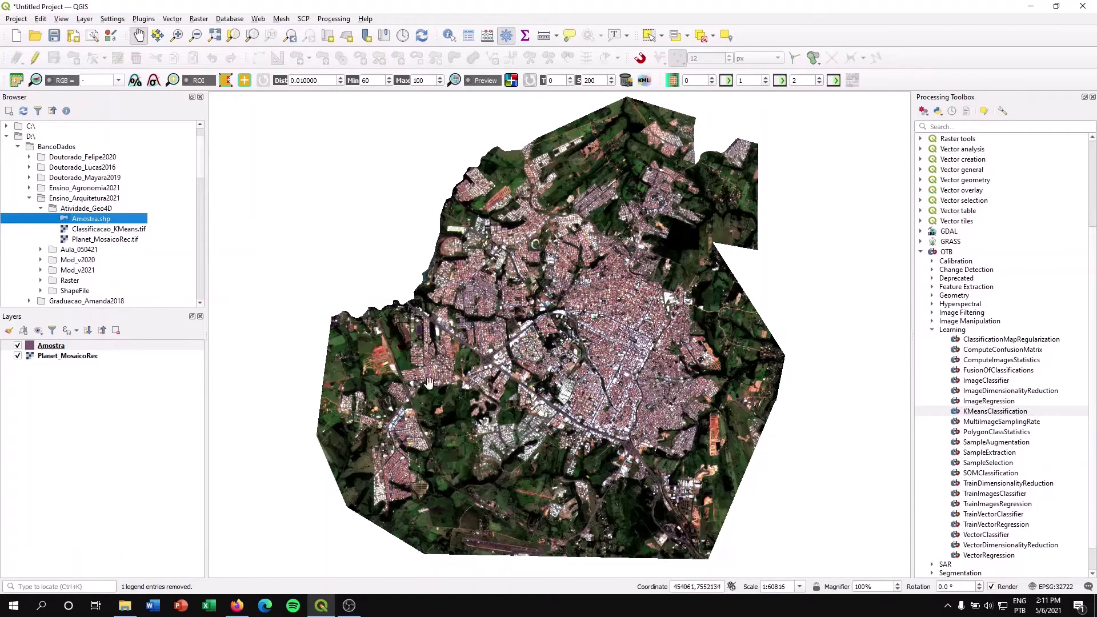
click(78, 347)
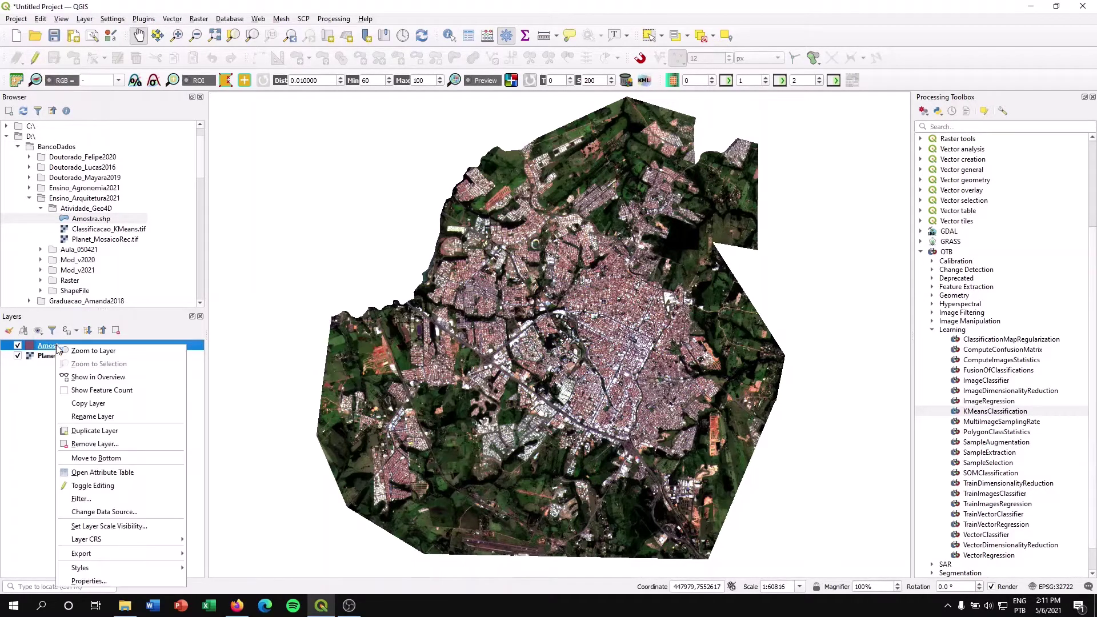
right_click(58, 346)
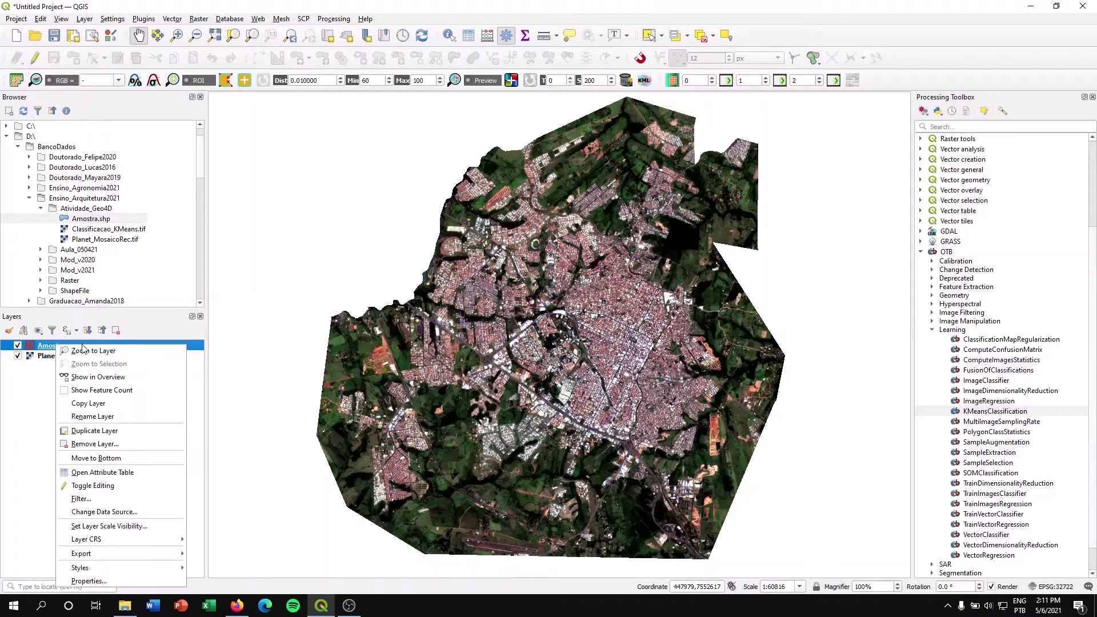
click(72, 487)
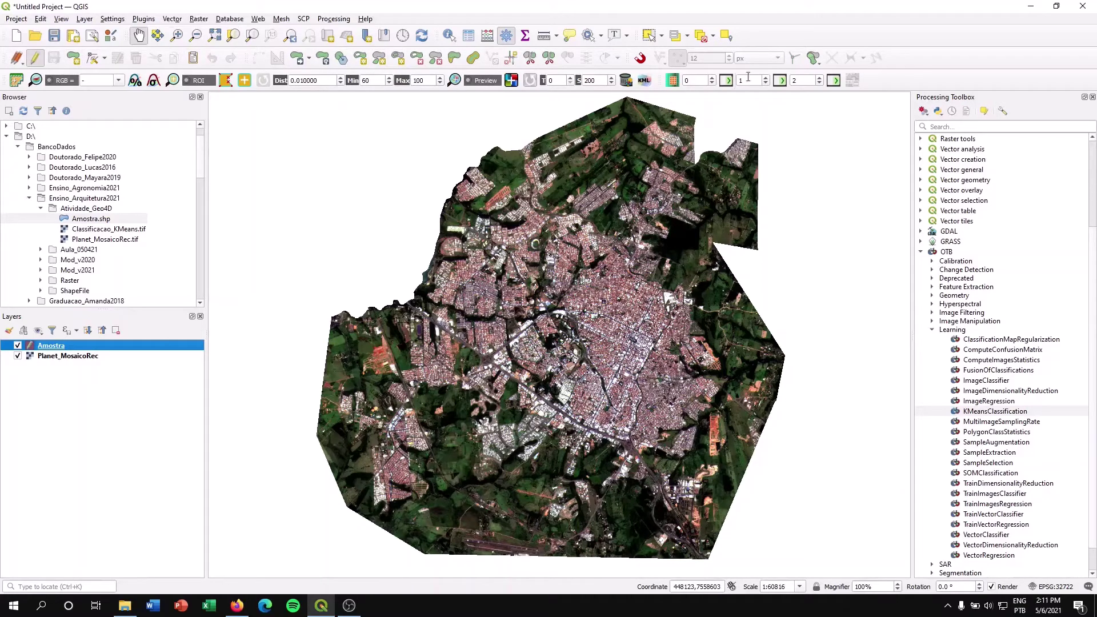
right_click(777, 39)
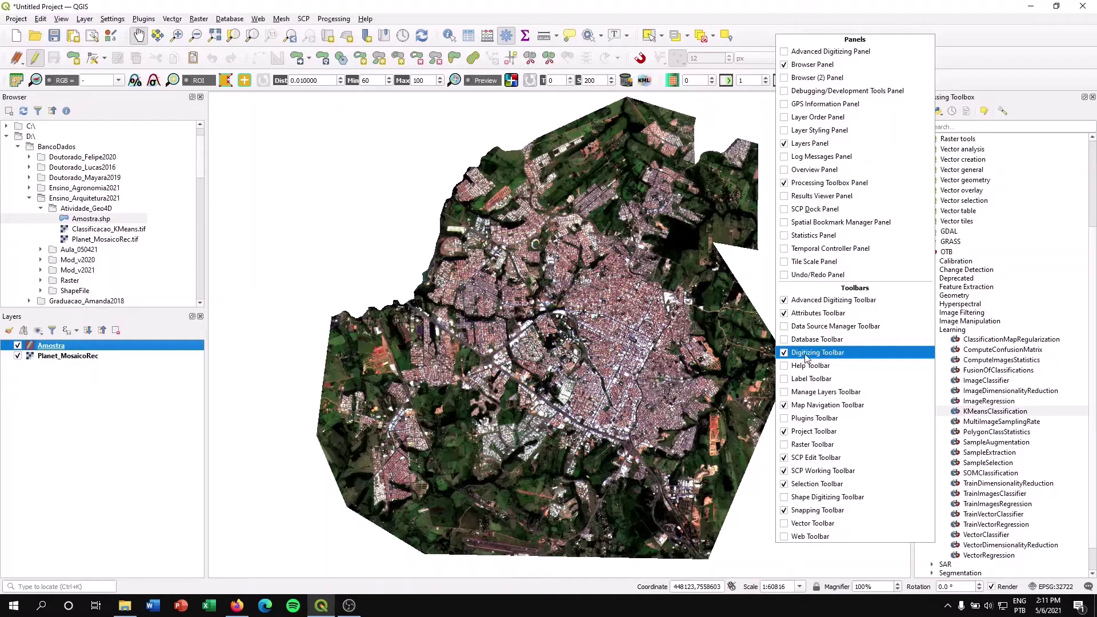
click(448, 5)
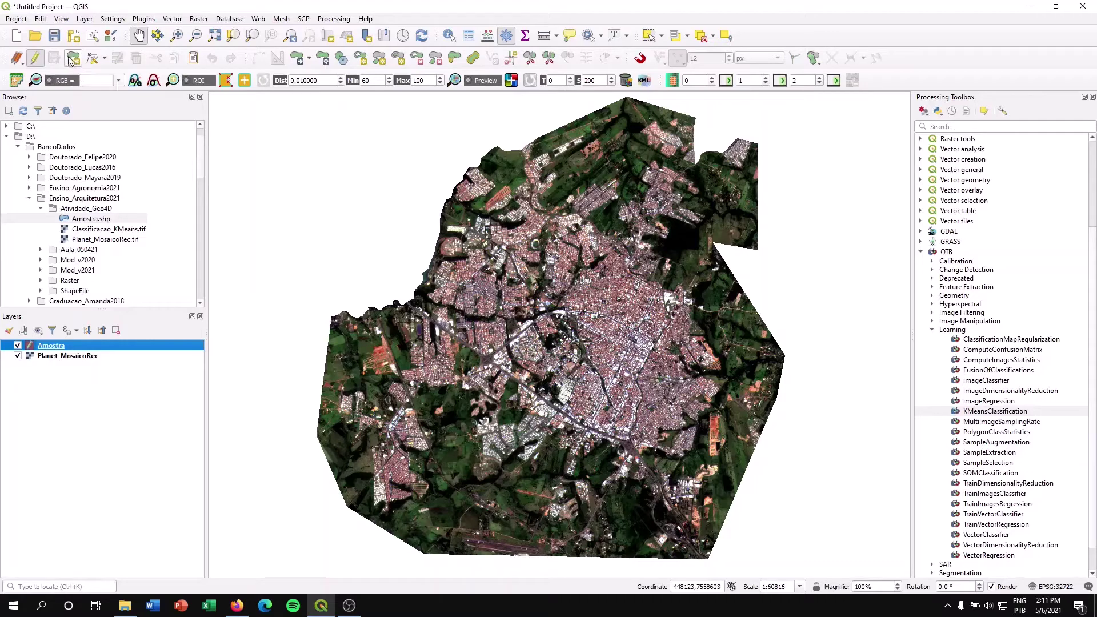
Start a polygon in Amostra on the river at the mosaic's northwestern edge and trace its eastern bank down to the southern end
click(72, 60)
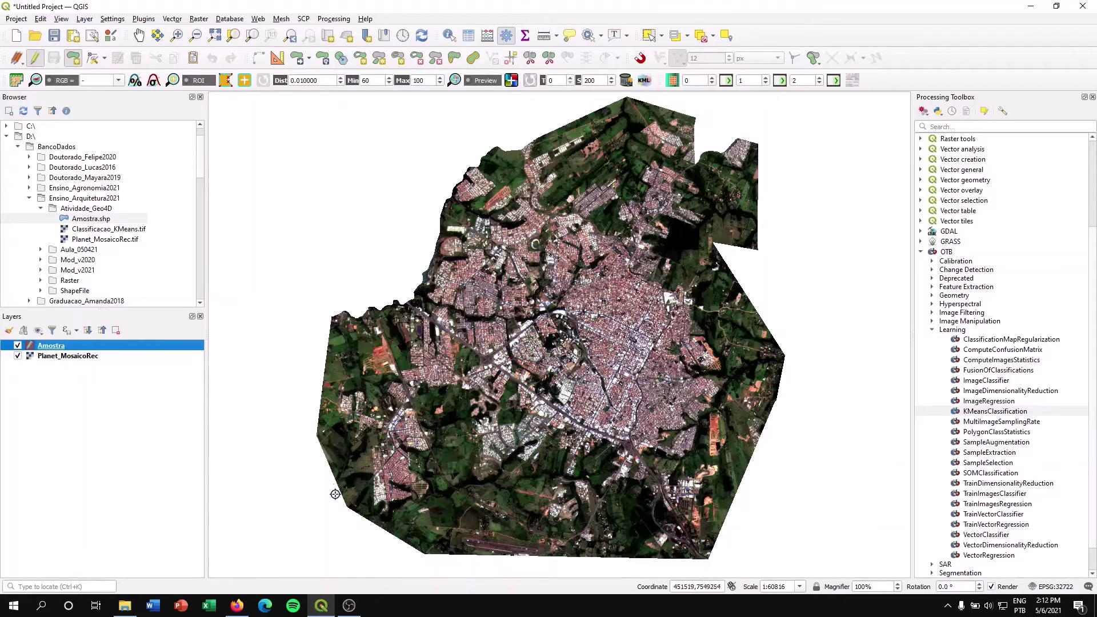
scroll(348, 439, up, 3)
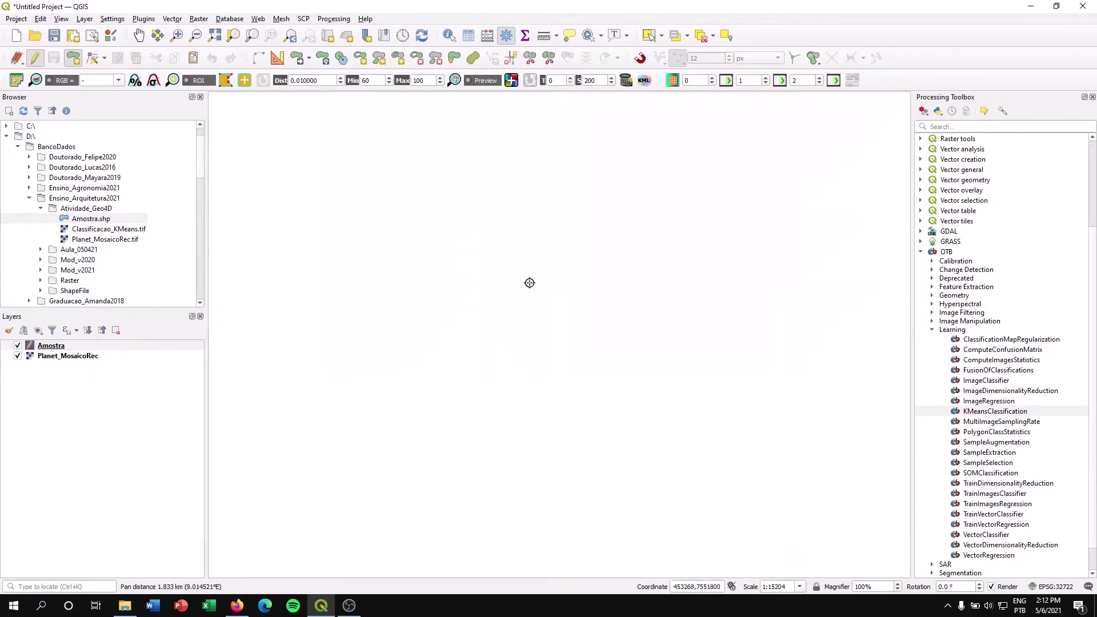
drag(526, 282, 523, 314)
drag(547, 225, 501, 381)
scroll(547, 215, up, 1)
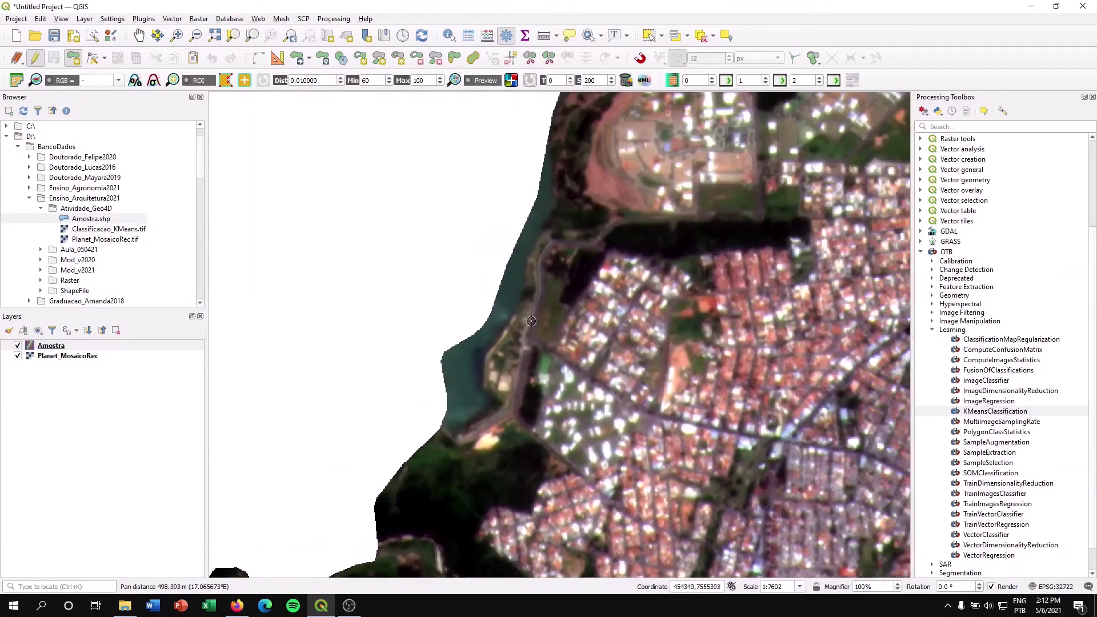
scroll(511, 259, up, 1)
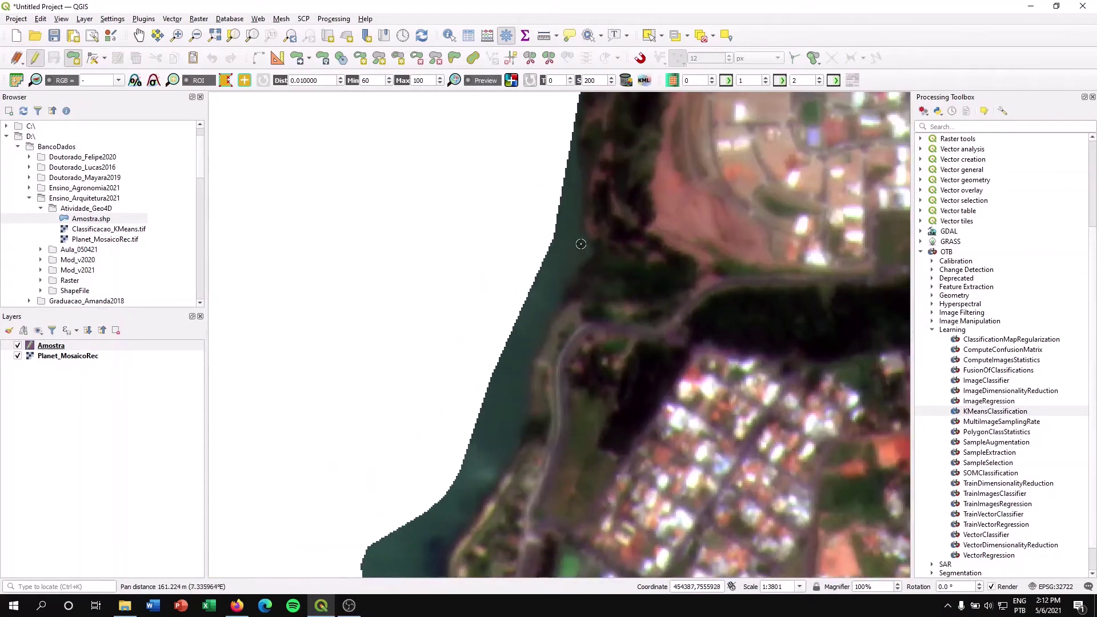
click(575, 161)
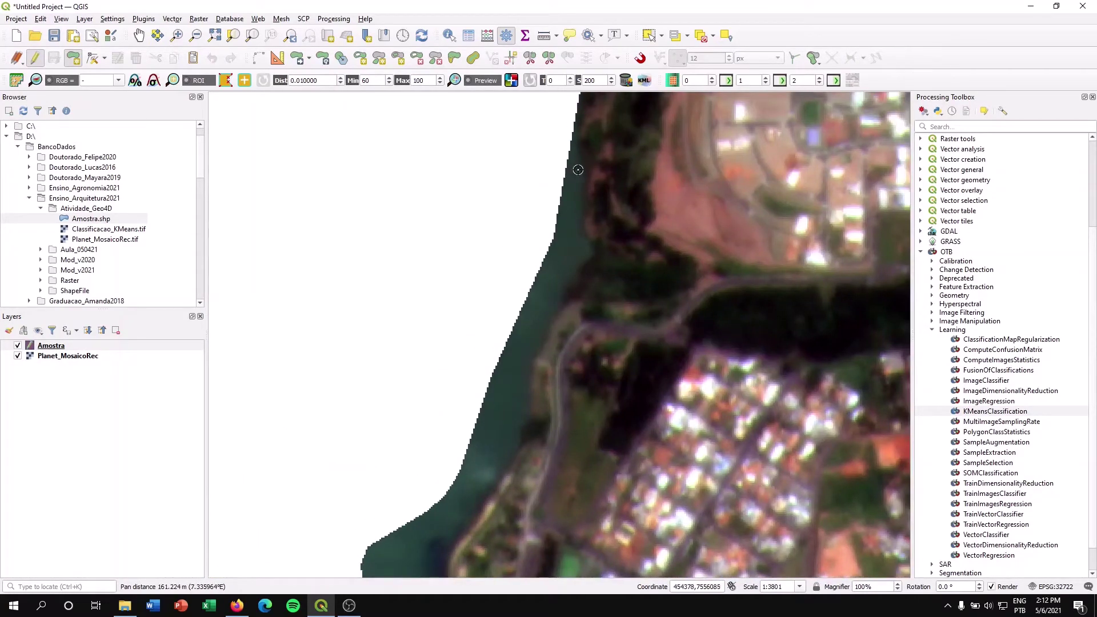
click(586, 255)
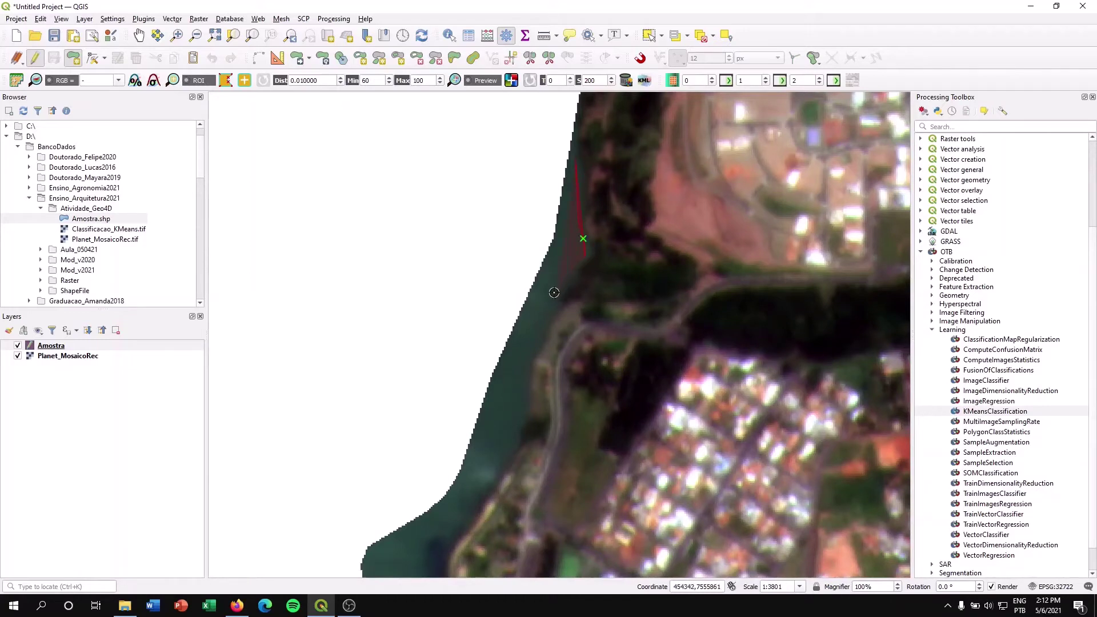
click(529, 354)
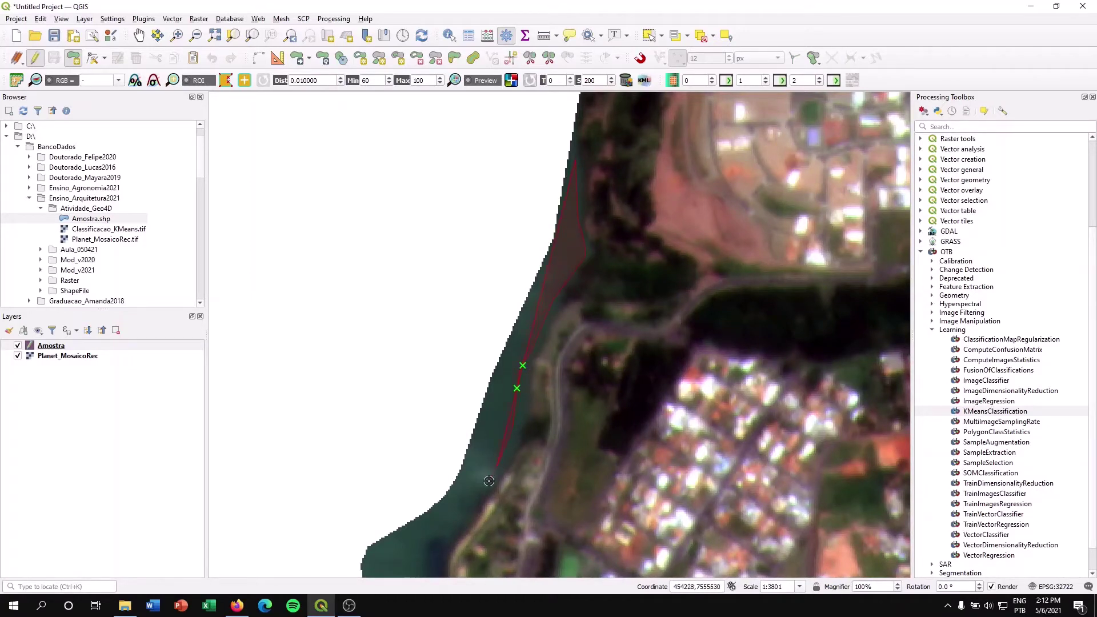
drag(455, 508, 518, 340)
click(529, 353)
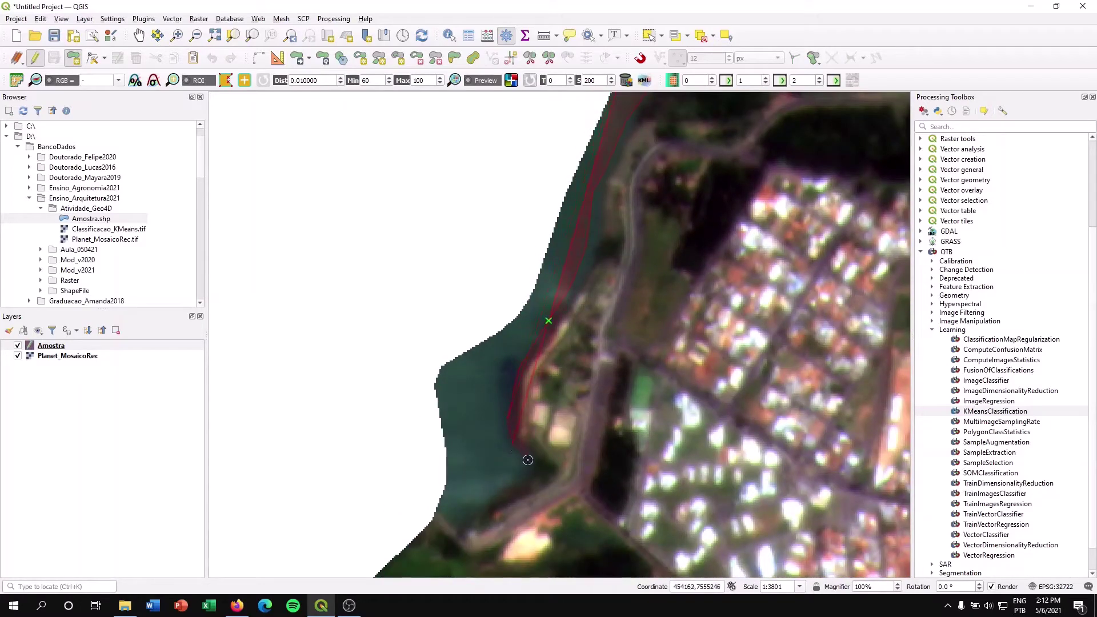
click(545, 475)
click(457, 517)
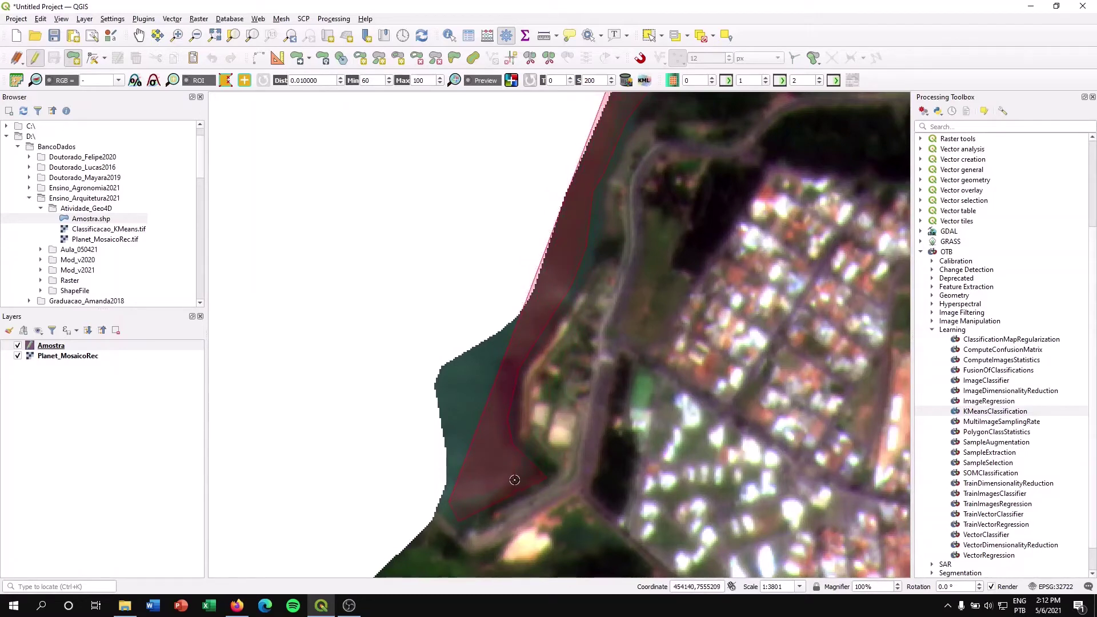
Trace the river polygon back north along the image's western edge and save the water sample with id 1
click(451, 386)
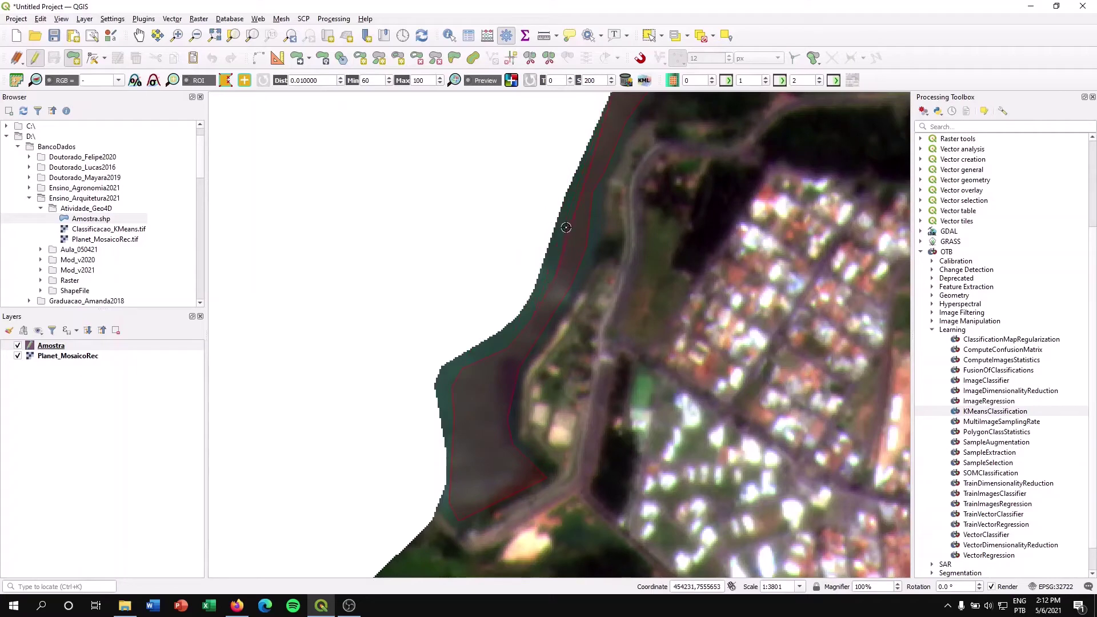
drag(592, 166, 546, 265)
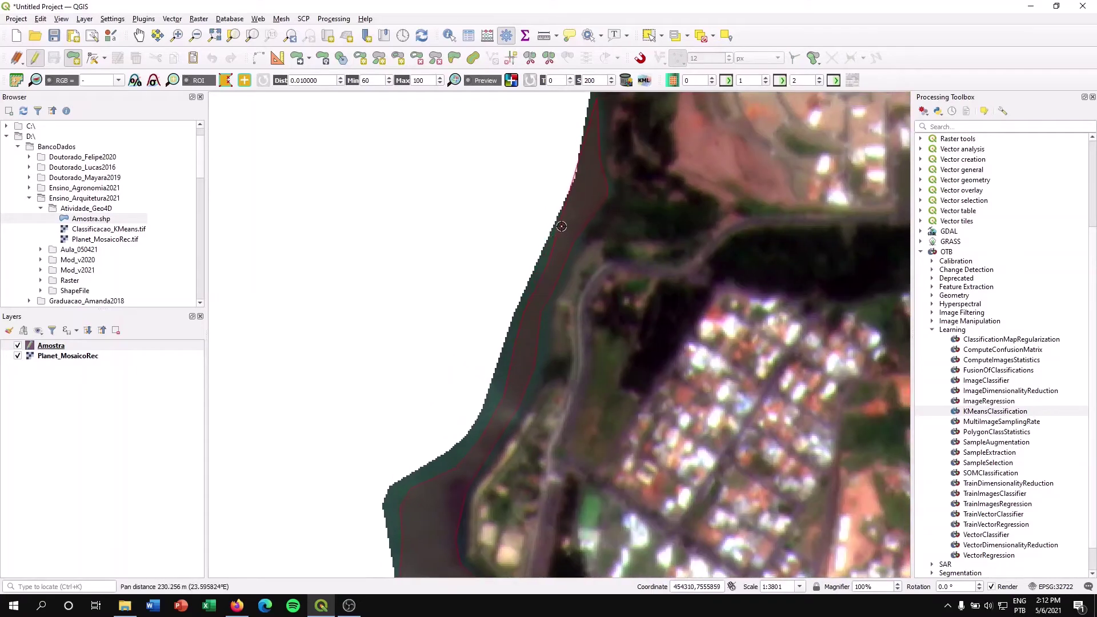
right_click(588, 138)
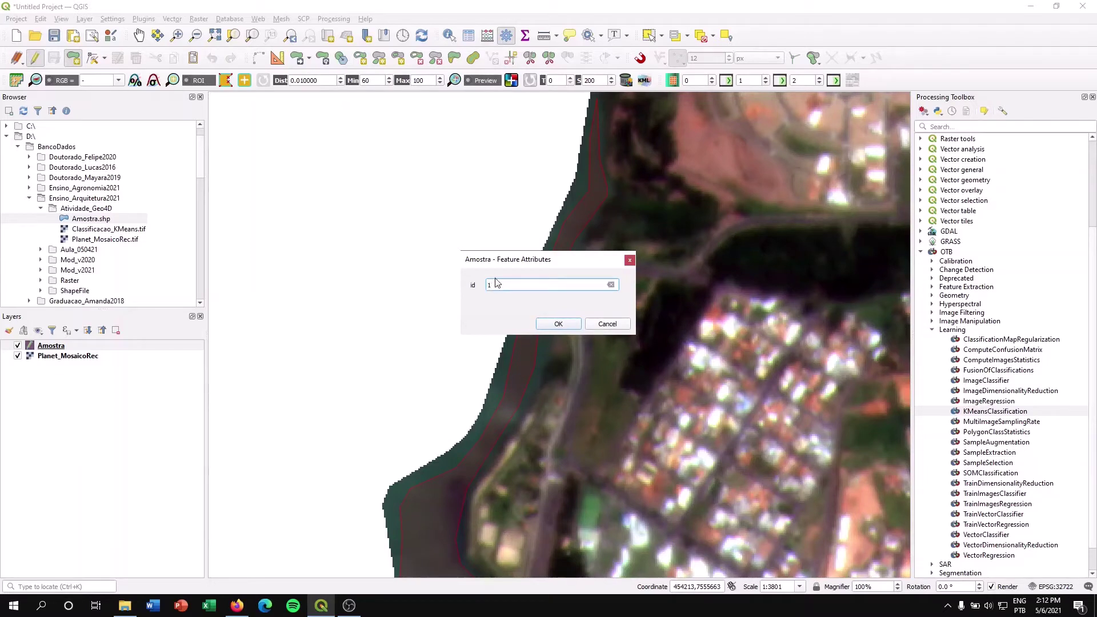
click(555, 323)
Examine the water sample's boundary against the image pixels, and survey the mosaic toward the northeast for a dense forest area
scroll(502, 339, down, 1)
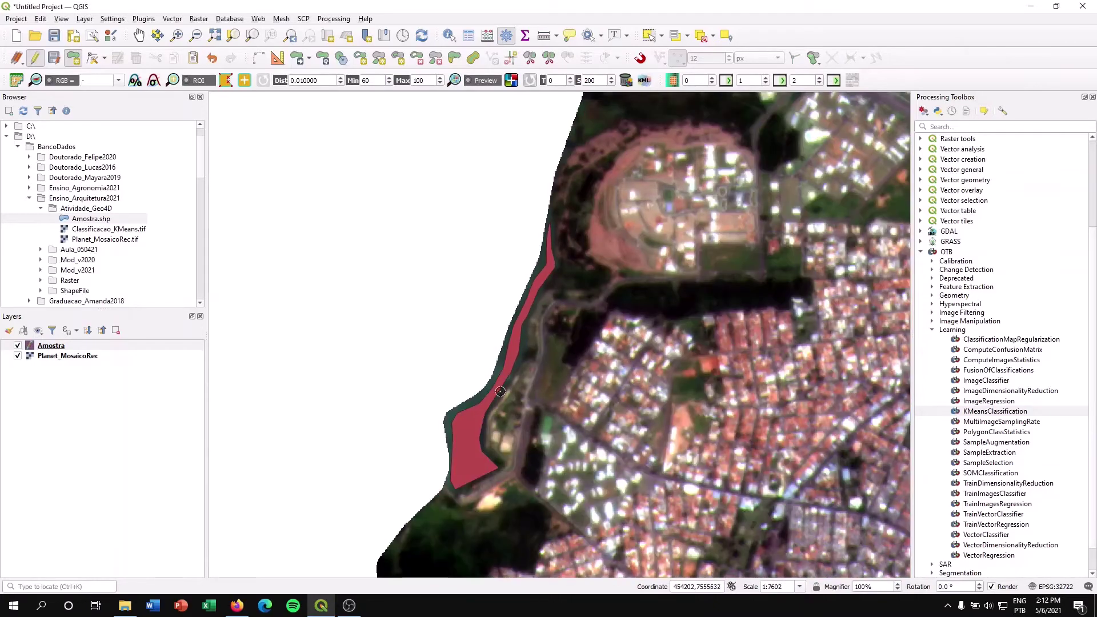
scroll(480, 468, up, 1)
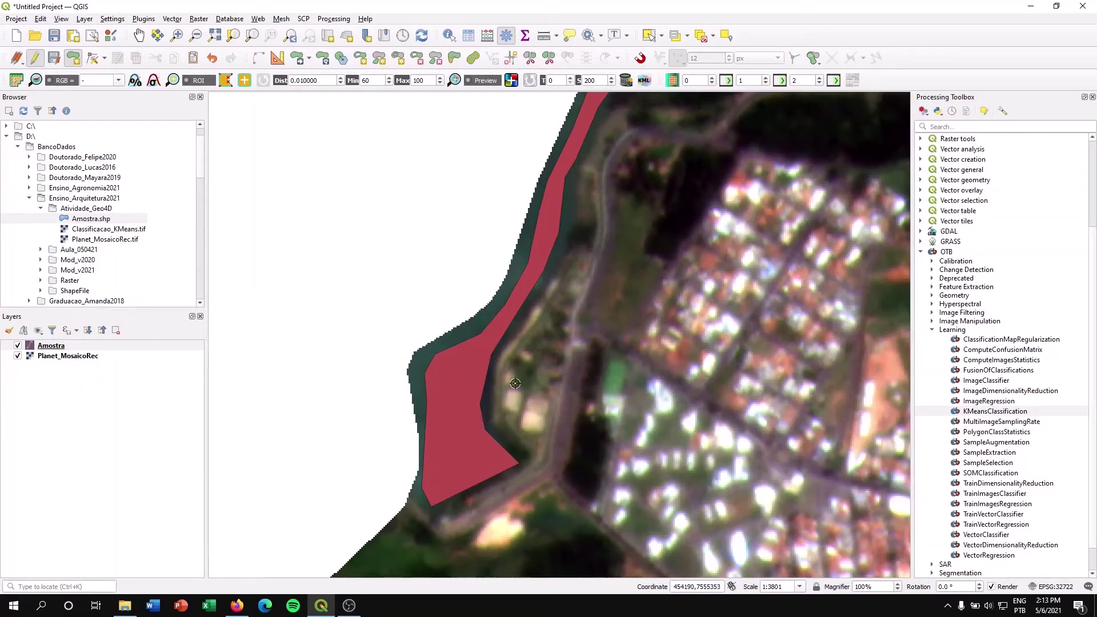
scroll(465, 318, up, 4)
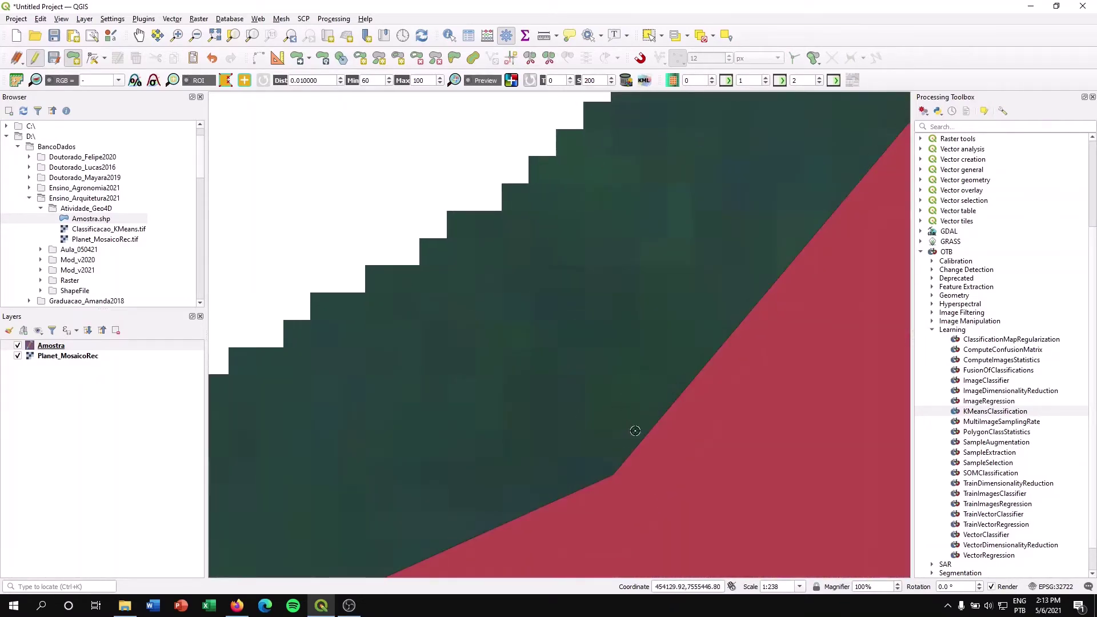
scroll(613, 406, down, 4)
drag(634, 420, 524, 429)
scroll(524, 429, down, 1)
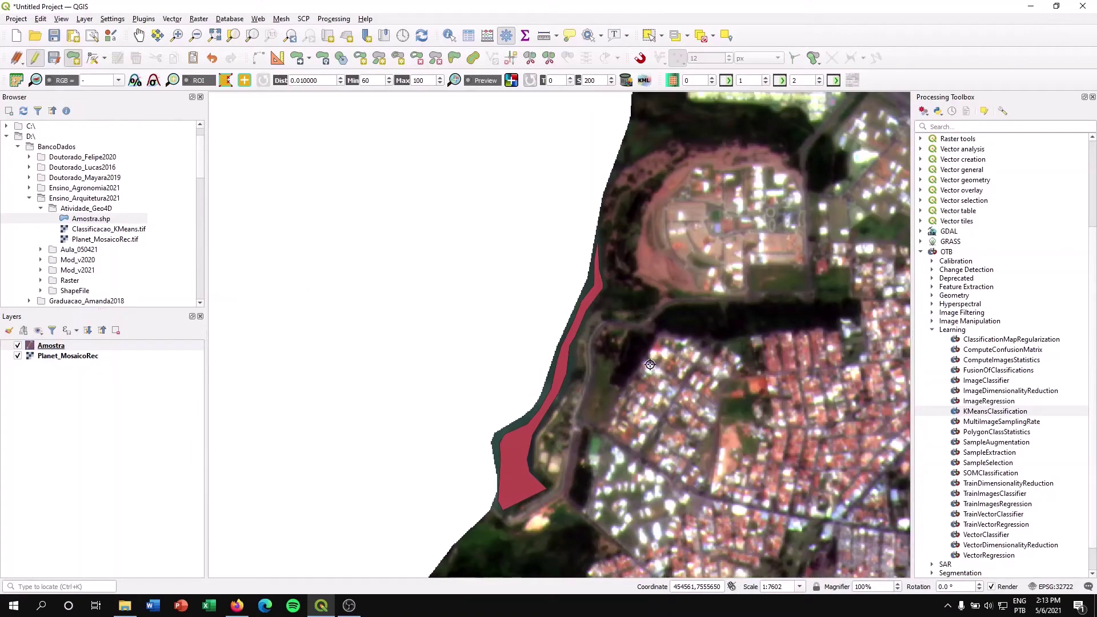
scroll(649, 364, down, 1)
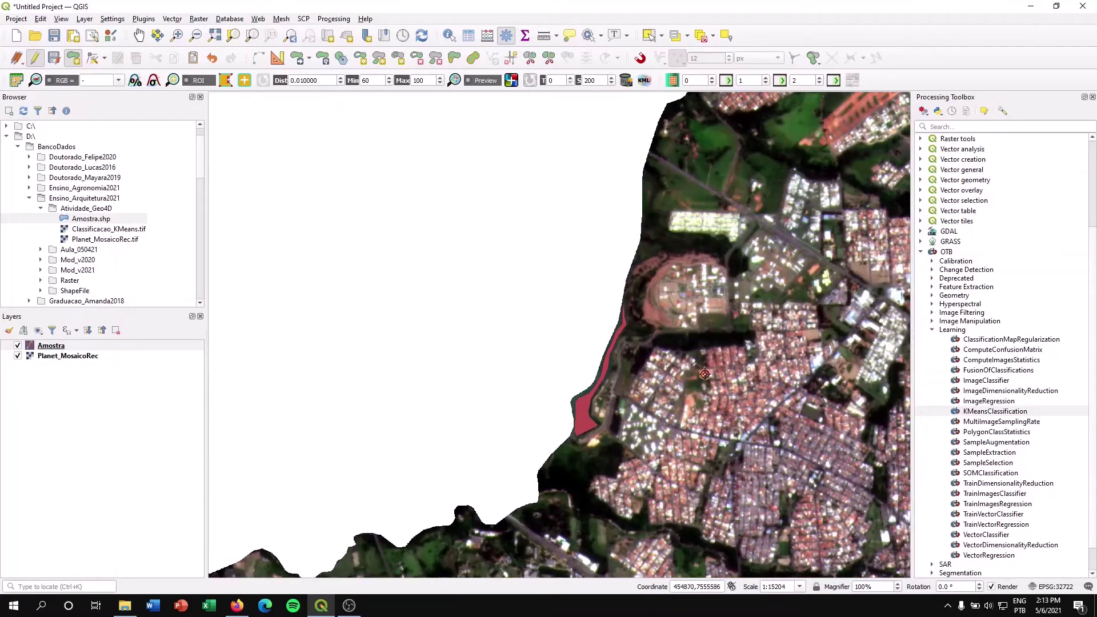
drag(891, 422, 575, 328)
scroll(677, 392, down, 1)
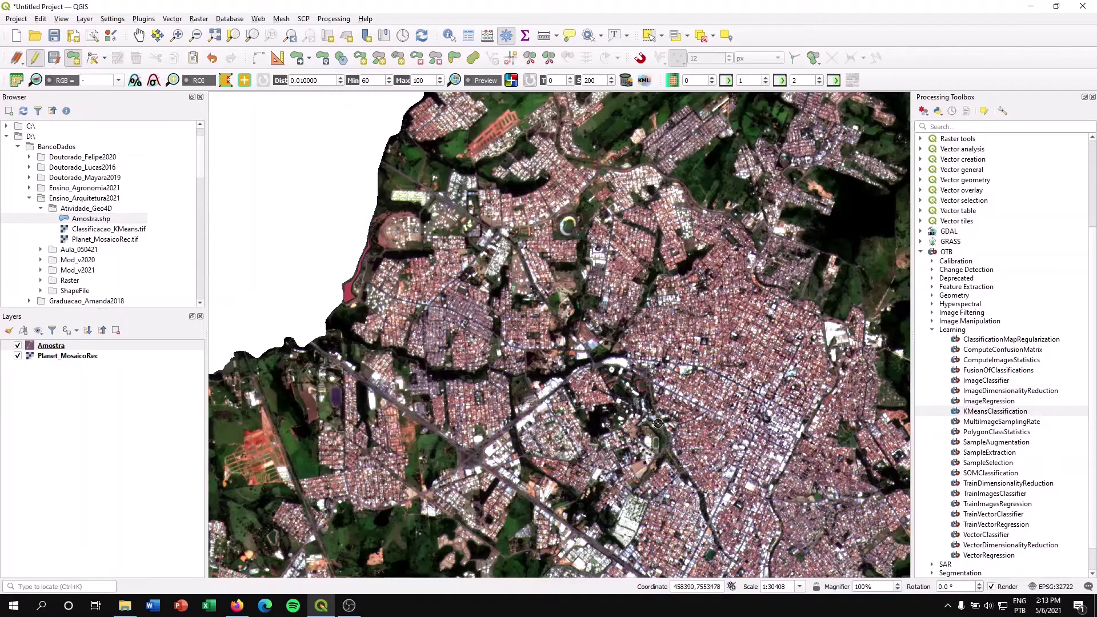
drag(657, 426, 598, 354)
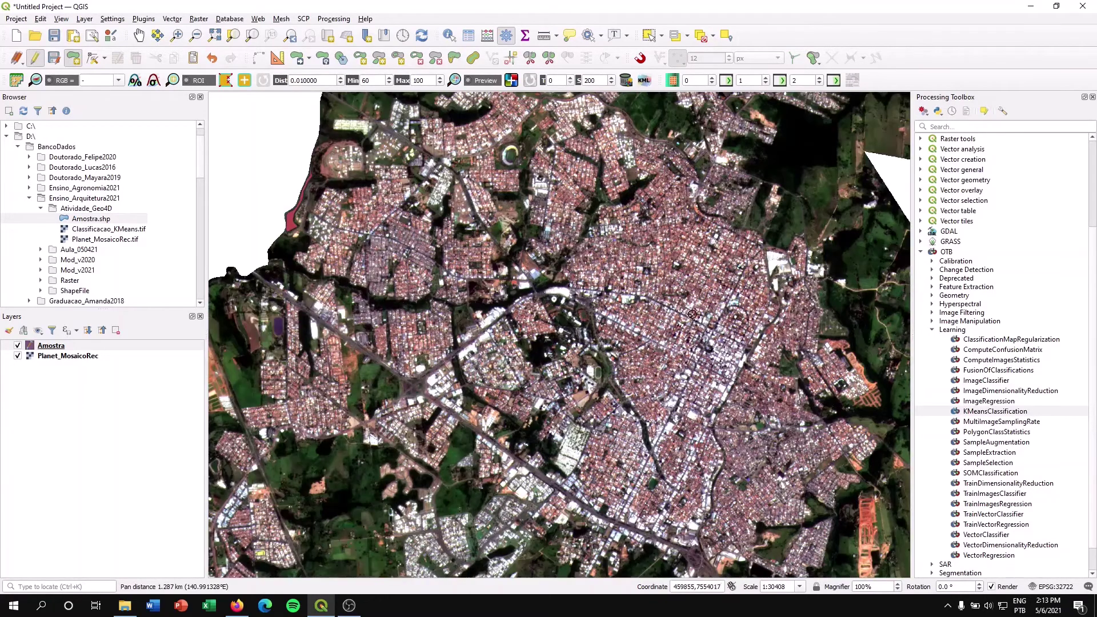
drag(692, 314, 562, 345)
drag(603, 221, 531, 325)
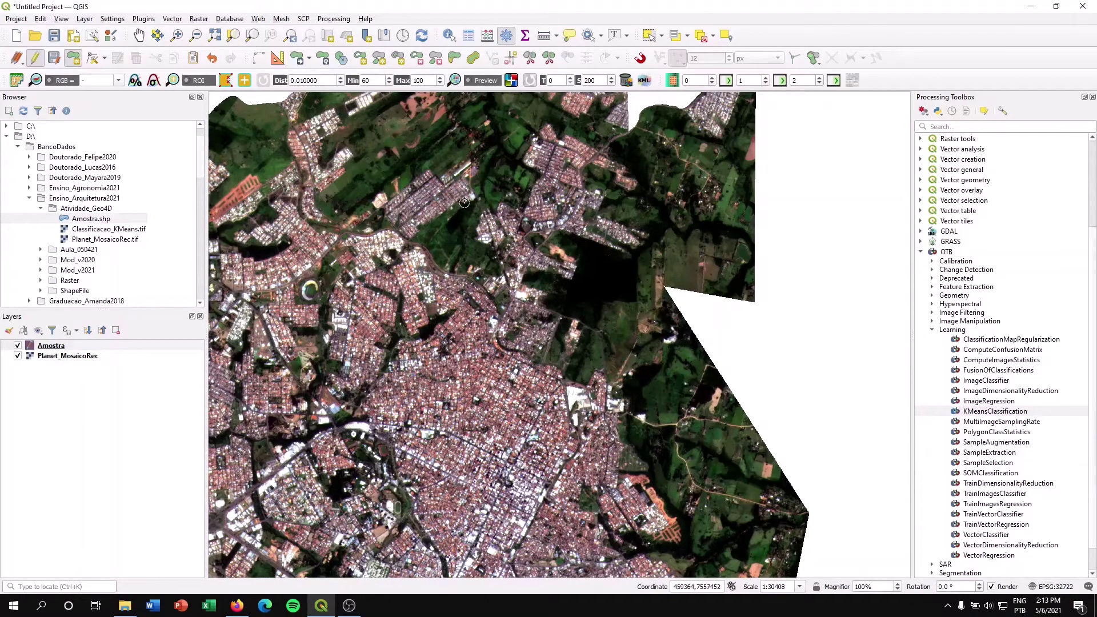
Start a polygon on the large dark forest patch in the northeast and trace its western boundary alongside the housing blocks
scroll(598, 266, up, 2)
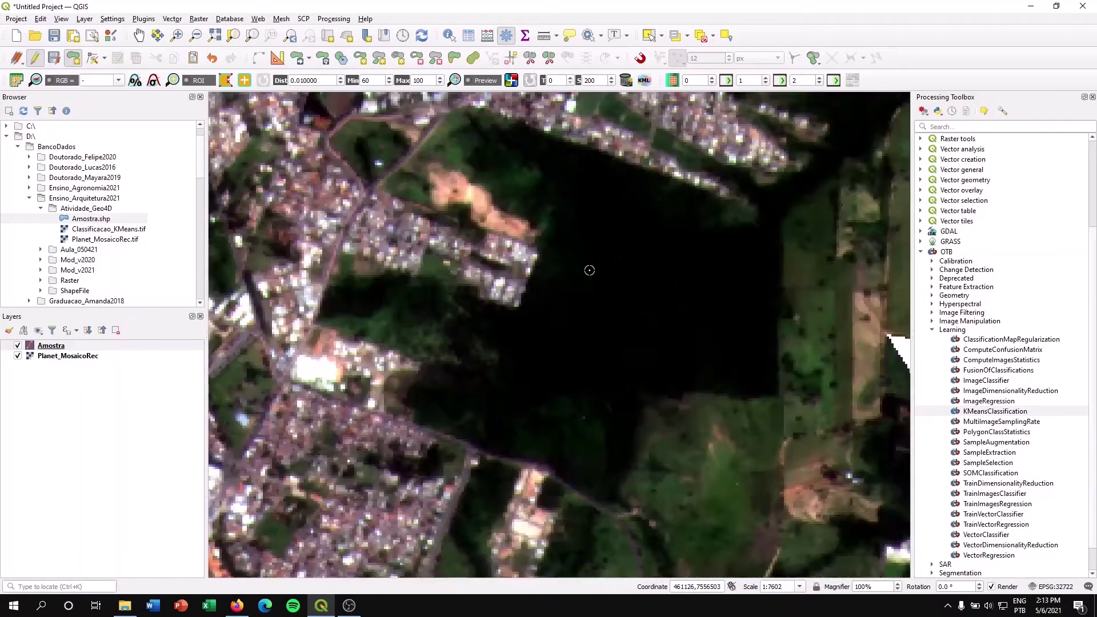
drag(597, 260, 546, 343)
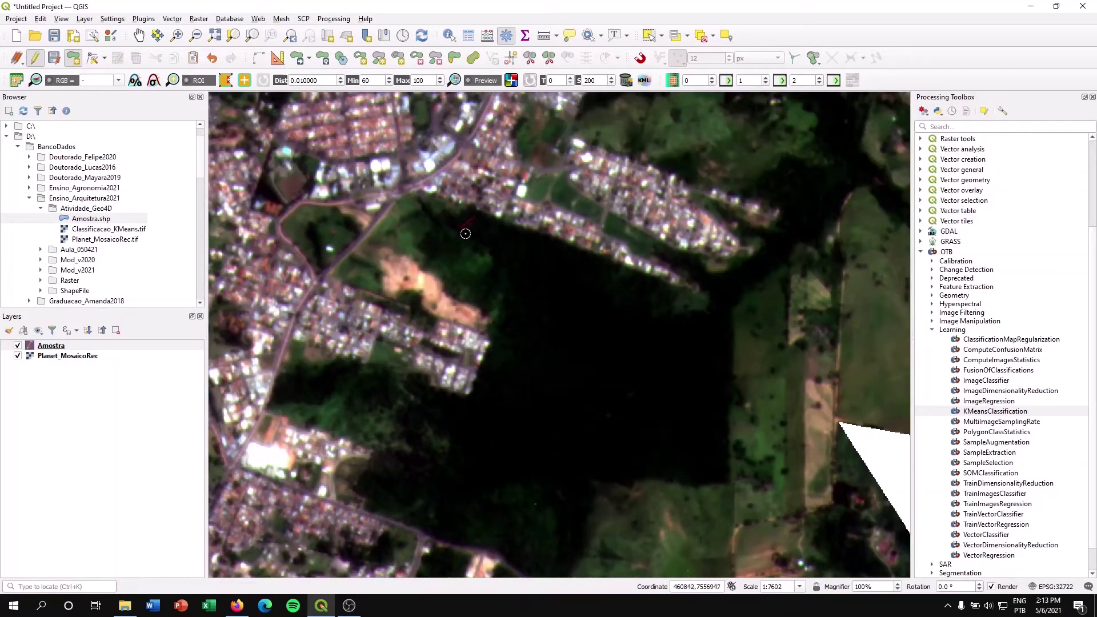
click(510, 265)
click(511, 296)
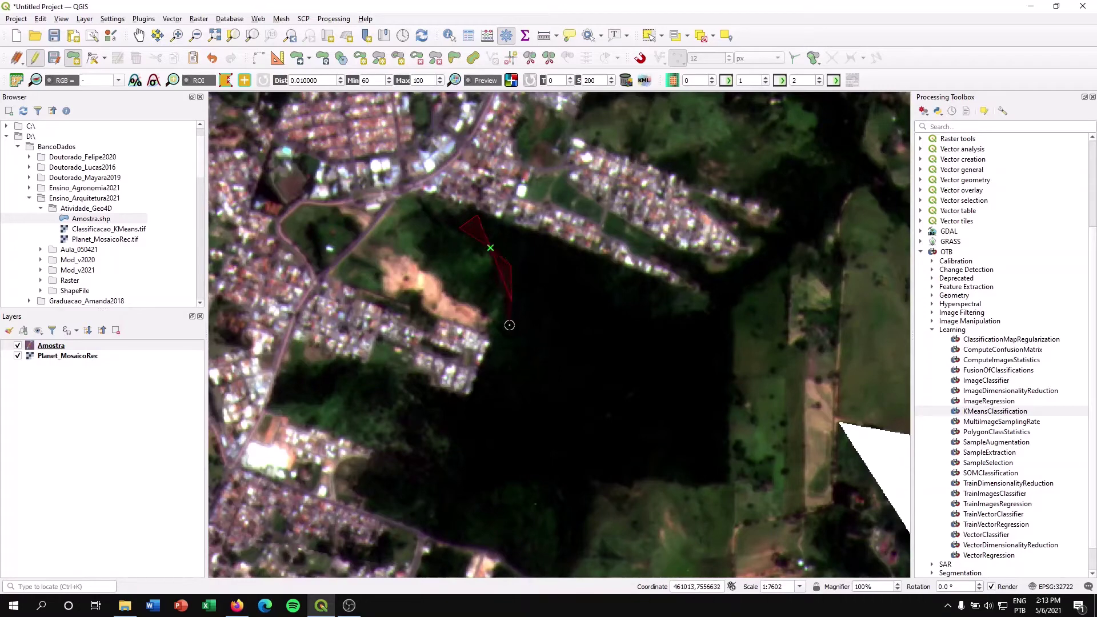
click(490, 360)
click(478, 399)
click(448, 398)
click(418, 388)
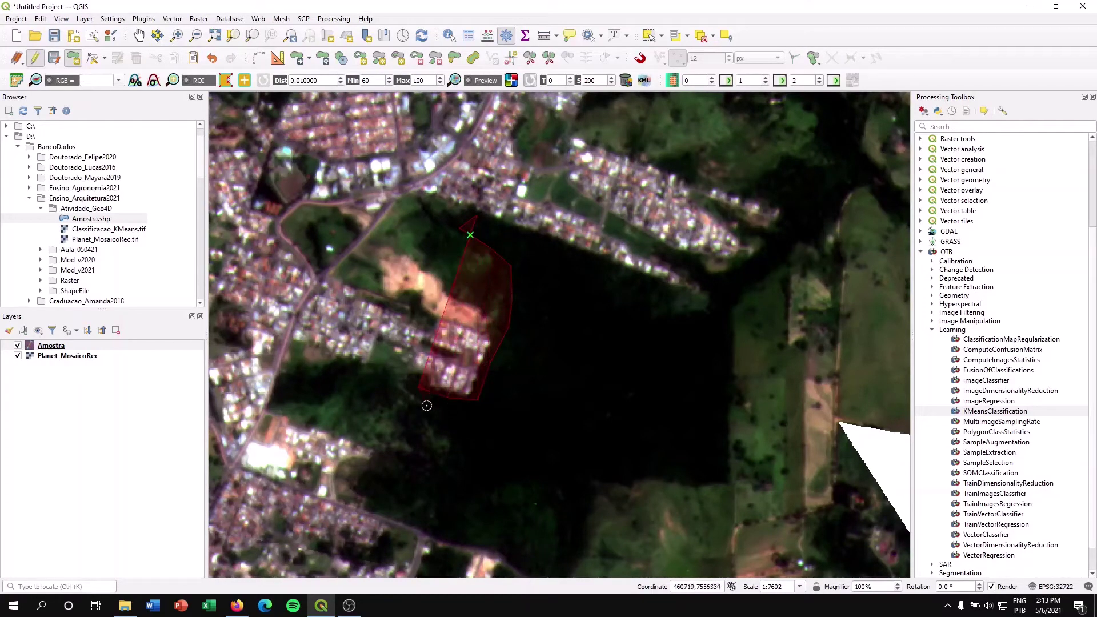
click(427, 406)
click(443, 430)
click(460, 438)
click(450, 484)
click(443, 516)
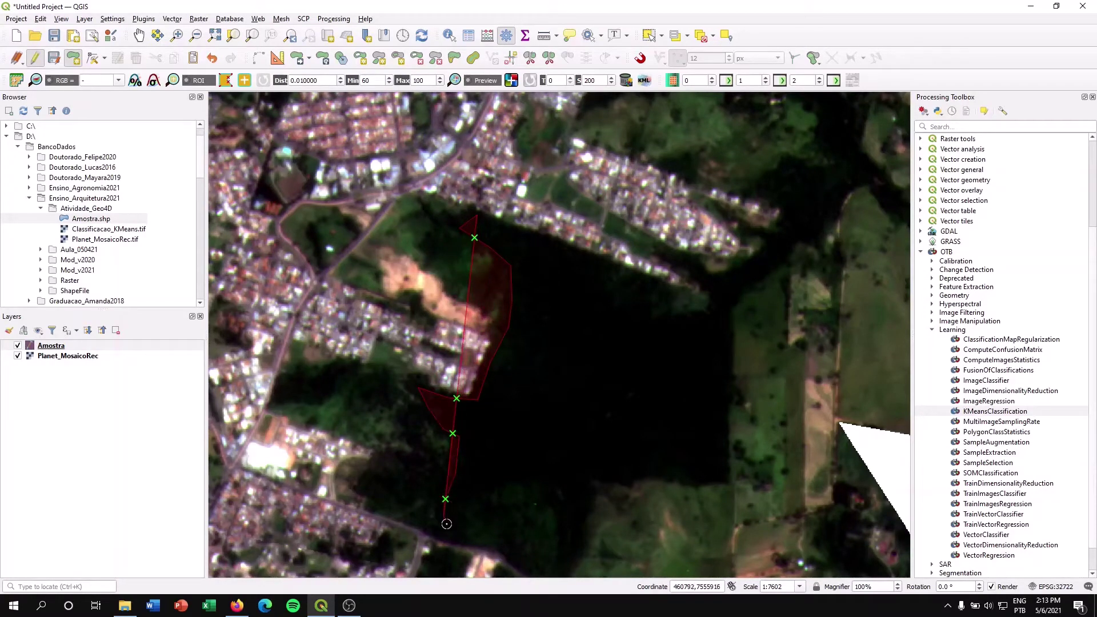
Trace the forest patch's southern, eastern and northern boundaries and save the polygon with id 2
click(454, 530)
click(513, 540)
click(545, 568)
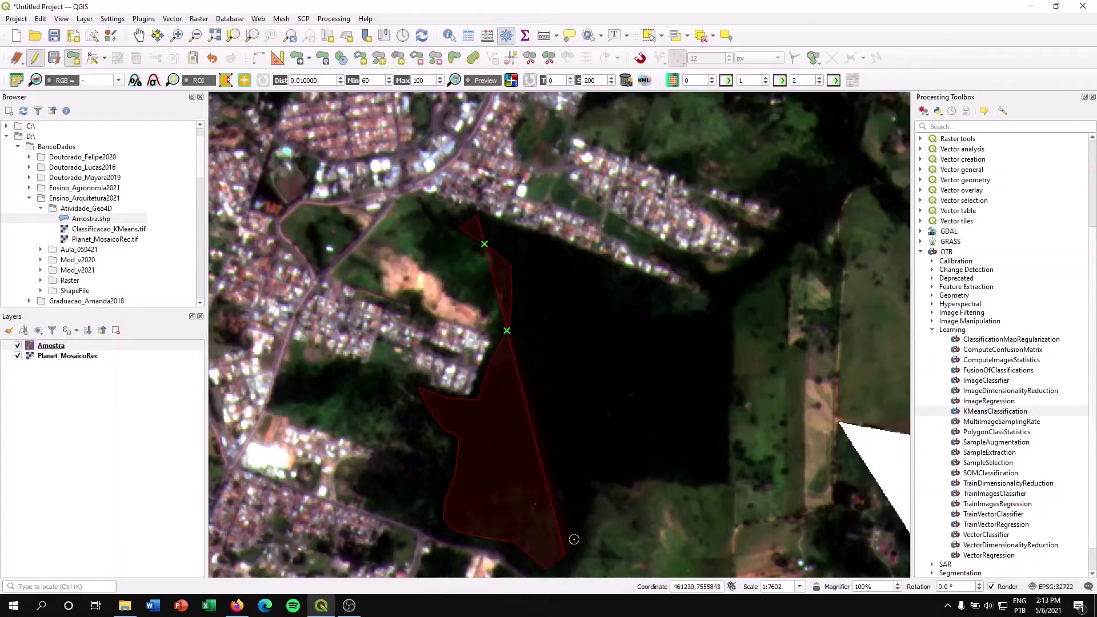
click(581, 485)
click(653, 466)
click(720, 473)
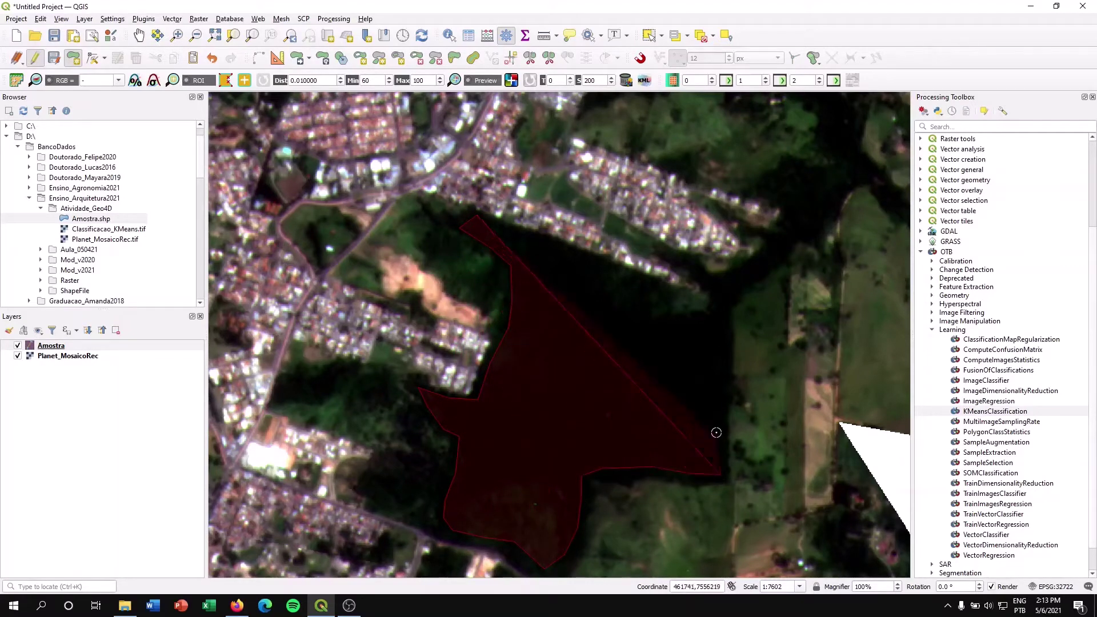
click(716, 326)
click(668, 323)
click(661, 295)
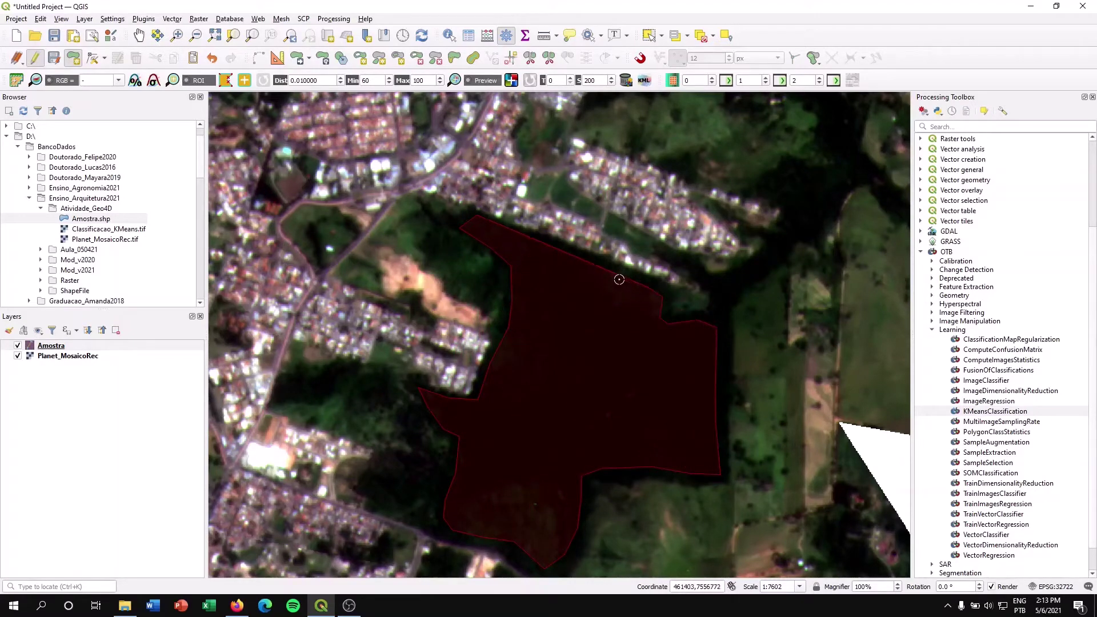
right_click(514, 235)
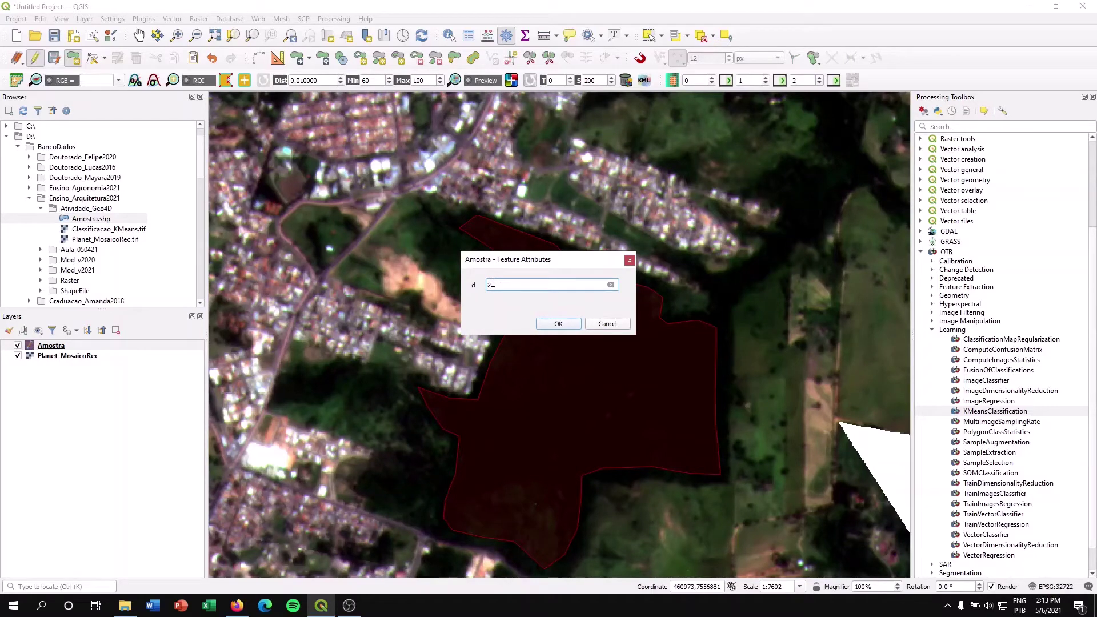
key(Return)
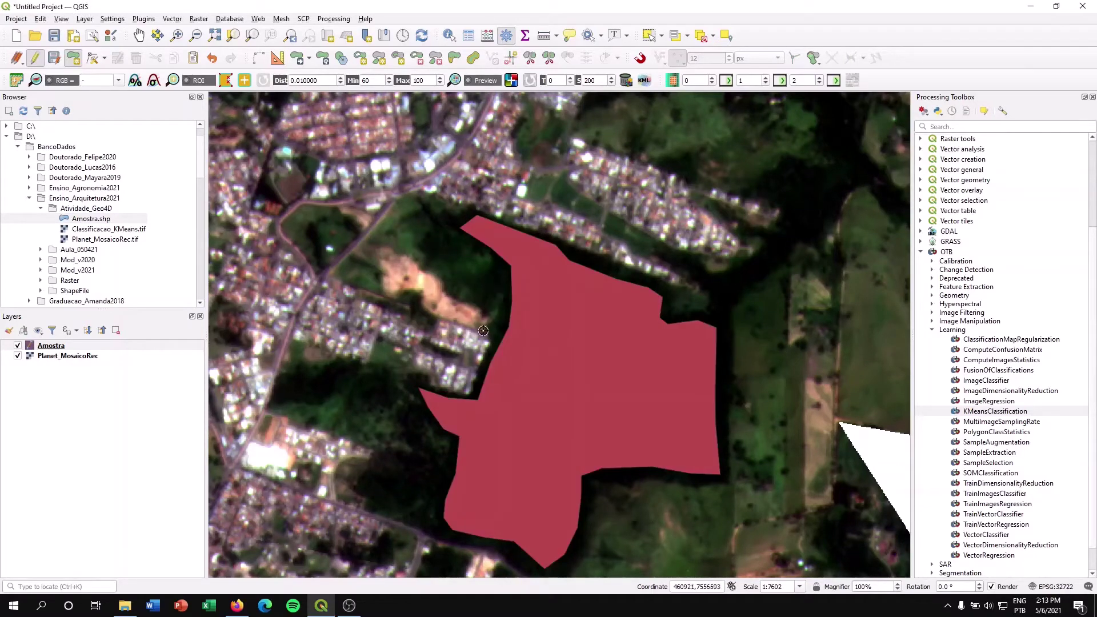
Digitize another forest sample over the dark woodland north of the first one, east of the housing blocks, with id 2
scroll(483, 326, down, 1)
drag(557, 171, 584, 415)
scroll(561, 234, up, 2)
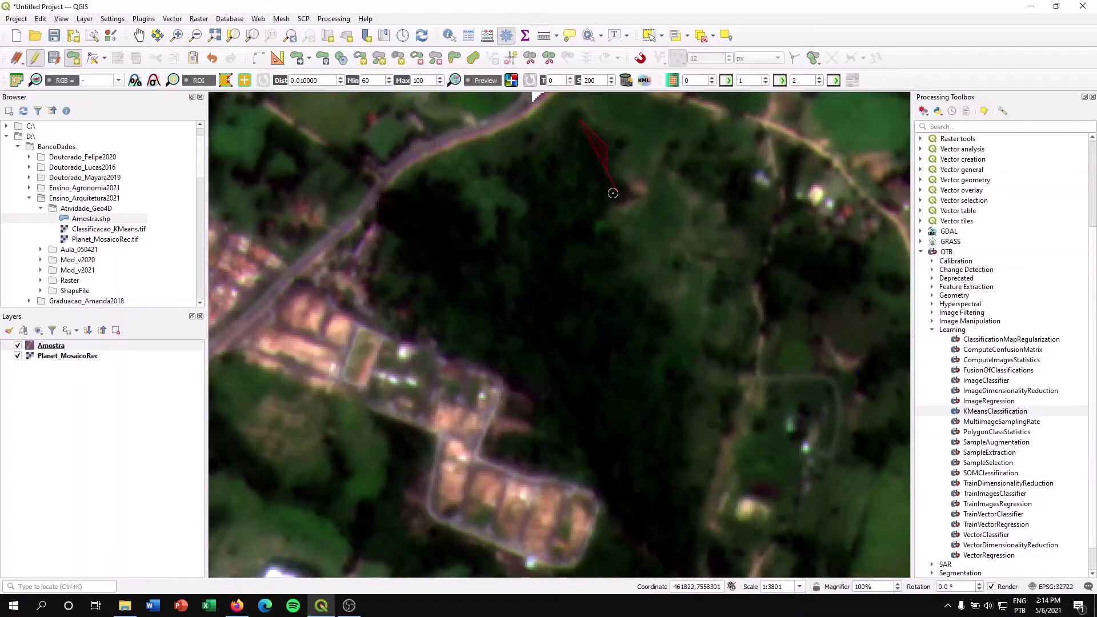
mouse_move(613, 193)
mouse_down()
mouse_move(583, 237)
mouse_move(661, 446)
mouse_move(661, 521)
mouse_move(602, 468)
mouse_move(412, 222)
mouse_move(514, 245)
mouse_move(542, 212)
mouse_move(534, 166)
mouse_up()
right_click(550, 161)
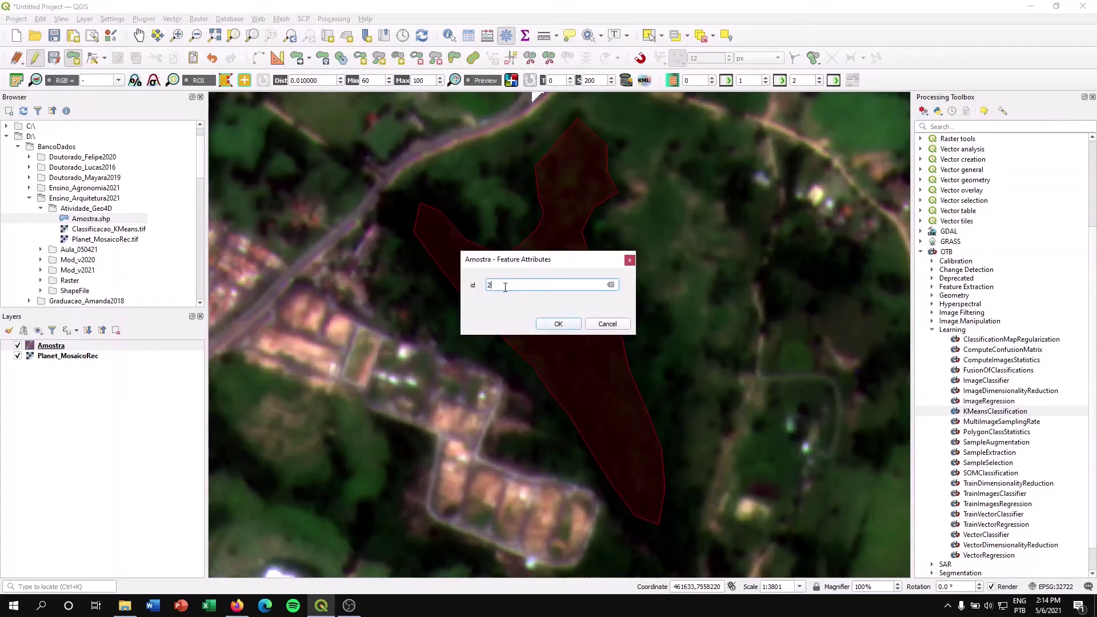
click(557, 323)
Digitize a forest sample over the dark woodland in the south of the mosaic, southwest of the straight green strip, with id 2
scroll(551, 320, down, 4)
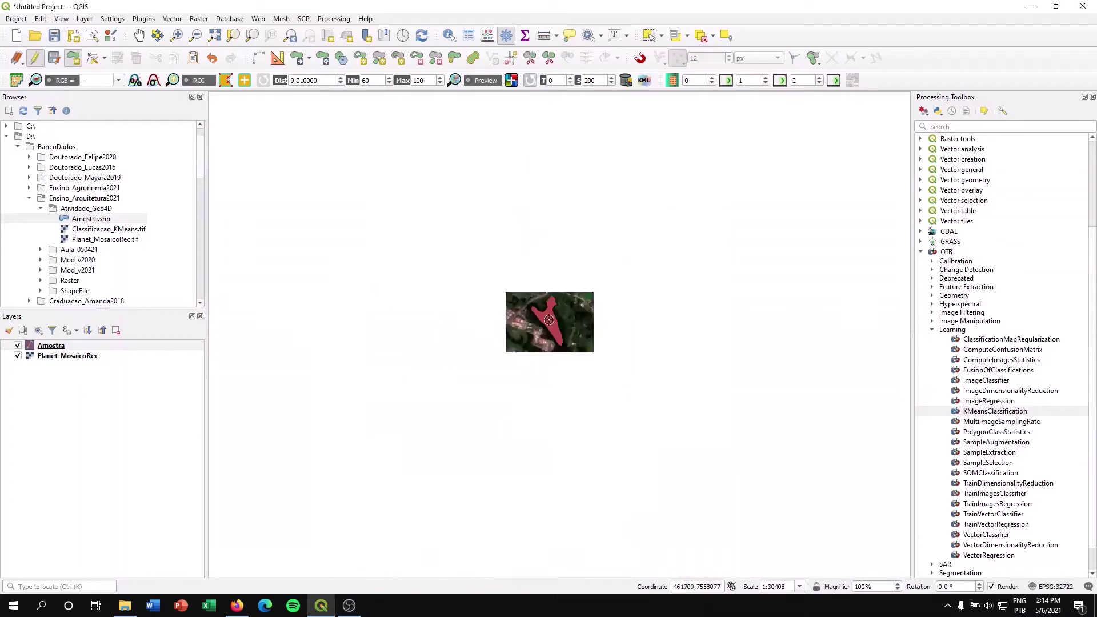
scroll(560, 350, up, 3)
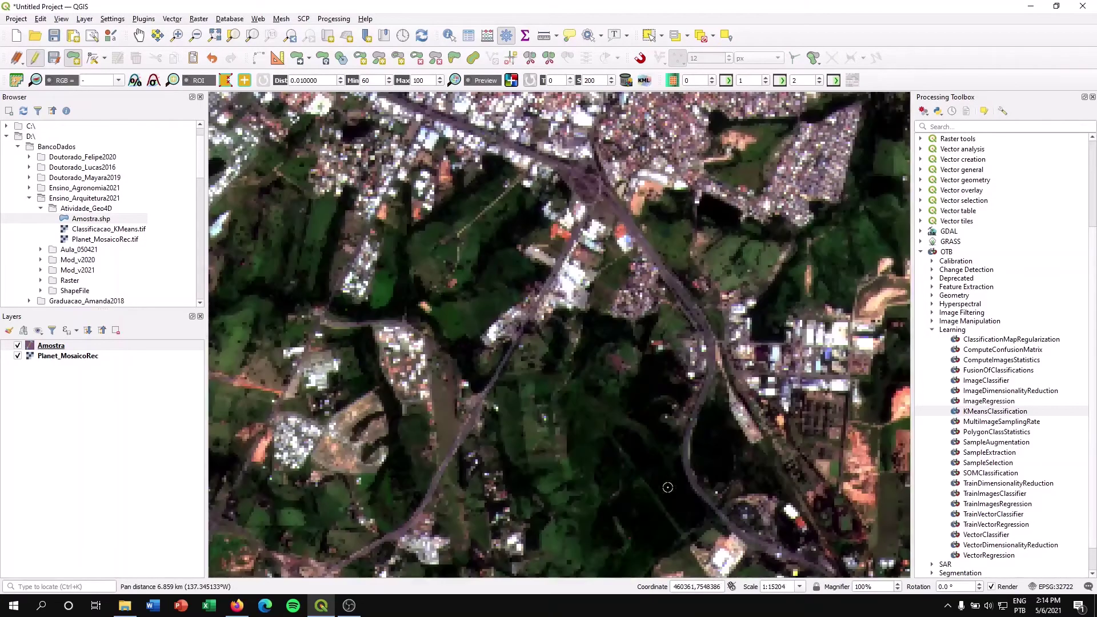
scroll(562, 343, up, 1)
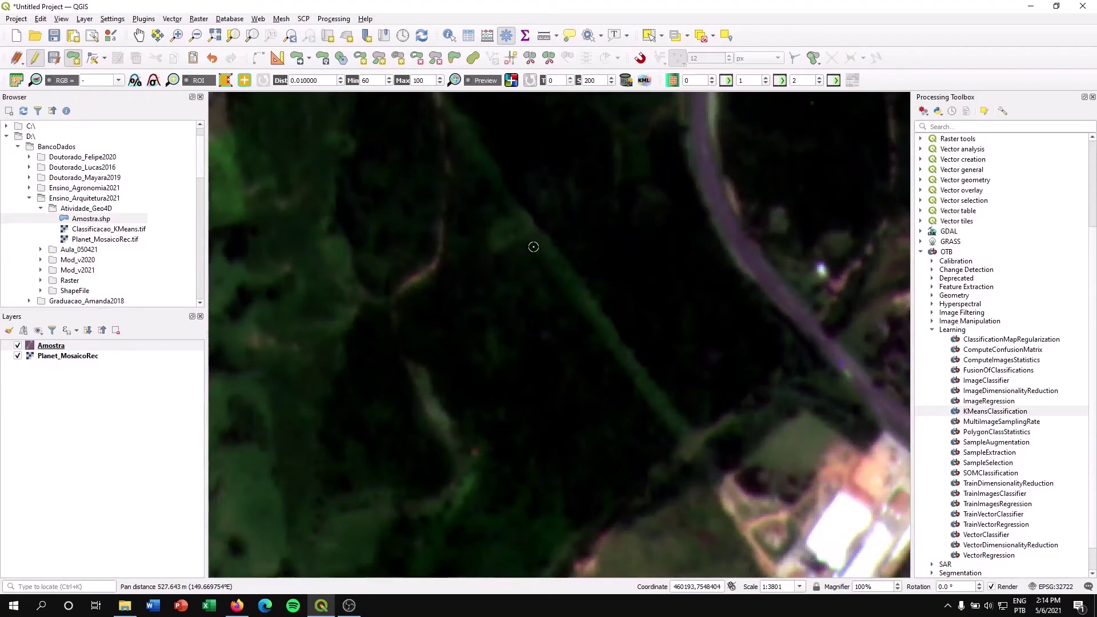
click(667, 439)
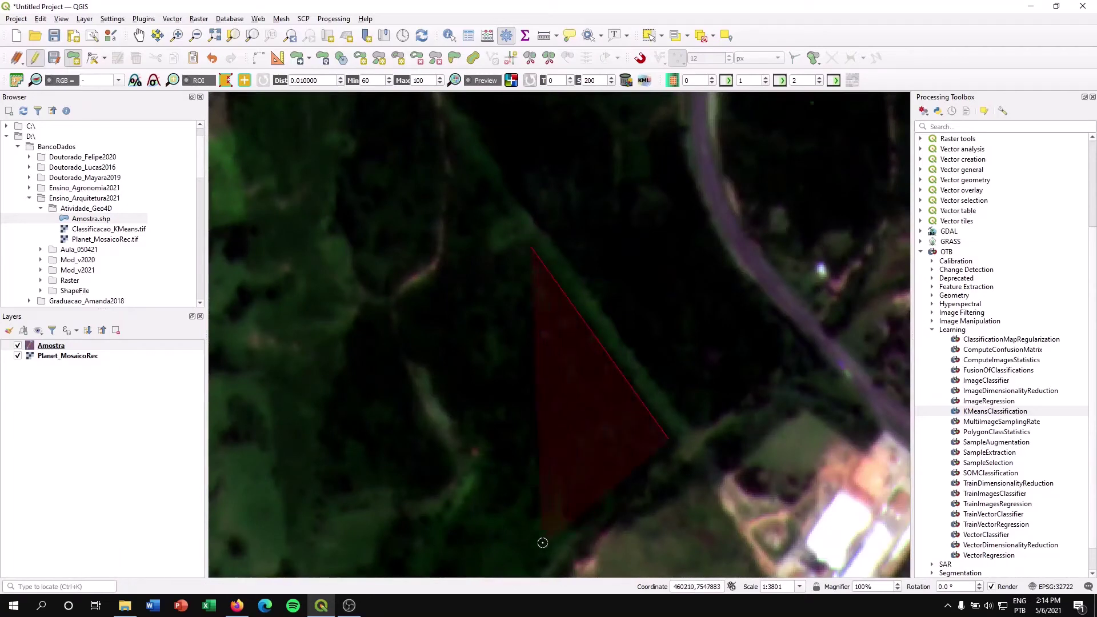
click(501, 571)
click(467, 557)
click(466, 529)
click(508, 474)
click(492, 422)
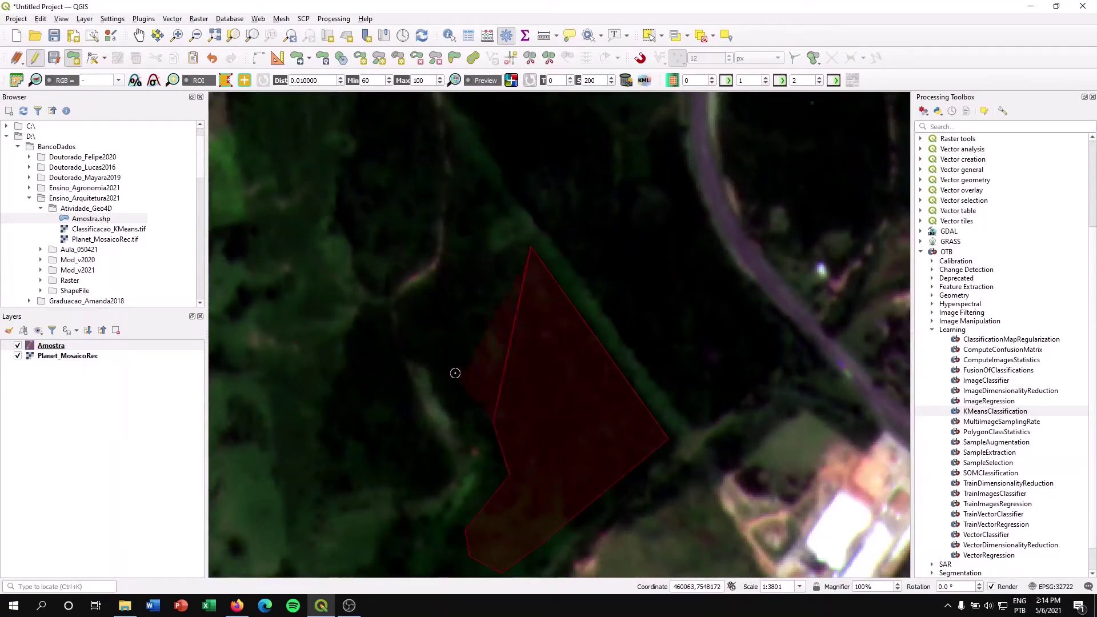
click(431, 334)
click(416, 300)
right_click(416, 301)
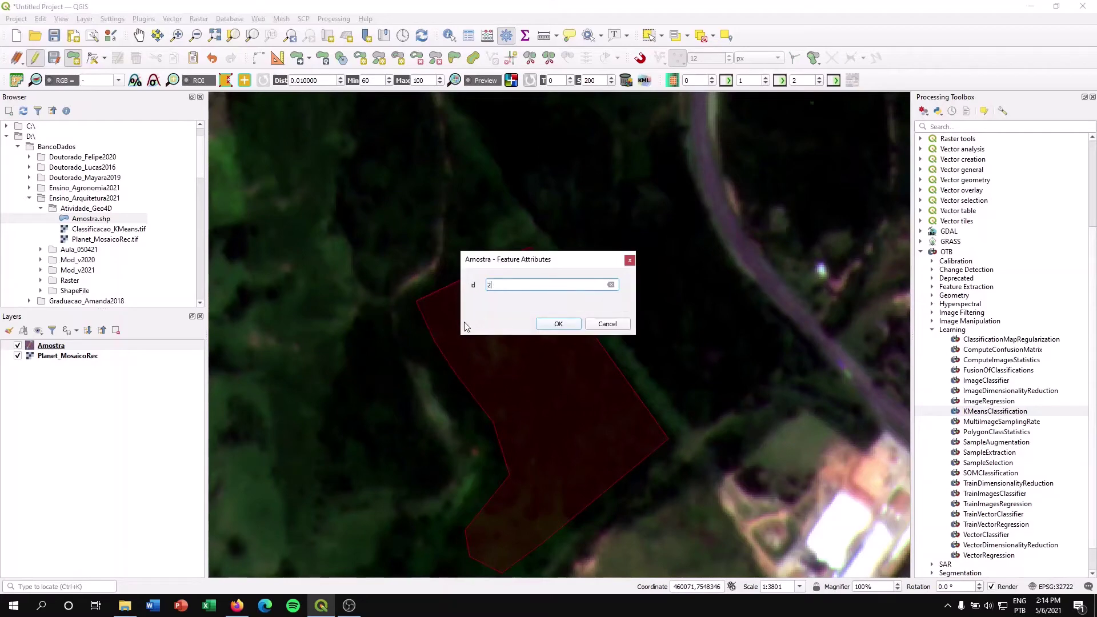
click(558, 323)
Survey the mosaic from the southern woodland up to its northern edge for an open green field to sample
scroll(562, 324, down, 3)
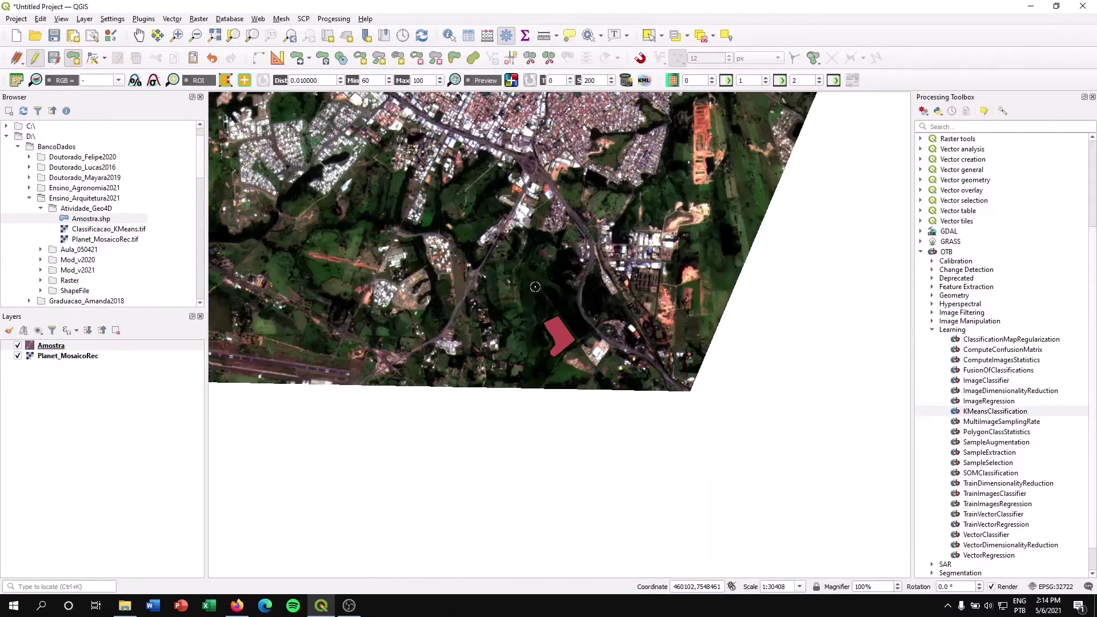
drag(627, 152, 548, 228)
drag(599, 124, 574, 346)
drag(449, 290, 497, 340)
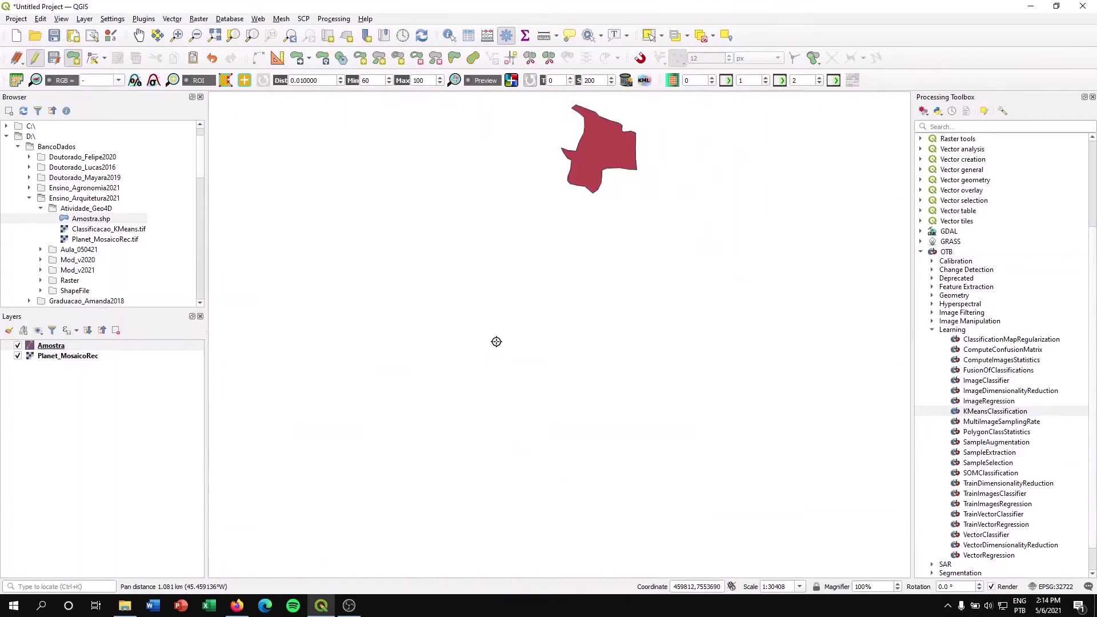
drag(565, 204, 500, 313)
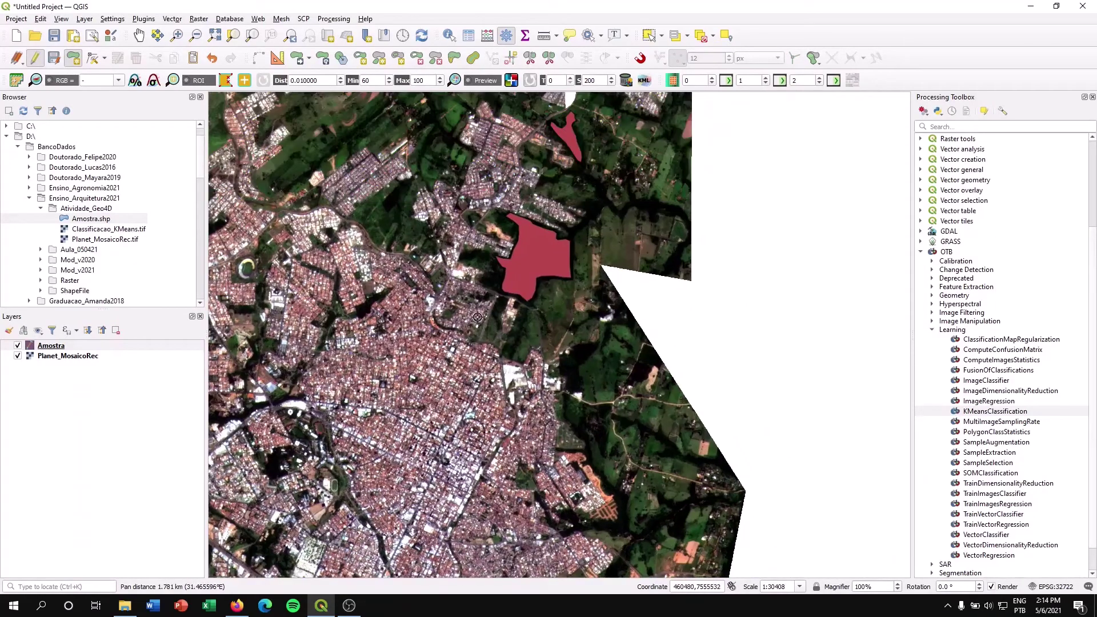
drag(482, 221, 519, 335)
drag(210, 241, 316, 320)
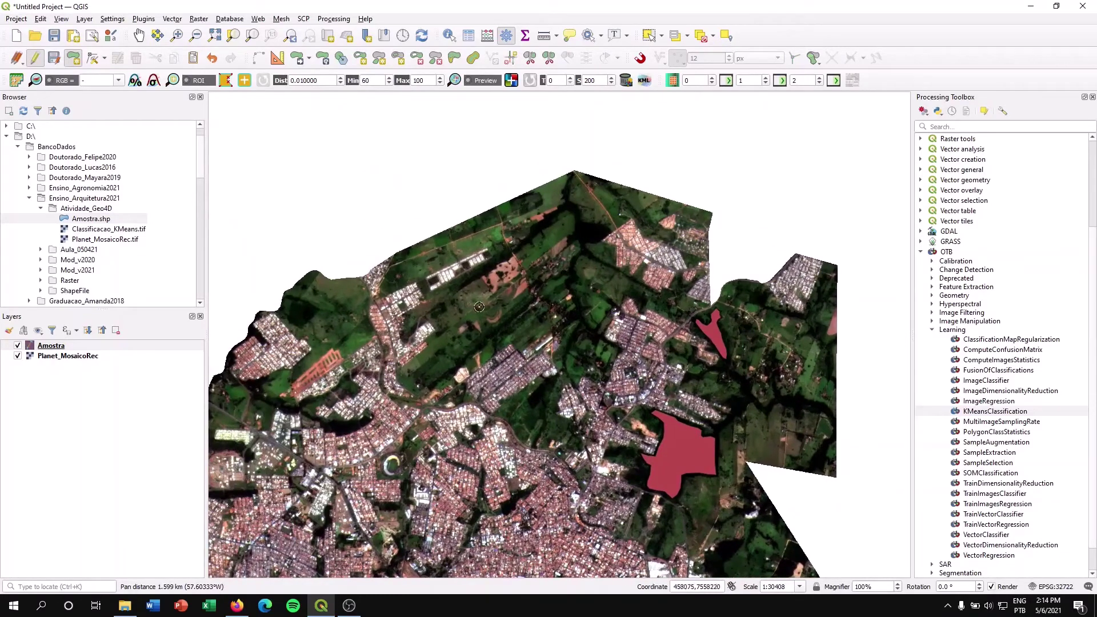
scroll(457, 263, up, 2)
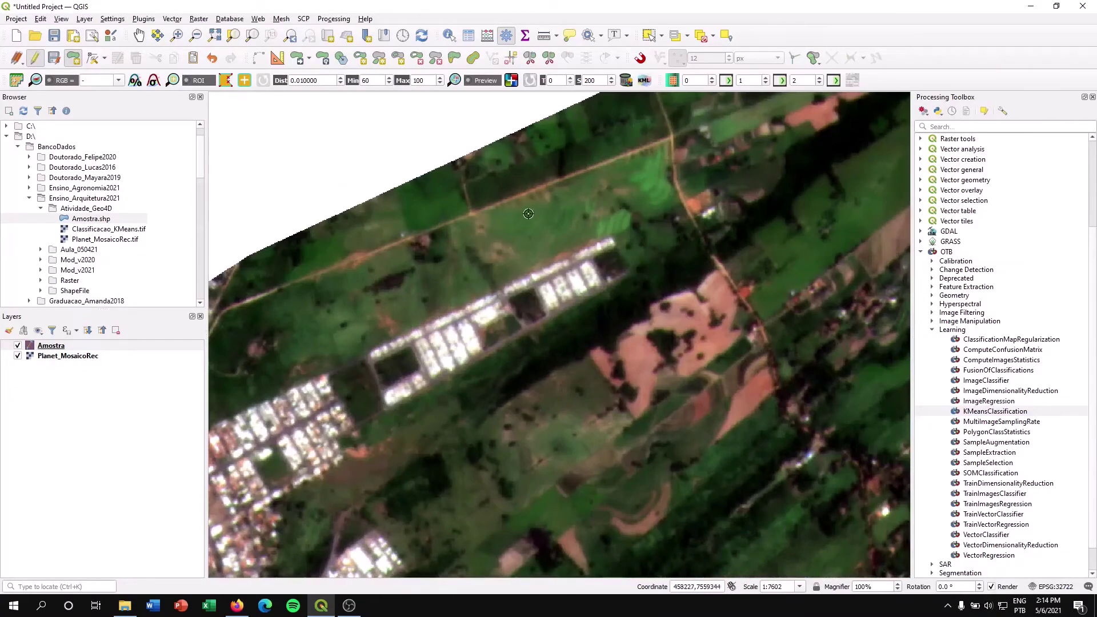
drag(783, 237, 534, 359)
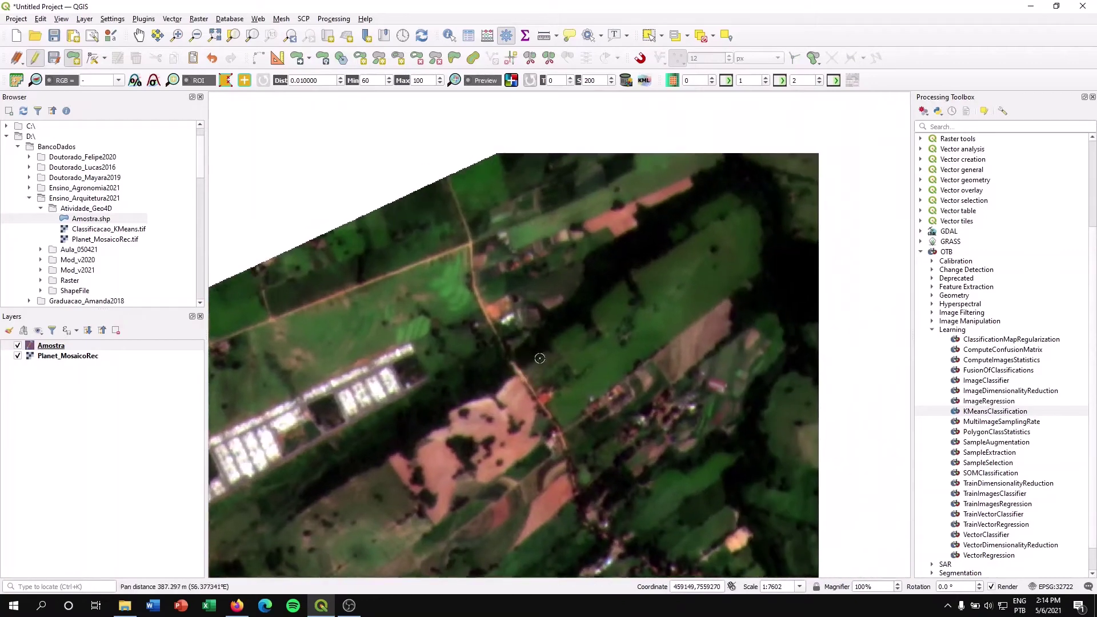
drag(747, 194, 505, 291)
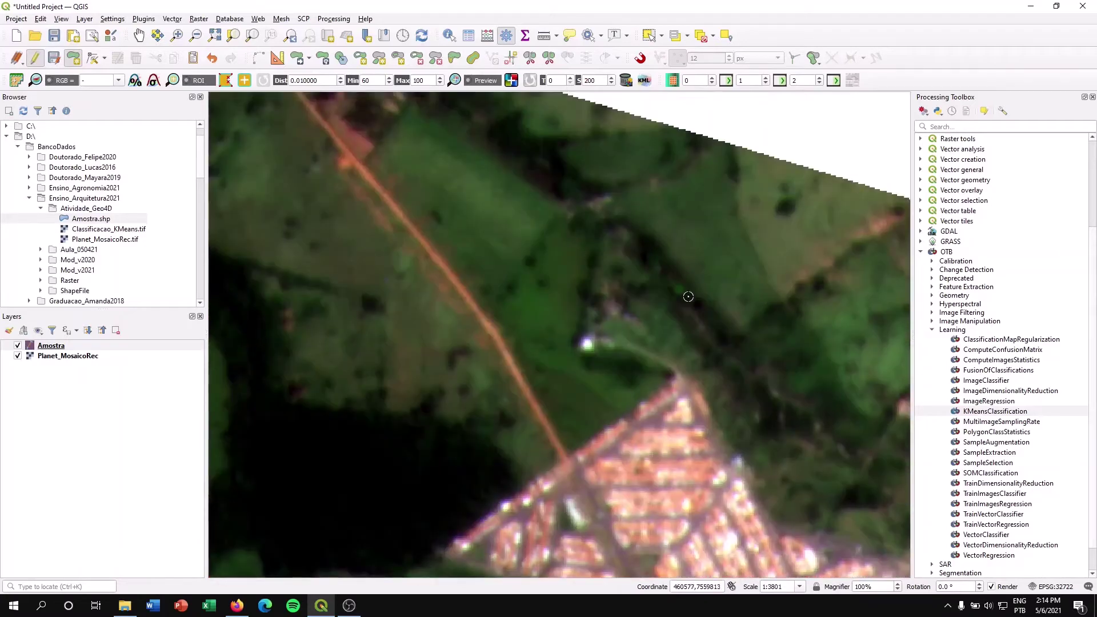
drag(690, 302, 501, 358)
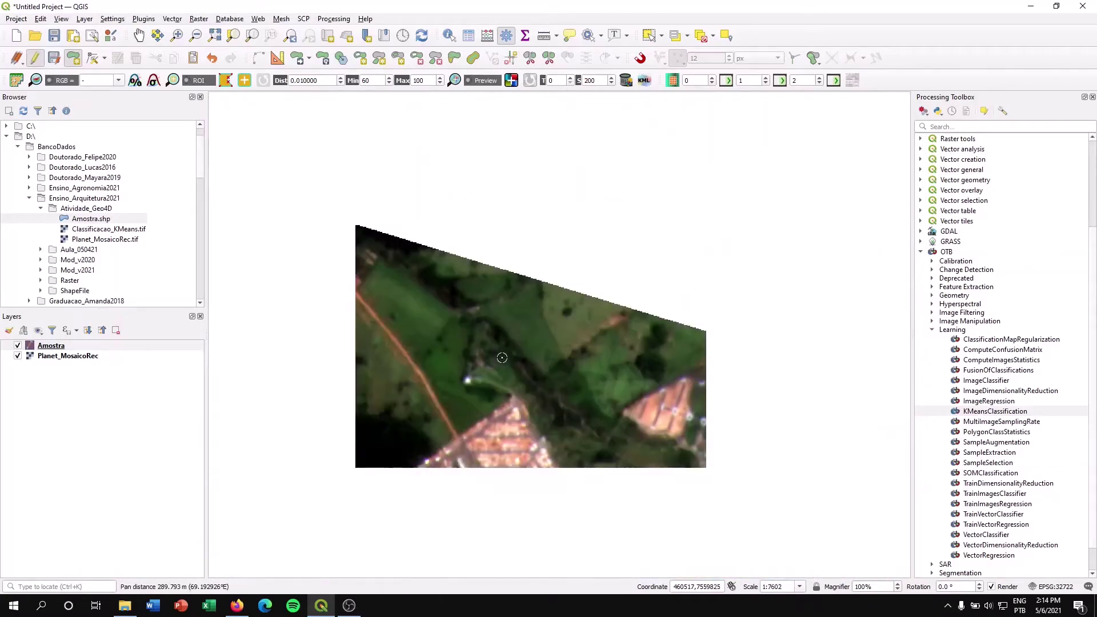
Digitize a polygon over the green field between the dirt road and the housing blocks near the northern edge, with id 3
click(360, 288)
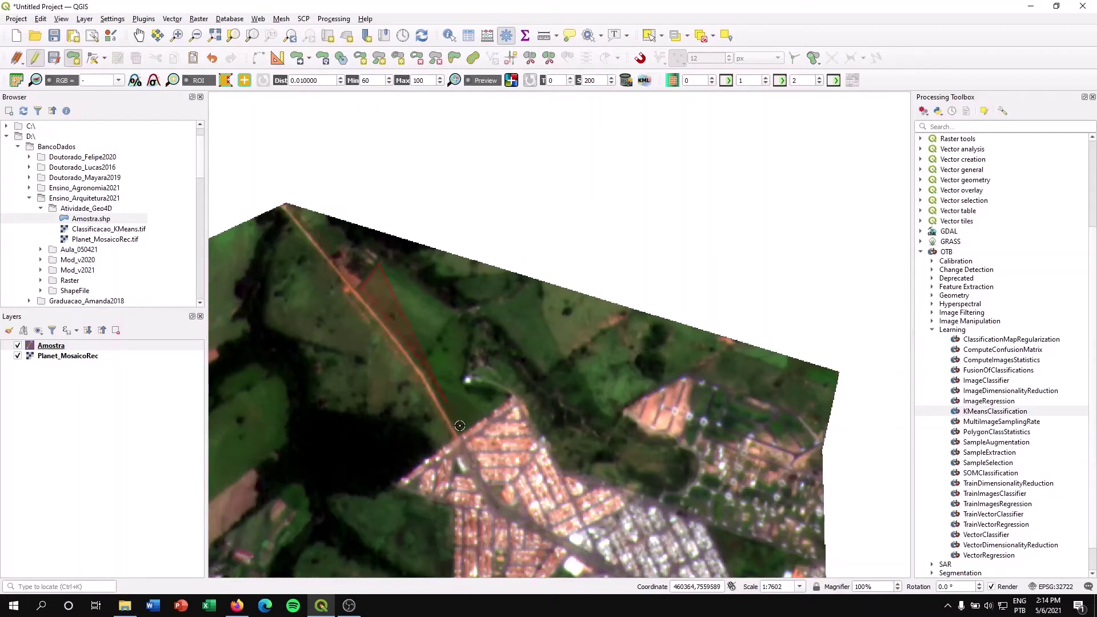
click(507, 396)
click(477, 399)
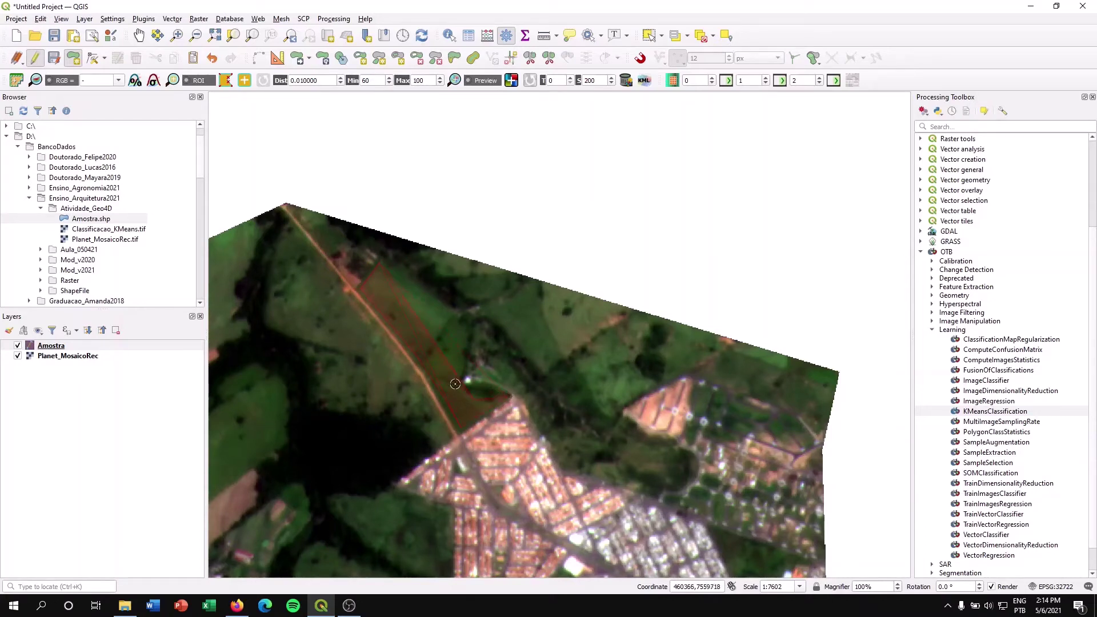
click(449, 321)
right_click(419, 287)
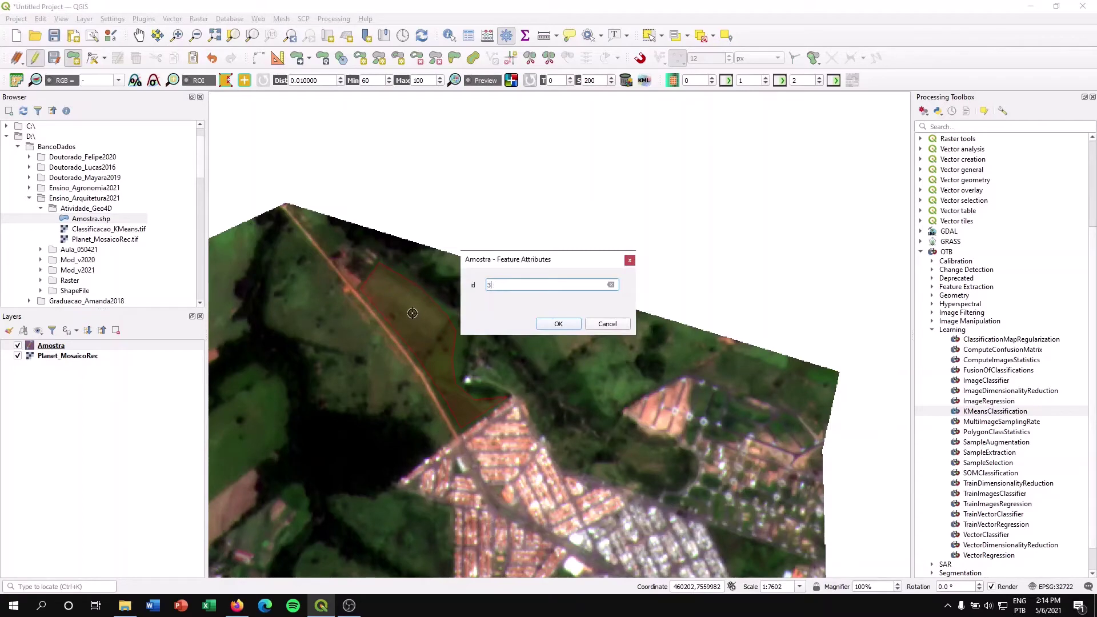
click(552, 325)
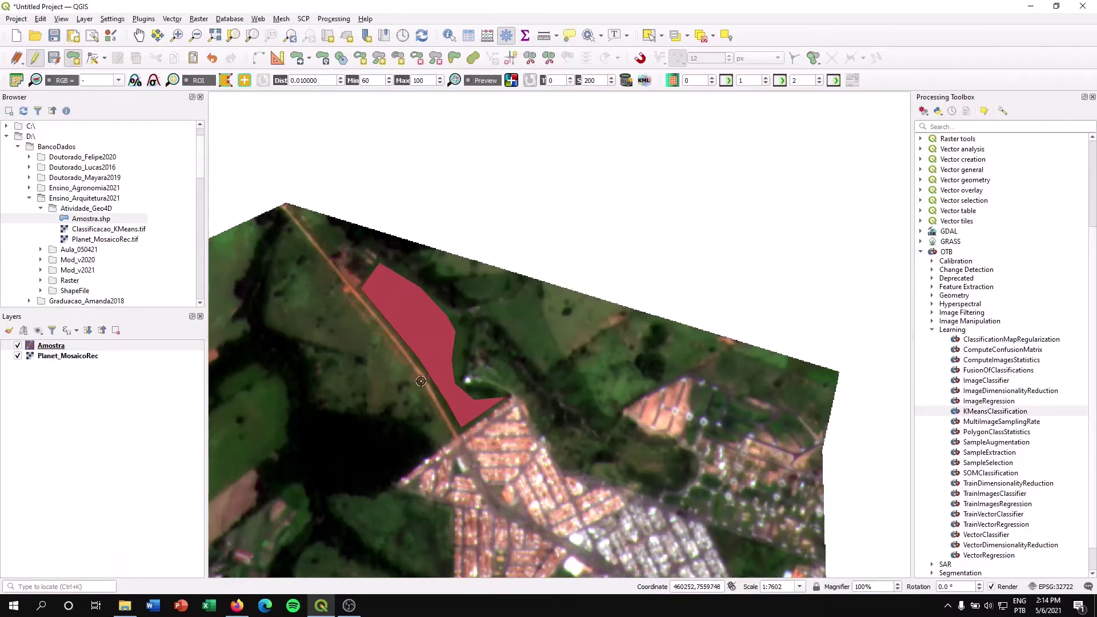
Digitize a sample polygon over the light green pasture along the mosaic's northwestern edge, near its northern apex, and save it in Amostra
drag(409, 342, 591, 310)
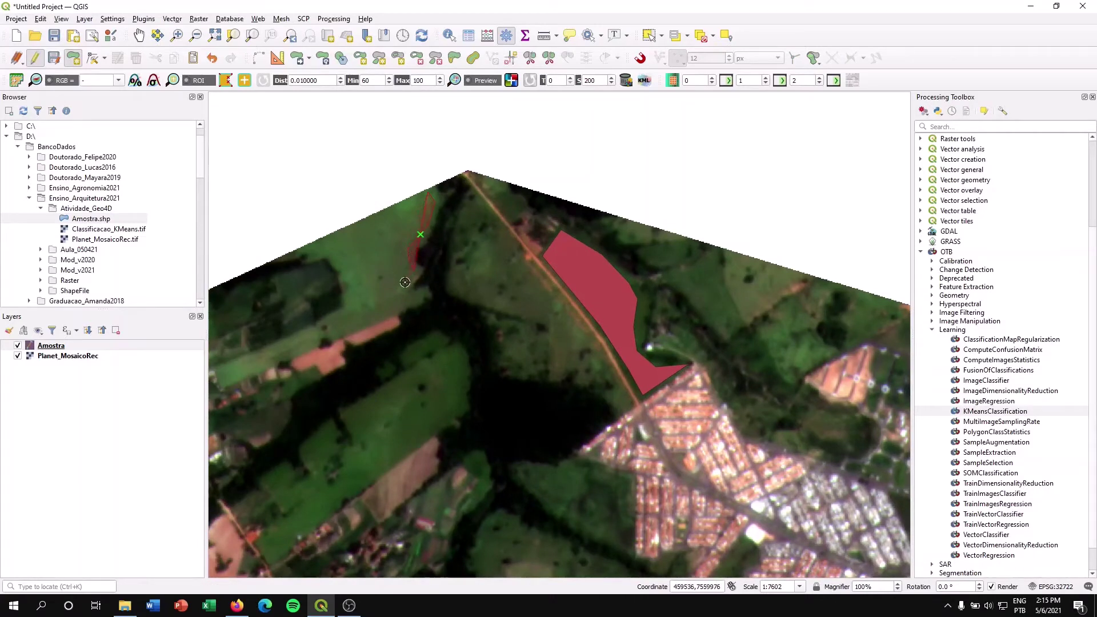
click(414, 301)
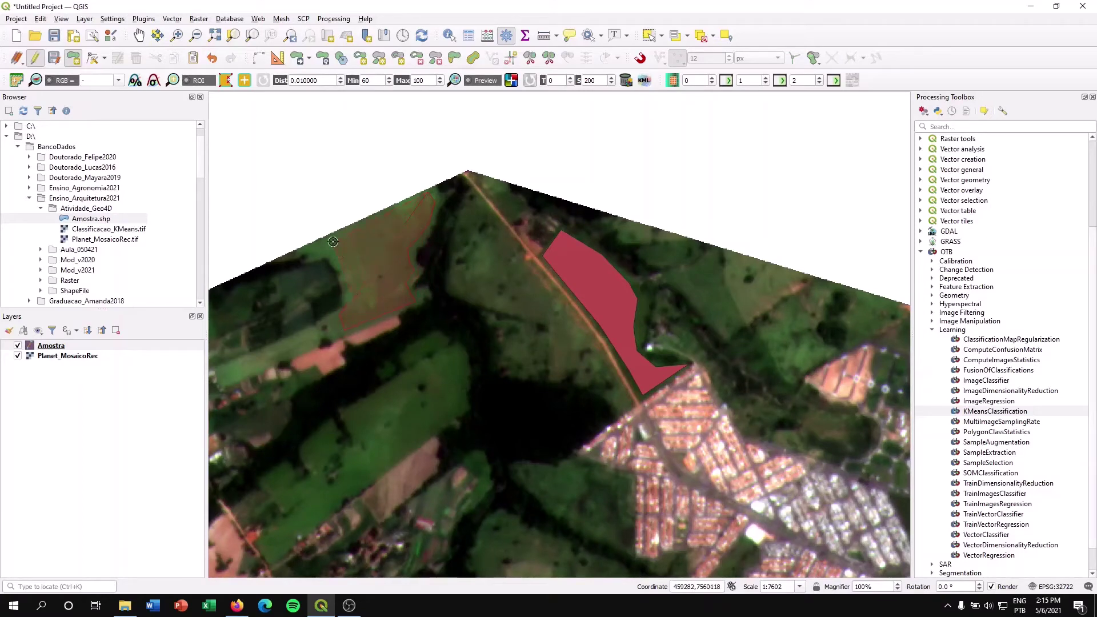
scroll(378, 278, up, 1)
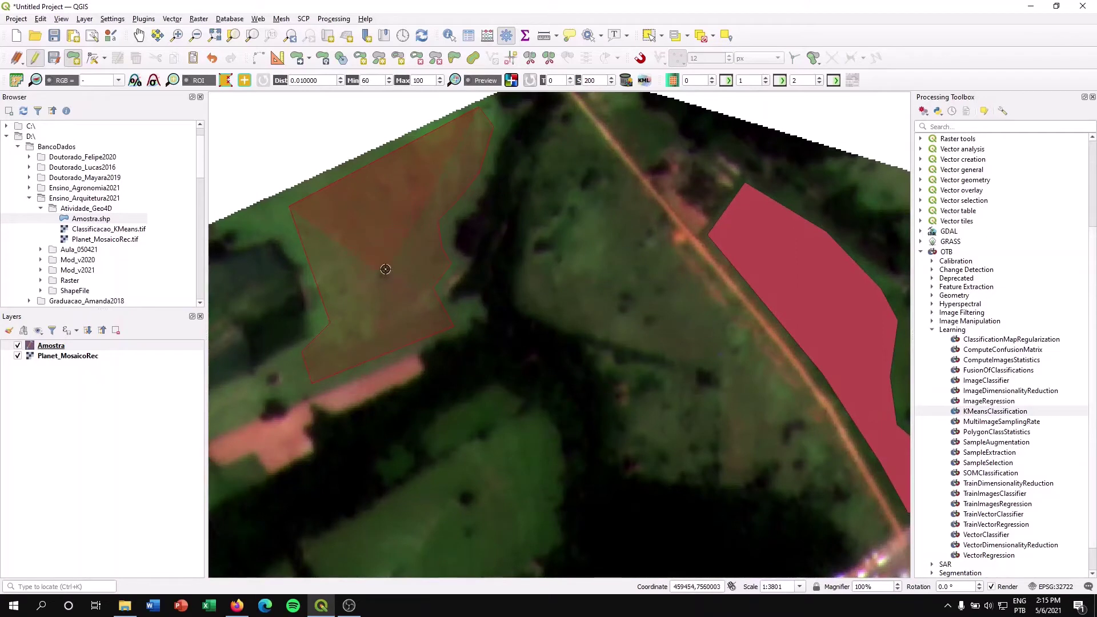
right_click(370, 192)
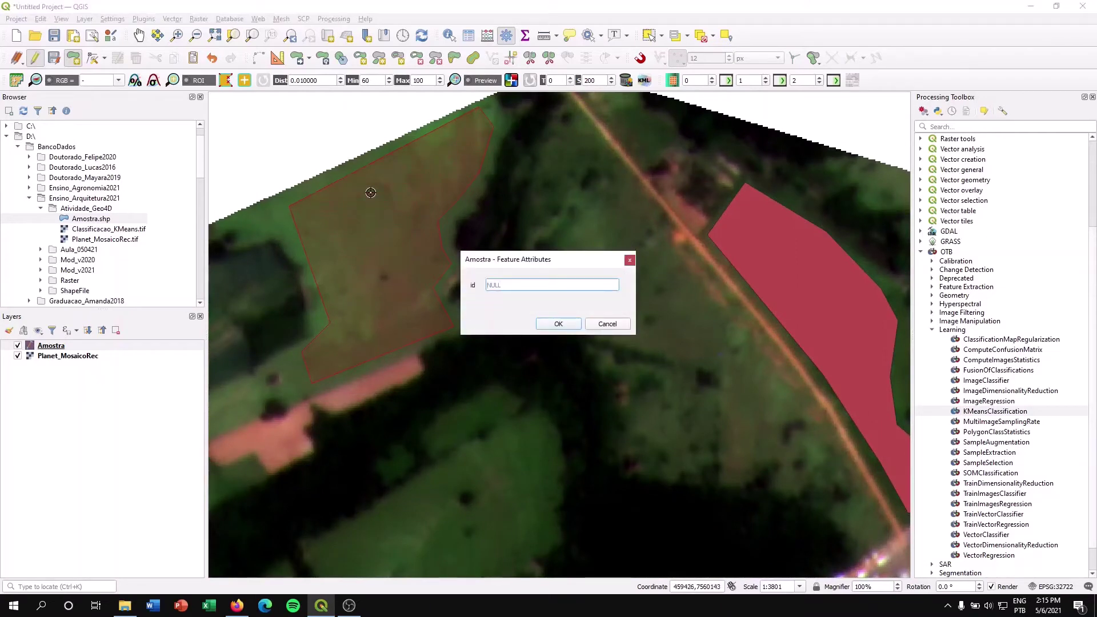
click(551, 324)
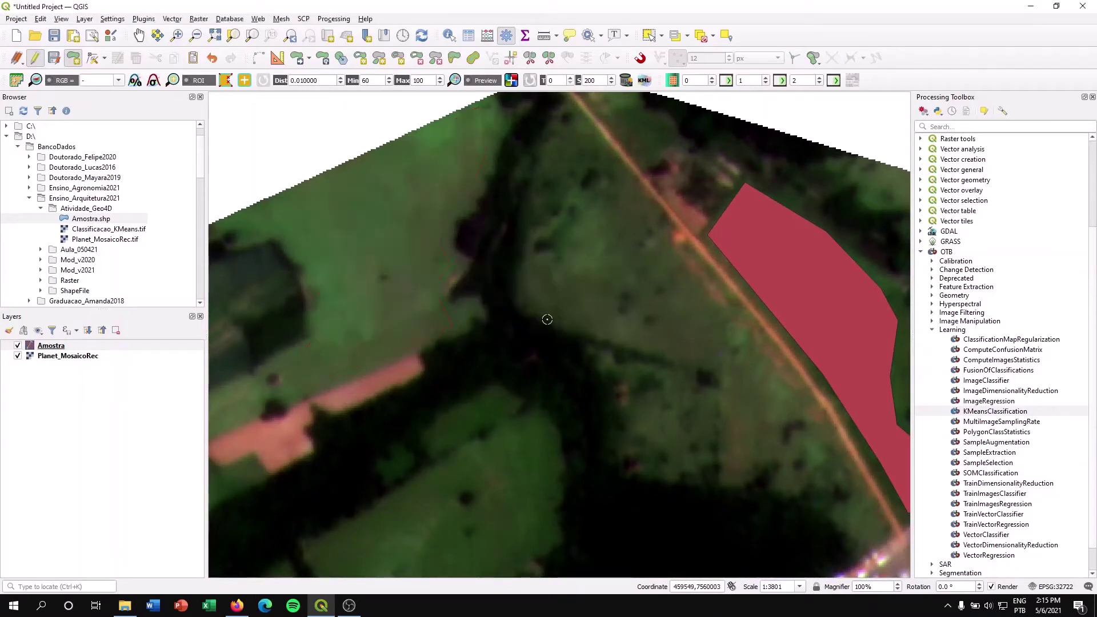
Add a four-sided Amostra polygon over the field between the two dirt tracks, directly above the white notch on the eastern edge
scroll(448, 267, down, 2)
drag(448, 268, 386, 132)
drag(514, 371, 446, 183)
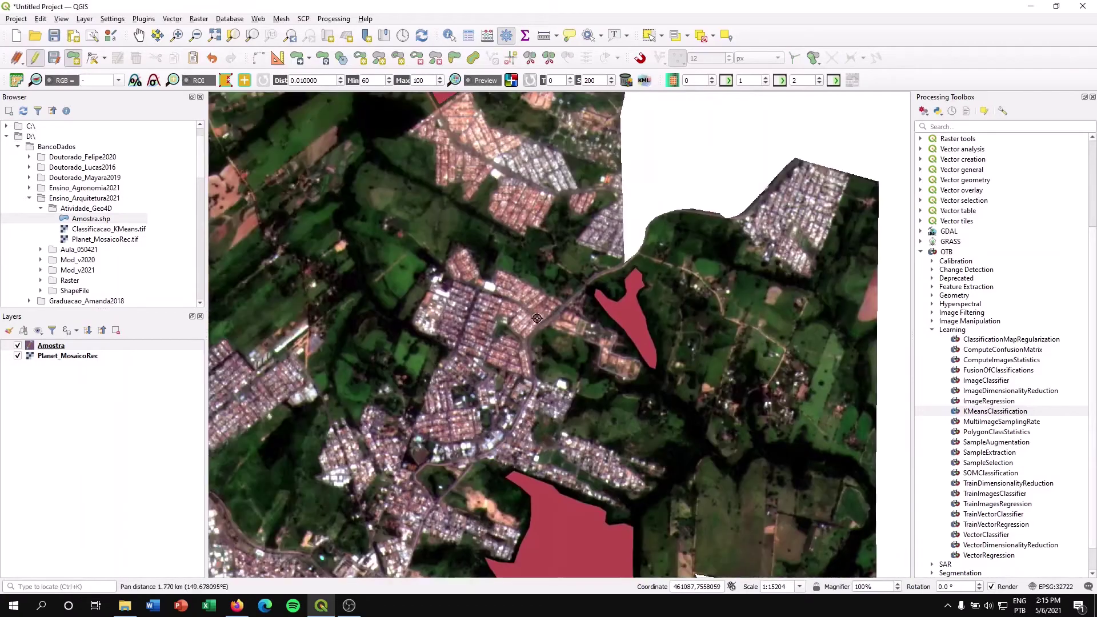
drag(685, 320, 445, 197)
drag(670, 264, 527, 190)
scroll(508, 371, up, 2)
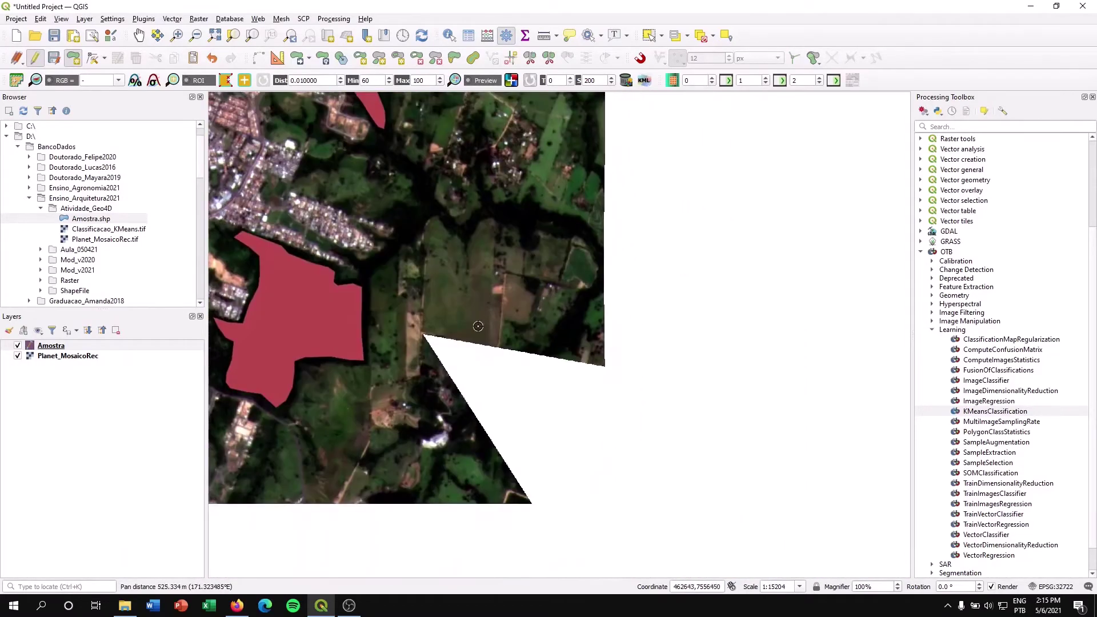
drag(403, 247, 492, 355)
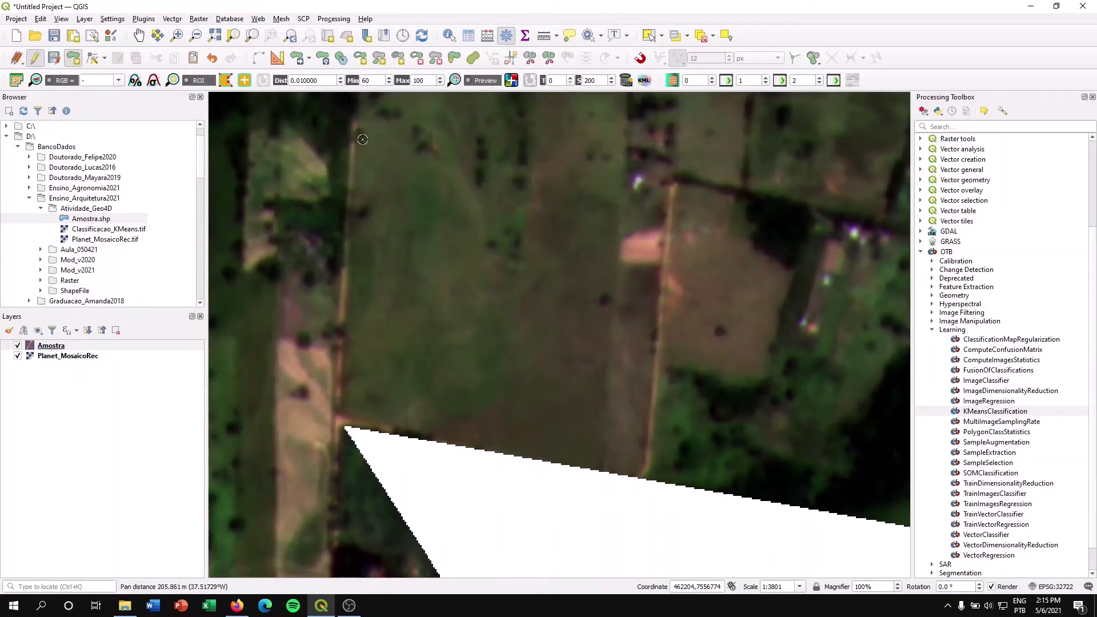
click(349, 410)
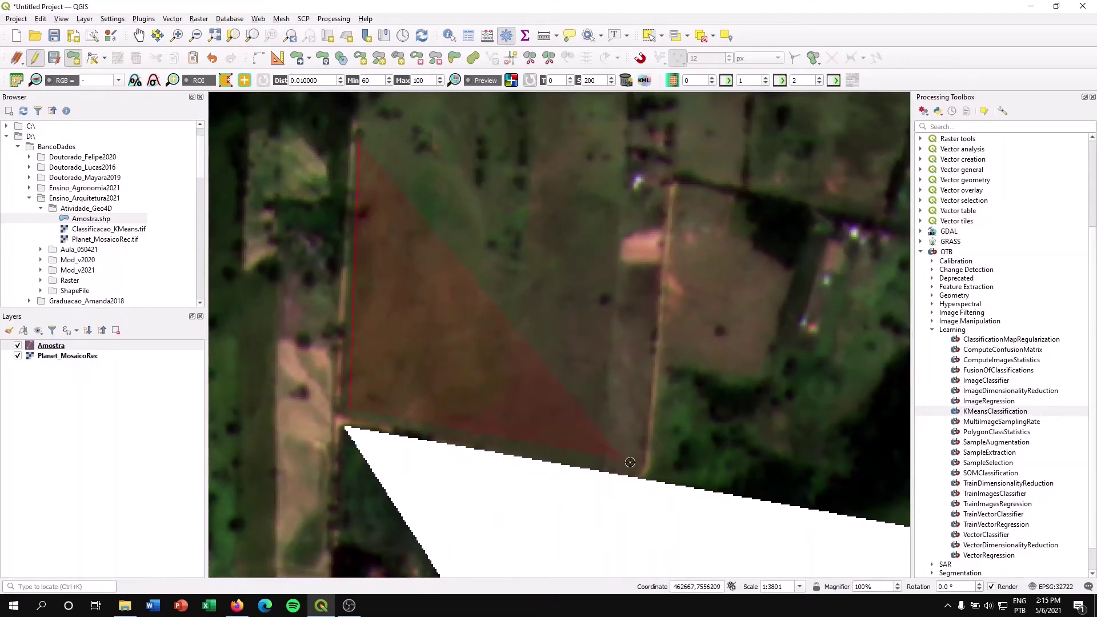
click(641, 468)
click(661, 184)
right_click(521, 169)
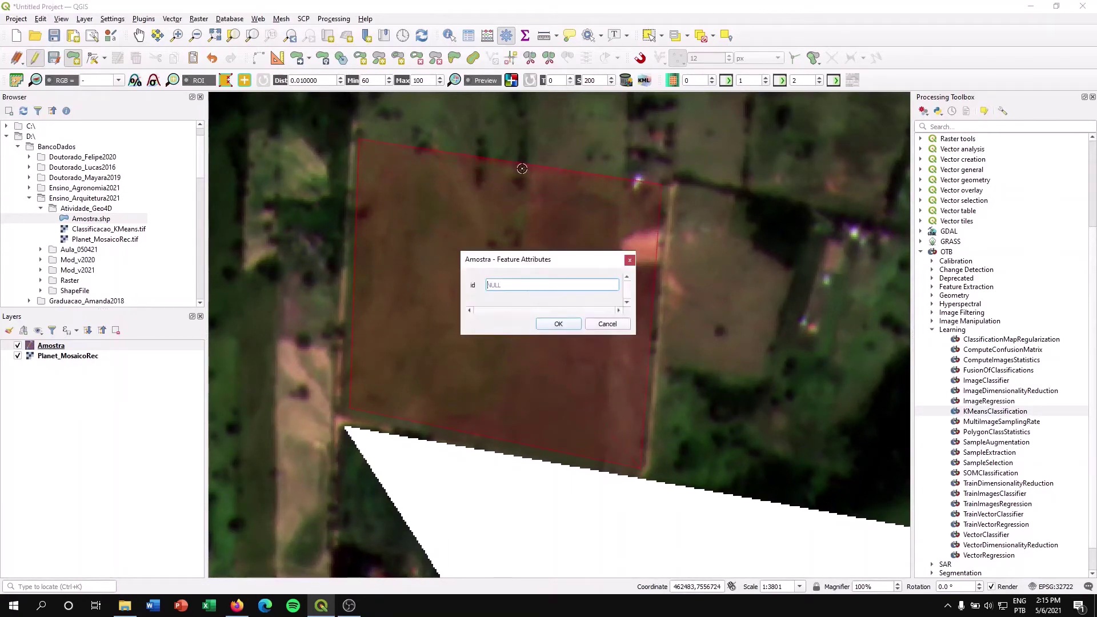
key(Return)
Add a four-sided Amostra polygon over the tan and brown field strips near the mosaic's southeastern edge
scroll(543, 274, down, 2)
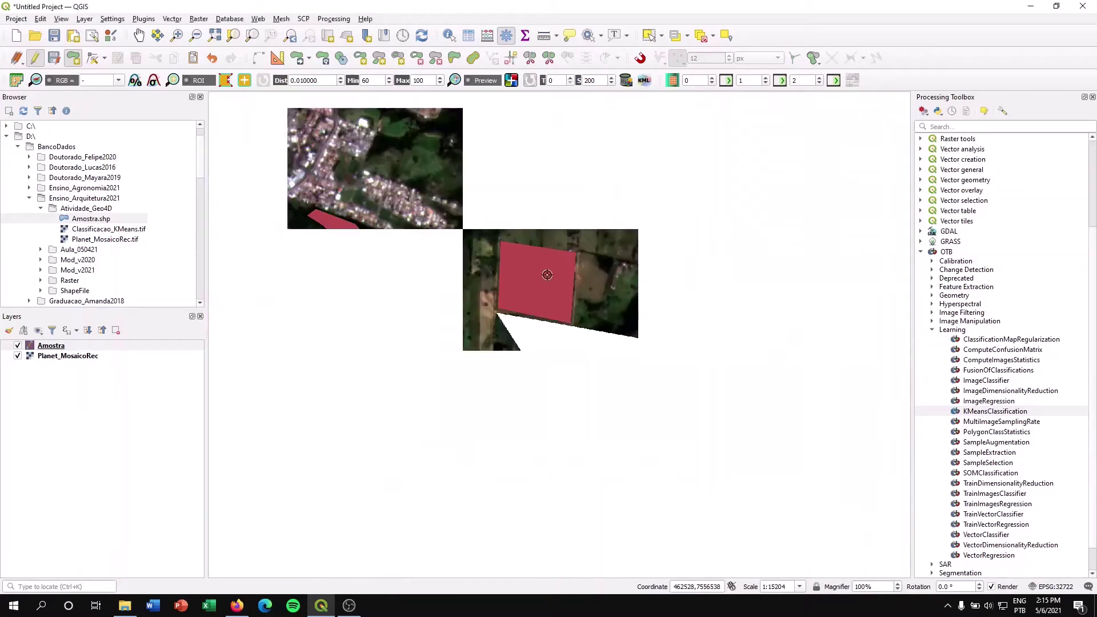
drag(483, 324, 483, 217)
drag(483, 485, 485, 263)
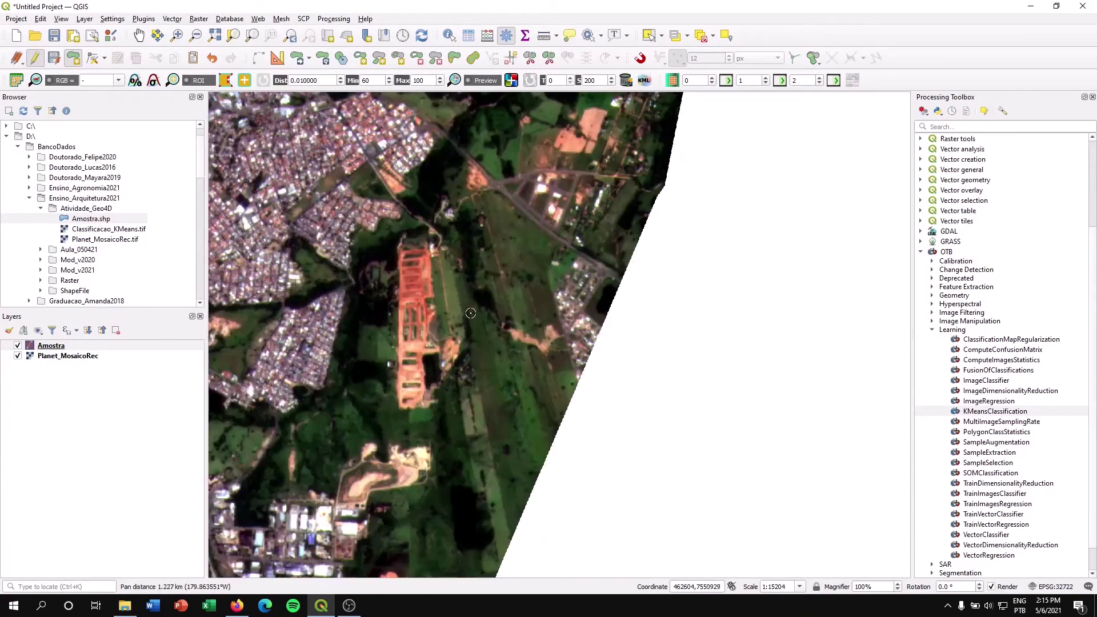
drag(441, 455, 533, 367)
scroll(494, 351, up, 2)
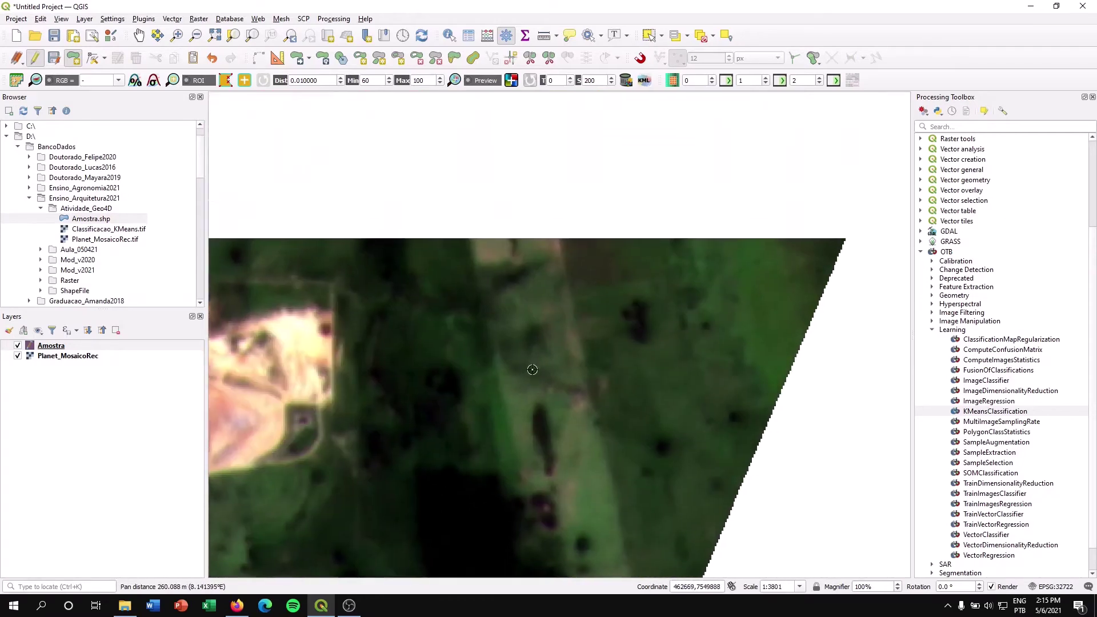
drag(647, 295, 578, 300)
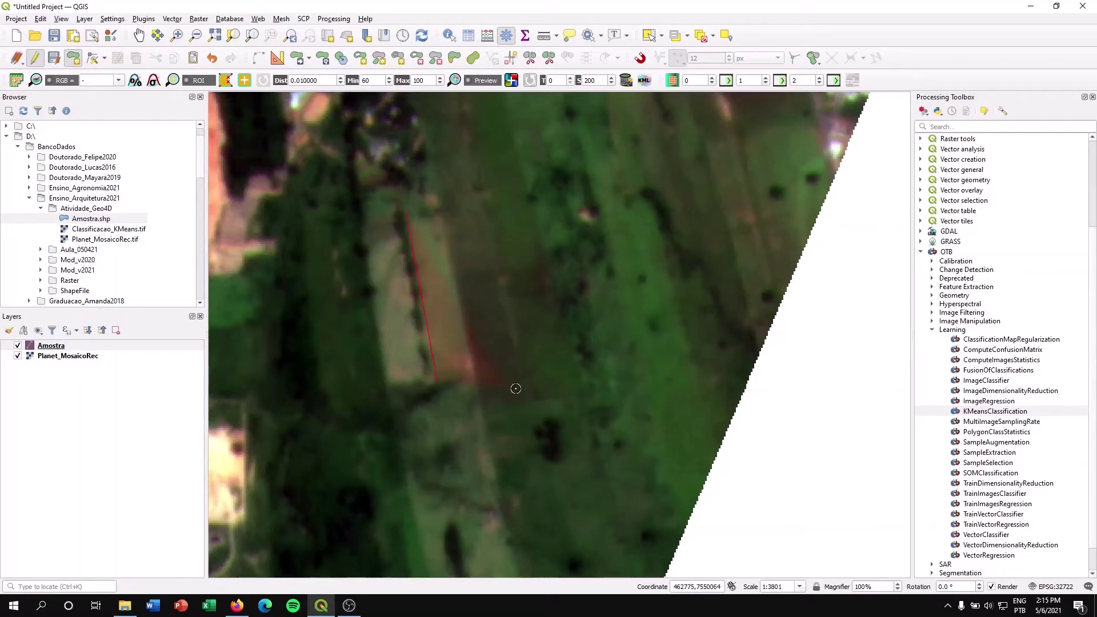
click(522, 179)
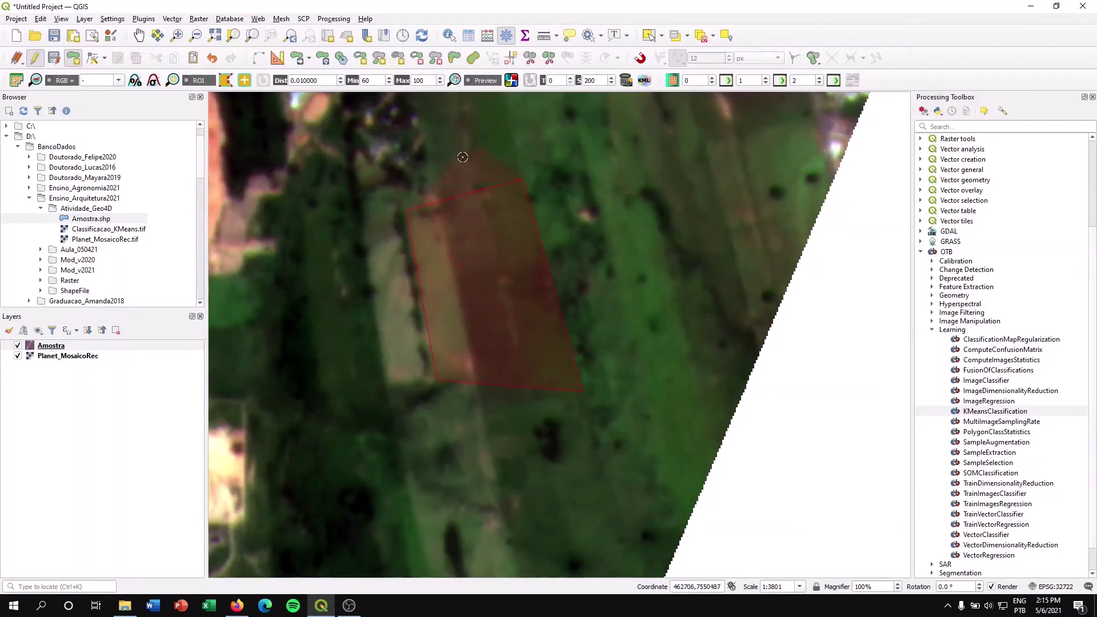
right_click(429, 220)
key(Return)
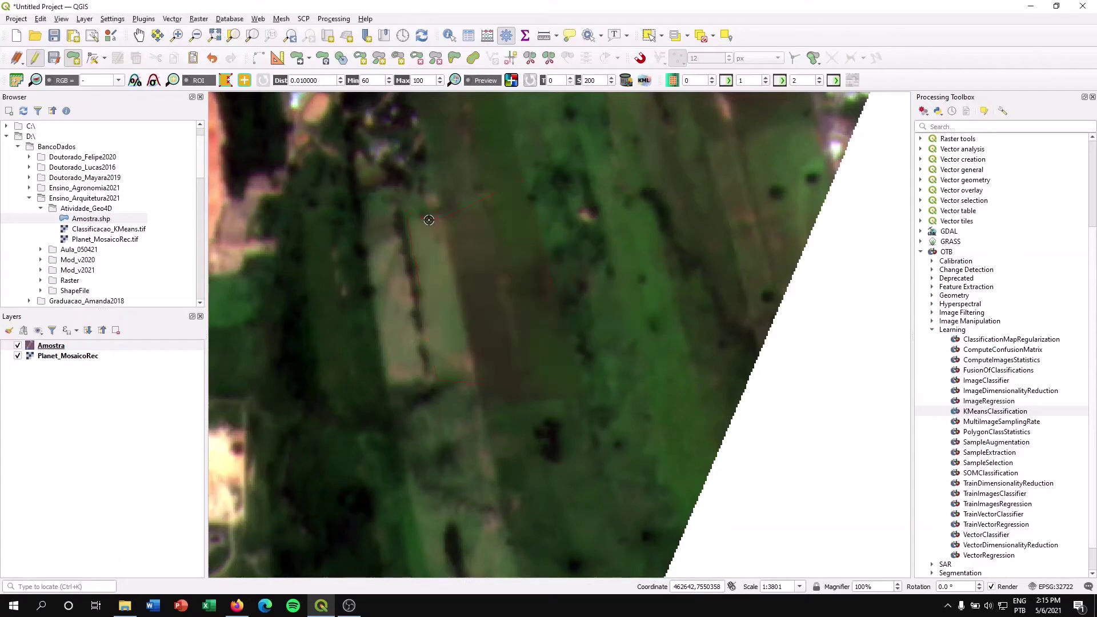
Add an Amostra polygon over the bright green field just east of the elongated housing block in the south
scroll(429, 220, down, 2)
drag(381, 243, 628, 399)
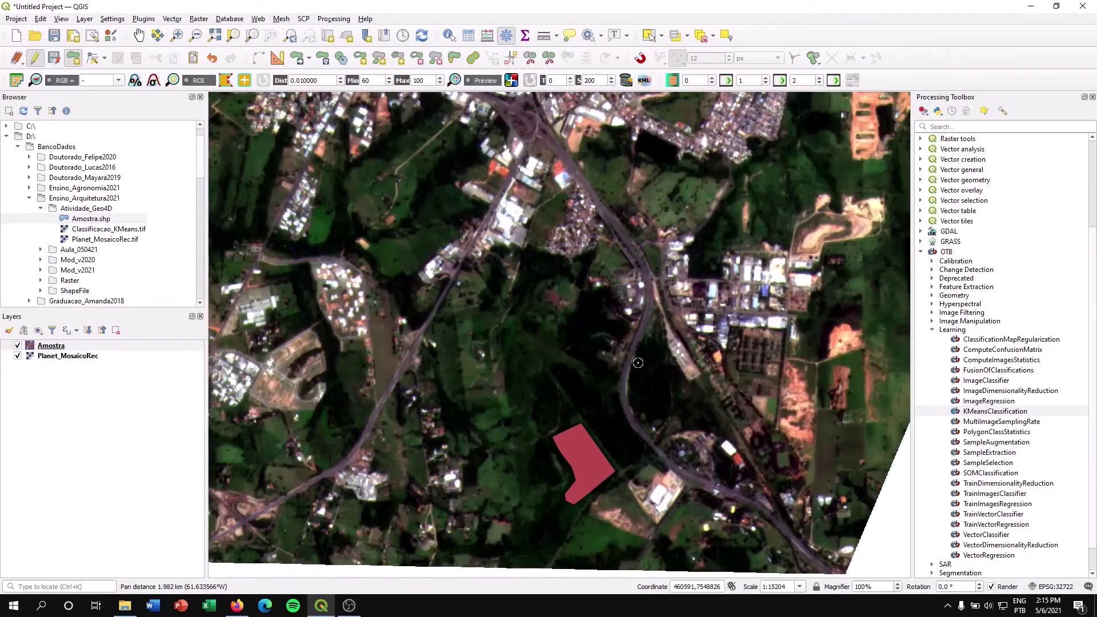
scroll(527, 302, up, 2)
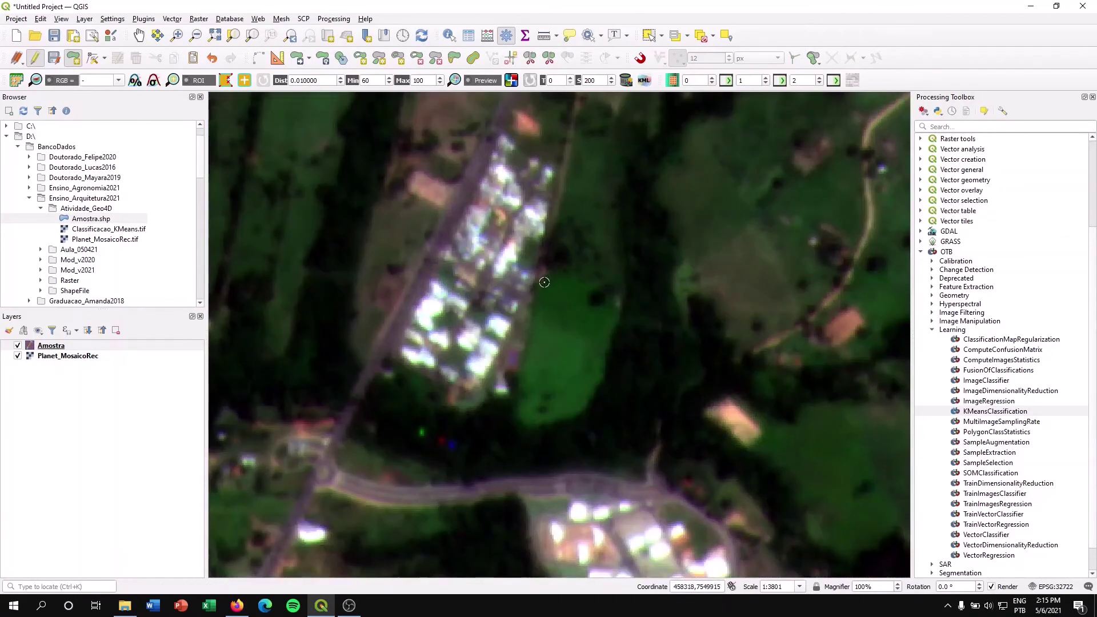
click(525, 420)
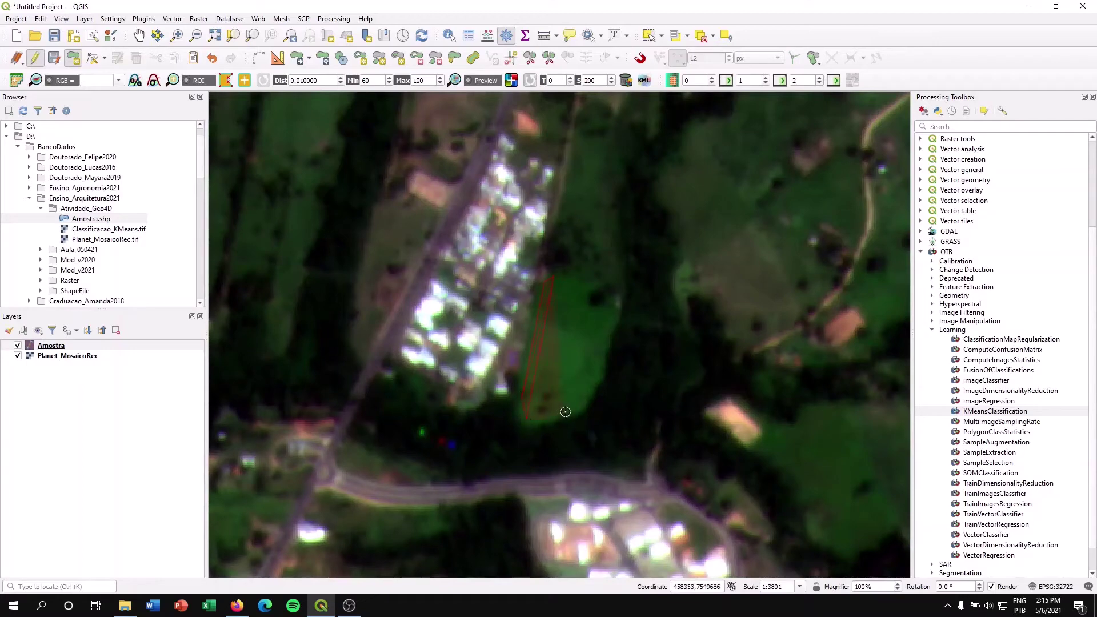
right_click(585, 295)
key(Return)
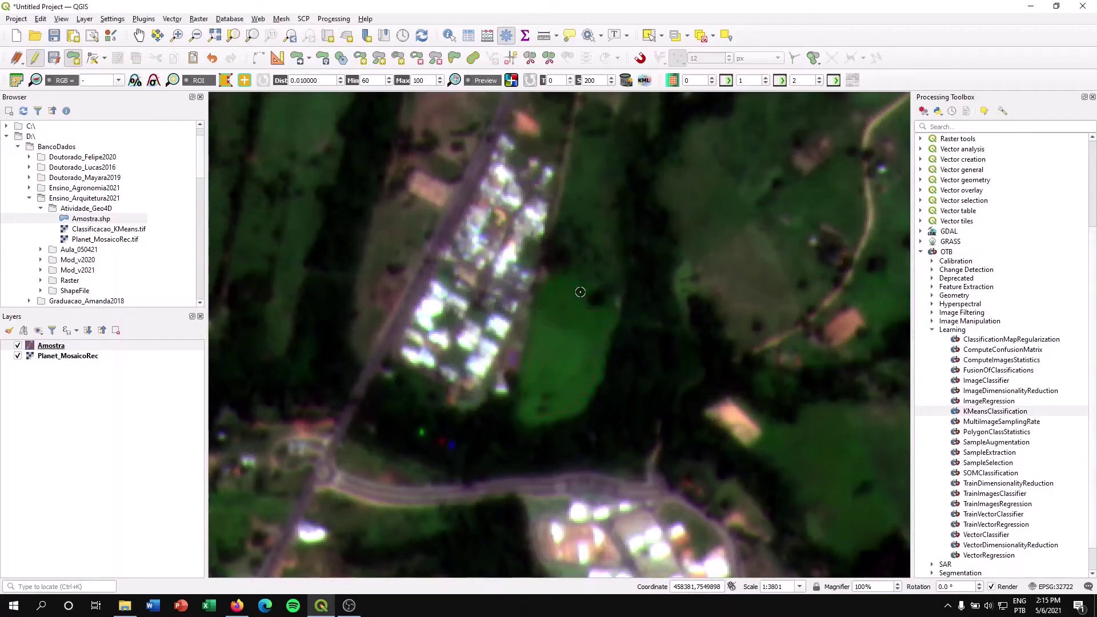
Add a small Amostra polygon over the bright green rectangular plot among the southwestern farmland
scroll(582, 296, down, 3)
drag(442, 254, 742, 302)
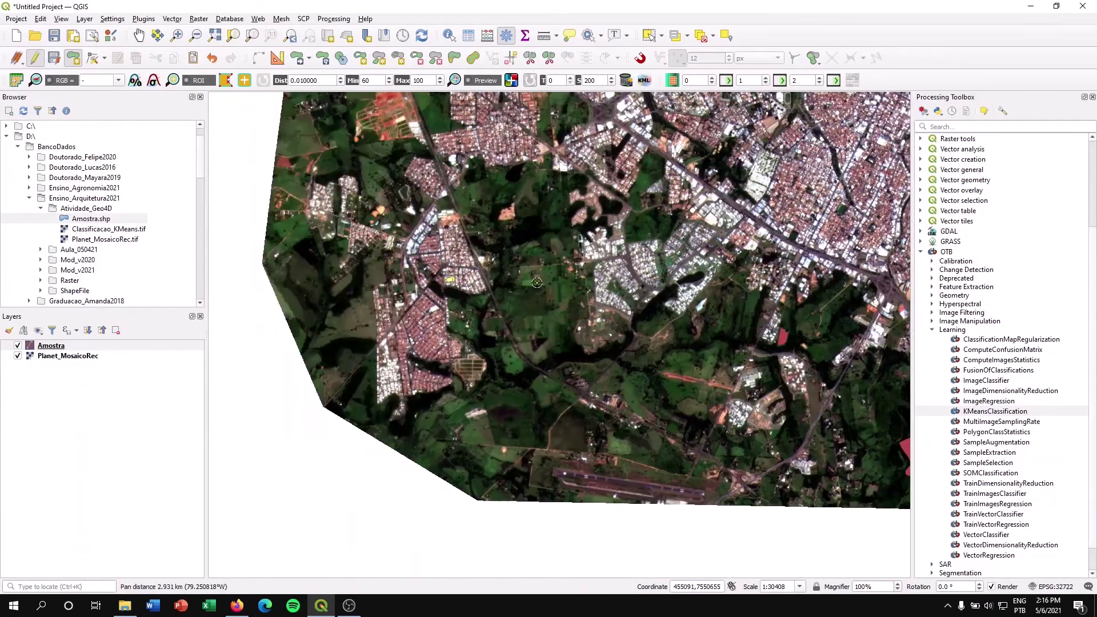
scroll(514, 241, up, 3)
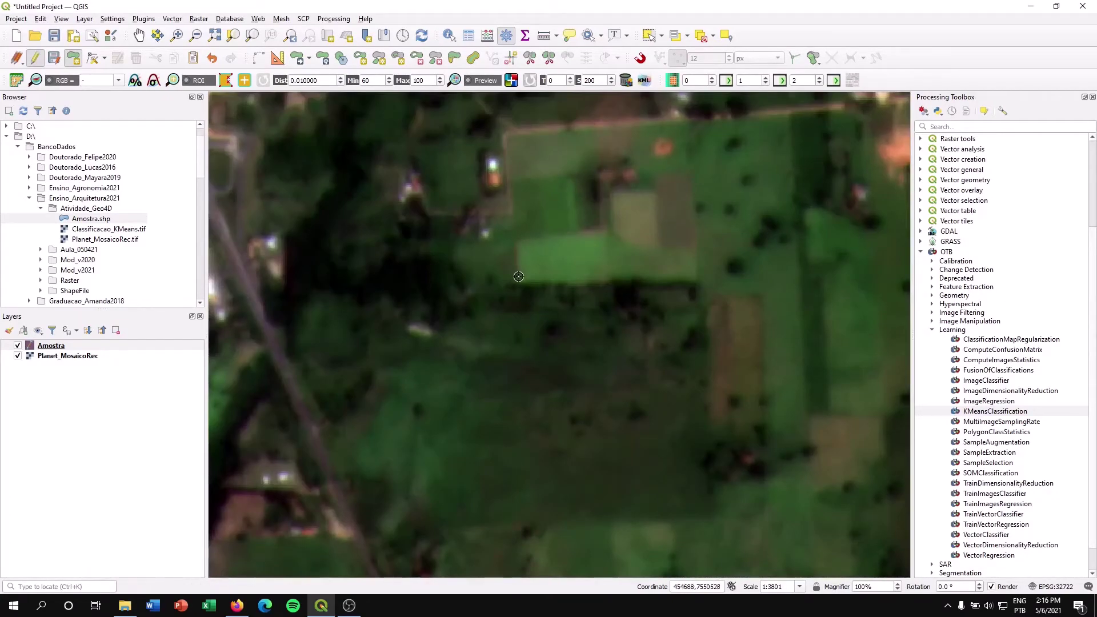
click(607, 275)
click(599, 226)
right_click(599, 226)
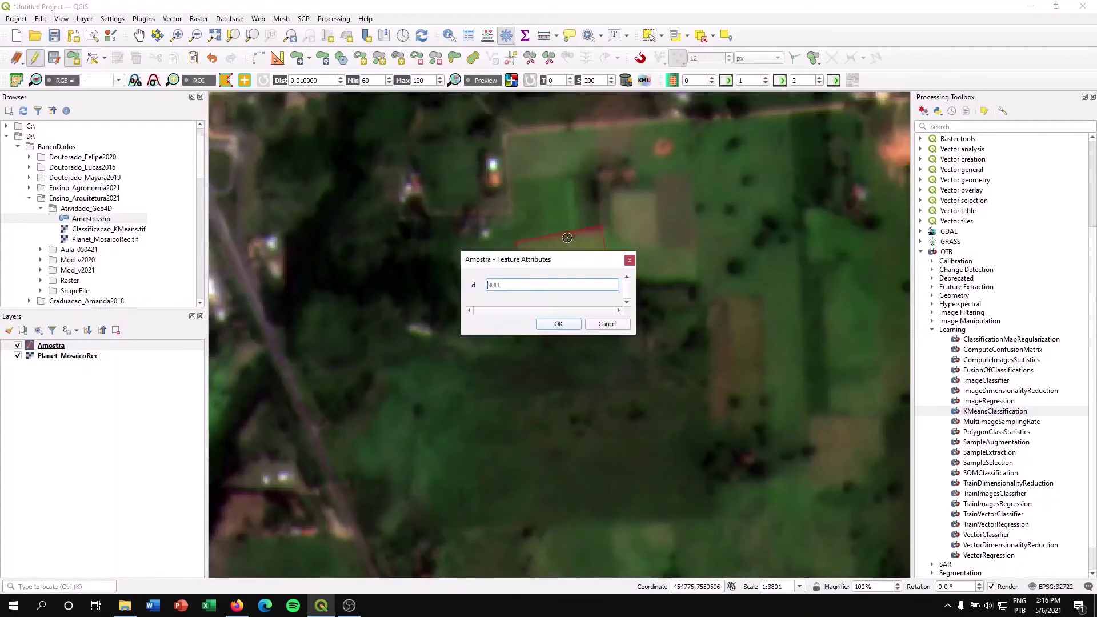
key(Return)
Add an Amostra polygon over the open grassland west of the dense housing in the southwest, bounded below by the tree line
scroll(567, 246, down, 3)
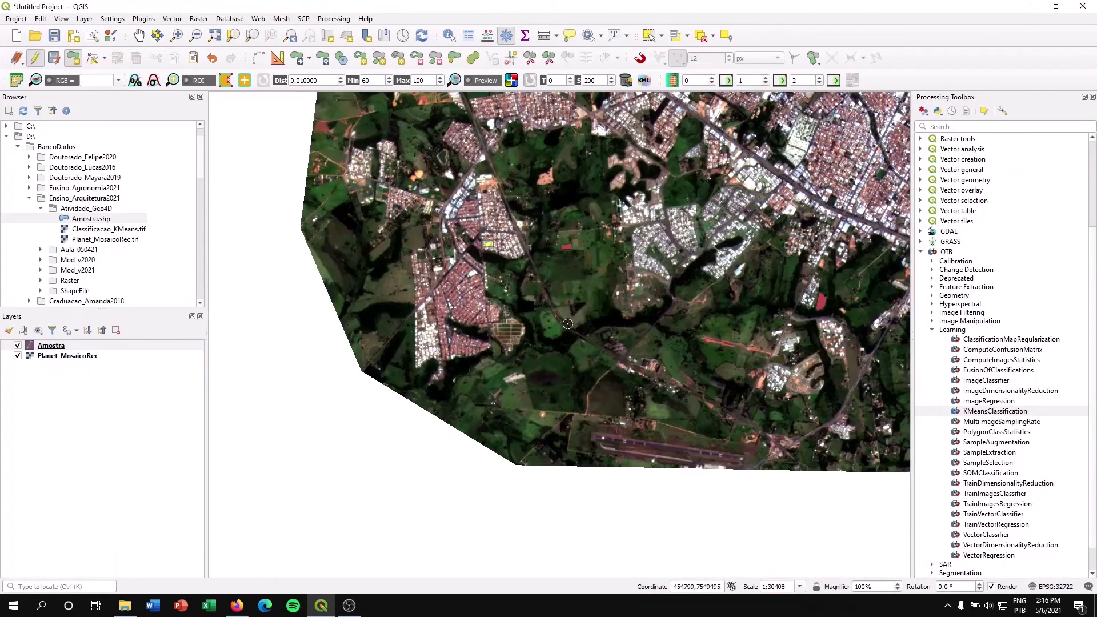
scroll(400, 276, up, 3)
drag(400, 276, 552, 184)
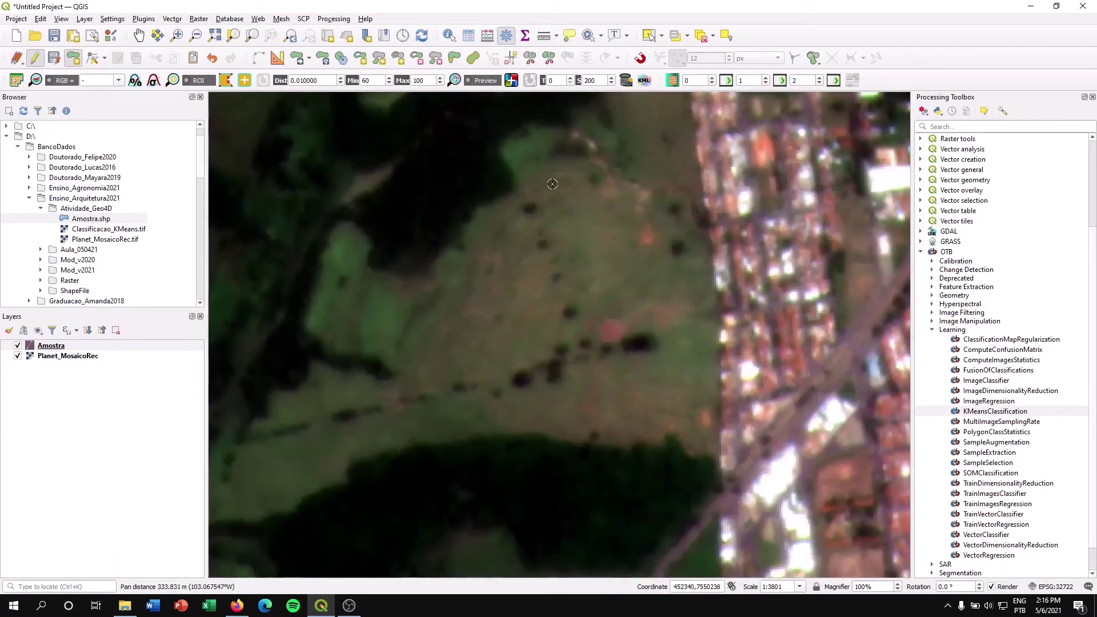
click(537, 203)
click(511, 228)
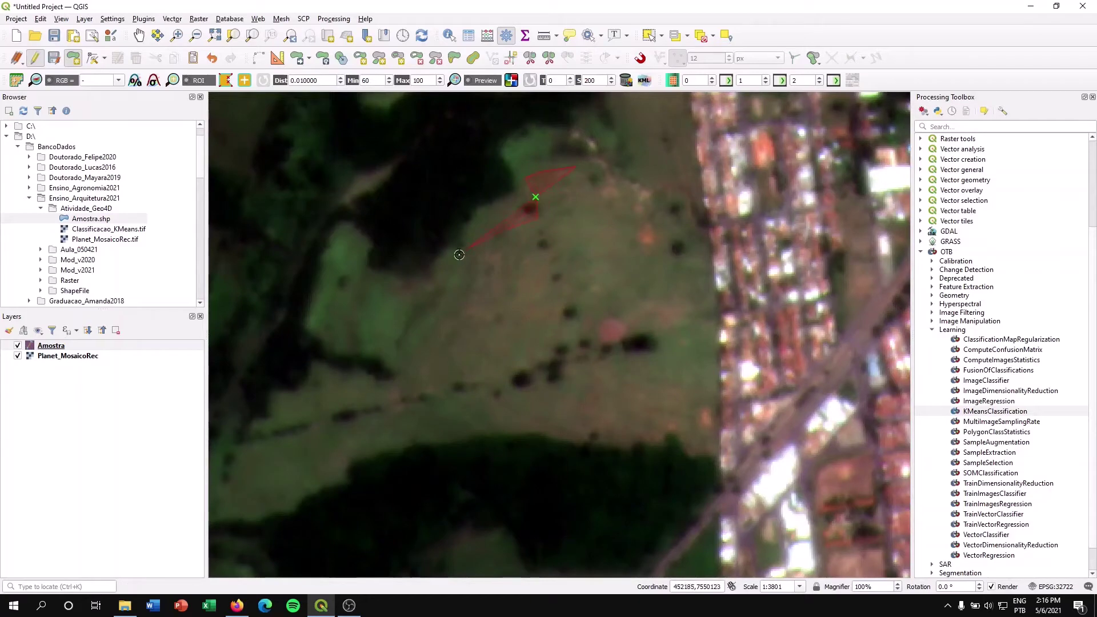
click(415, 346)
click(425, 393)
click(706, 314)
right_click(608, 198)
key(Return)
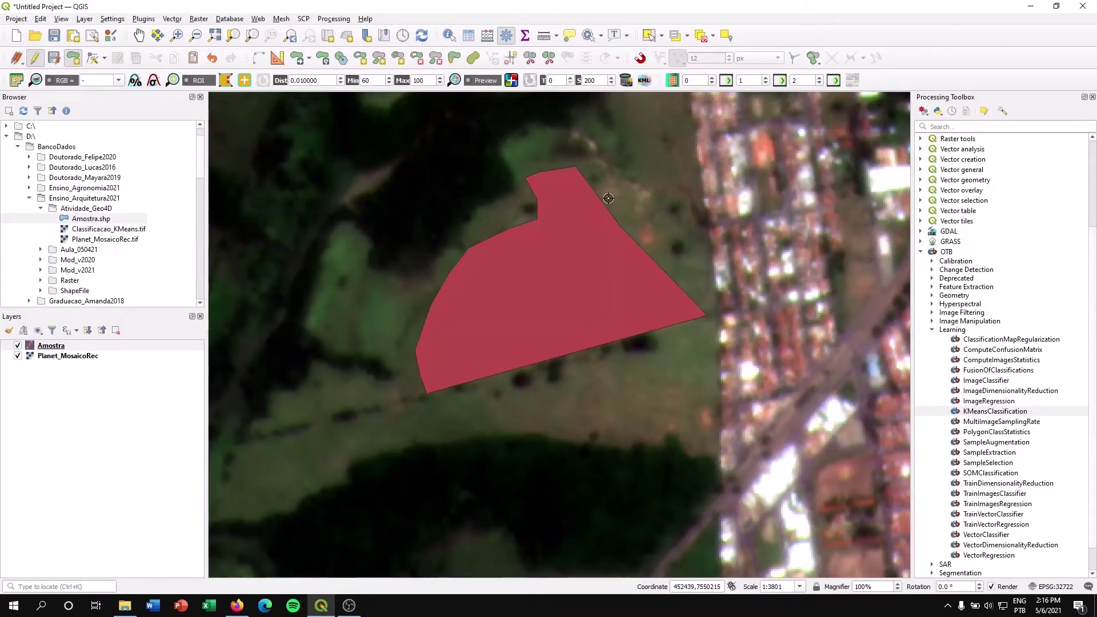
Outline the light green field touching the mosaic's western edge as an Amostra polygon and save the feature
scroll(608, 198, down, 4)
drag(661, 157, 519, 229)
scroll(520, 228, up, 3)
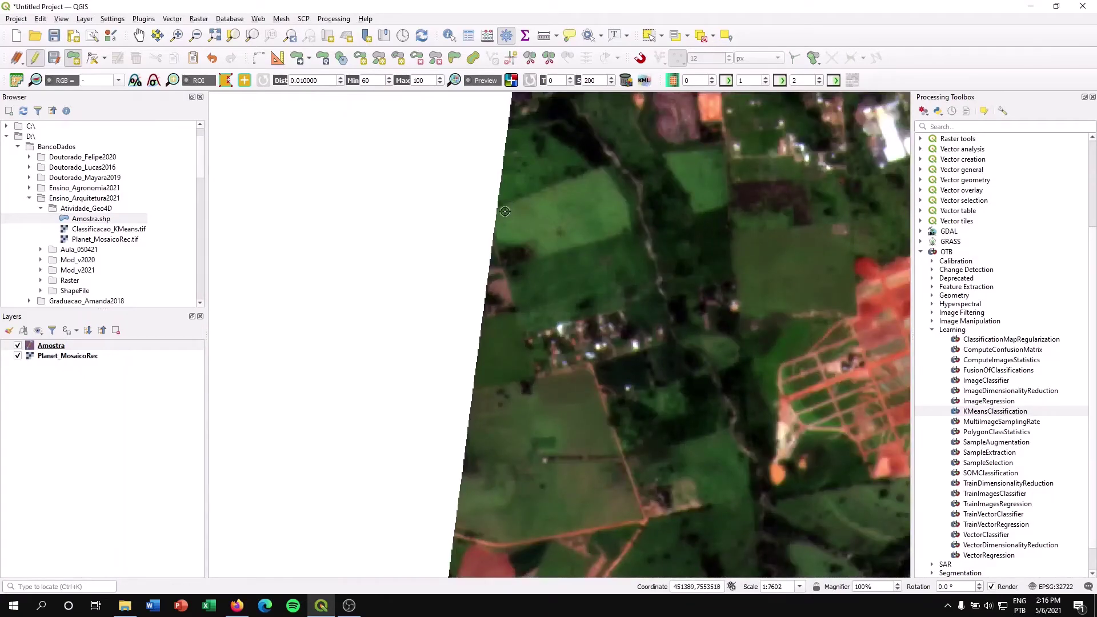
click(507, 241)
click(533, 239)
click(546, 253)
click(630, 225)
click(622, 199)
click(599, 174)
right_click(556, 196)
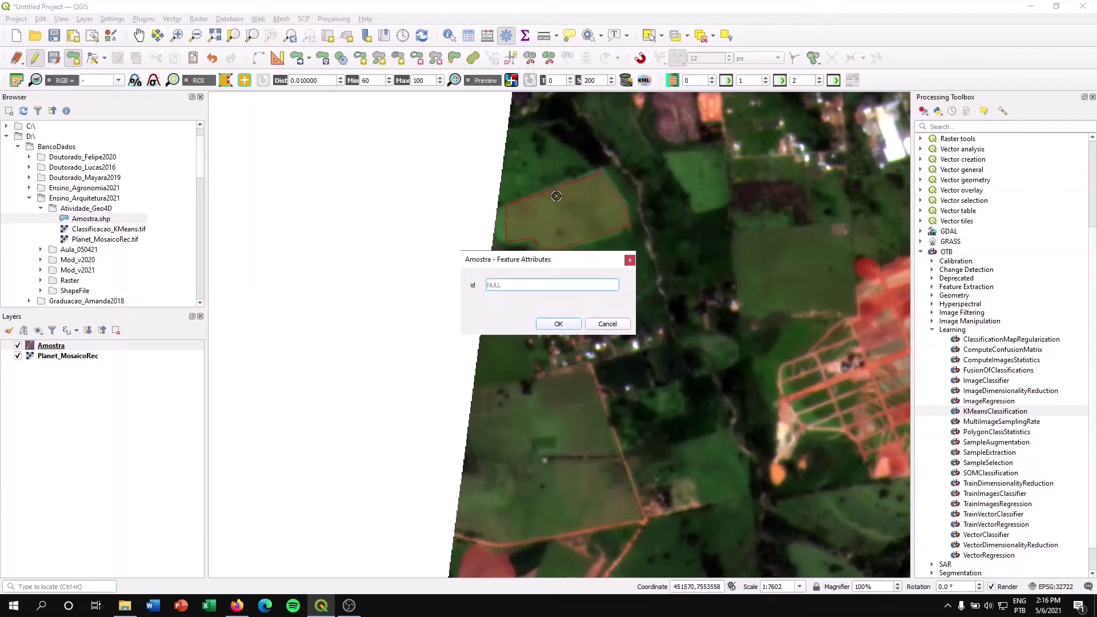
key(Return)
Add an Amostra polygon with id 1 over the green field between the diagonal road and the dark wooded patch
scroll(557, 196, down, 2)
scroll(571, 228, up, 1)
drag(628, 216, 454, 166)
scroll(484, 178, up, 2)
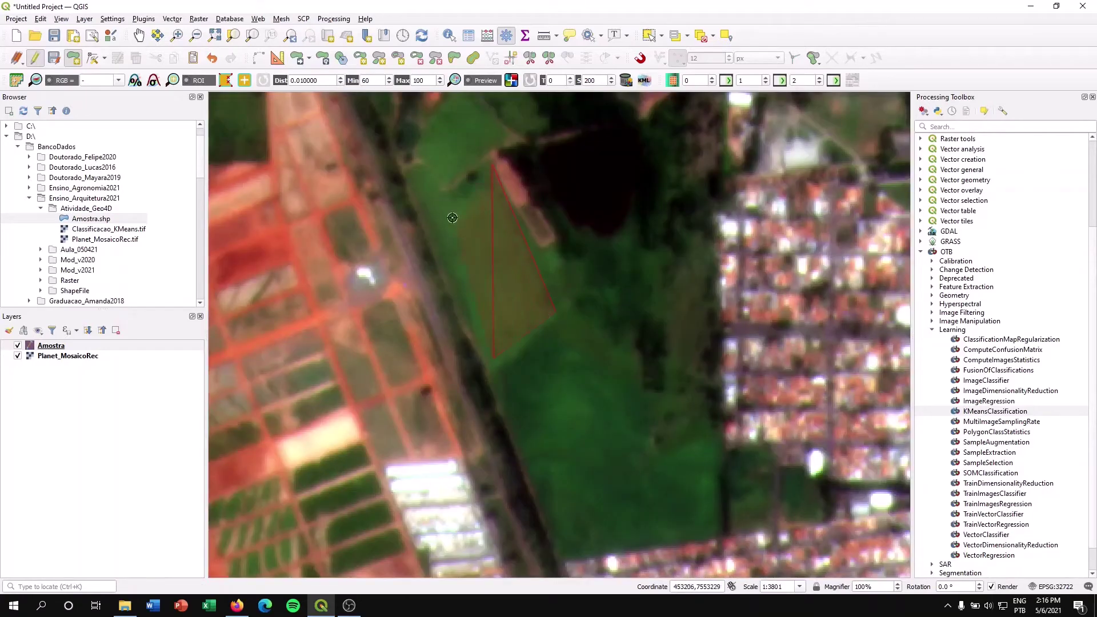
right_click(439, 204)
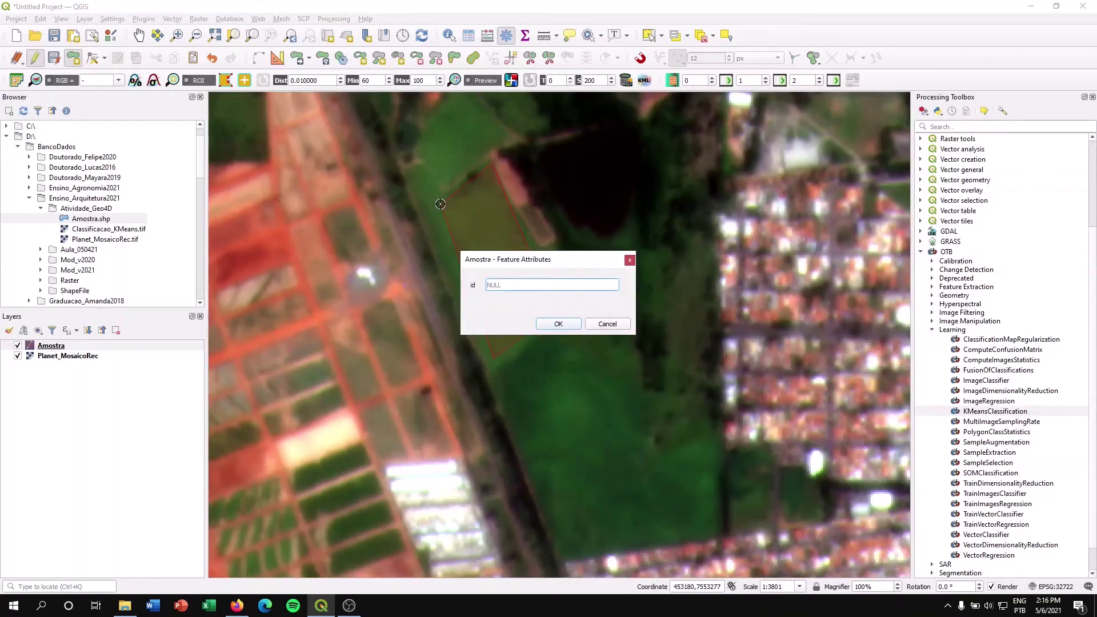
text(1)
key(Return)
Bring the whole mosaic into view to review how the sample polygons are distributed
scroll(589, 235, down, 3)
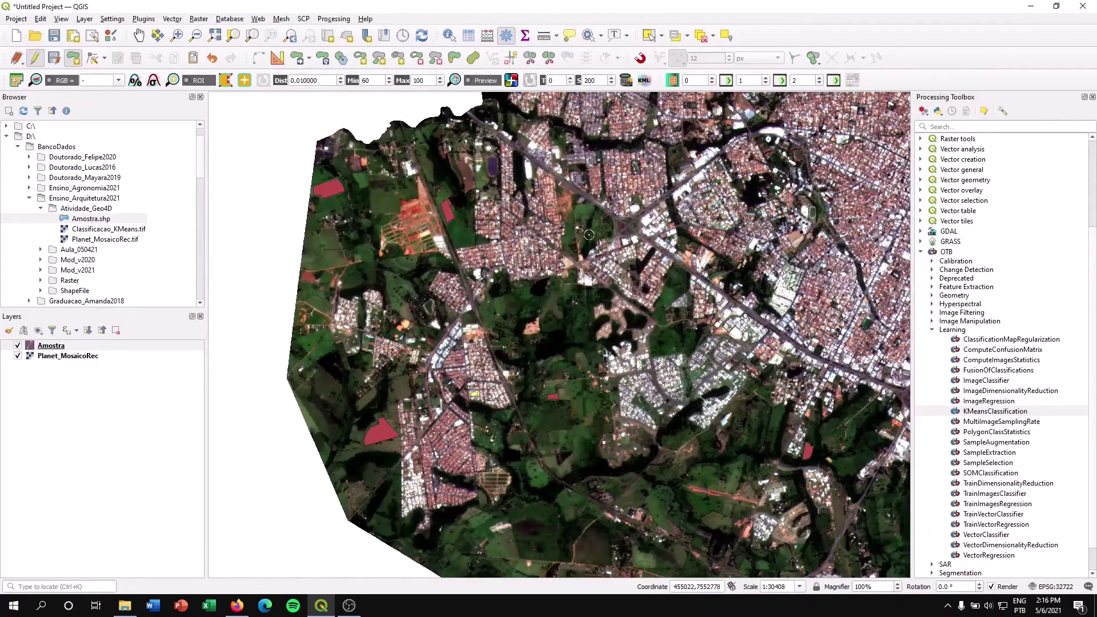
drag(588, 234, 476, 245)
scroll(494, 338, down, 1)
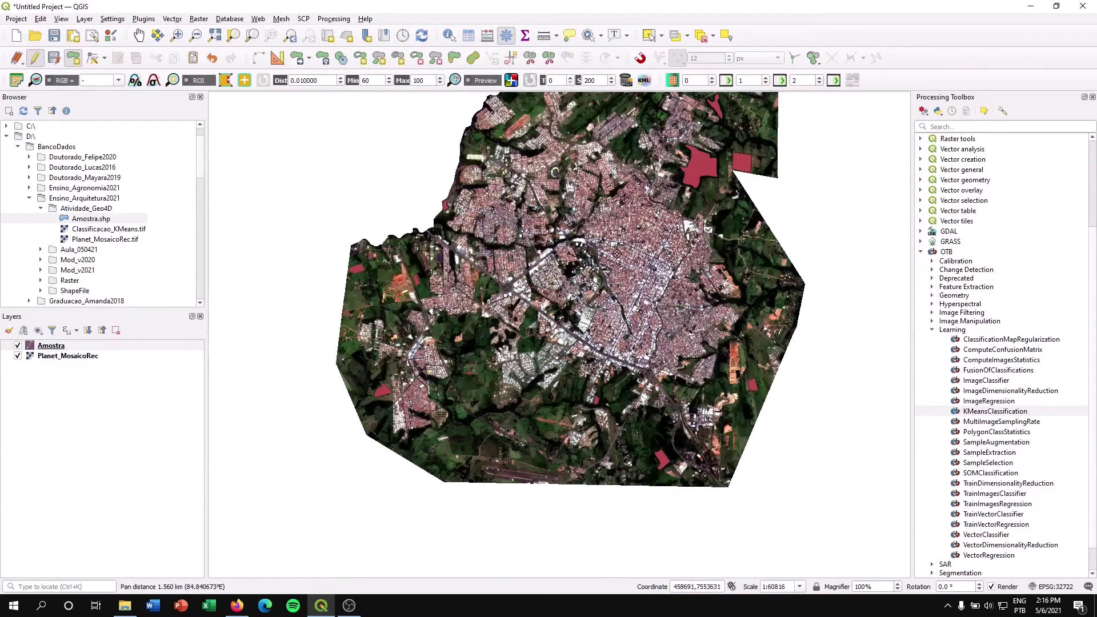
drag(617, 255, 574, 331)
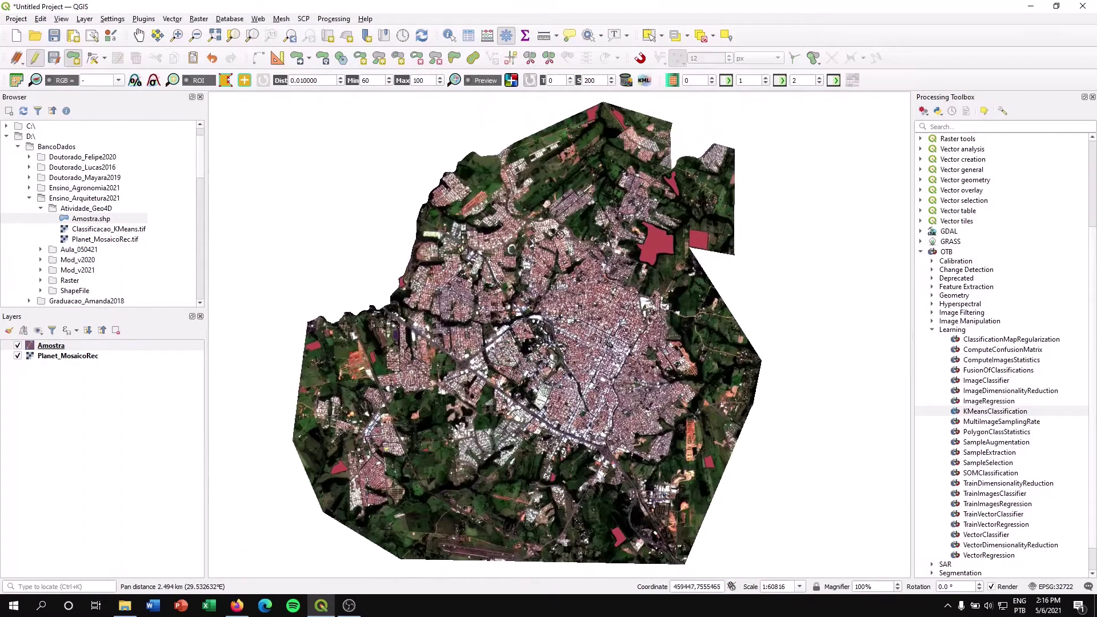
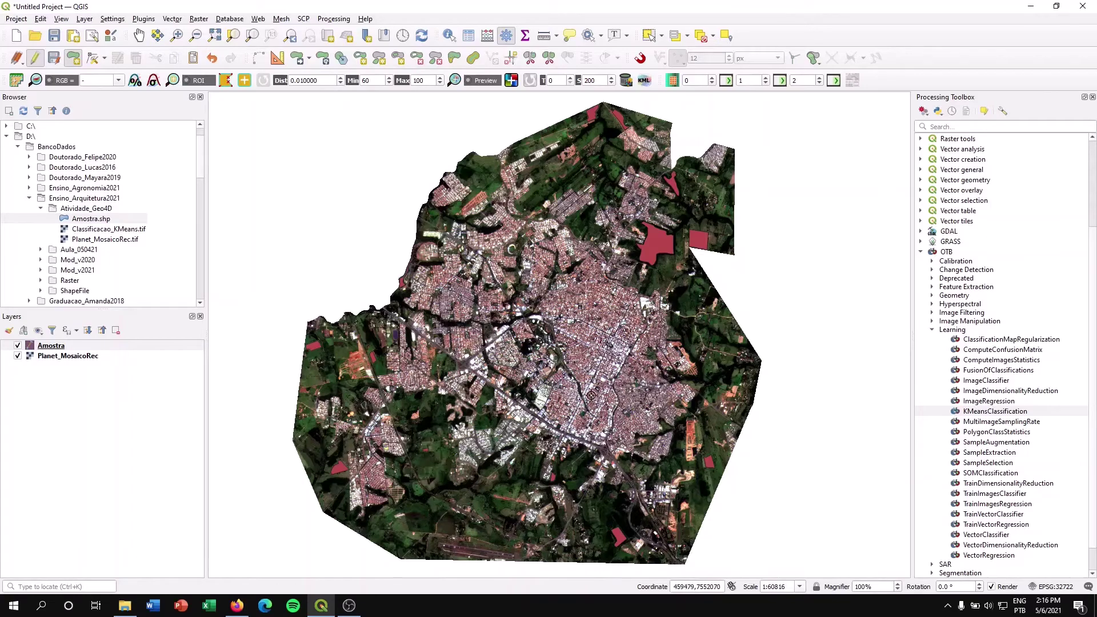
Add a four-sided Amostra polygon with id 4 over the dense red-roofed blocks between the two parallel diagonal avenues in the city centre
scroll(570, 314, up, 2)
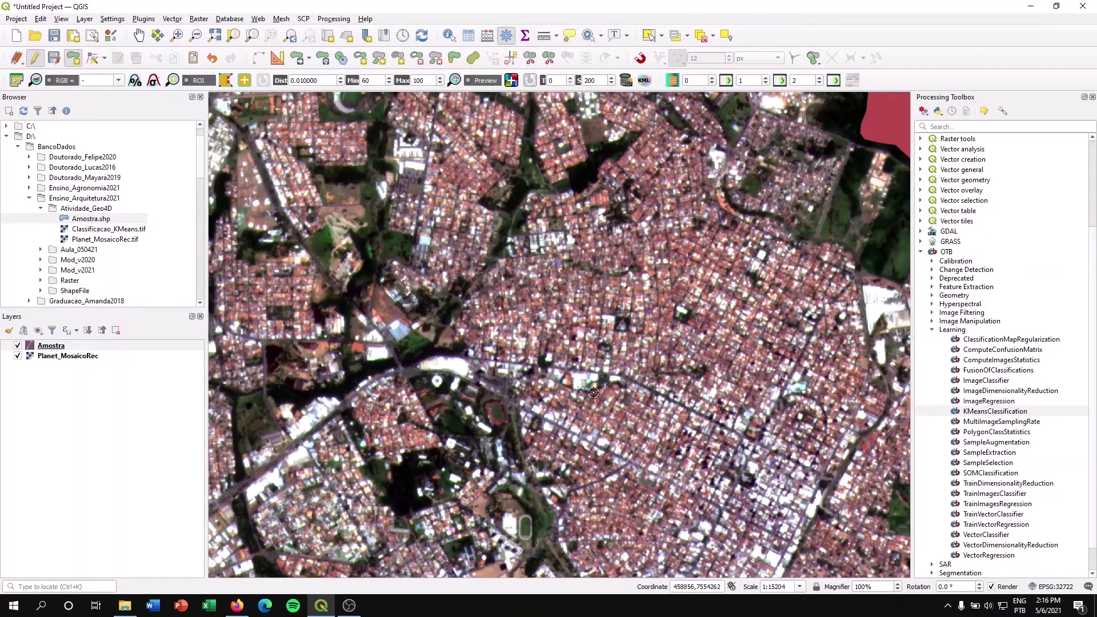
drag(593, 392, 522, 208)
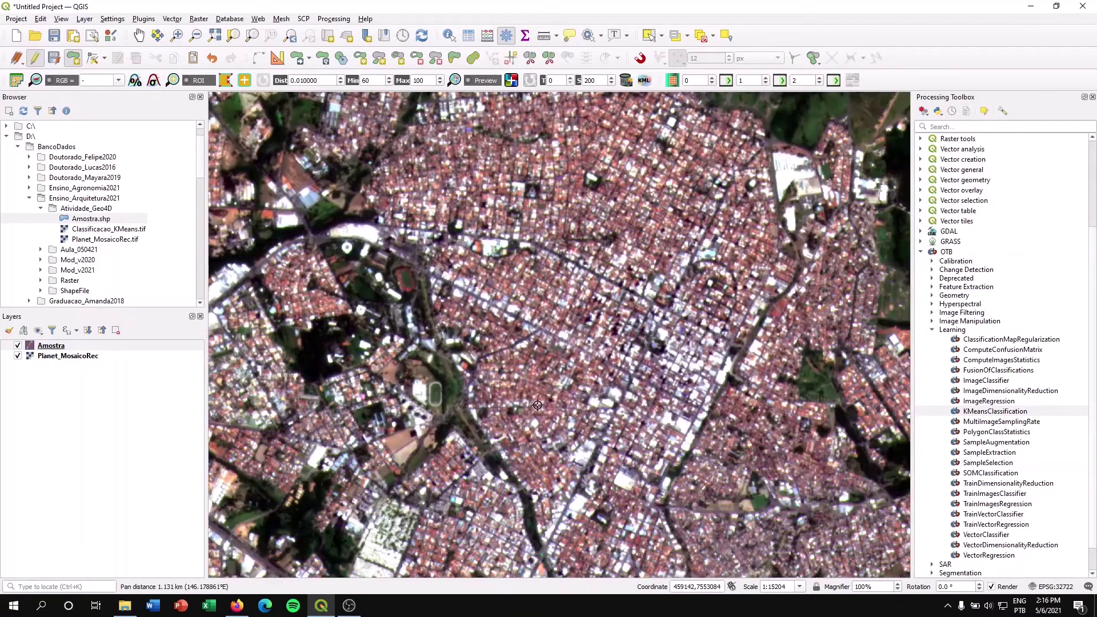
scroll(570, 293, up, 1)
drag(570, 293, 538, 350)
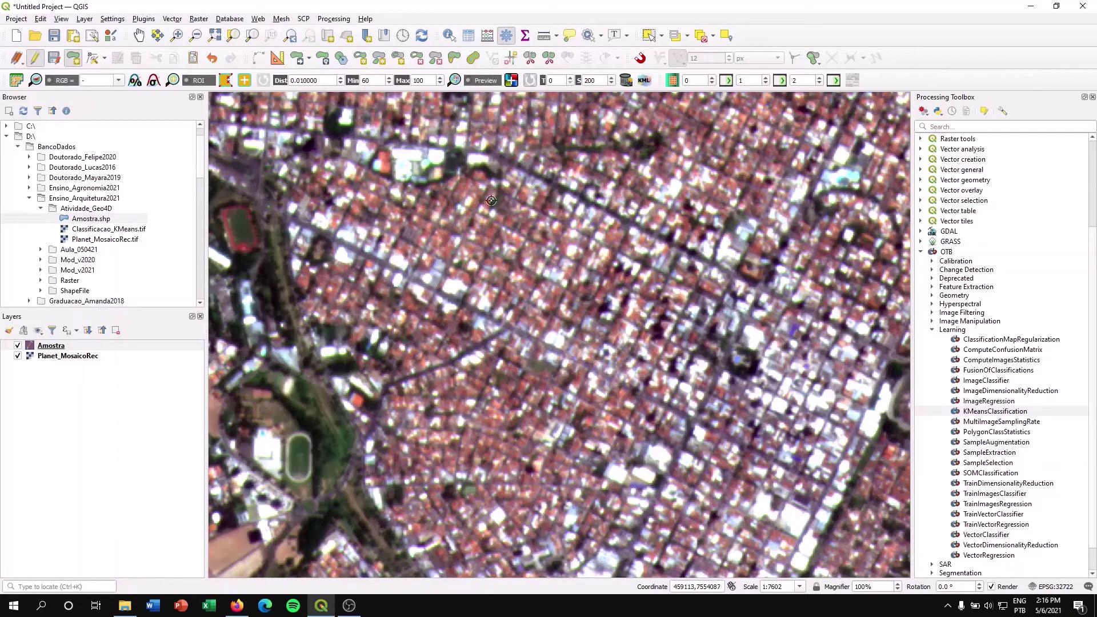
drag(493, 279, 472, 322)
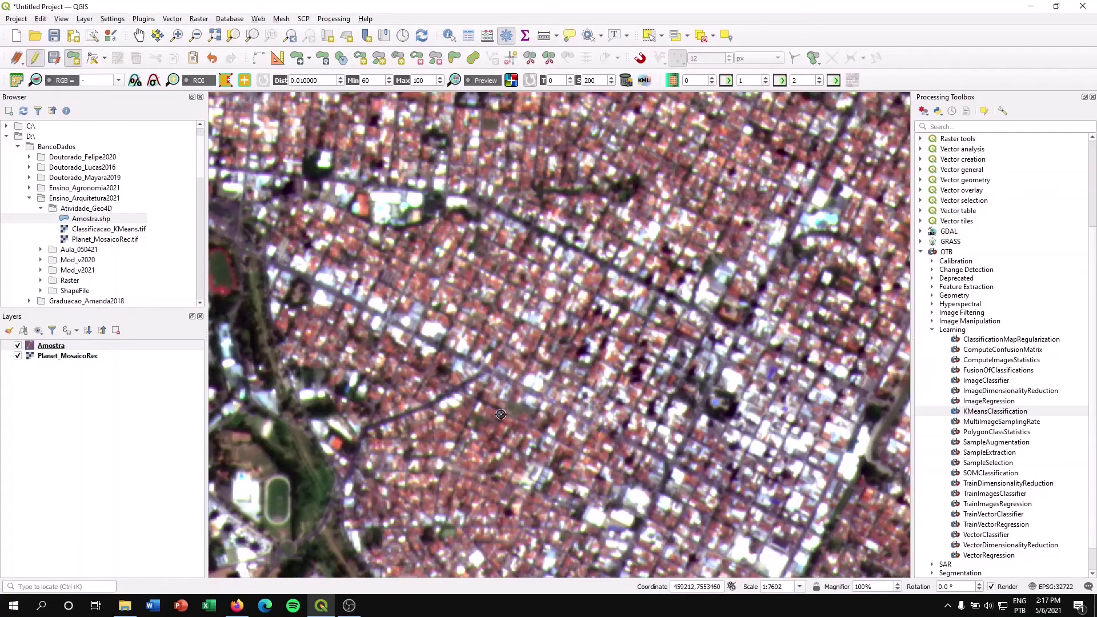
drag(503, 218, 442, 345)
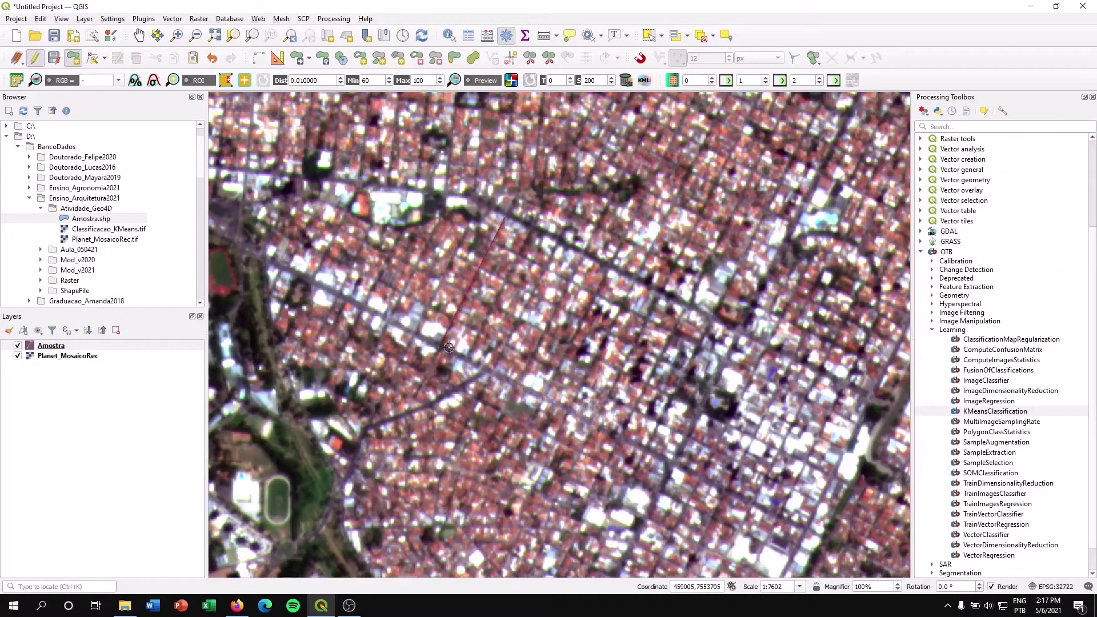
click(617, 426)
click(683, 304)
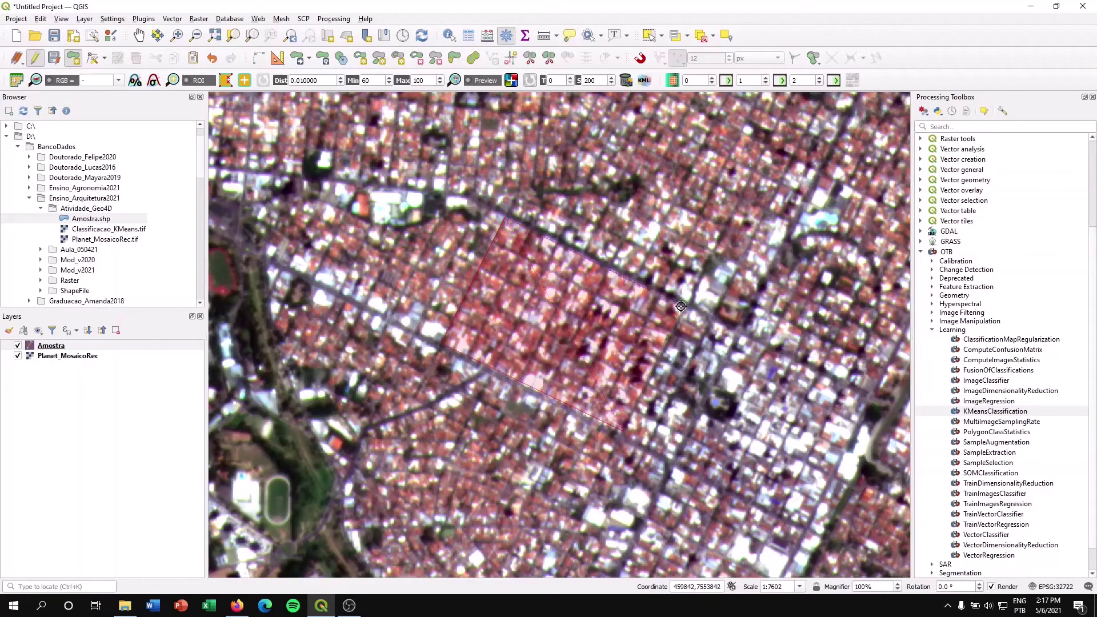
right_click(566, 271)
text(4)
key(Return)
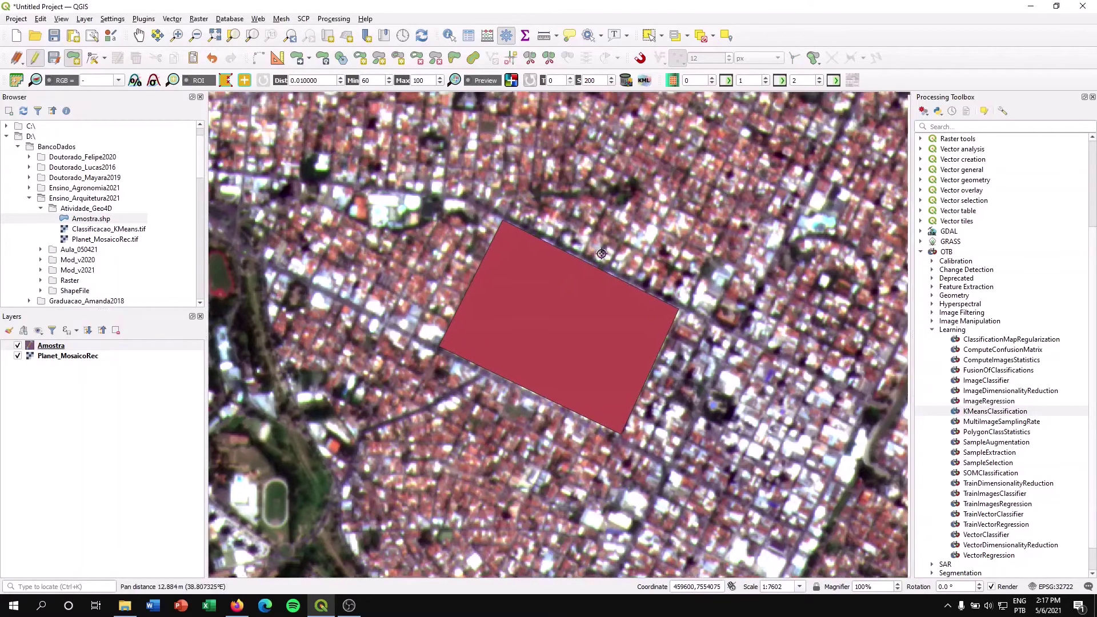
Outline the housing blocks just northeast of the city-centre sample as a four-sided Amostra polygon and save the feature
drag(560, 265, 440, 422)
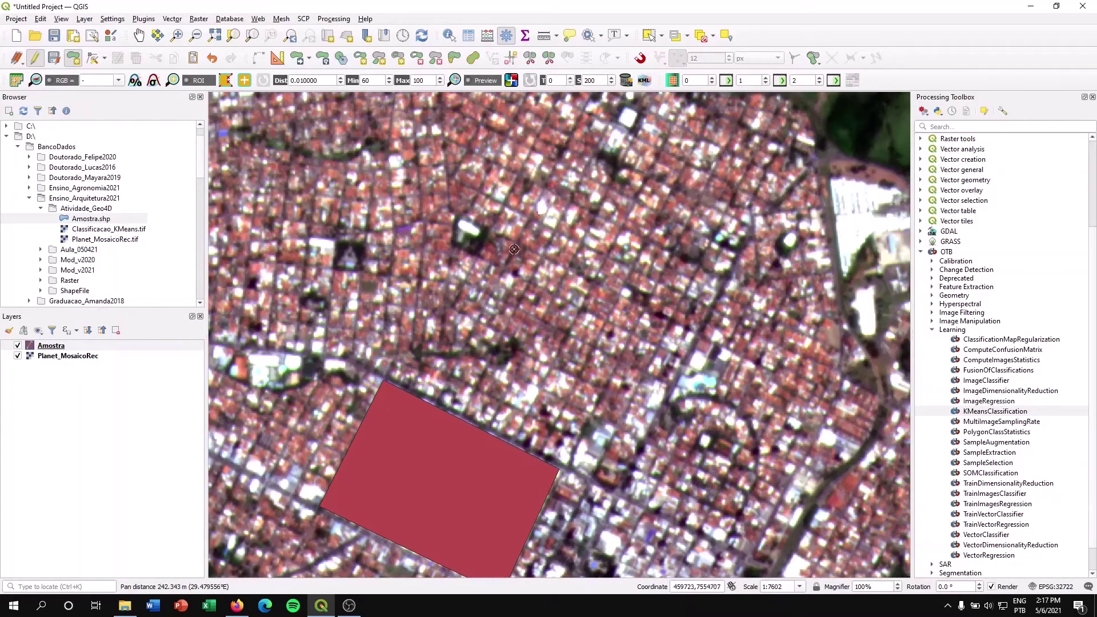
click(480, 317)
click(543, 192)
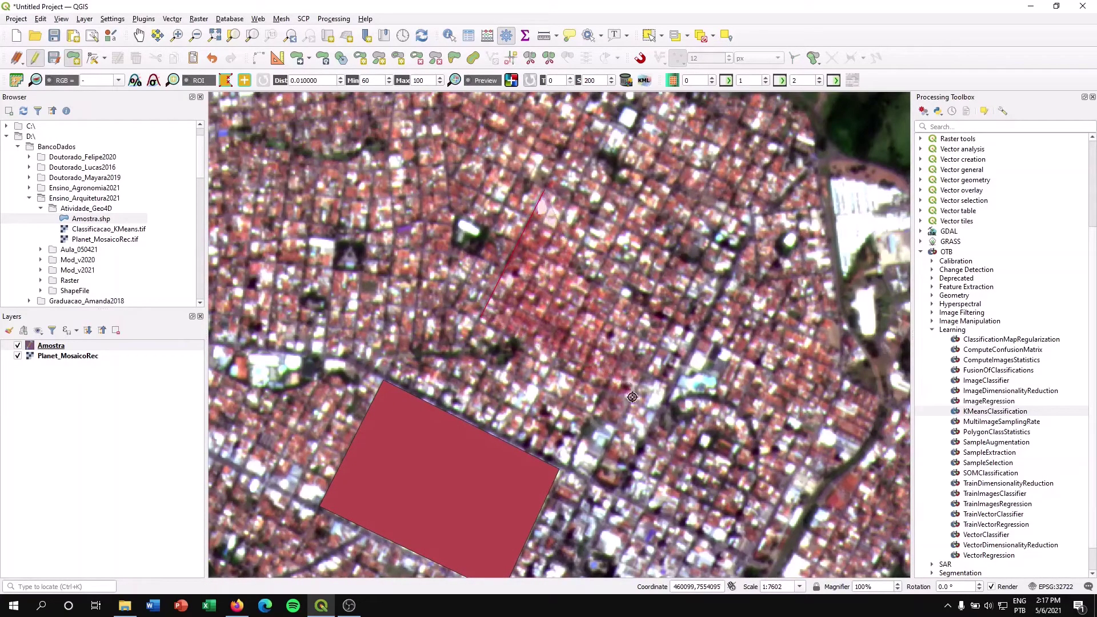
click(630, 386)
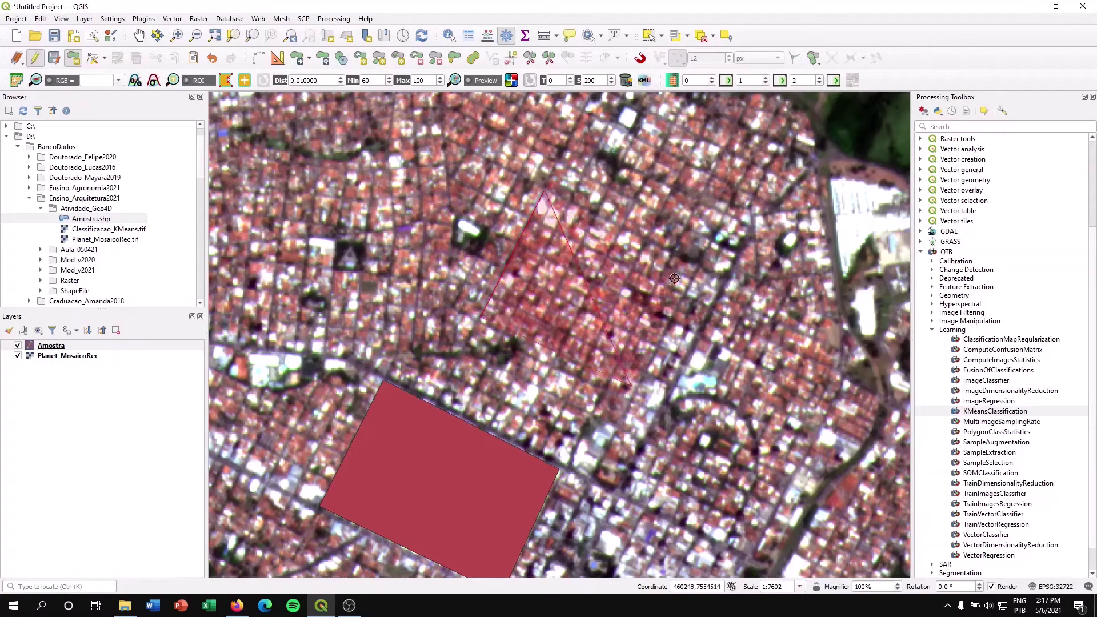
click(688, 263)
right_click(688, 263)
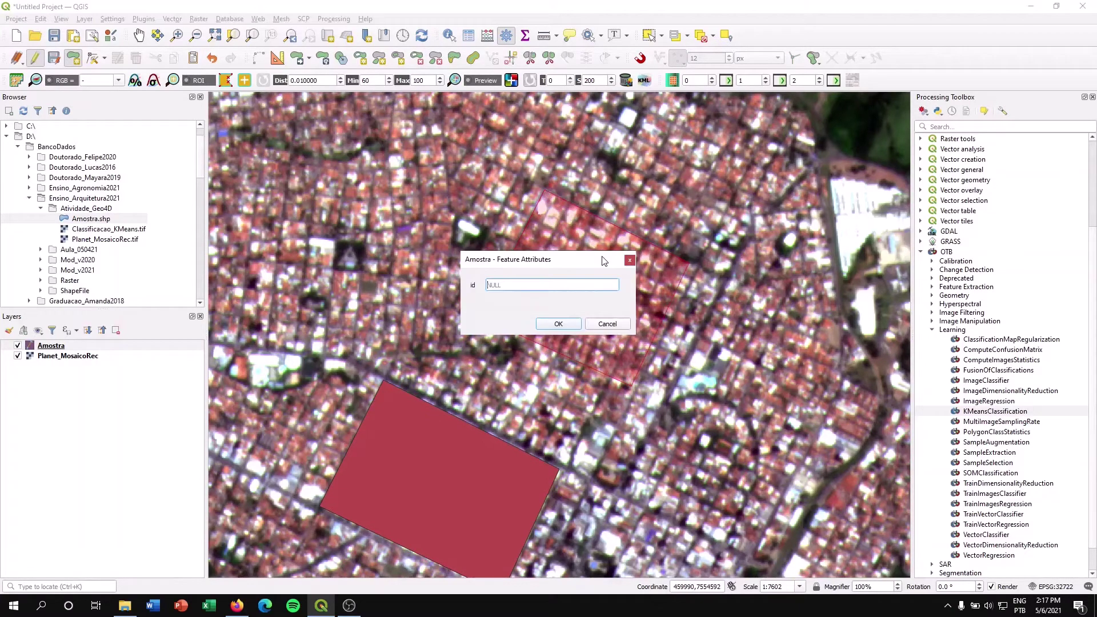
key(Return)
Add a small Amostra polygon with id 4 over the housing blocks directly north of the small dark square, west of the other urban samples
drag(472, 239, 768, 339)
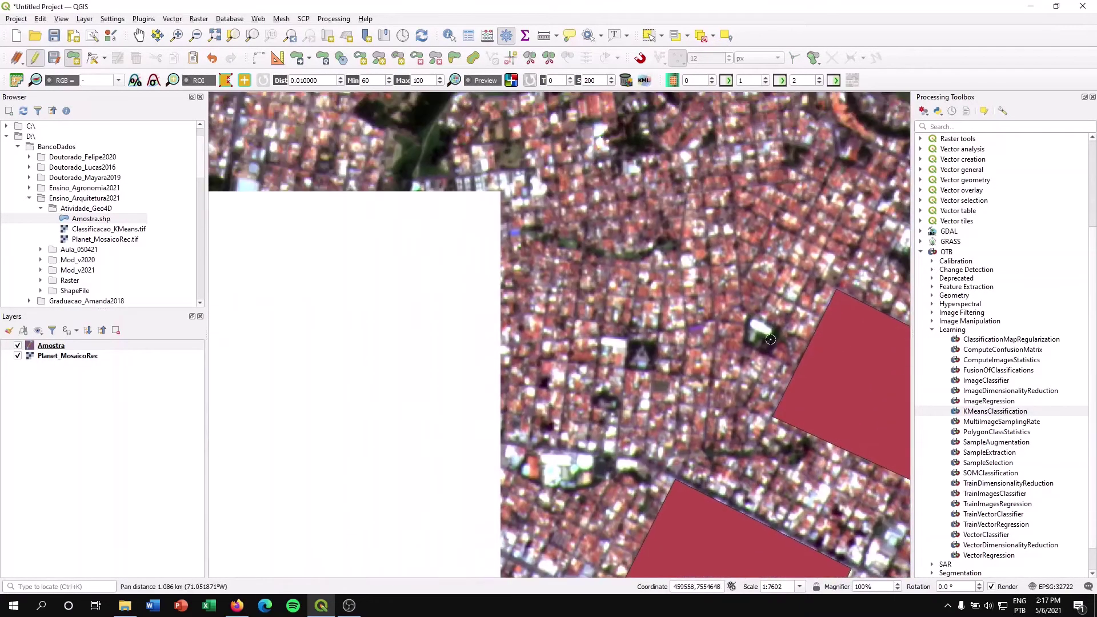
click(583, 254)
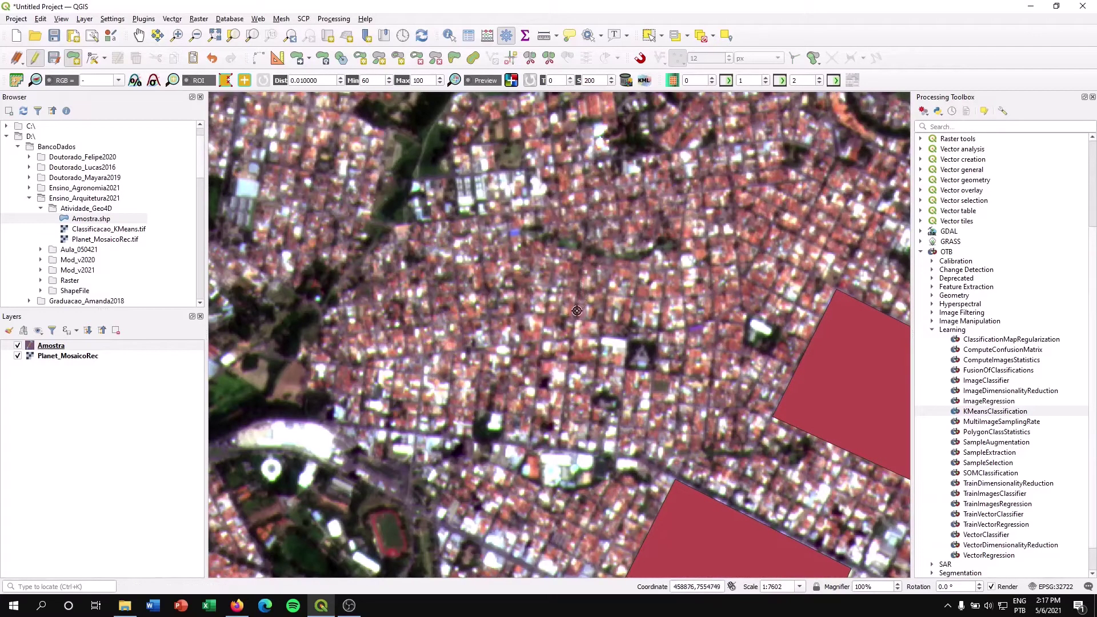
click(576, 313)
click(666, 329)
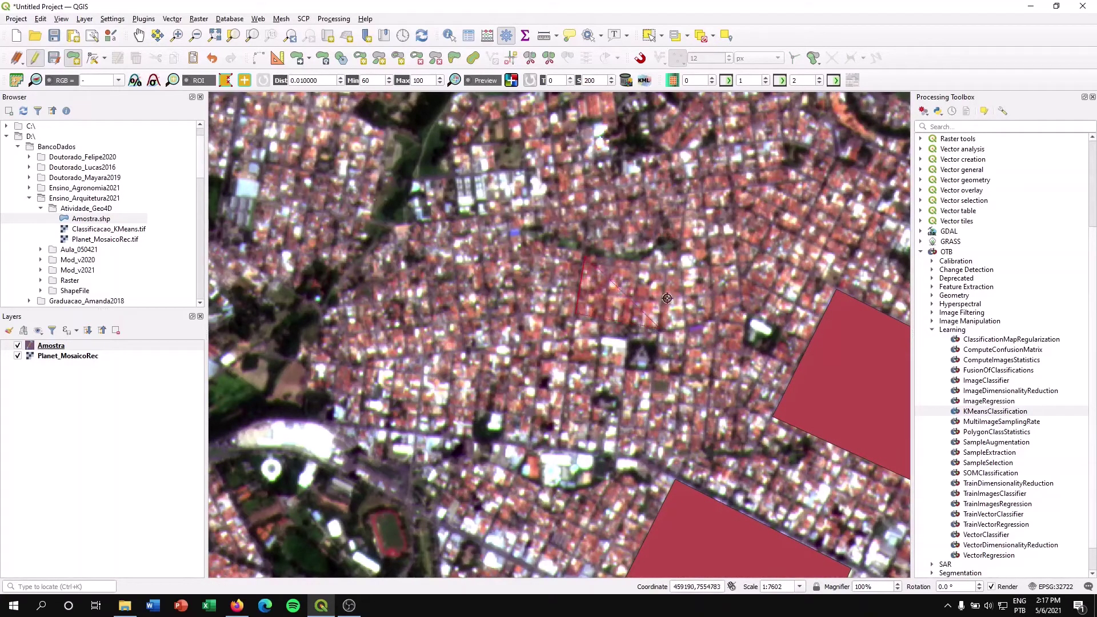
click(668, 268)
right_click(630, 269)
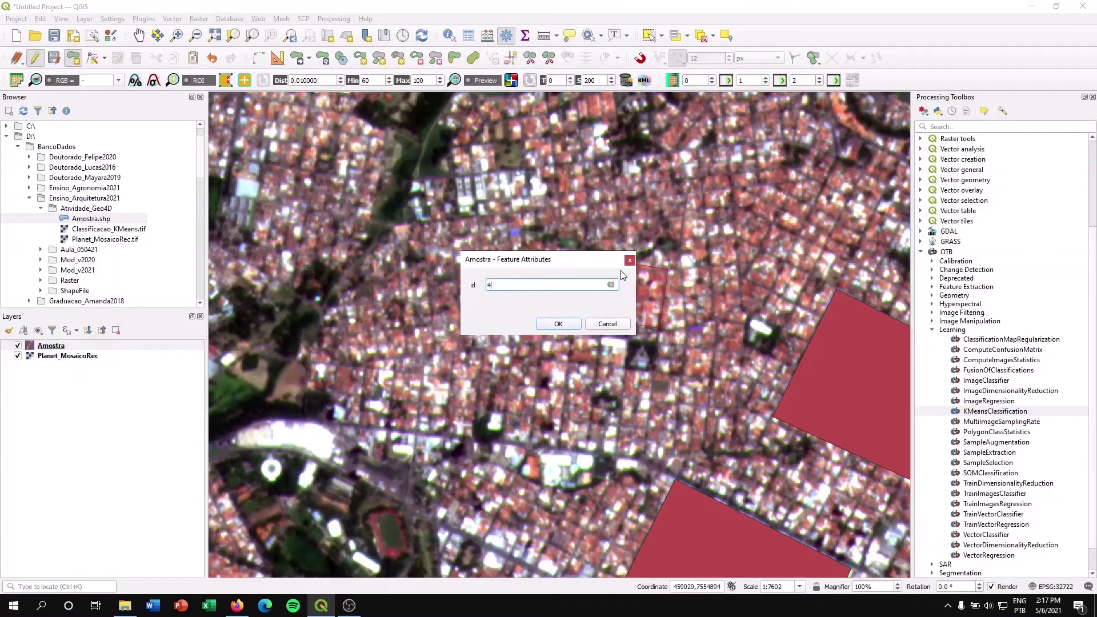
text(4)
key(Return)
Digitize a narrow Amostra polygon along the diagonal highway beside the bare-soil lot, northwest of the interchange, and save the feature
scroll(619, 274, down, 1)
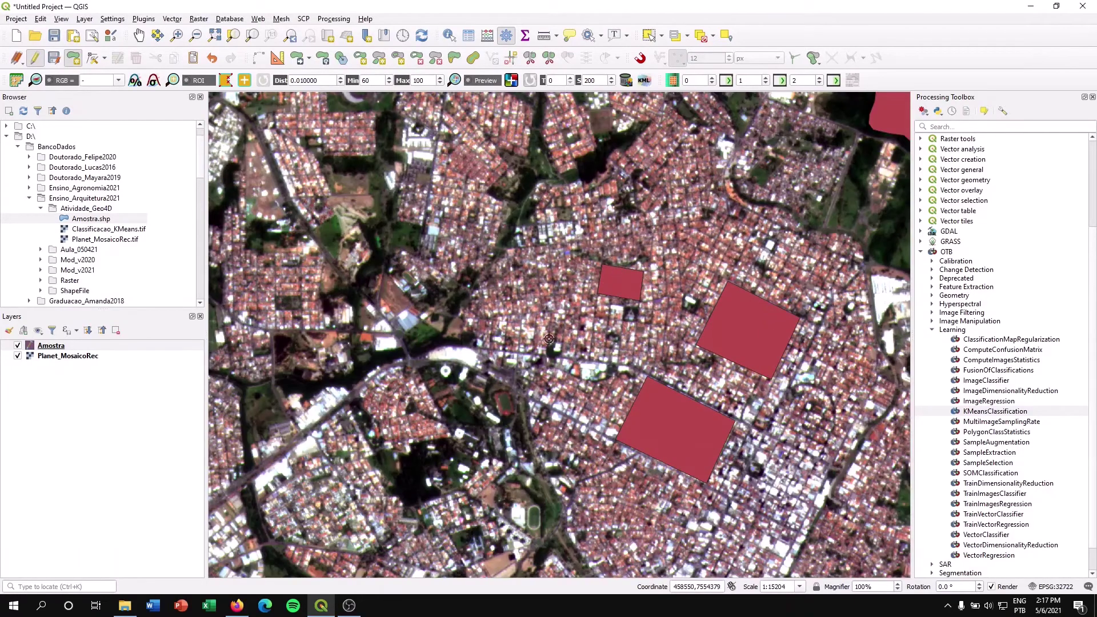
key(Down)
scroll(561, 397, down, 1)
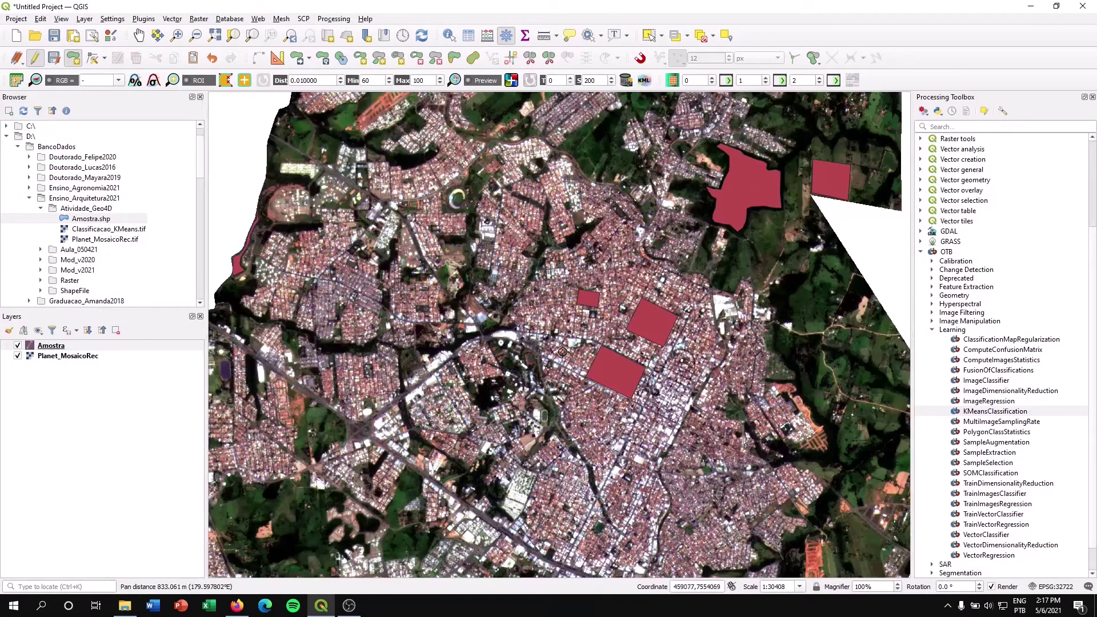
drag(562, 352, 624, 281)
scroll(337, 310, up, 2)
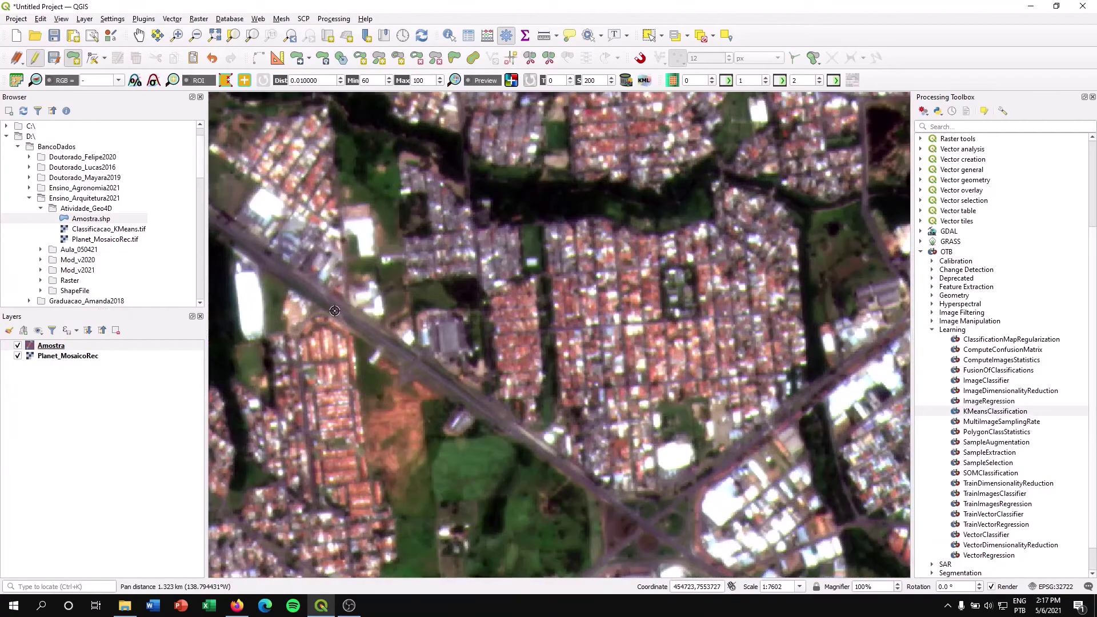
scroll(334, 310, up, 1)
key(Down)
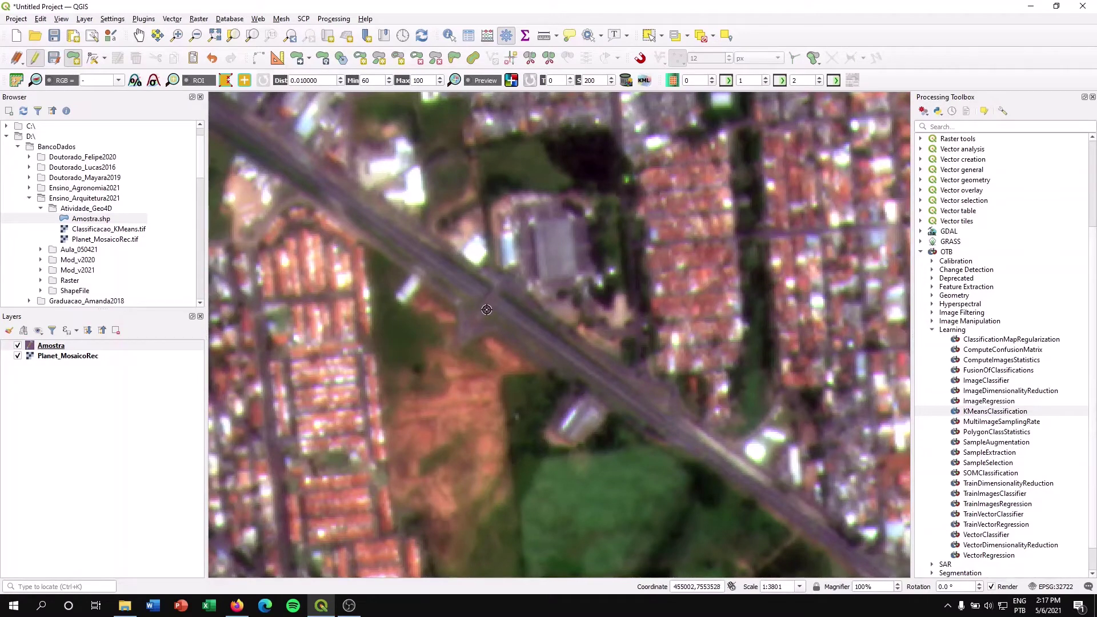
click(486, 309)
click(733, 475)
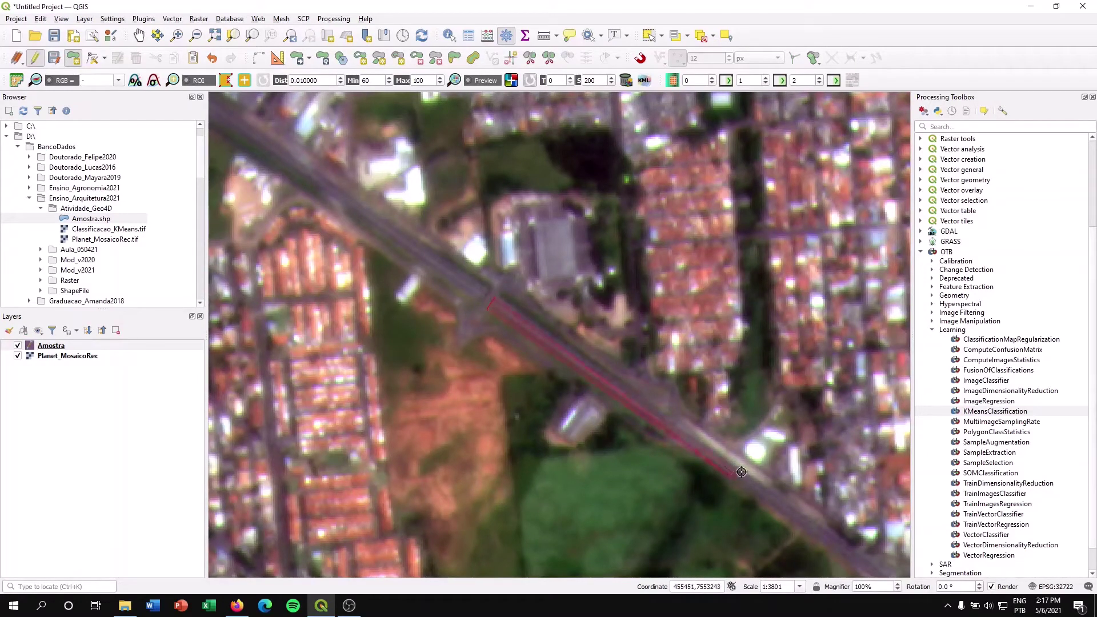
right_click(573, 353)
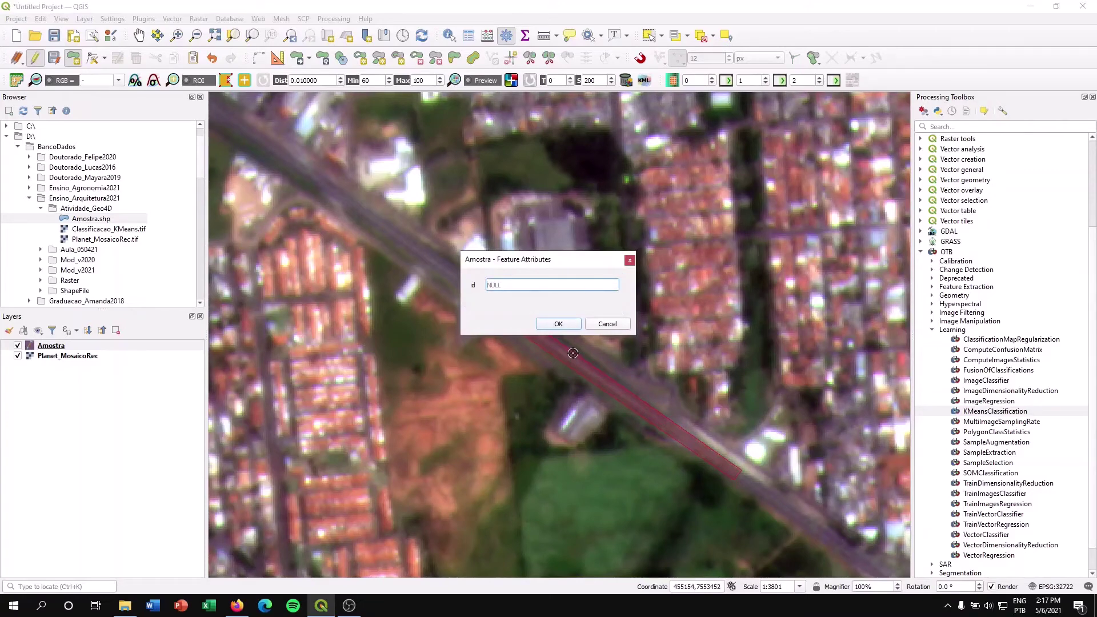
key(Return)
Digitize a long, narrow Amostra polygon along the highway southeast of the interchange and save the feature
scroll(573, 352, down, 2)
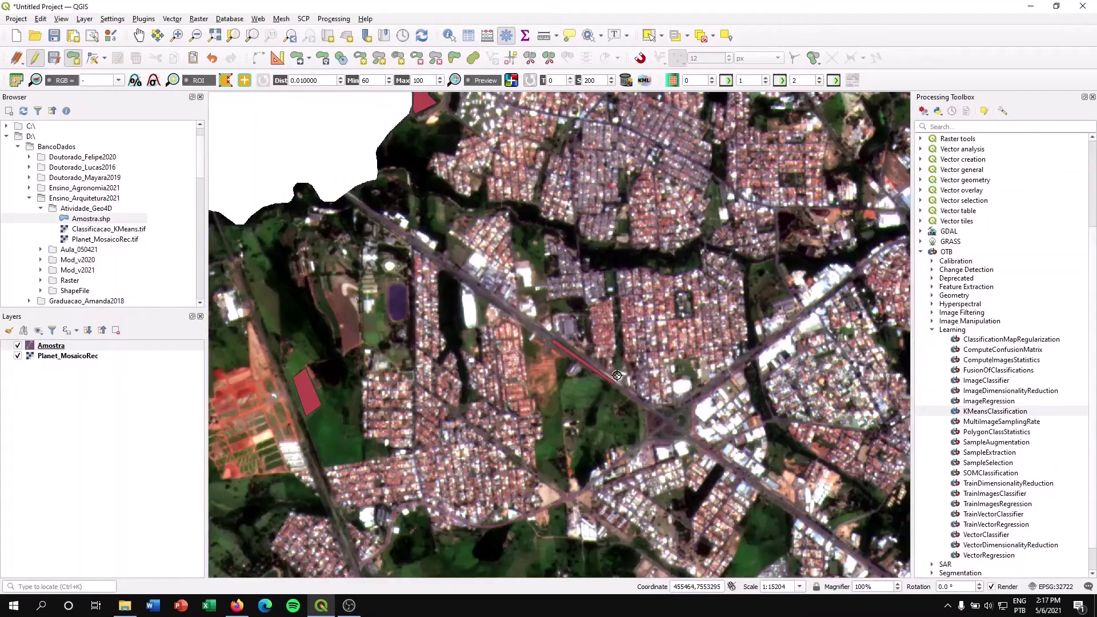
drag(565, 349, 529, 315)
scroll(529, 315, up, 2)
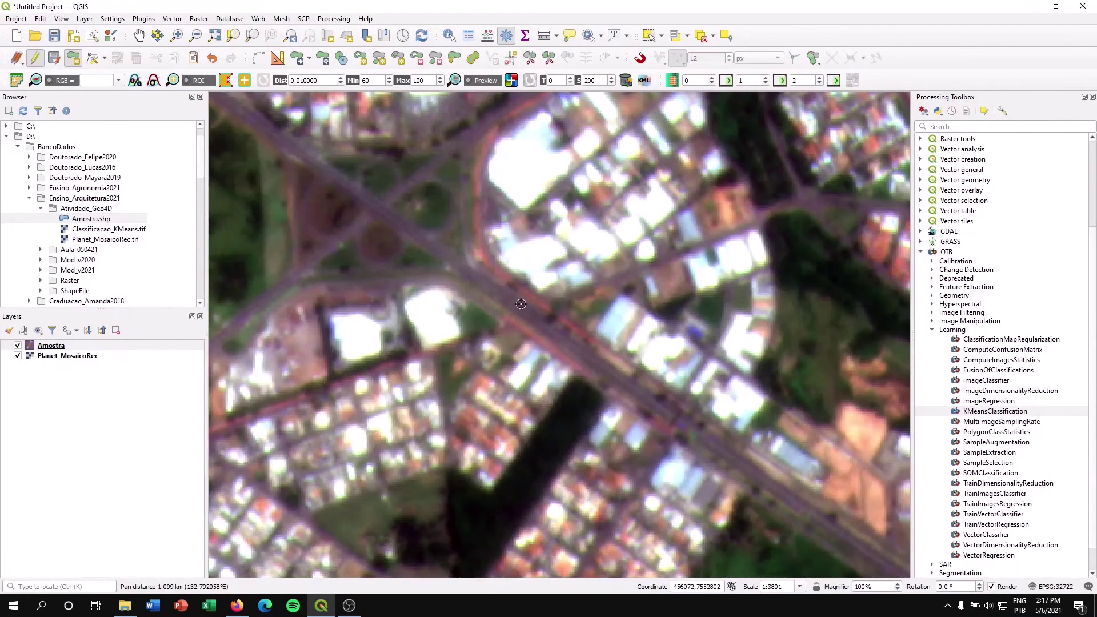
drag(575, 349, 474, 286)
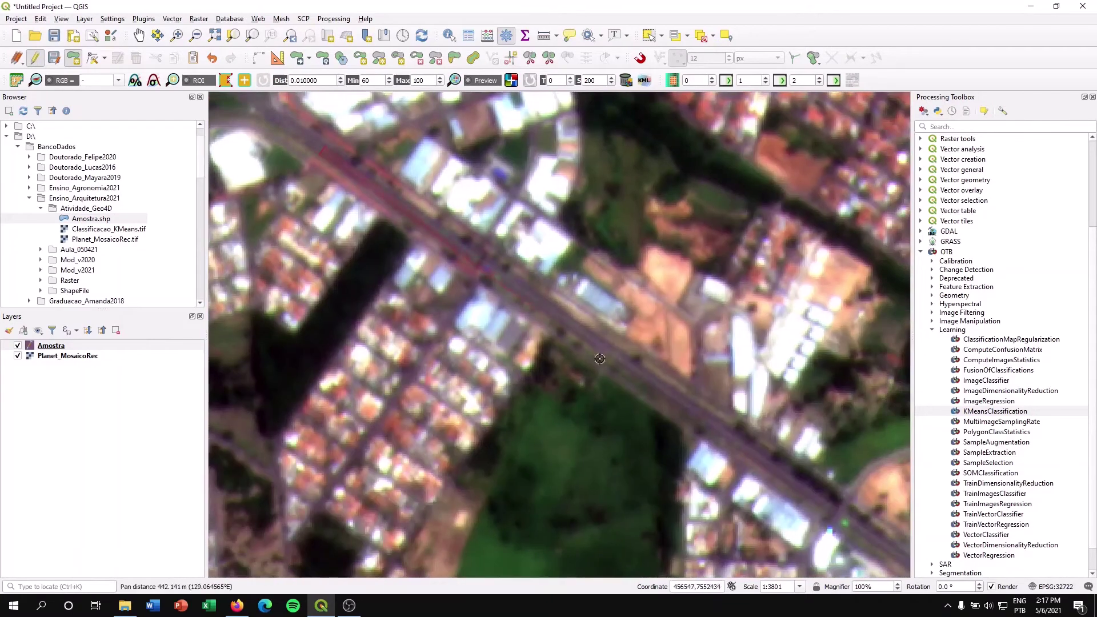
click(643, 369)
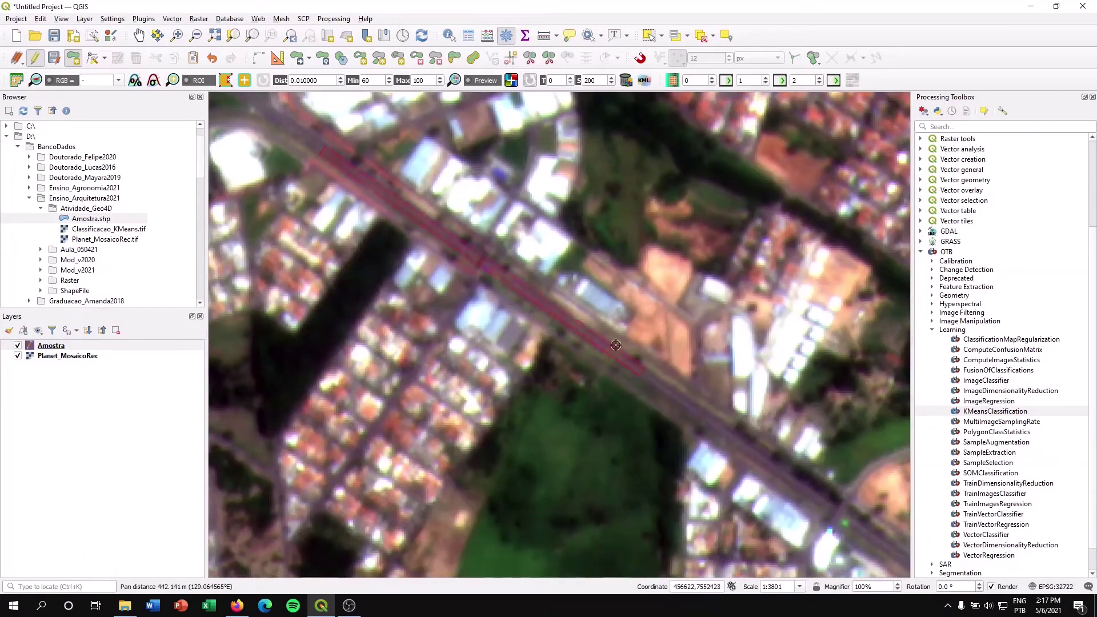
right_click(447, 233)
key(Return)
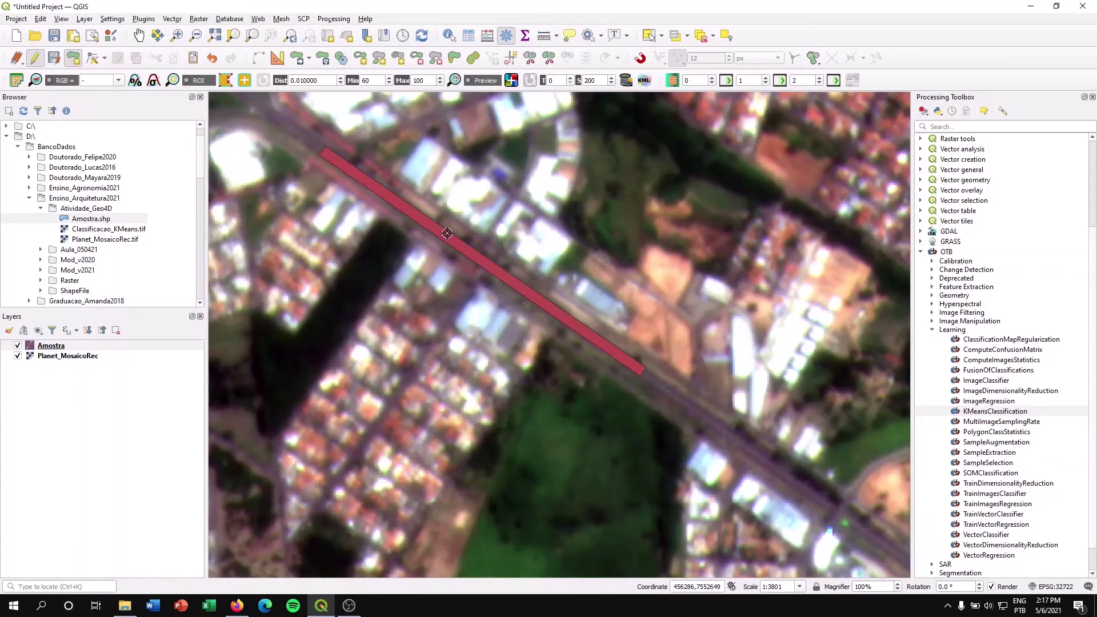
Add a narrow Amostra polygon along the road crossing the highway, between the white-roofed and red-roofed blocks, and save the feature
scroll(458, 245, down, 1)
drag(567, 331, 345, 170)
scroll(563, 303, up, 1)
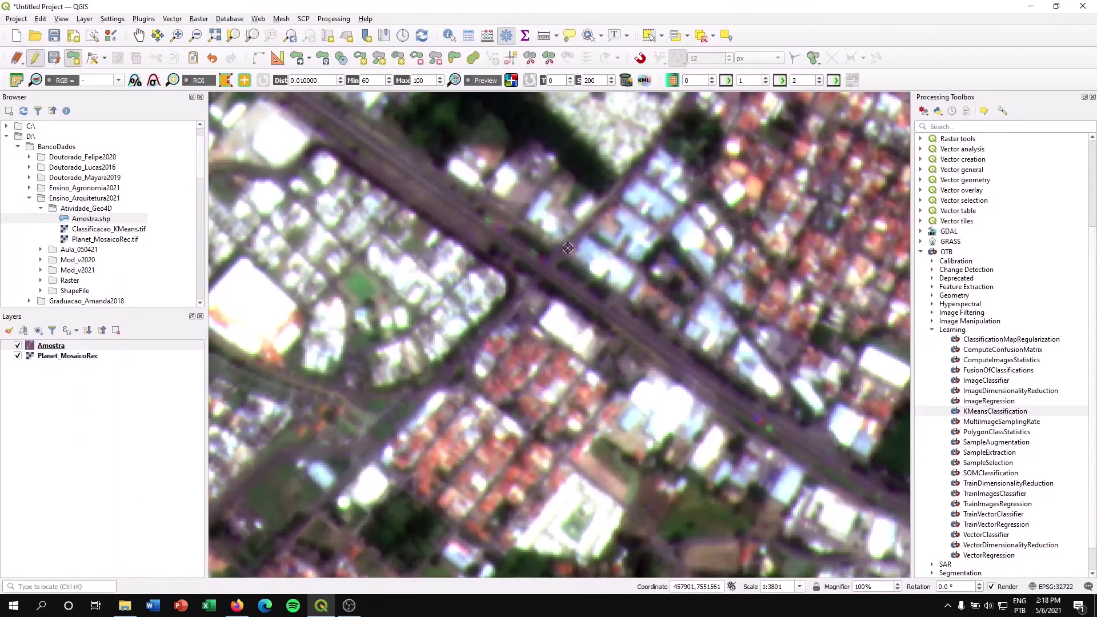
click(580, 245)
click(418, 390)
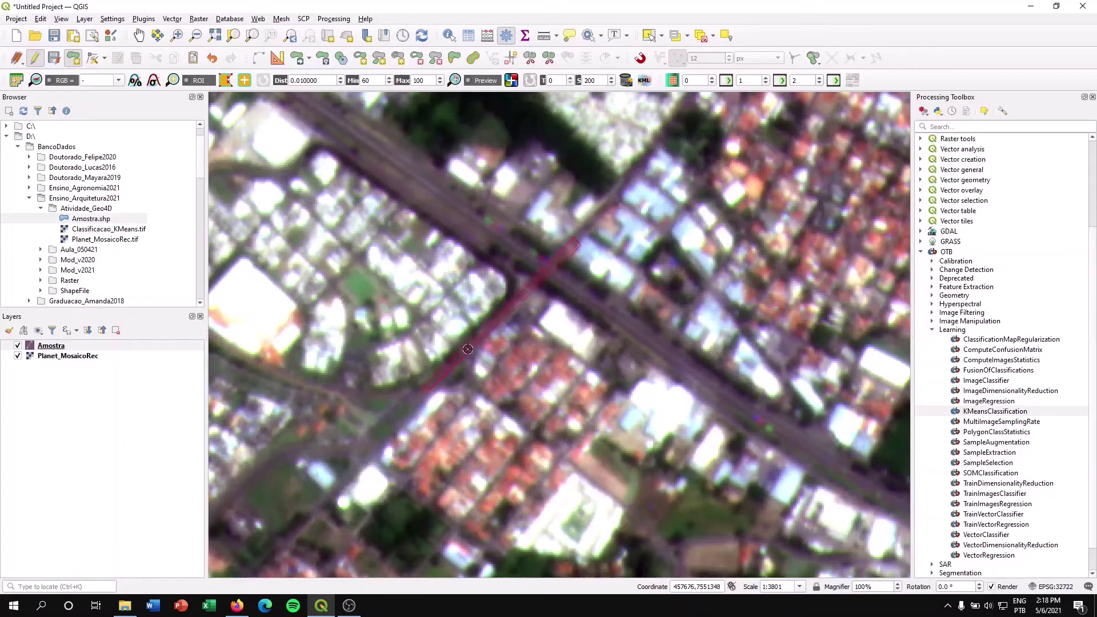
right_click(552, 261)
key(Return)
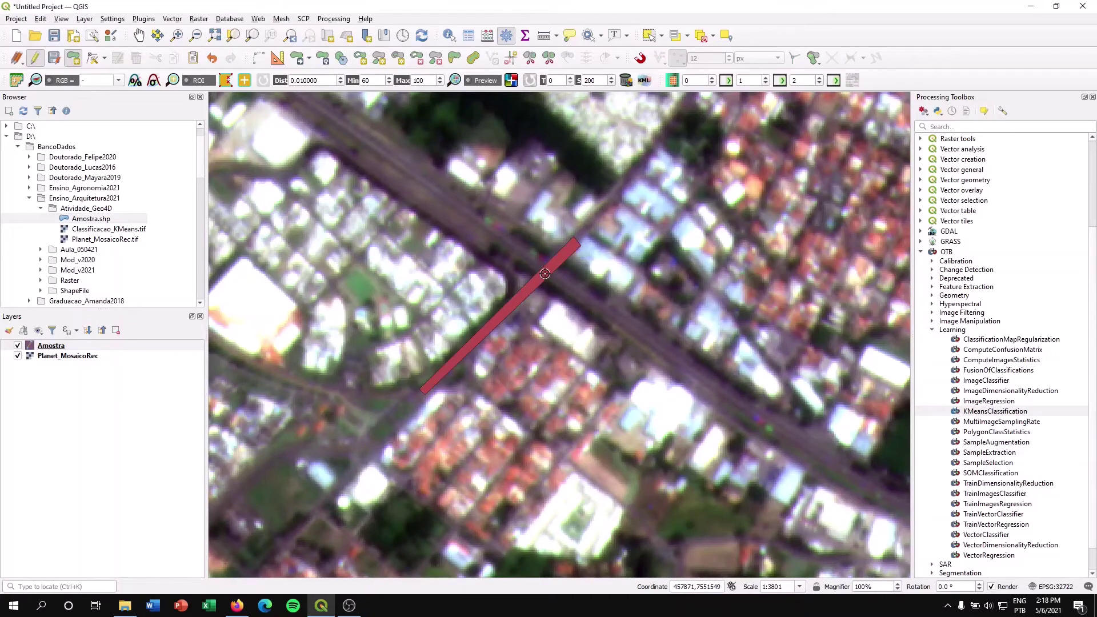
Inspect the bare-soil development strip and its surroundings on the eastern side of the Planet mosaic
scroll(544, 273, down, 3)
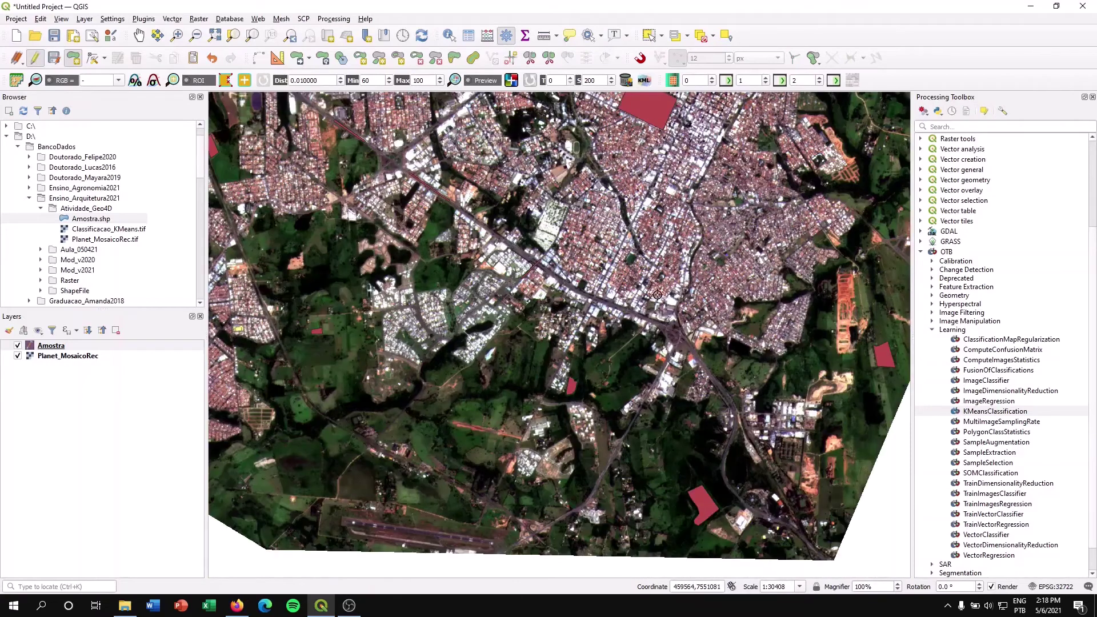
drag(657, 294, 523, 301)
drag(688, 340, 555, 347)
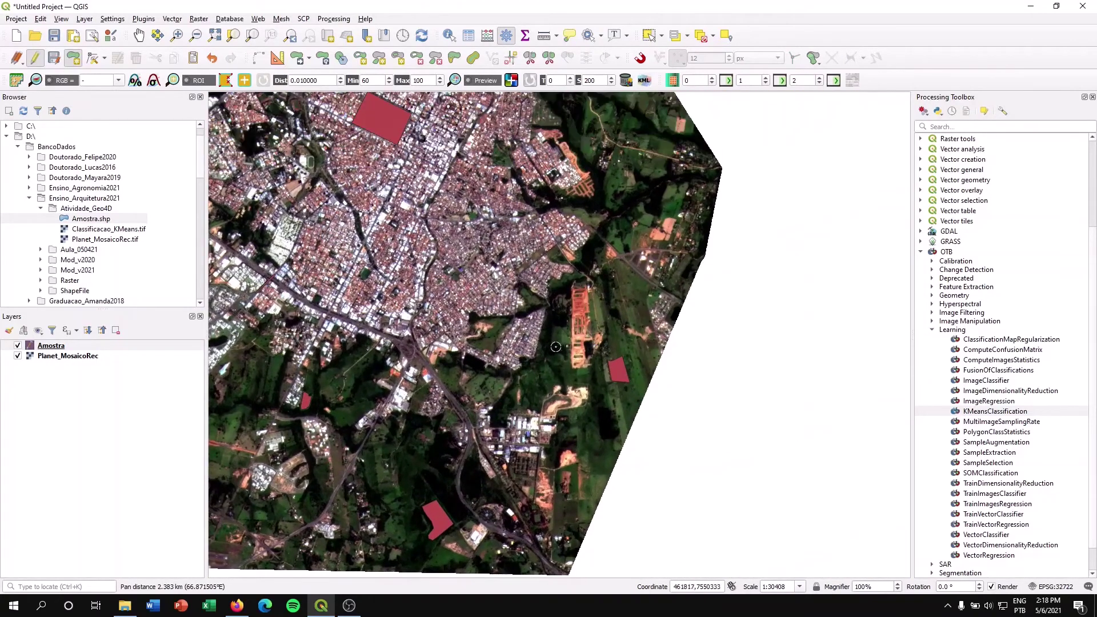
drag(519, 223, 552, 283)
scroll(600, 402, up, 3)
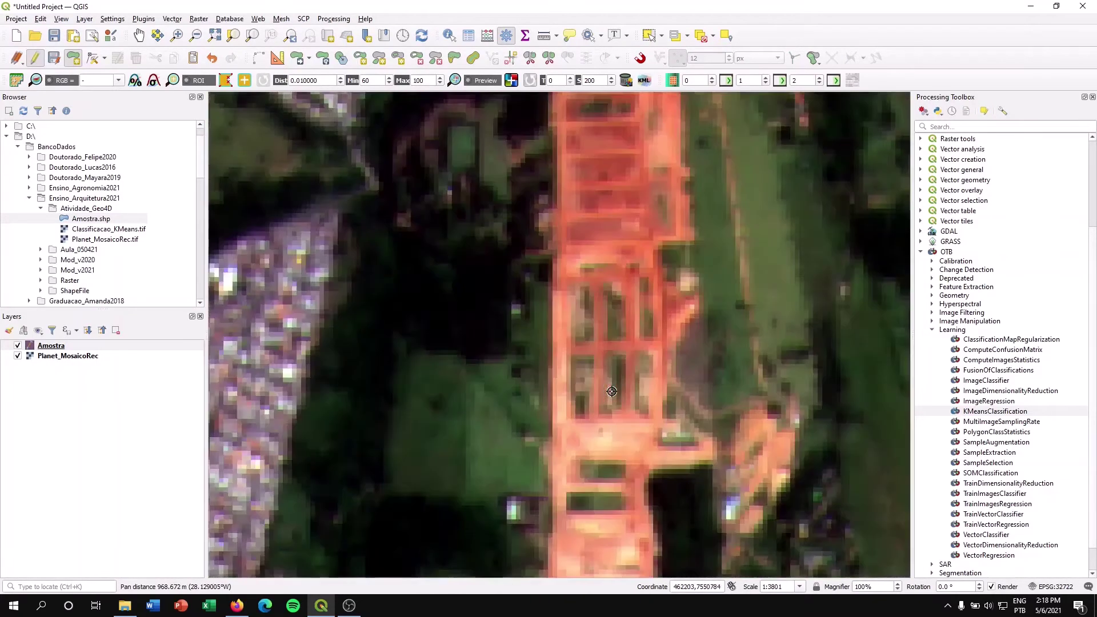
drag(611, 391, 607, 218)
scroll(607, 218, down, 1)
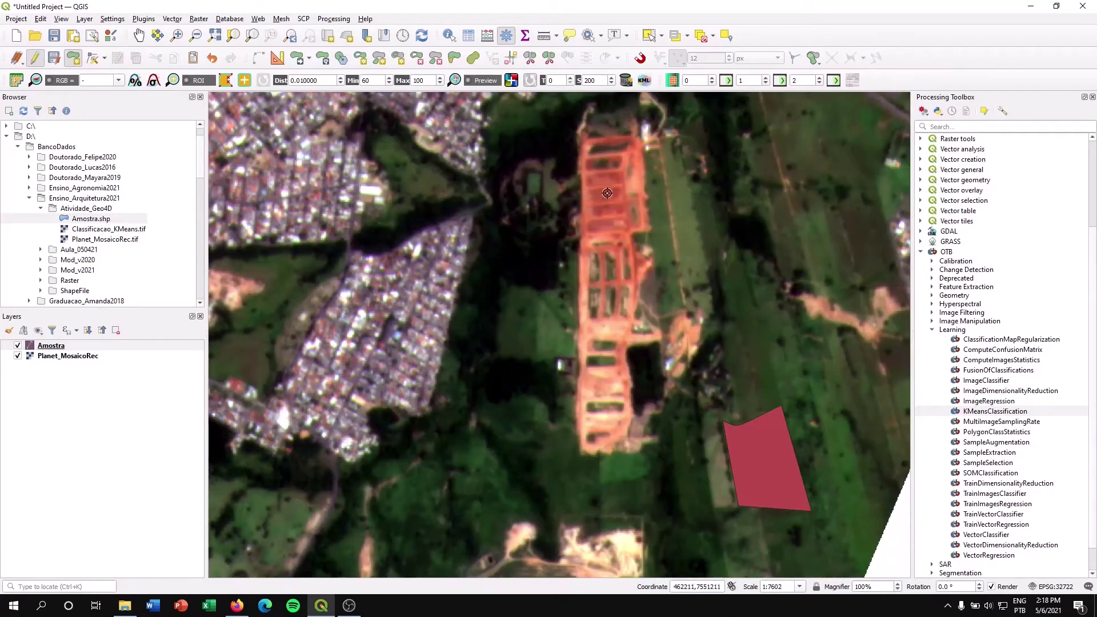
drag(610, 198, 611, 371)
scroll(538, 235, down, 1)
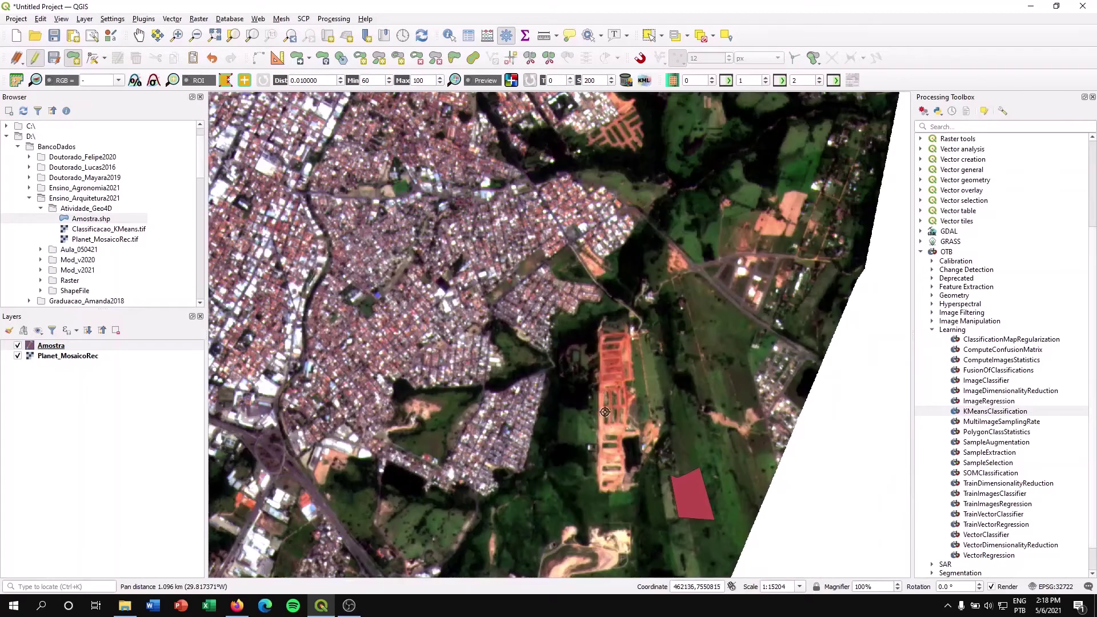
scroll(602, 331, up, 2)
scroll(602, 332, down, 1)
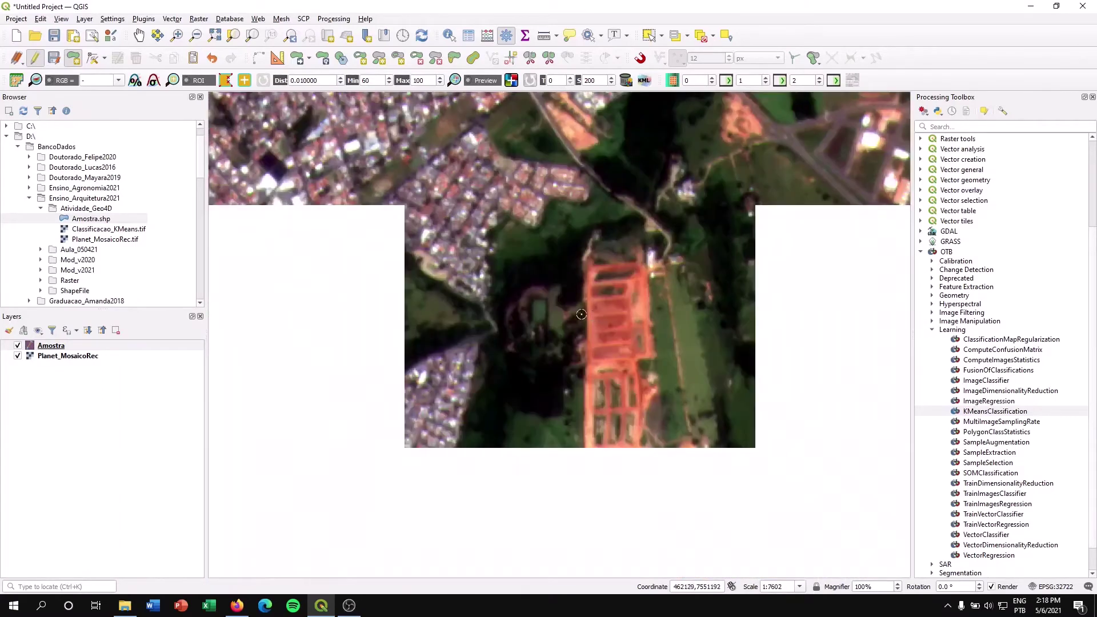
Review how the Amostra sample polygons are distributed over the urban and vegetated areas of the whole mosaic
drag(263, 125, 473, 314)
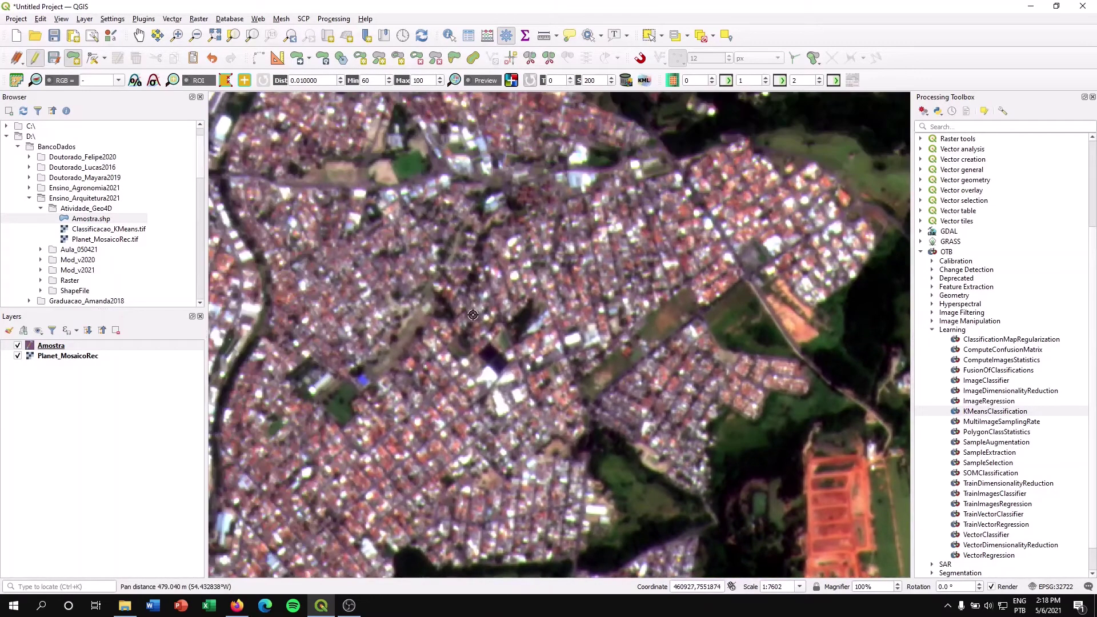
scroll(481, 318, down, 1)
drag(617, 323, 451, 329)
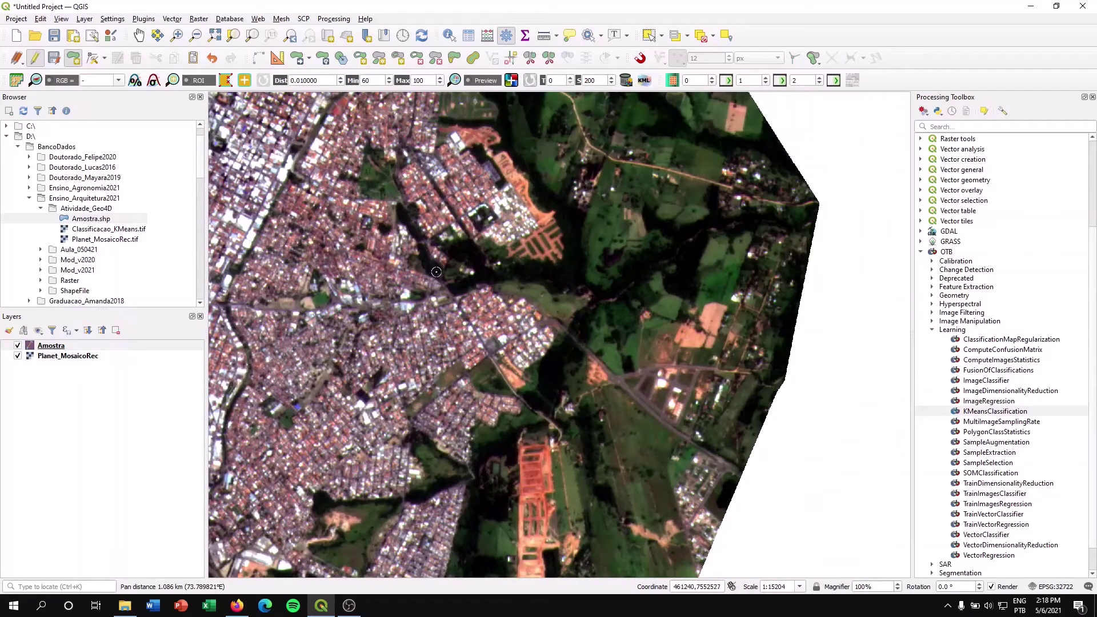
drag(525, 514, 531, 423)
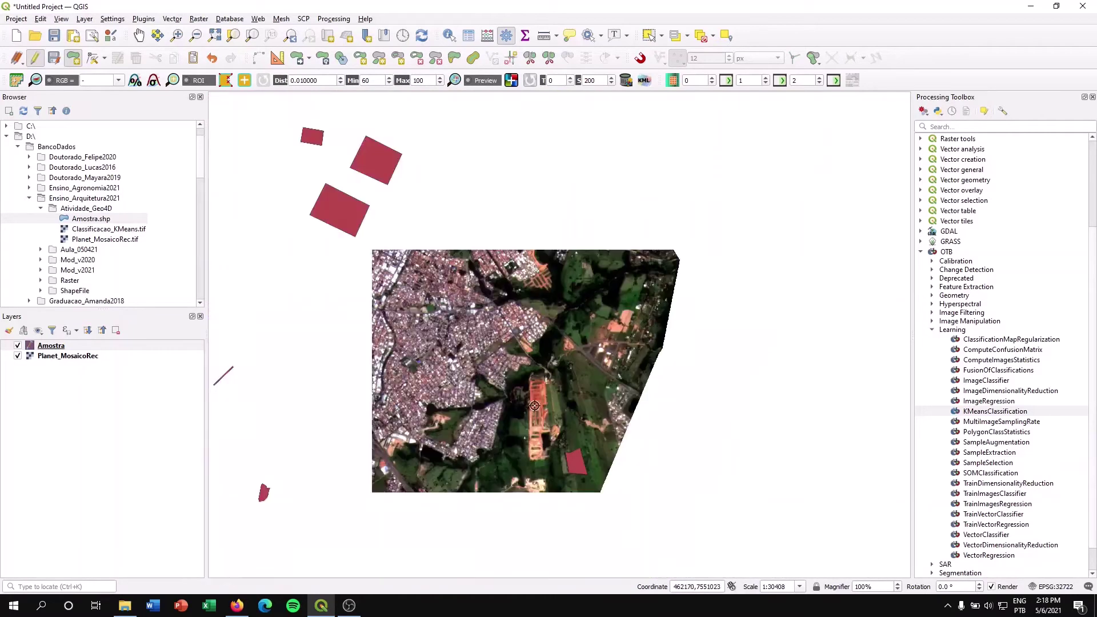
scroll(537, 408, down, 1)
drag(540, 442, 634, 413)
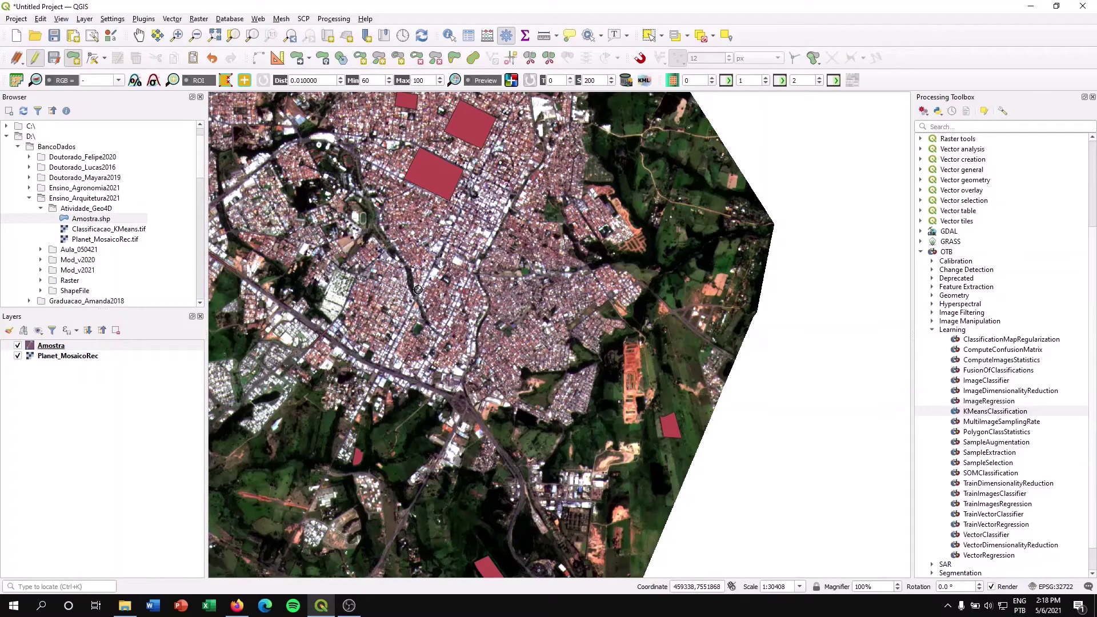
drag(455, 159, 539, 280)
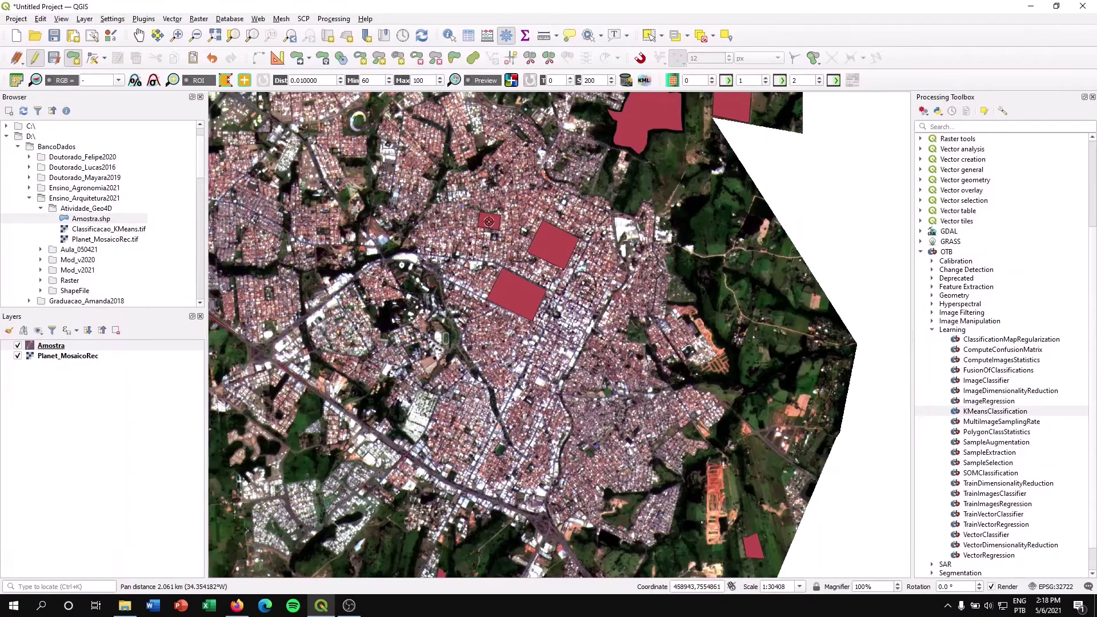
drag(488, 222, 606, 322)
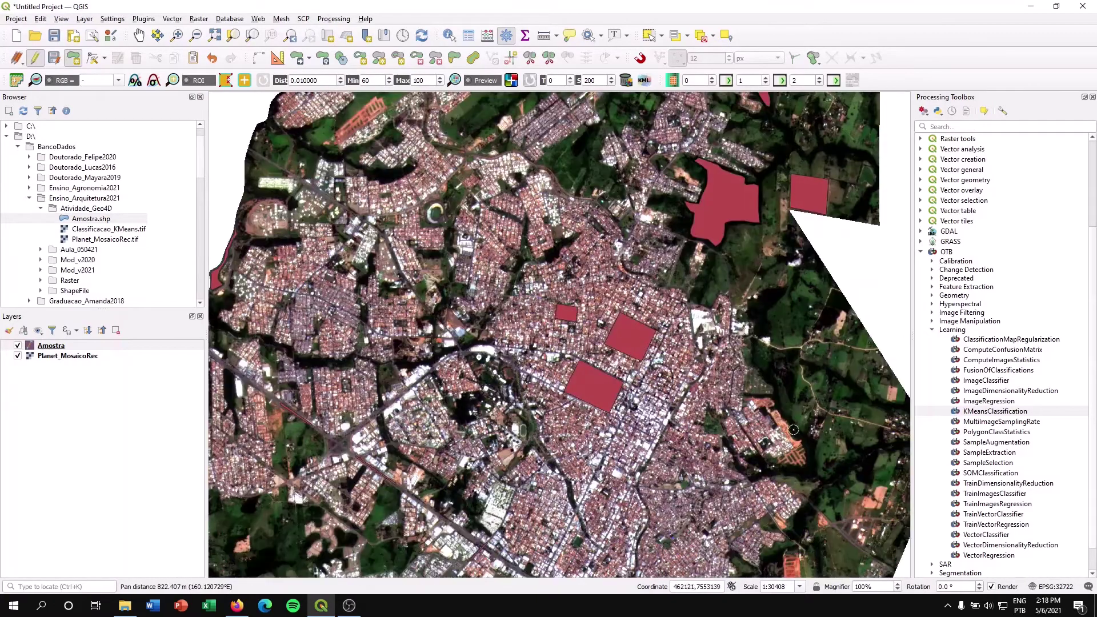
drag(785, 422, 738, 342)
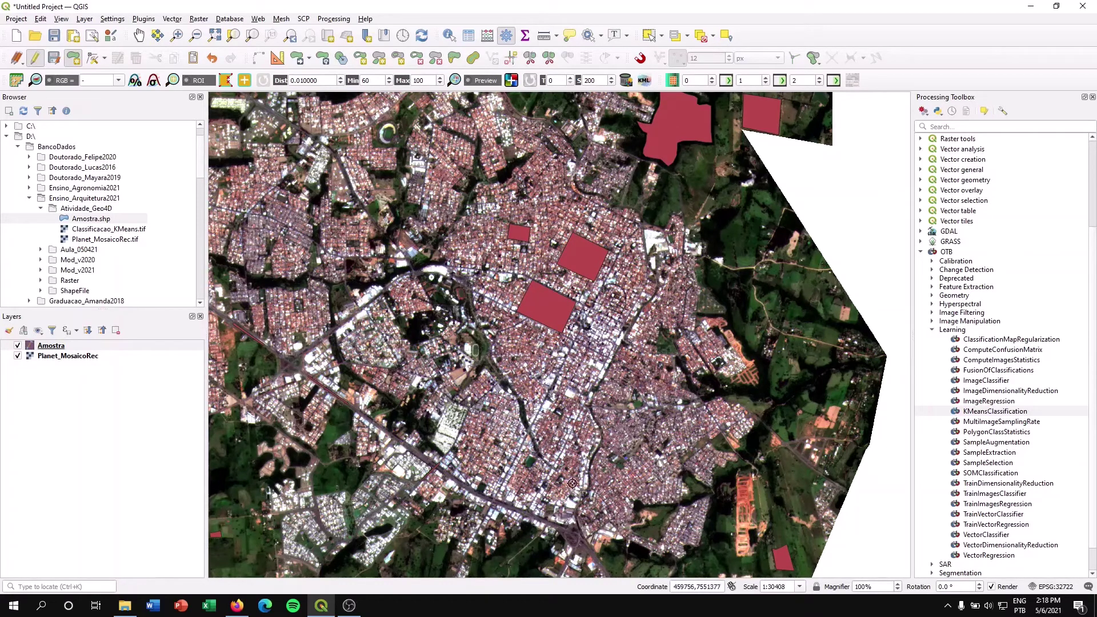
drag(731, 473, 630, 341)
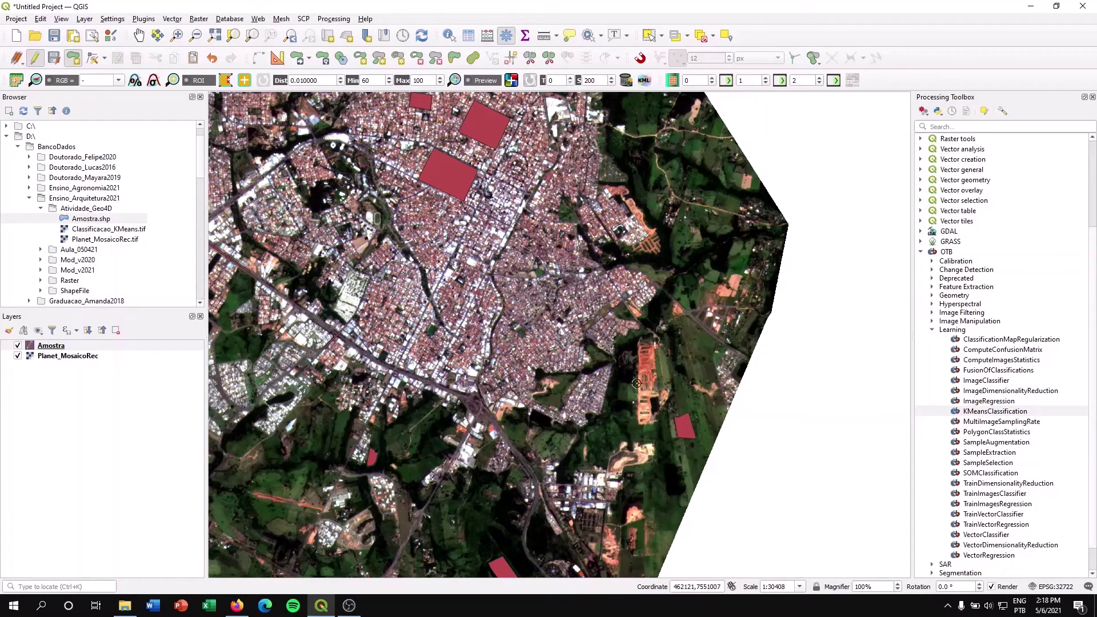
drag(365, 272, 602, 384)
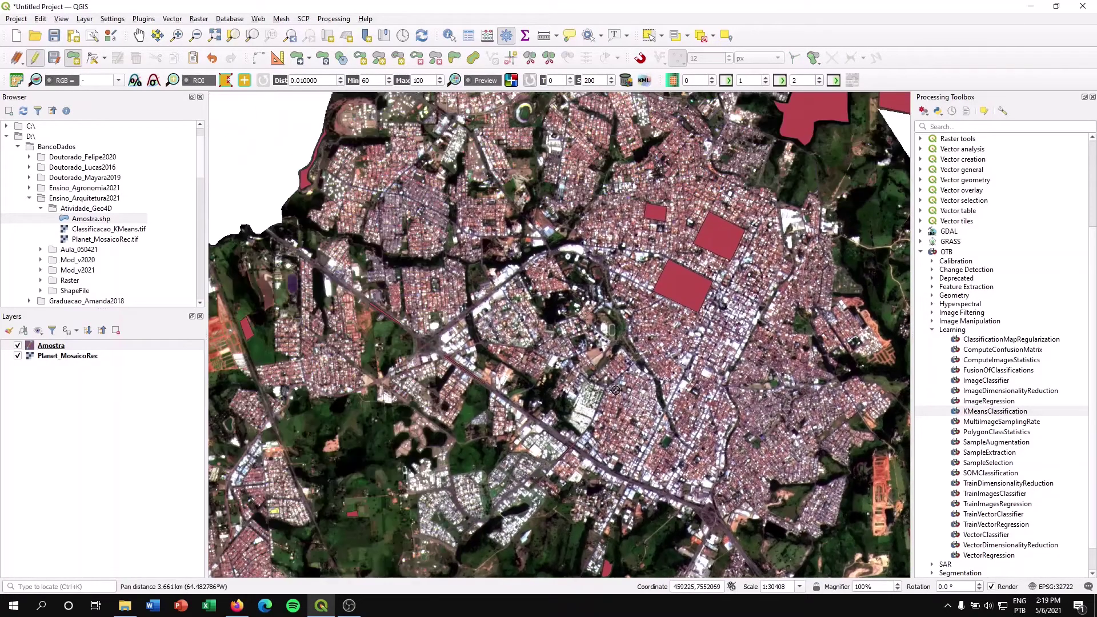
scroll(601, 383, down, 1)
drag(629, 316, 601, 308)
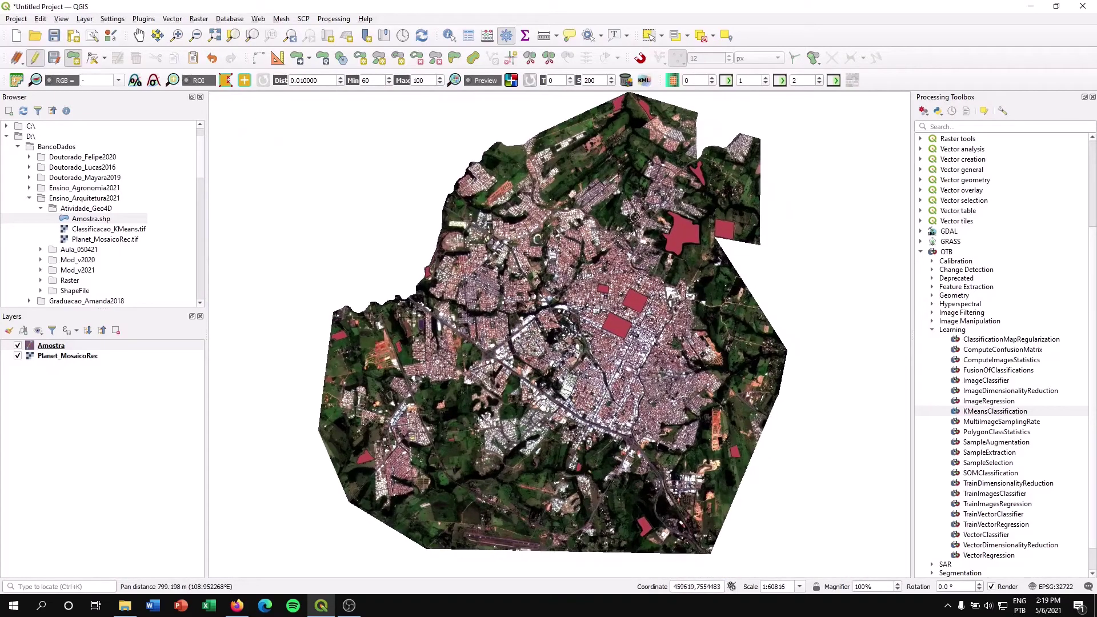
Save the edits to the Amostra layer and end its editing session
click(54, 58)
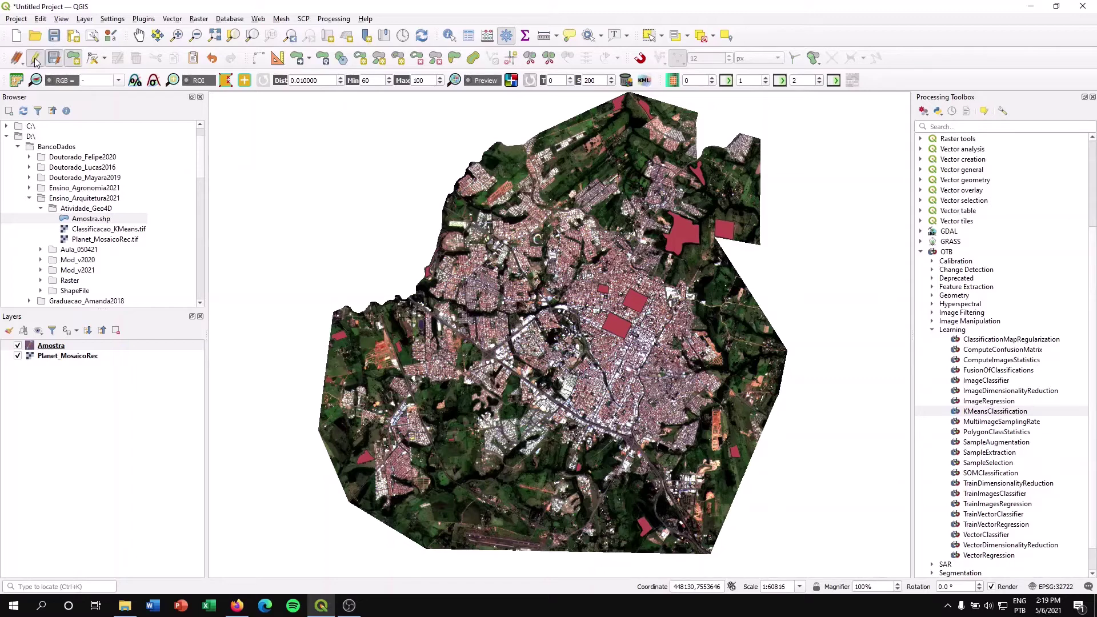
click(35, 60)
click(35, 60)
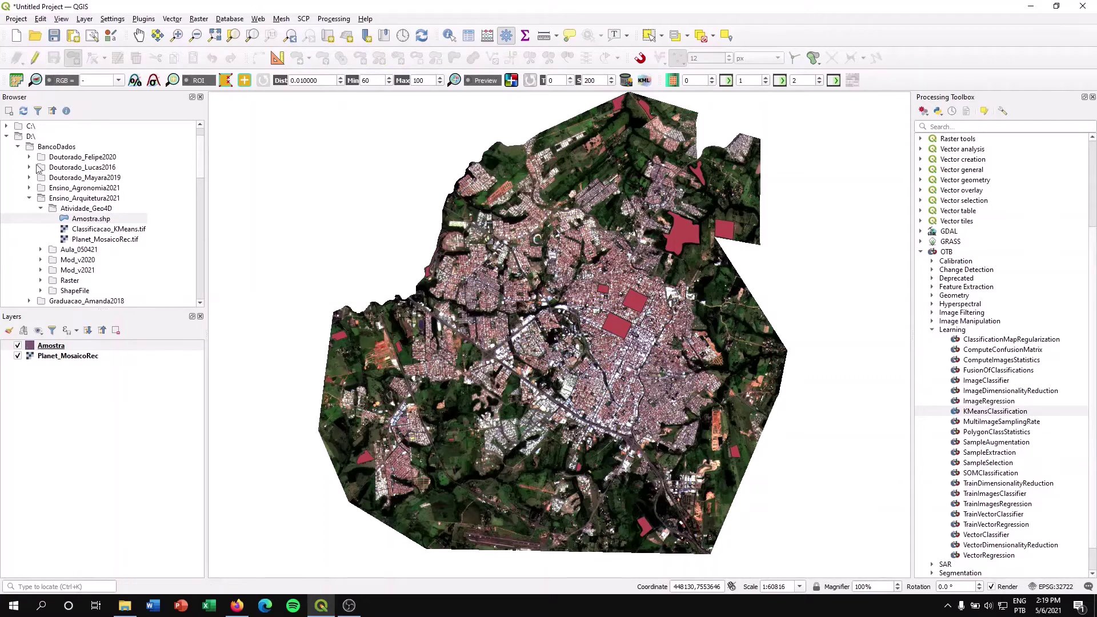
Open the Amostra attribute table and sort the features by id in ascending order
right_click(52, 349)
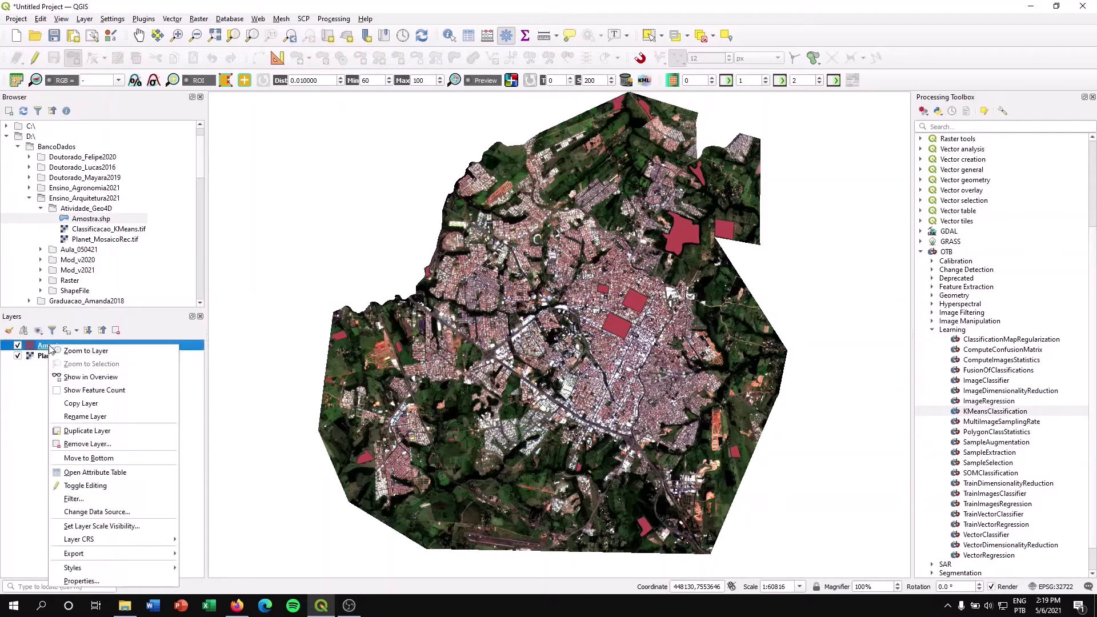
click(84, 474)
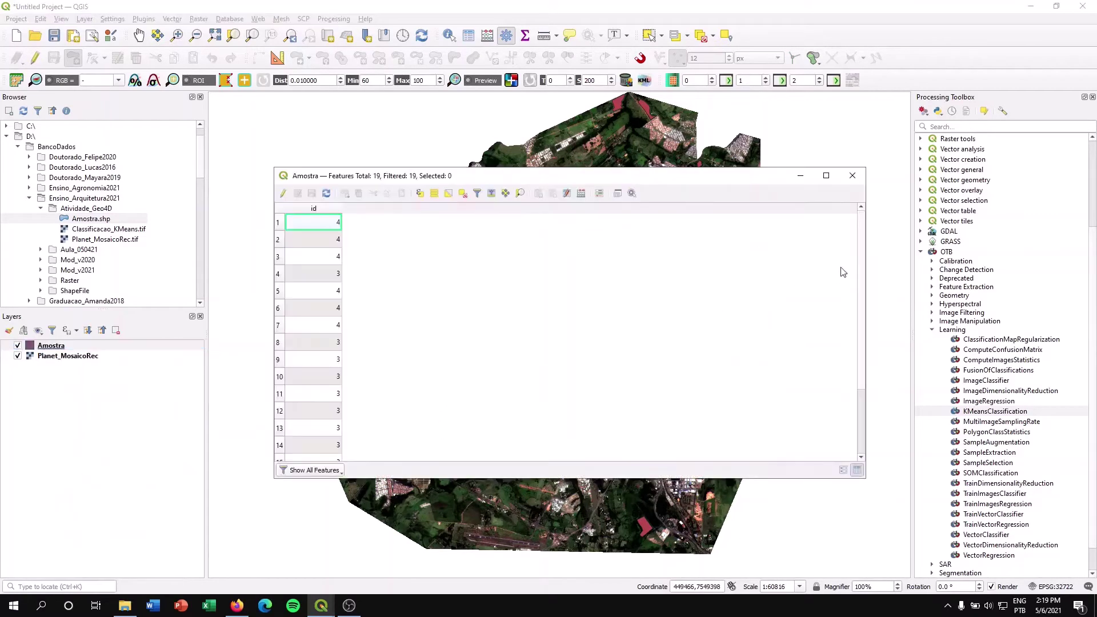
drag(860, 227, 866, 313)
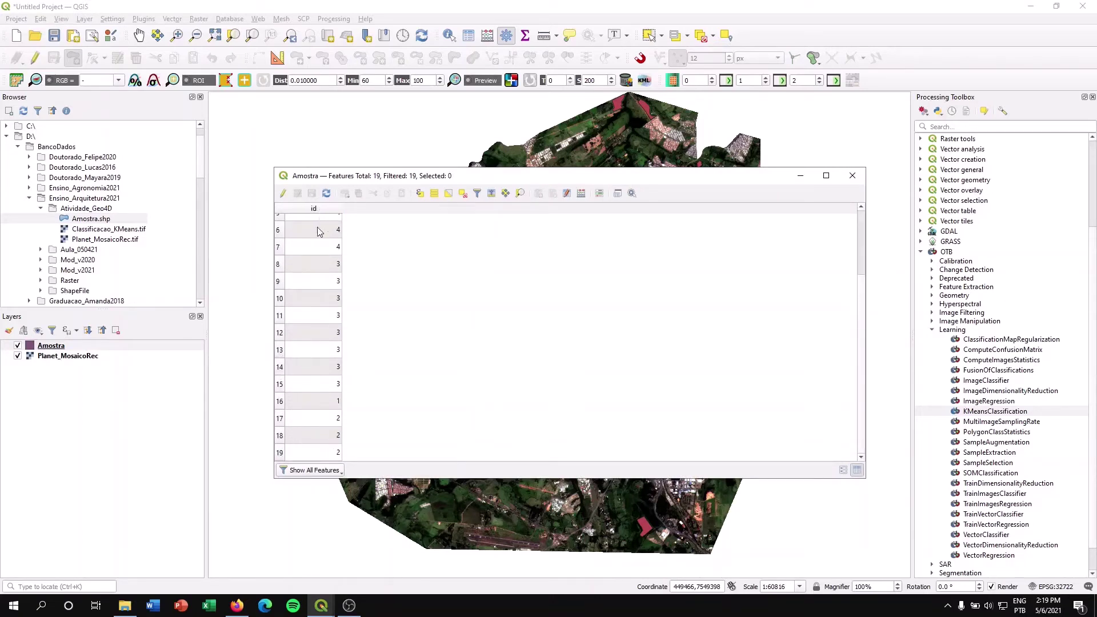
click(313, 209)
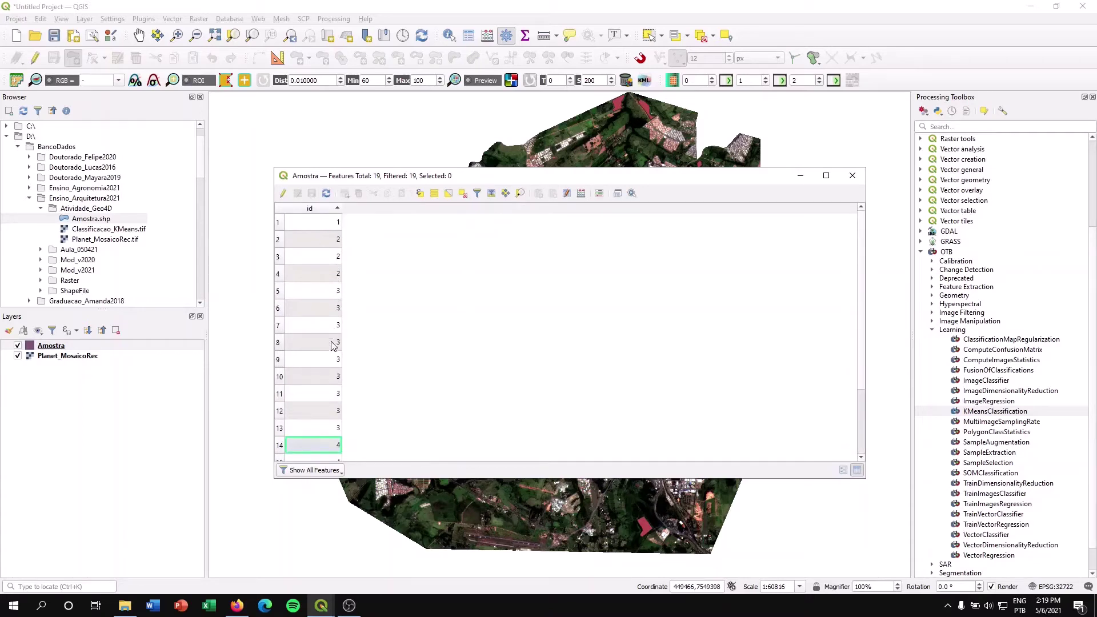
Check the class ids of all the samples in the sorted Amostra attribute table and close the table
scroll(327, 386, down, 2)
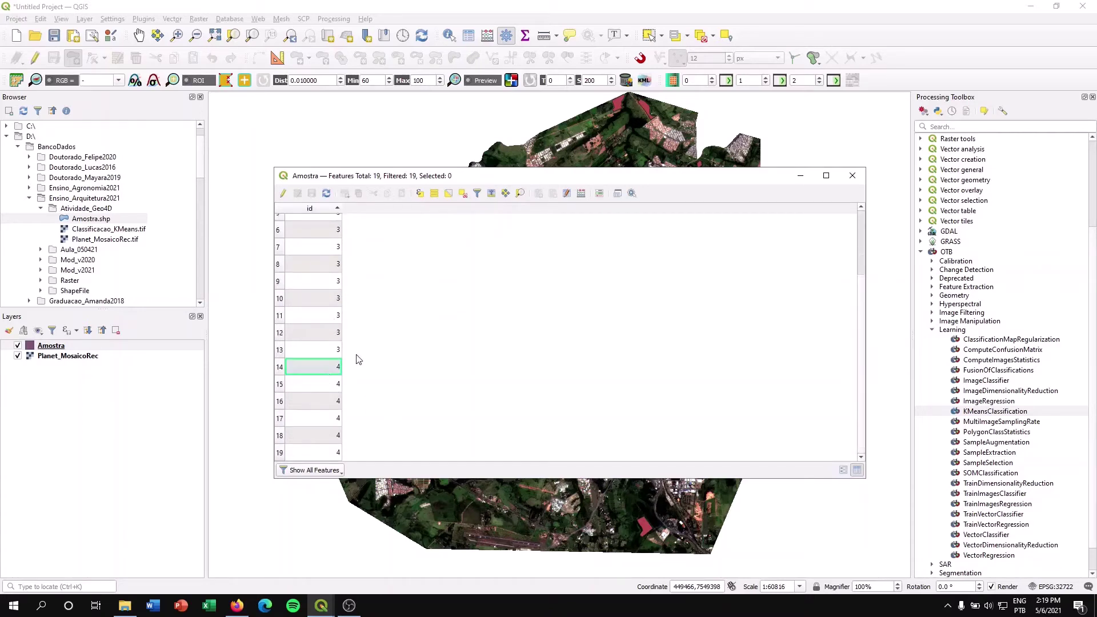
scroll(358, 358, up, 2)
scroll(340, 231, down, 2)
scroll(339, 236, up, 2)
scroll(339, 236, down, 2)
scroll(337, 237, up, 2)
scroll(336, 237, down, 2)
scroll(337, 237, up, 2)
scroll(337, 237, down, 2)
scroll(337, 237, up, 2)
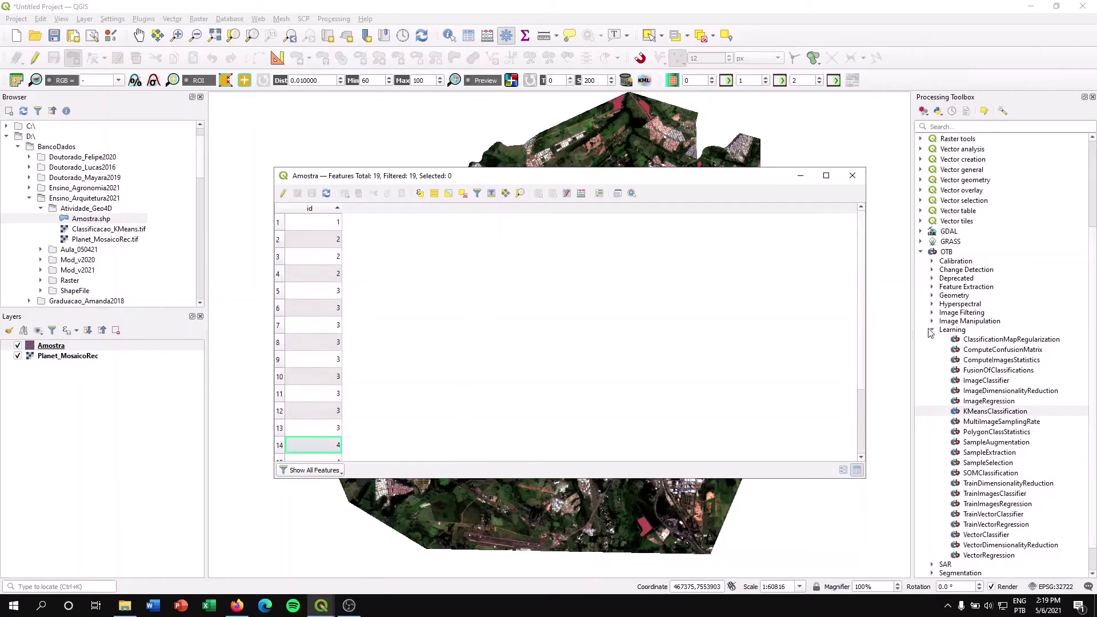
click(851, 176)
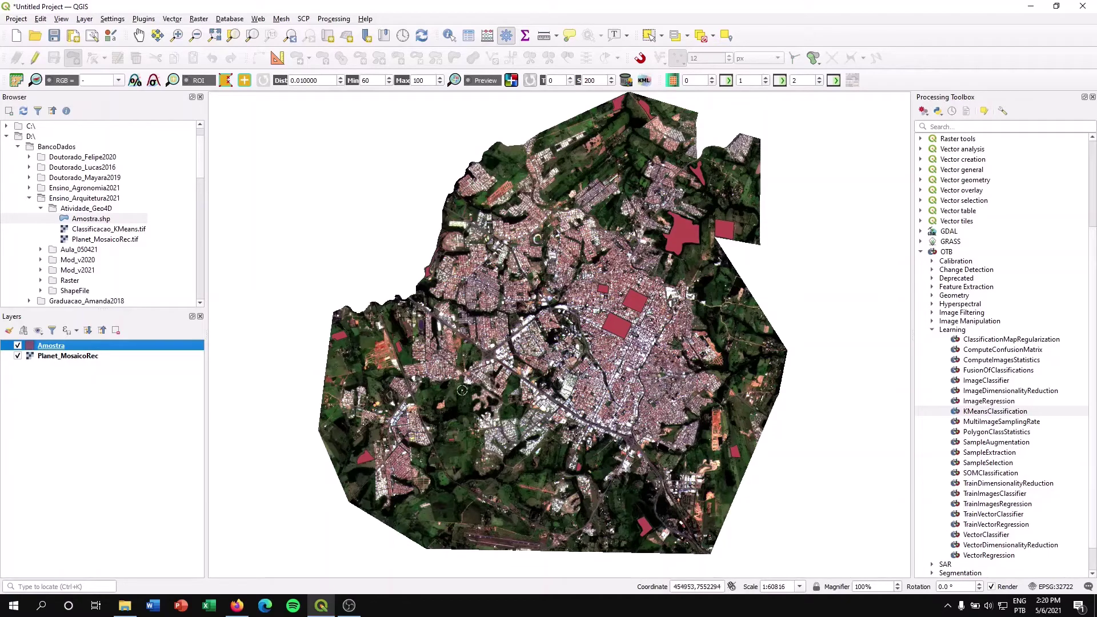
scroll(475, 404, up, 3)
scroll(473, 403, up, 1)
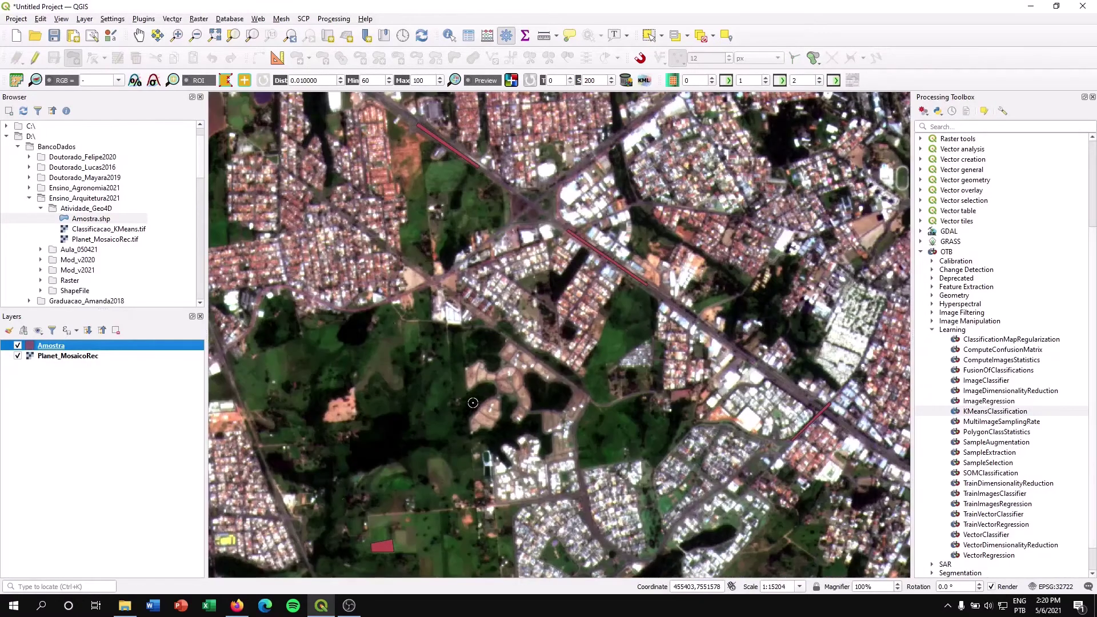
scroll(496, 396, up, 1)
scroll(522, 372, down, 3)
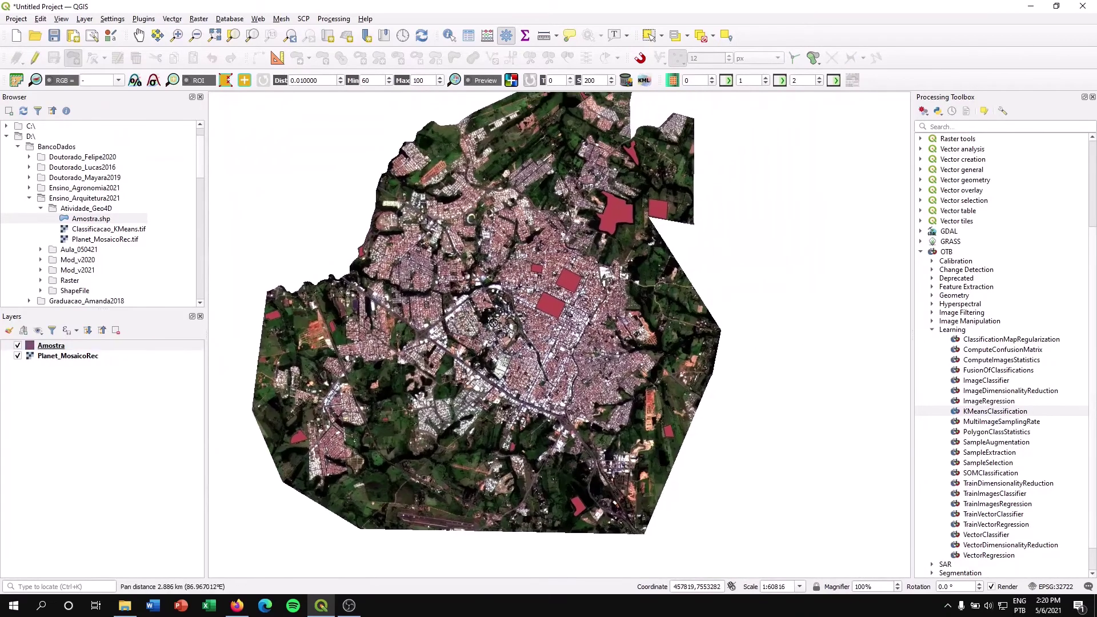
drag(493, 324, 507, 344)
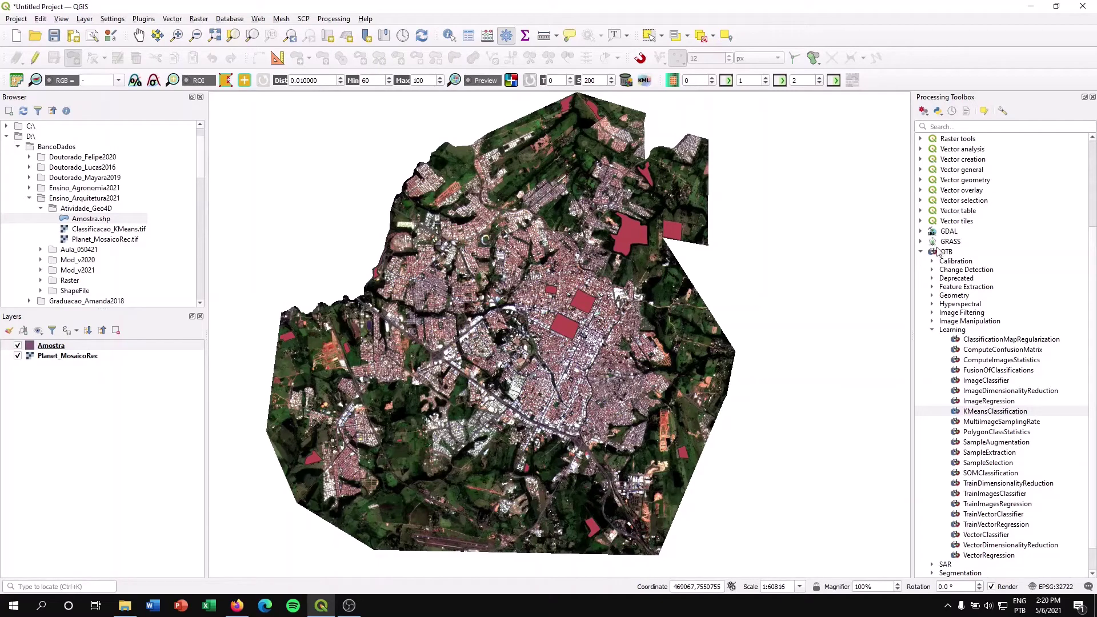
Start the OTB TrainImagesClassifier tool and choose Planet_MosaicoRec as the input image
scroll(975, 394, down, 1)
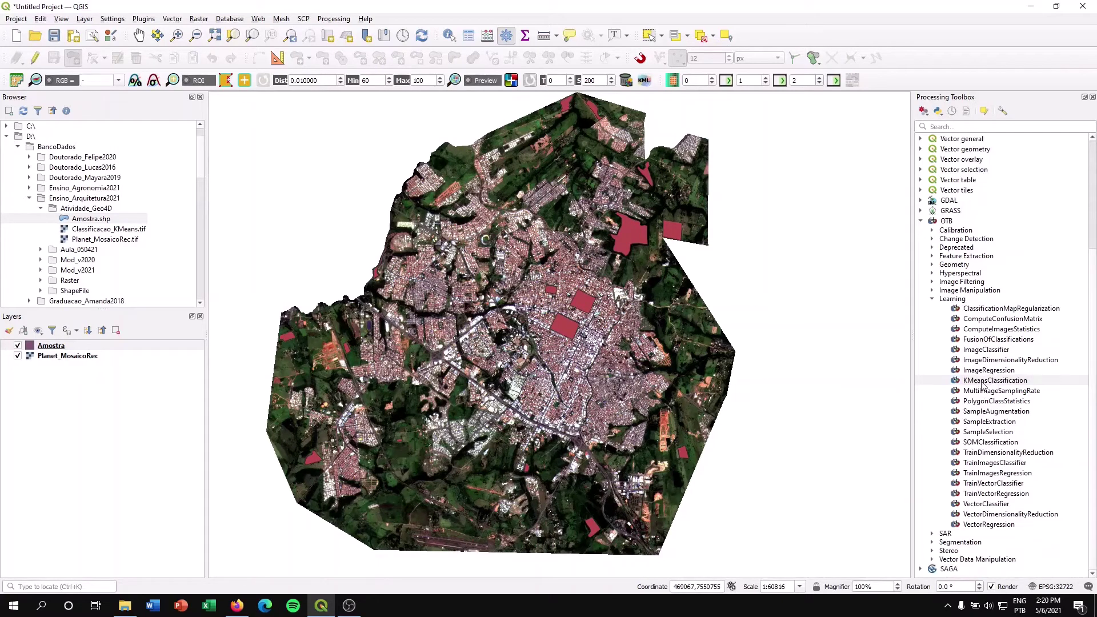
click(996, 463)
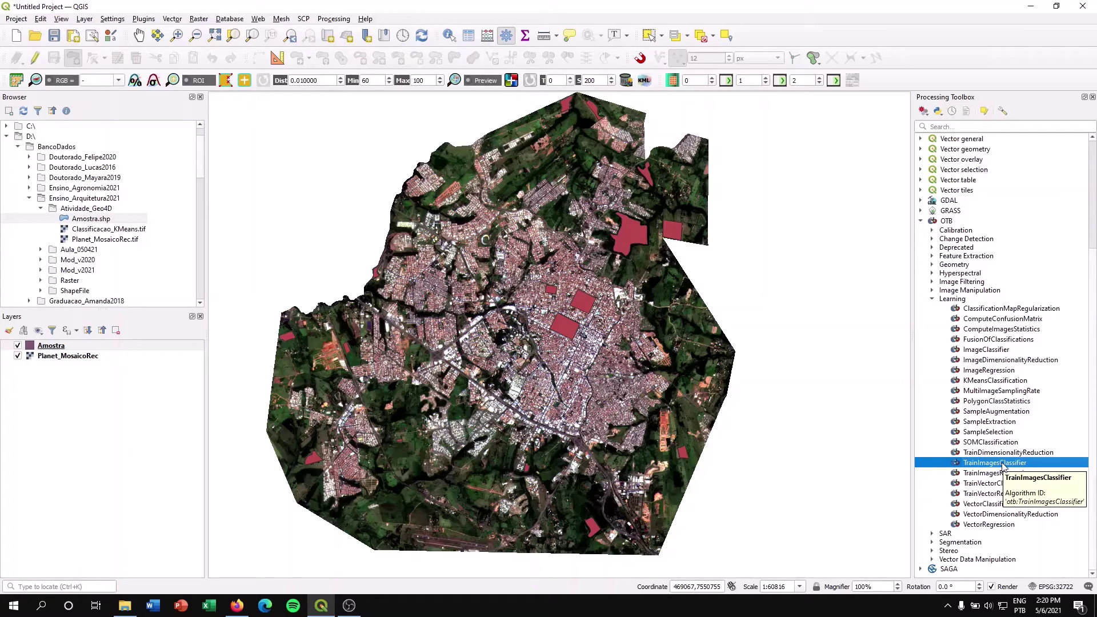
double_click(1003, 463)
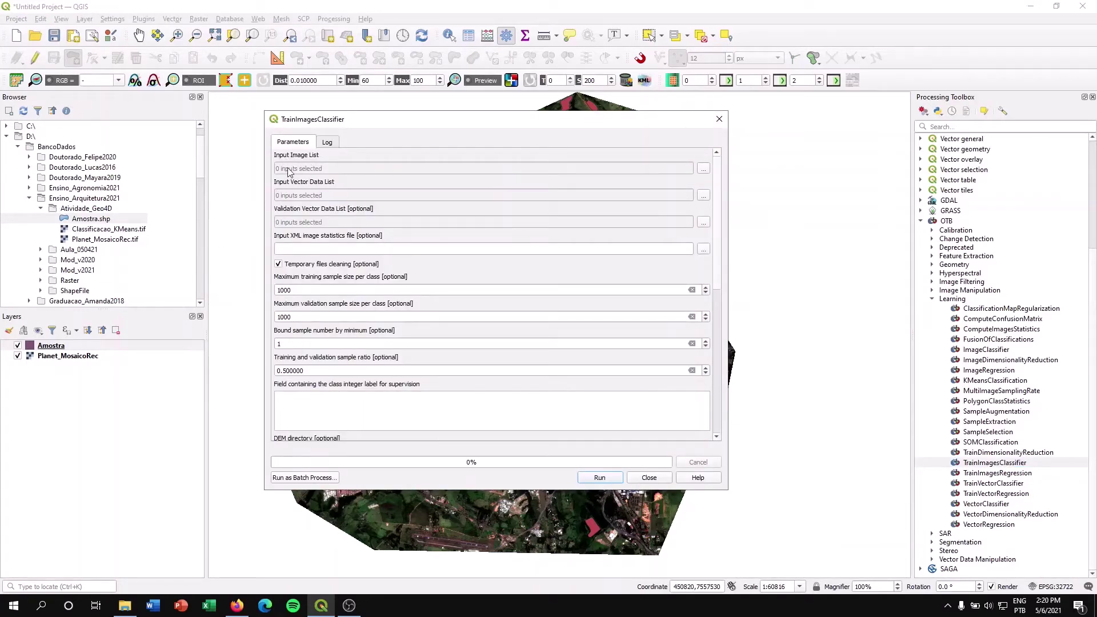
click(703, 169)
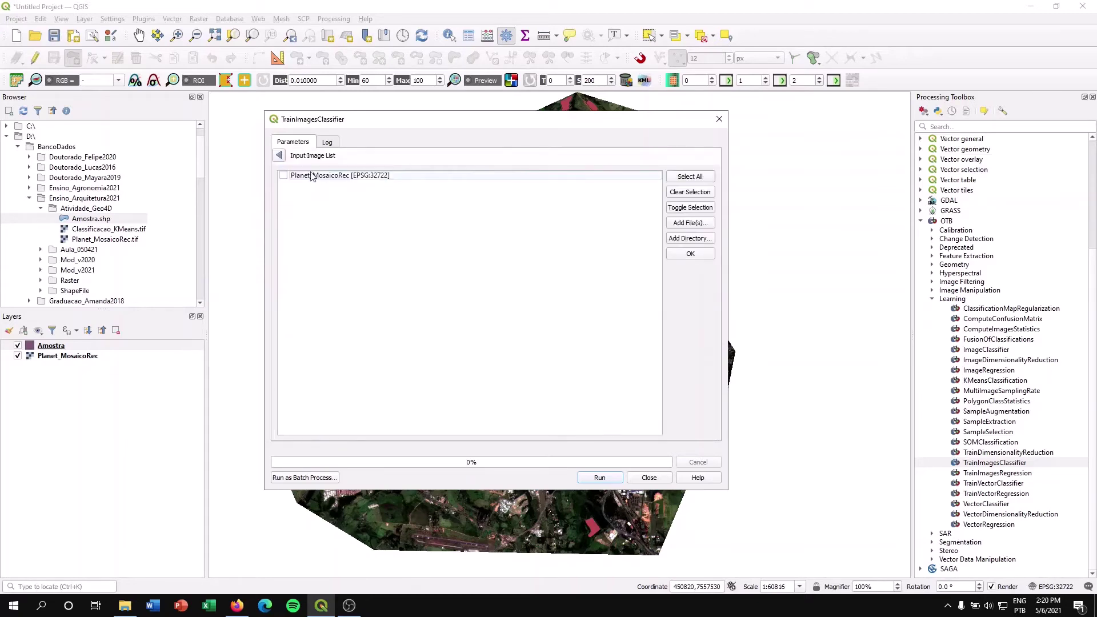
click(282, 176)
click(677, 253)
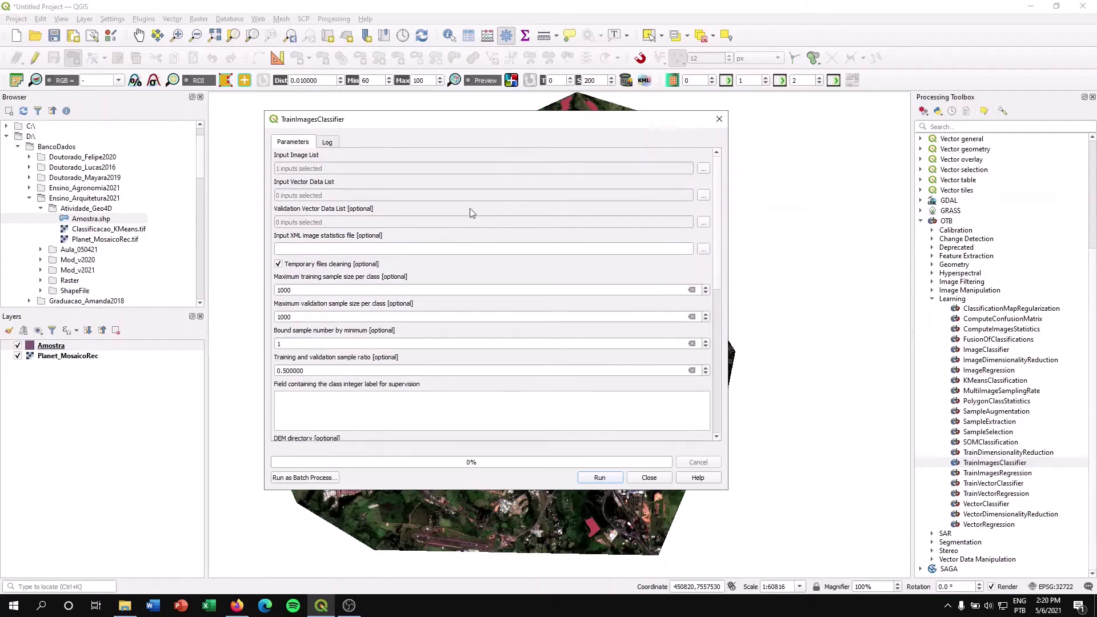
Choose the Amostra layer as the input vector data for TrainImagesClassifier
click(703, 197)
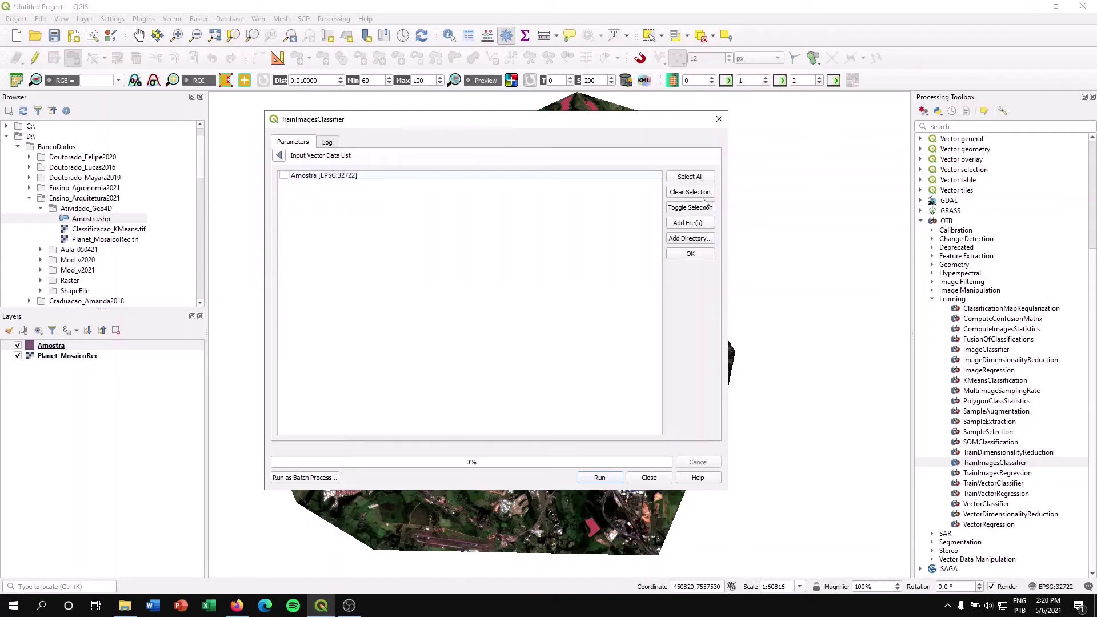
click(283, 175)
click(691, 254)
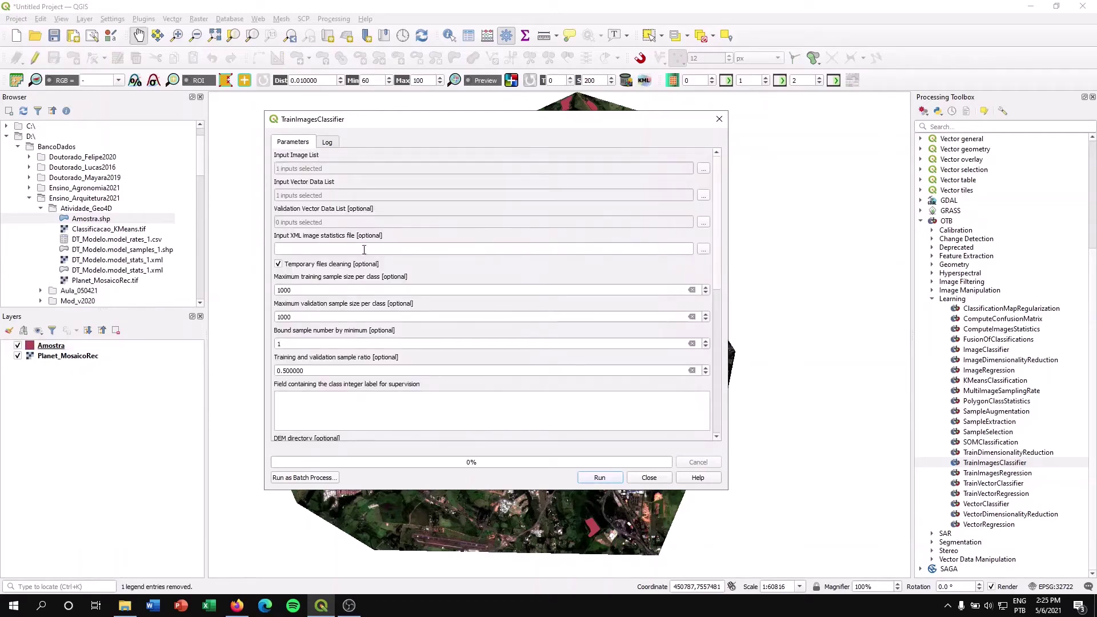
Choose dt (decision tree) as the classifier to use for the training
scroll(718, 197, down, 2)
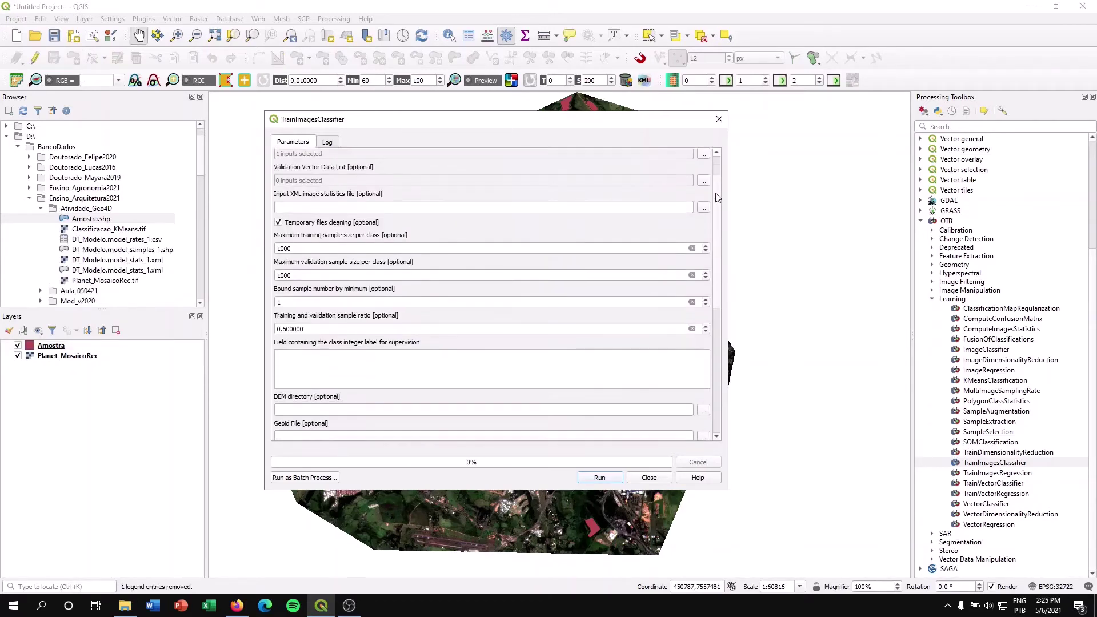
scroll(718, 197, down, 3)
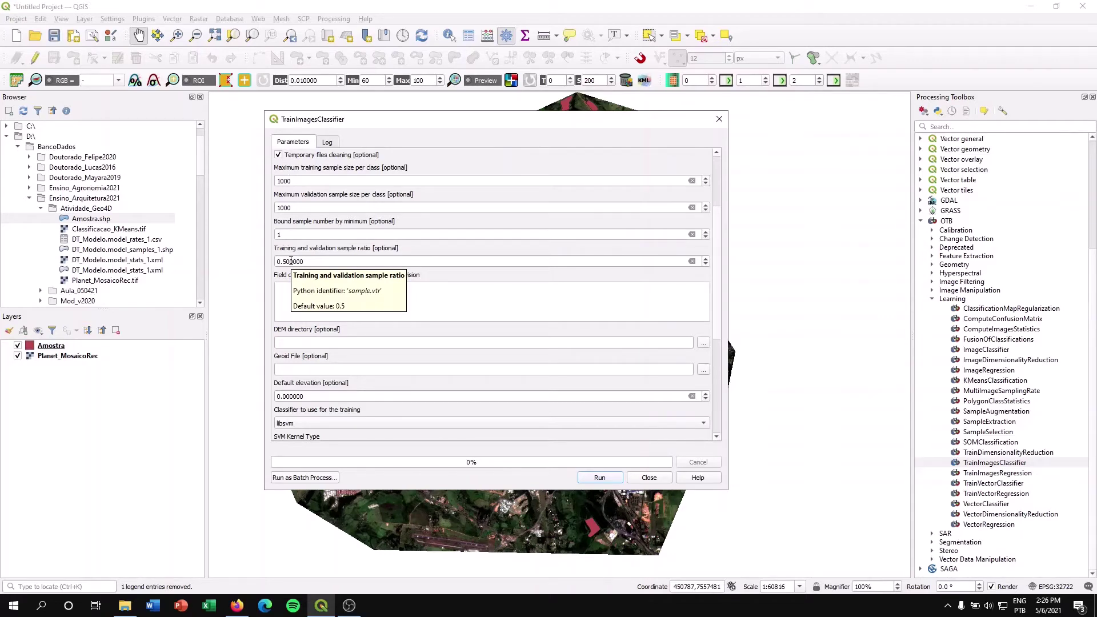
scroll(718, 243, down, 2)
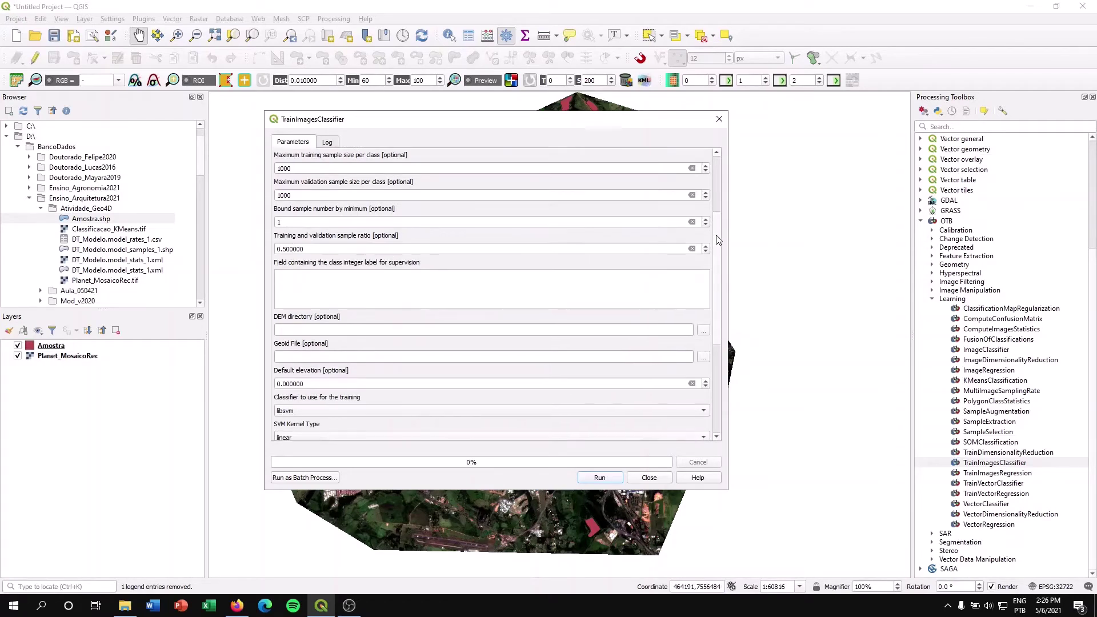
scroll(720, 274, down, 7)
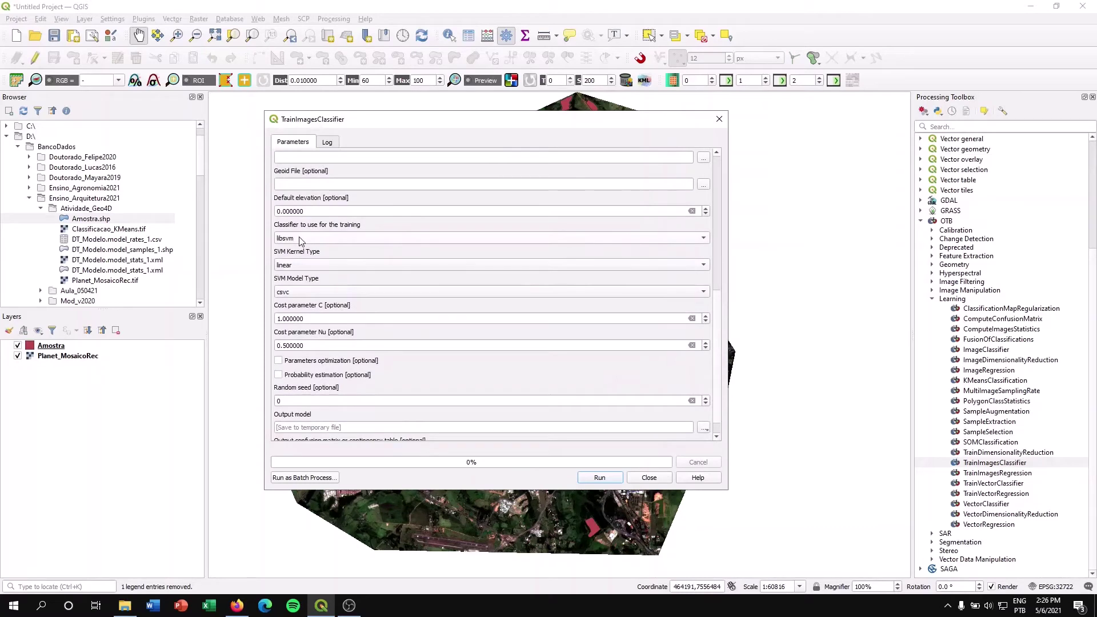
click(288, 240)
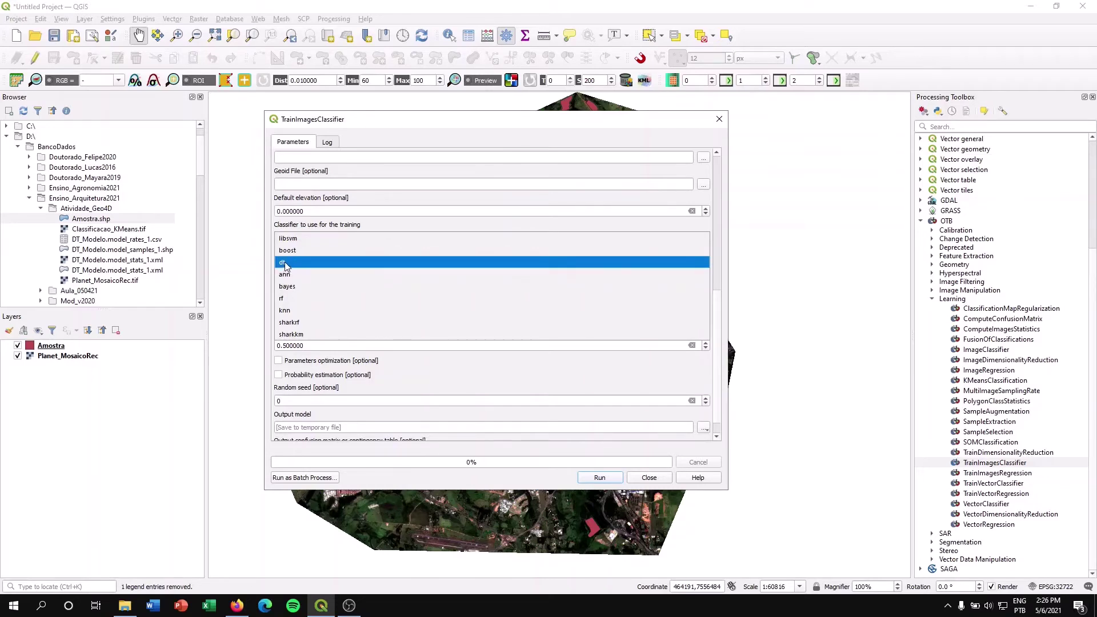
key(Escape)
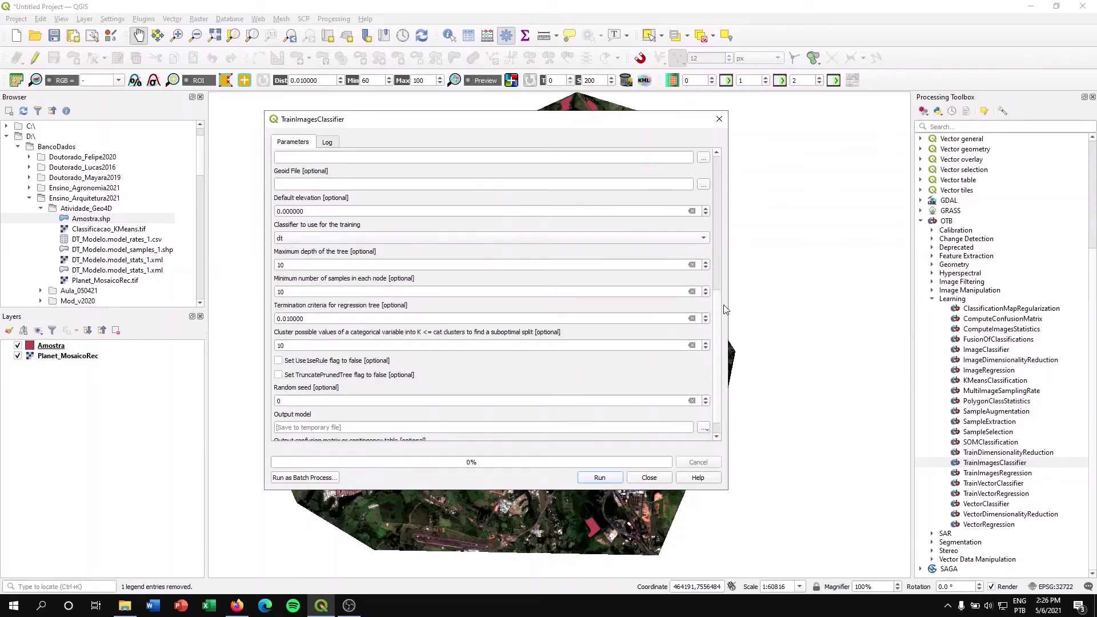
Set the output model to be saved as Modelo.model in the Atividade_Geo4D folder
scroll(718, 309, down, 1)
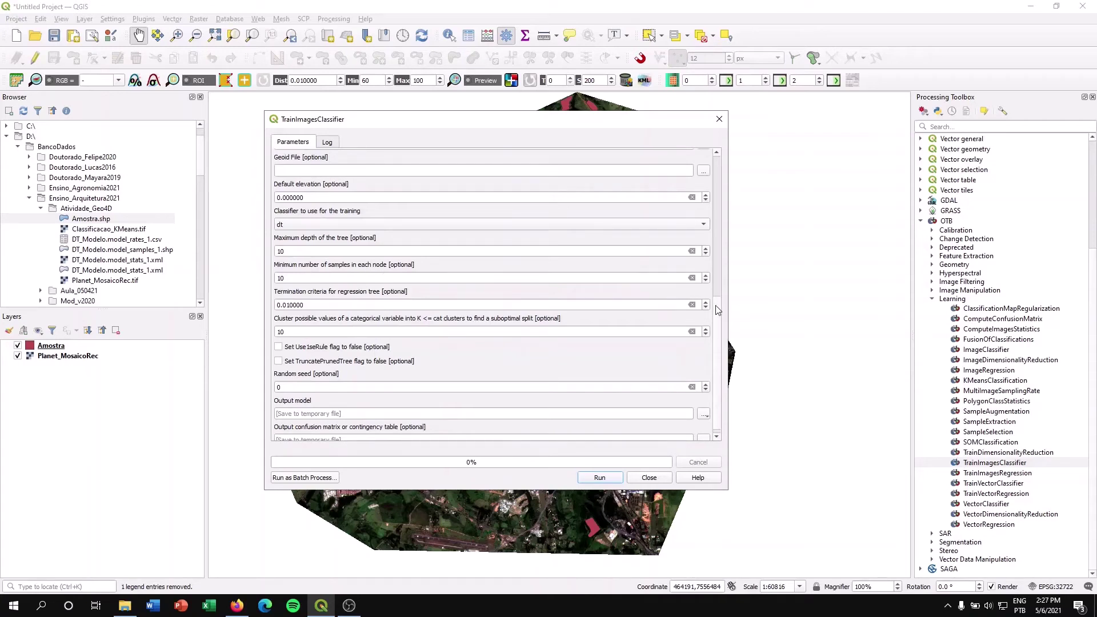
scroll(717, 320, down, 1)
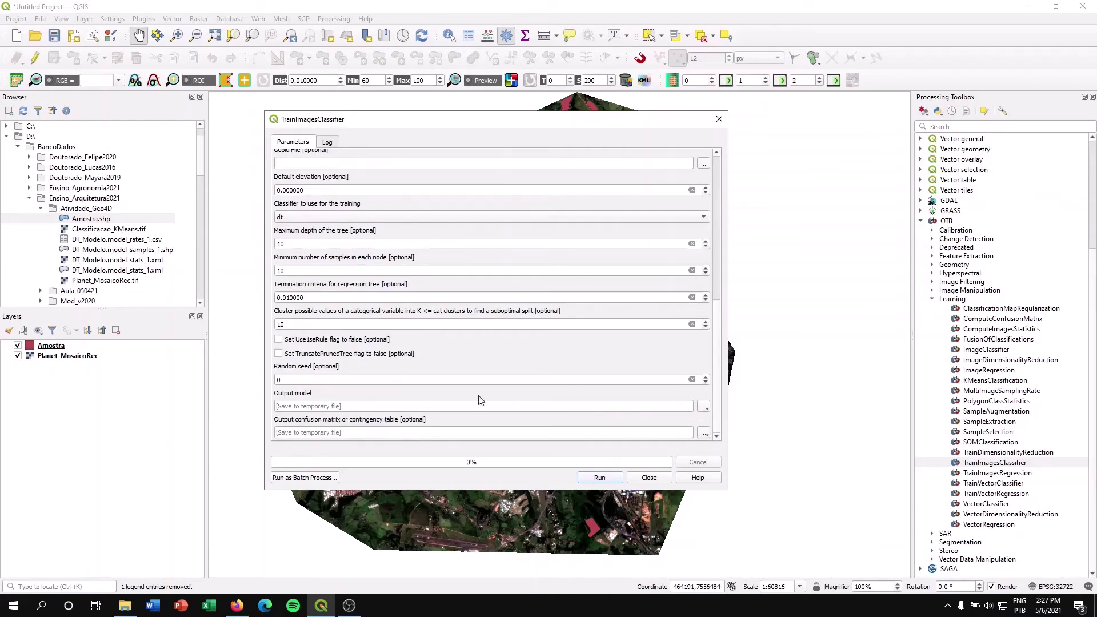
click(703, 407)
click(712, 432)
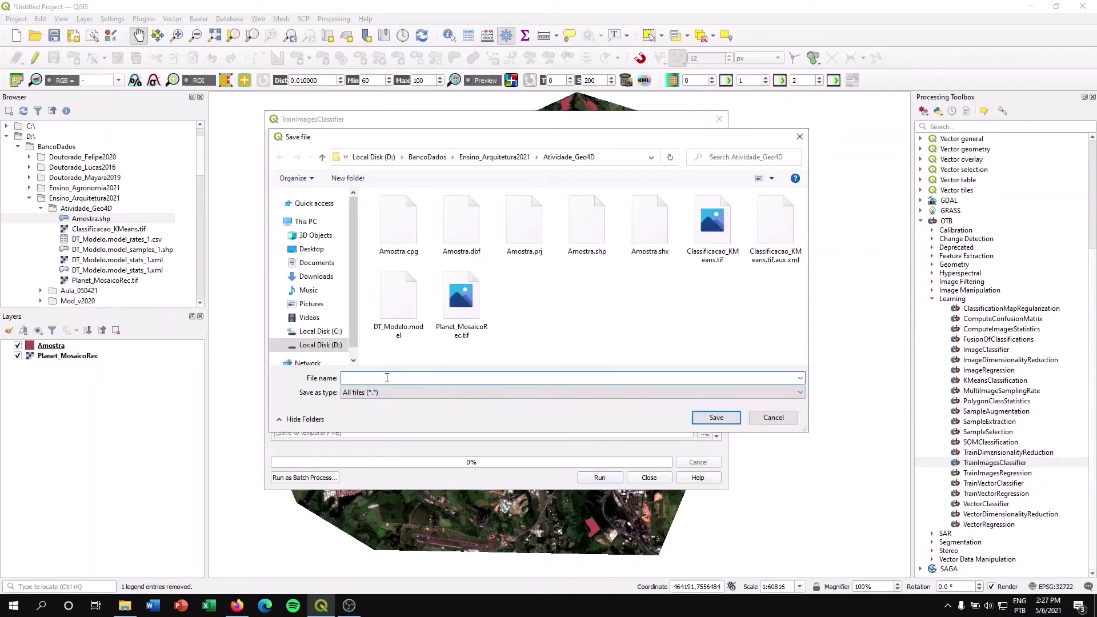
text(Modelo.model)
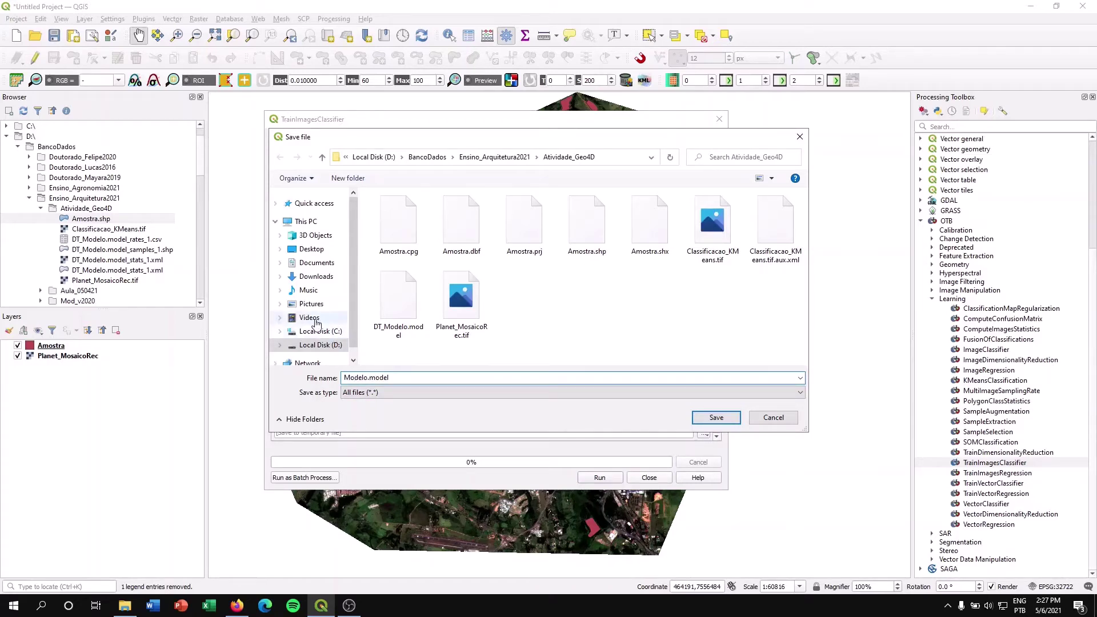
drag(367, 378, 393, 378)
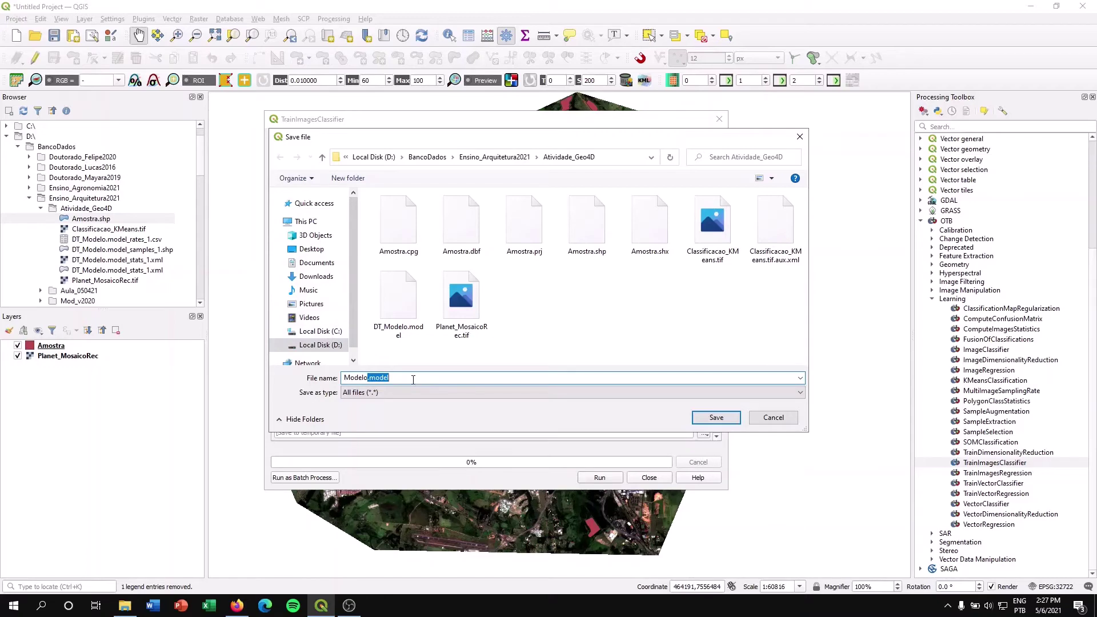
click(413, 379)
click(713, 419)
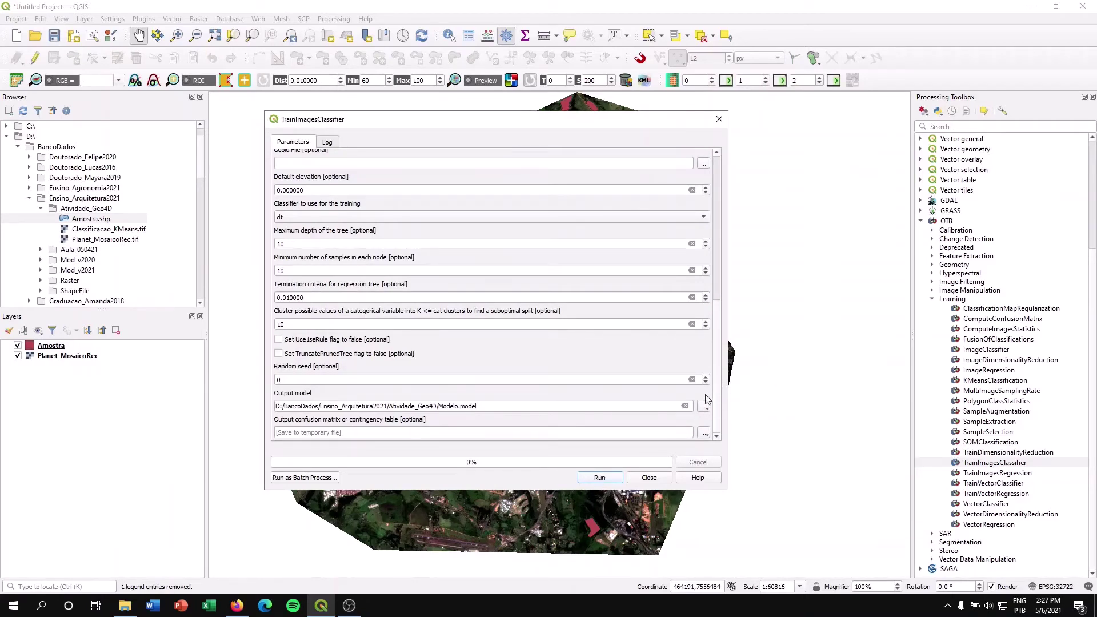
Check the class field's name in the Amostra attribute table, enter id as the class label field, and run TrainImagesClassifier
scroll(724, 315, up, 5)
scroll(724, 315, up, 2)
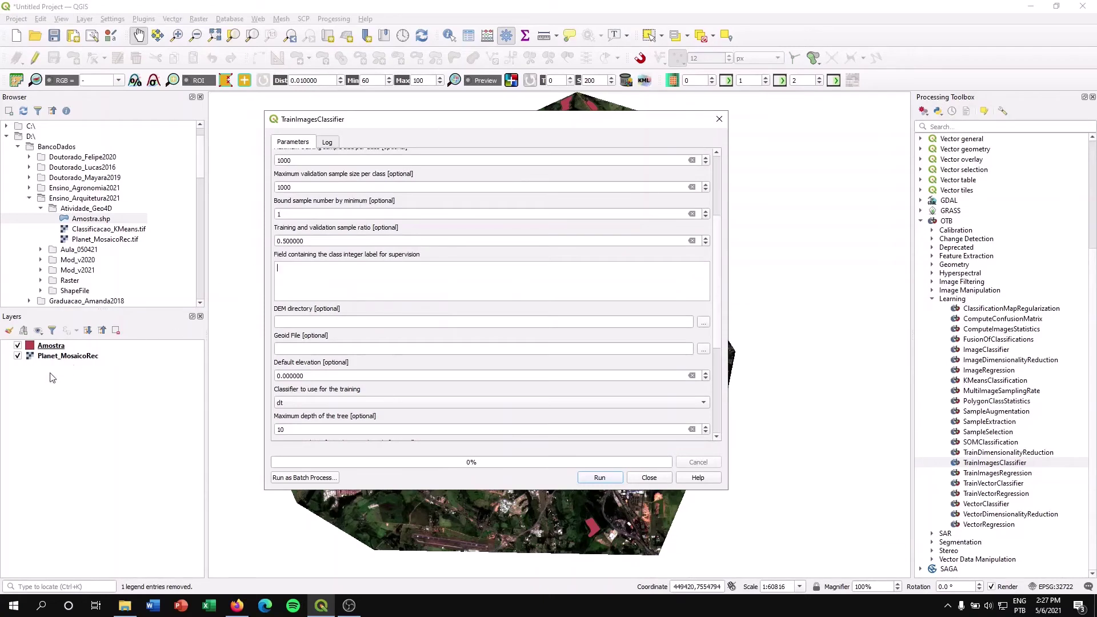
right_click(51, 345)
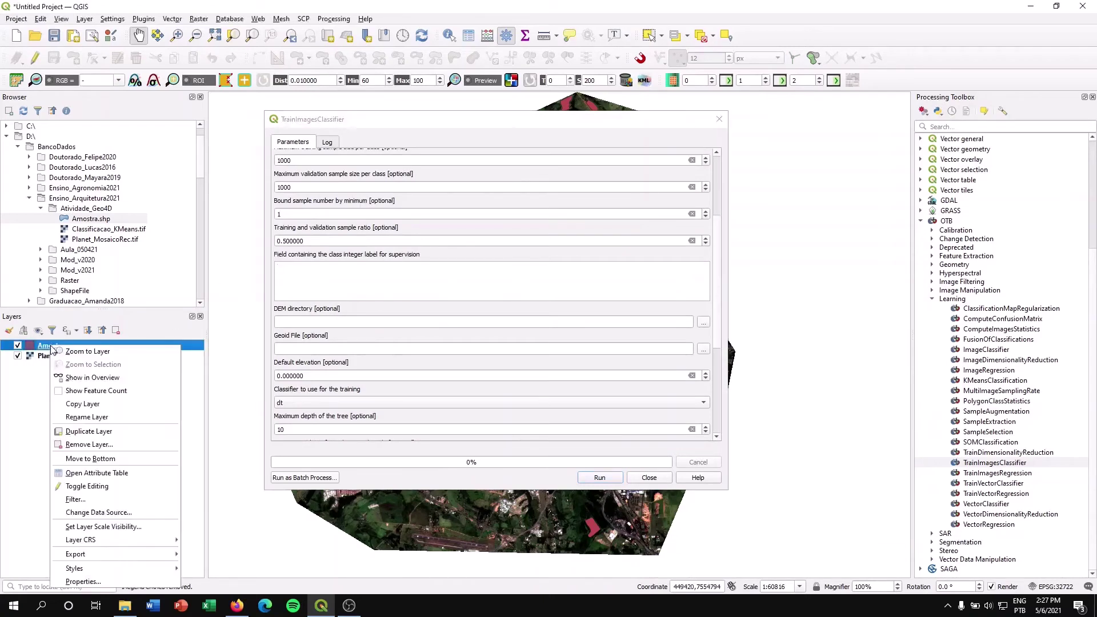
click(81, 472)
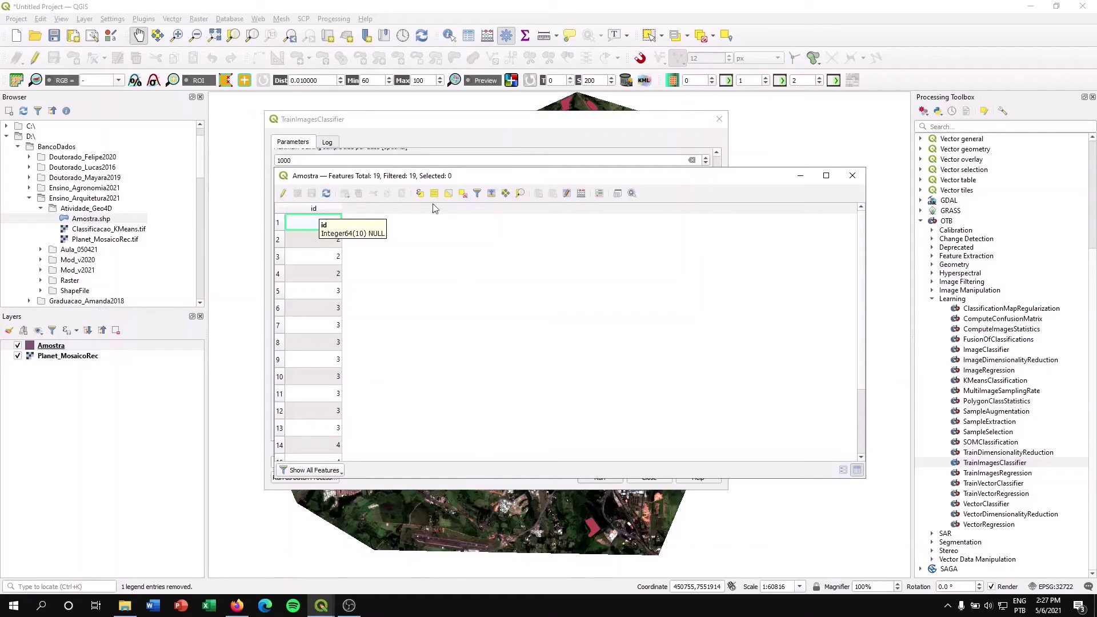
click(858, 178)
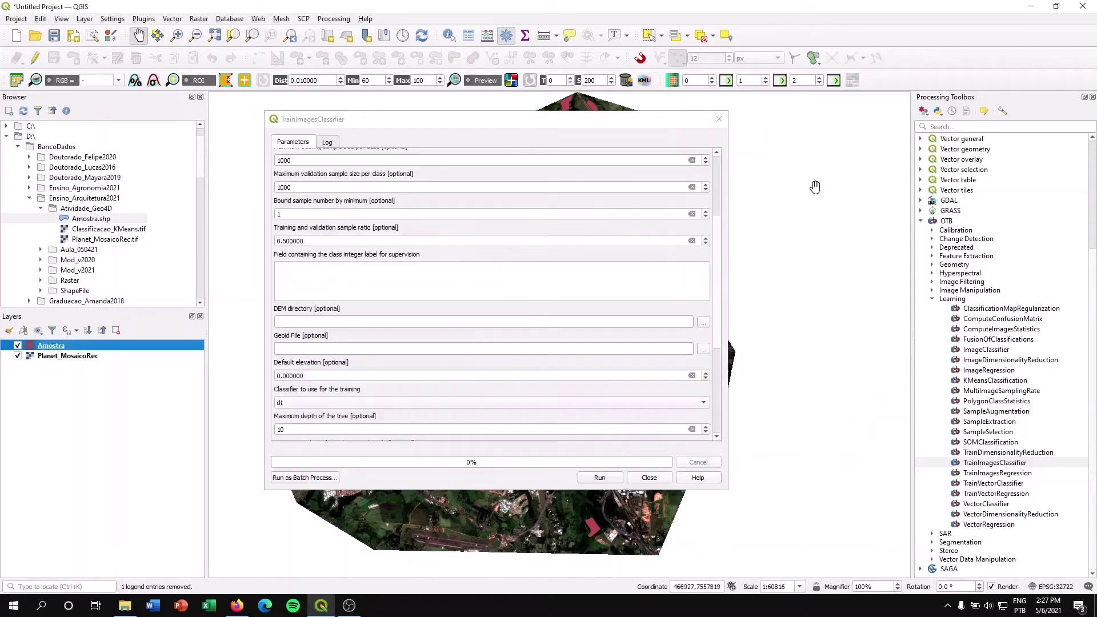
click(367, 278)
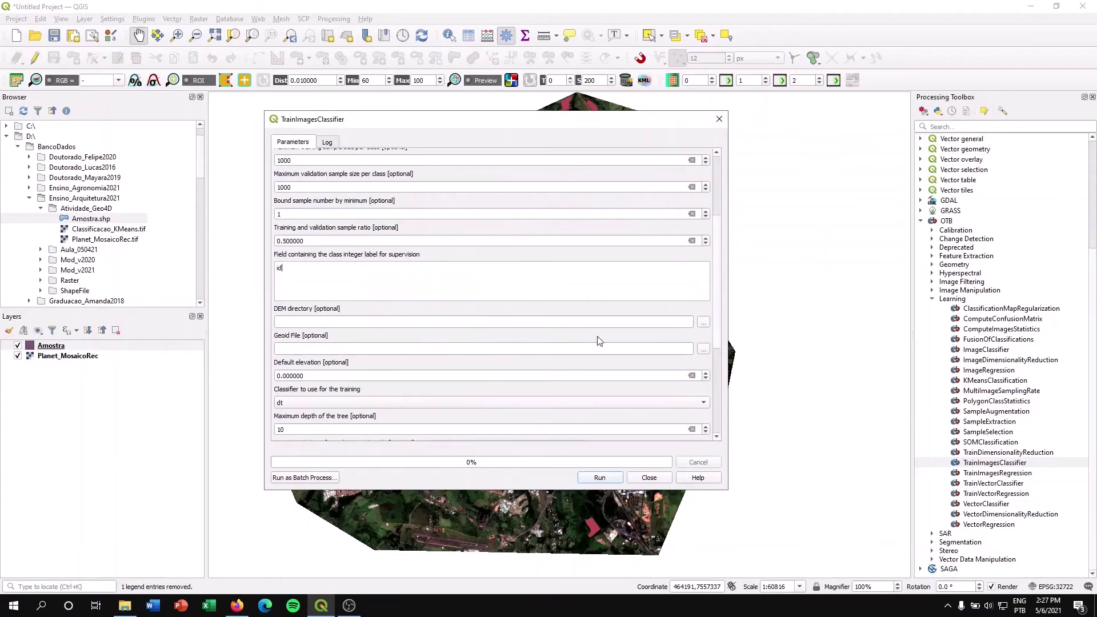
click(588, 479)
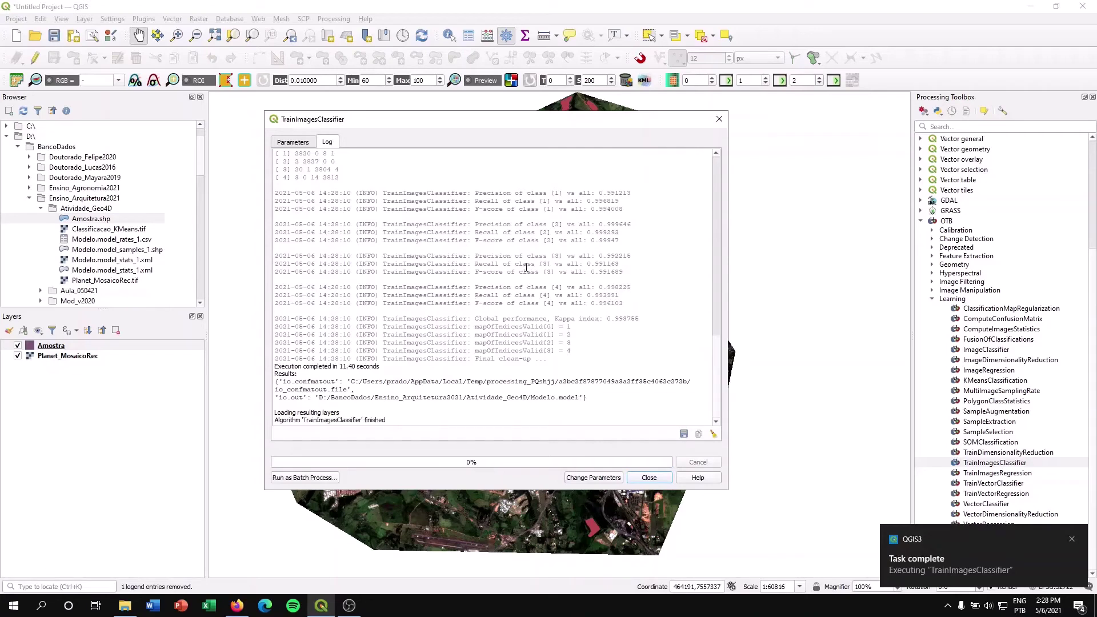
Examine the confusion matrix, per-class precision, recall and F-score, and Kappa index in the training log, and close the tool
scroll(293, 204, up, 1)
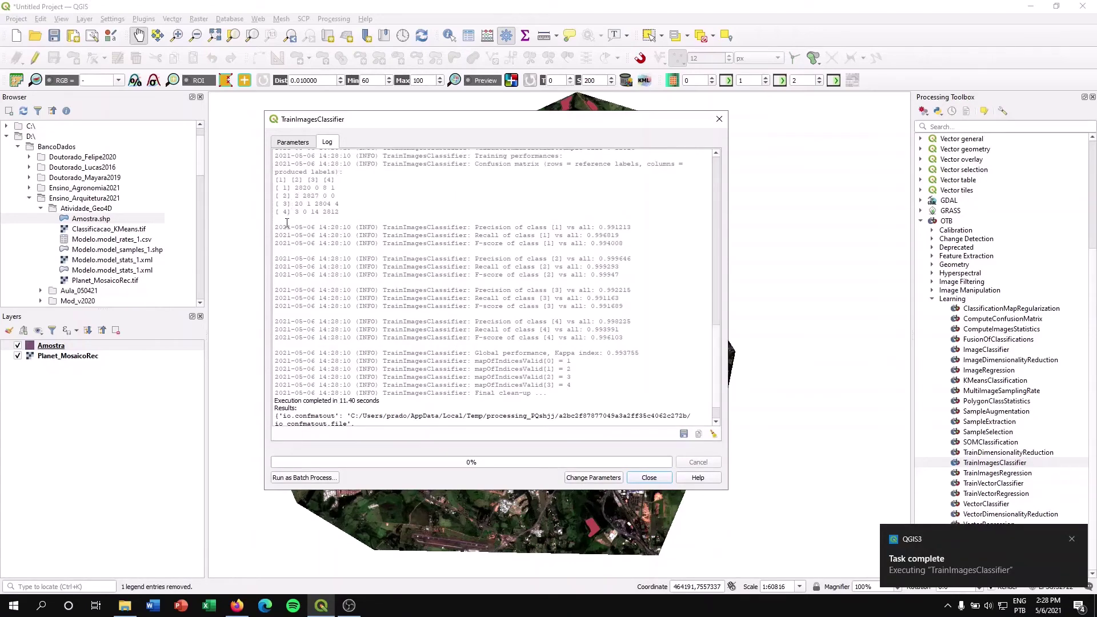
drag(275, 227, 574, 387)
click(575, 390)
scroll(594, 325, down, 1)
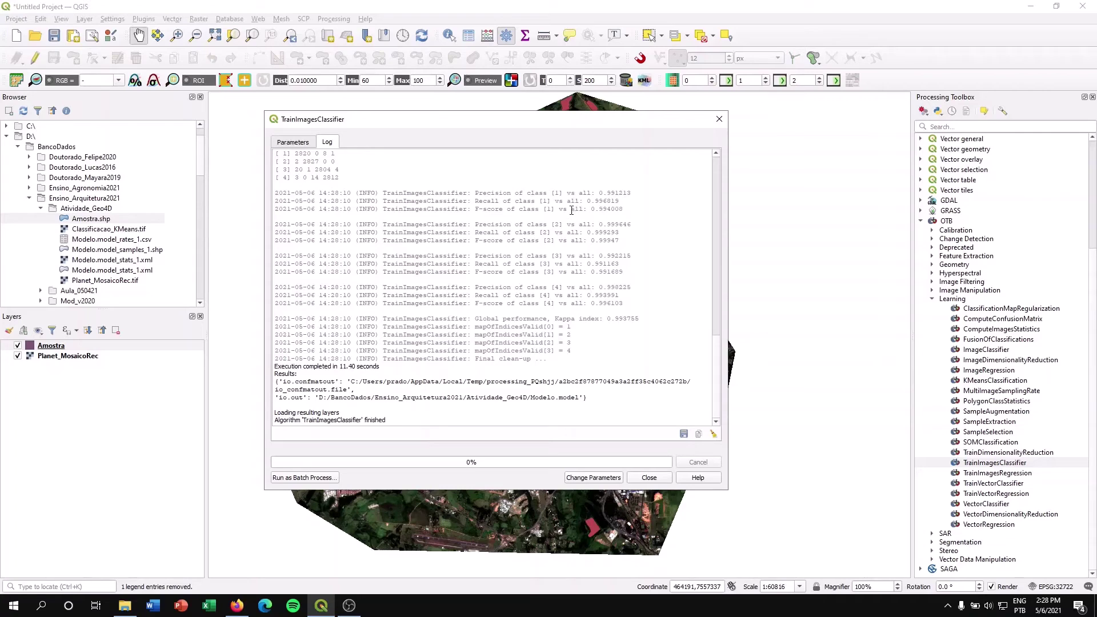
drag(624, 209, 591, 212)
click(604, 204)
drag(599, 193, 608, 271)
drag(599, 287, 619, 289)
click(591, 295)
double_click(591, 296)
click(591, 296)
click(650, 478)
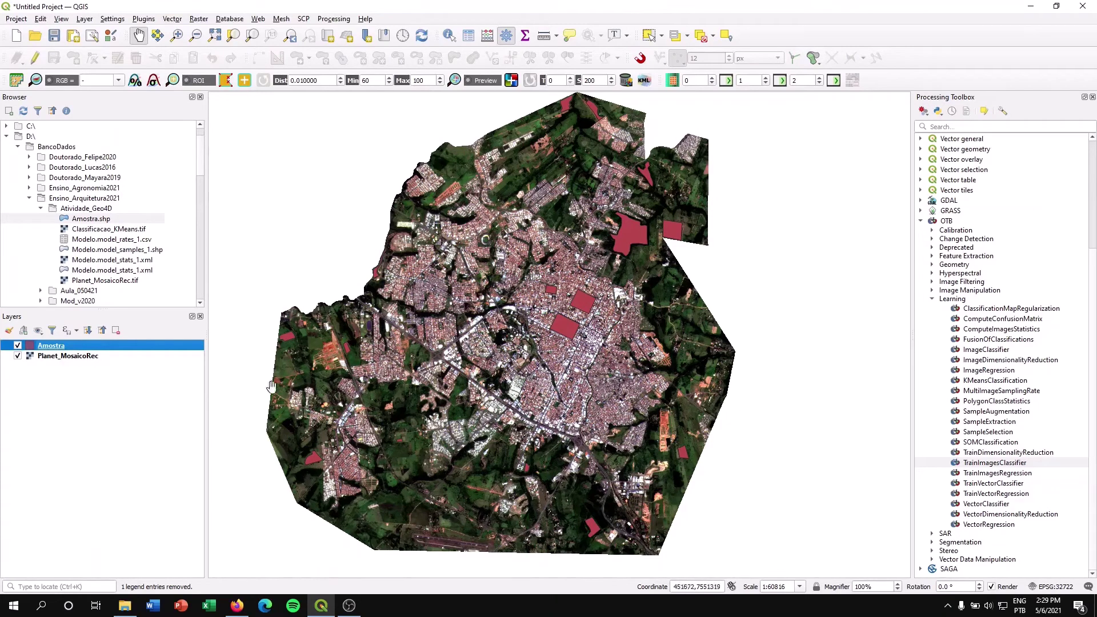
Hide the Amostra layer and start the OTB ImageClassifier tool with Planet_MosaicoRec as the input image
click(18, 345)
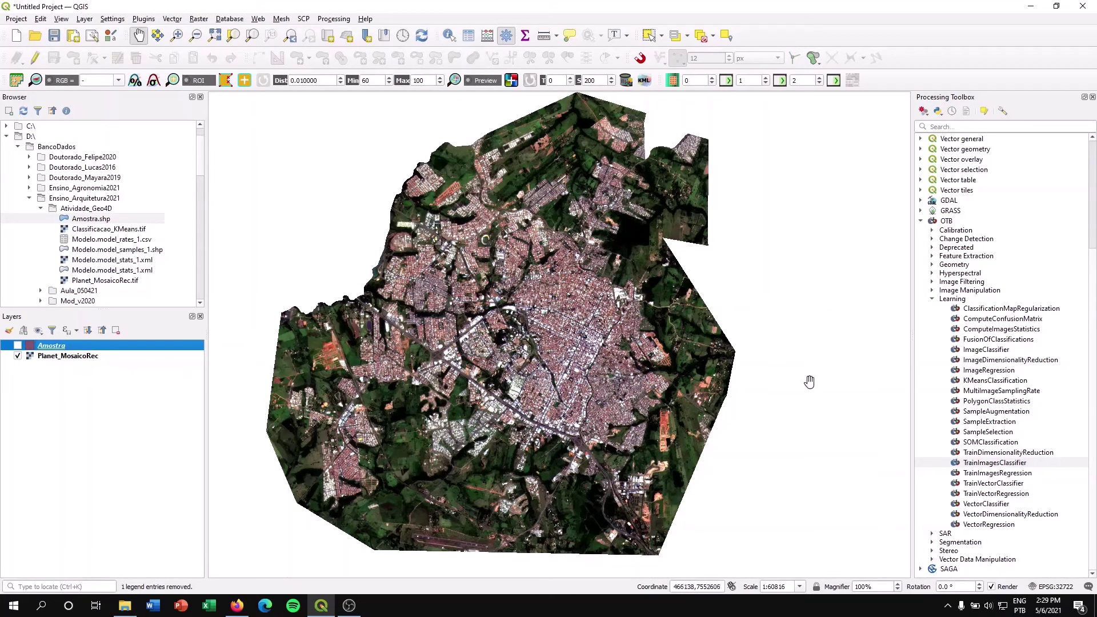
click(984, 350)
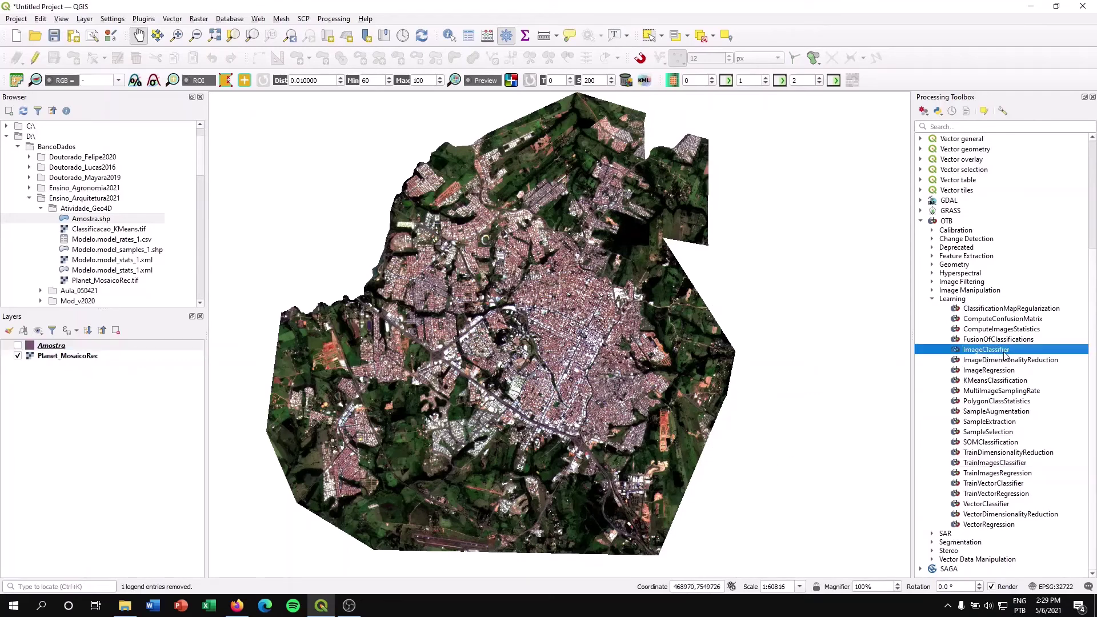
double_click(996, 355)
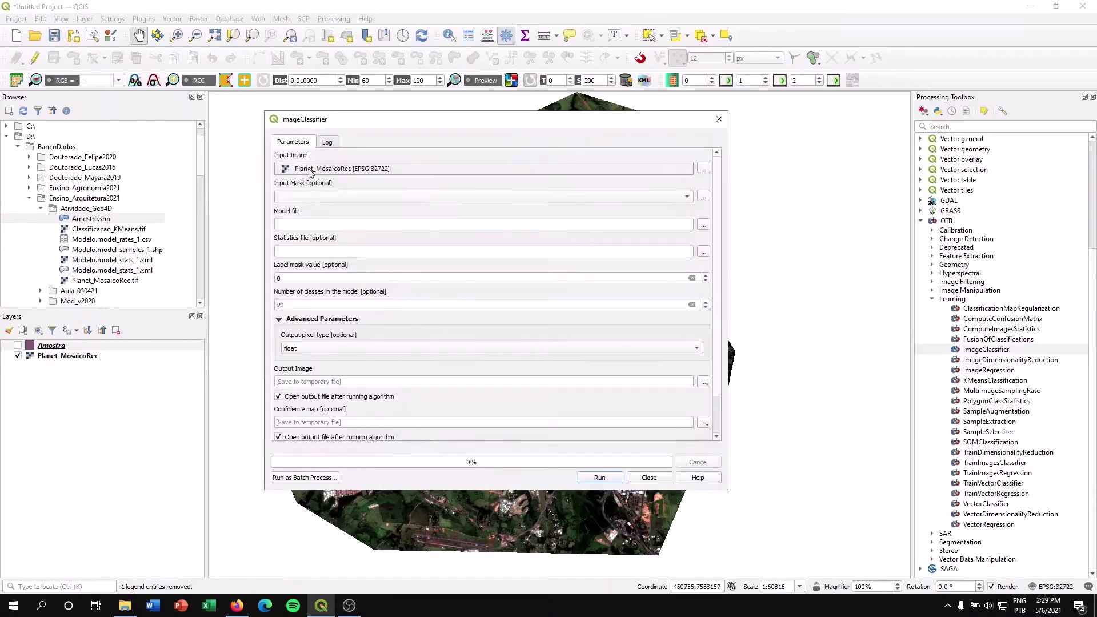
click(338, 168)
click(316, 169)
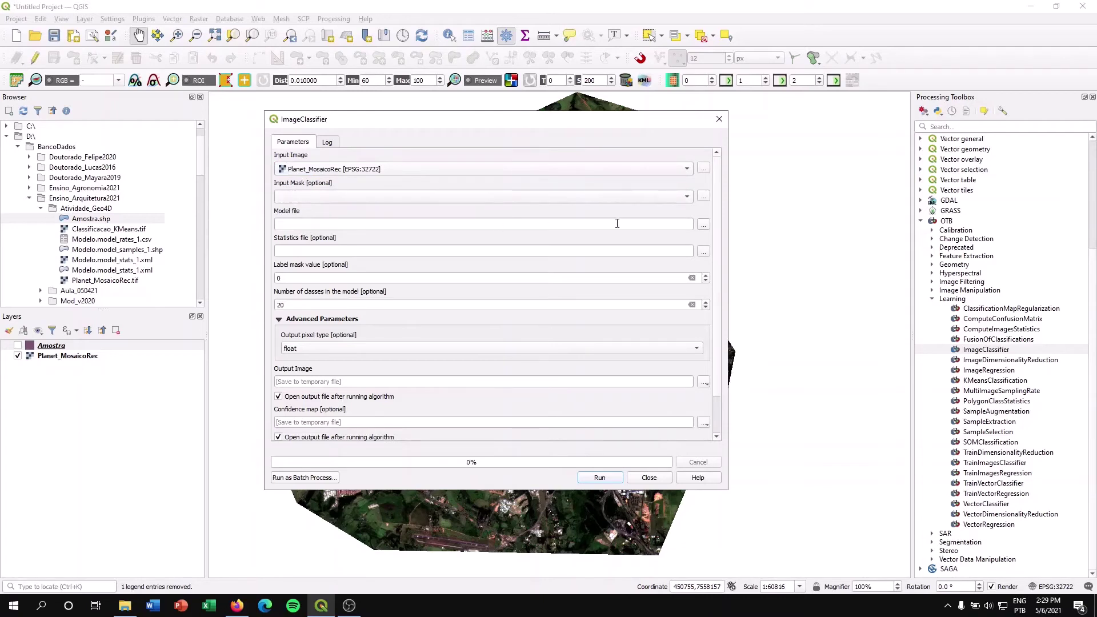
Choose Modelo.model from the Atividade_Geo4D folder as the model file for ImageClassifier
click(303, 227)
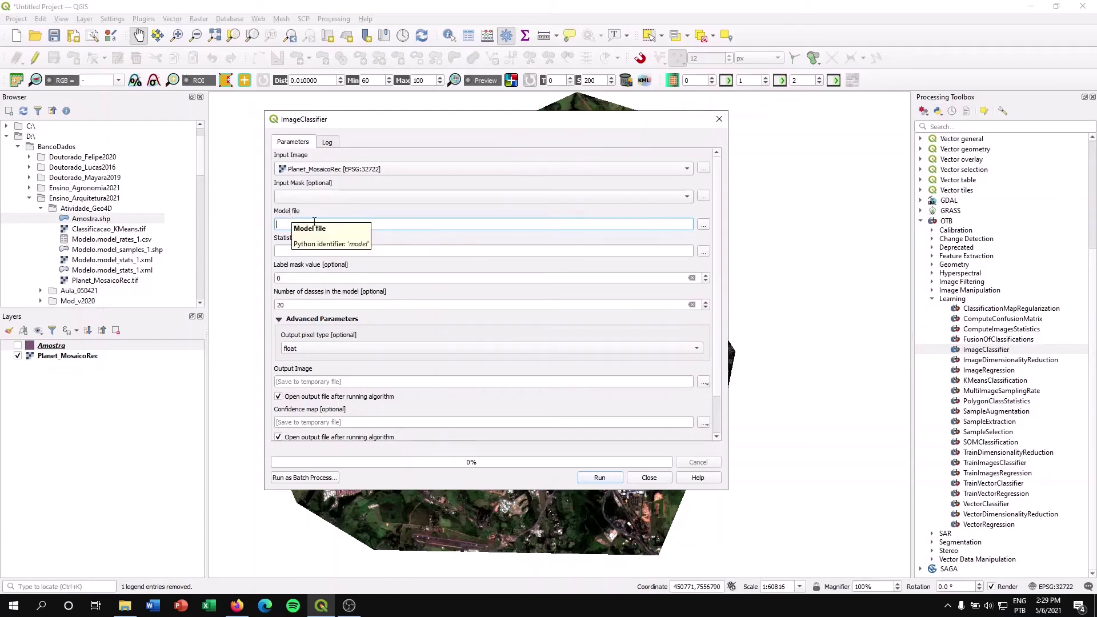
click(703, 224)
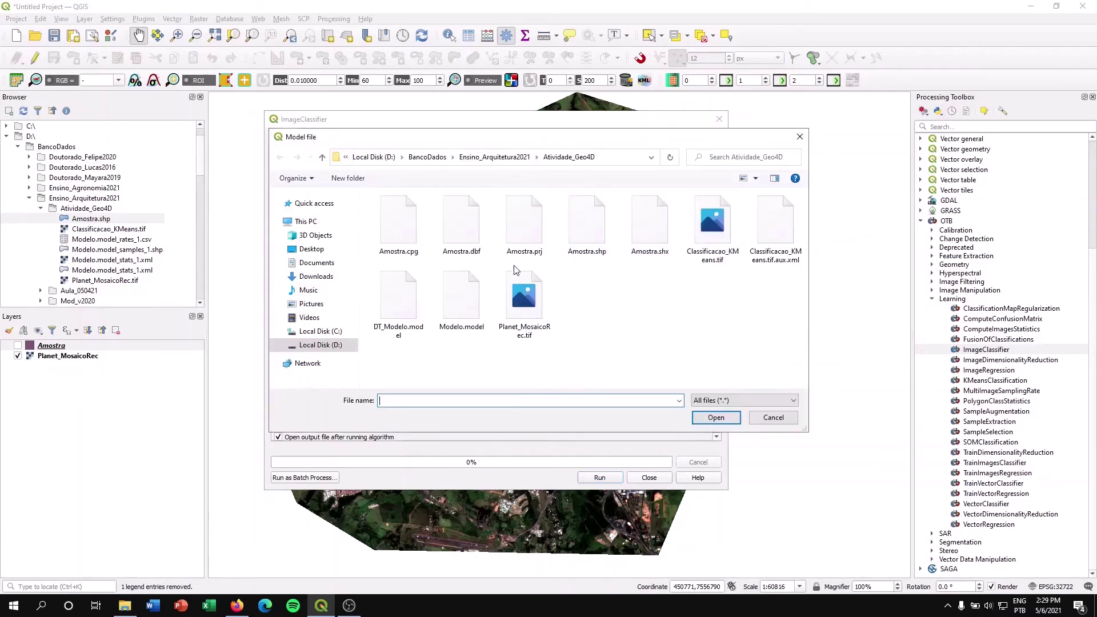
click(460, 315)
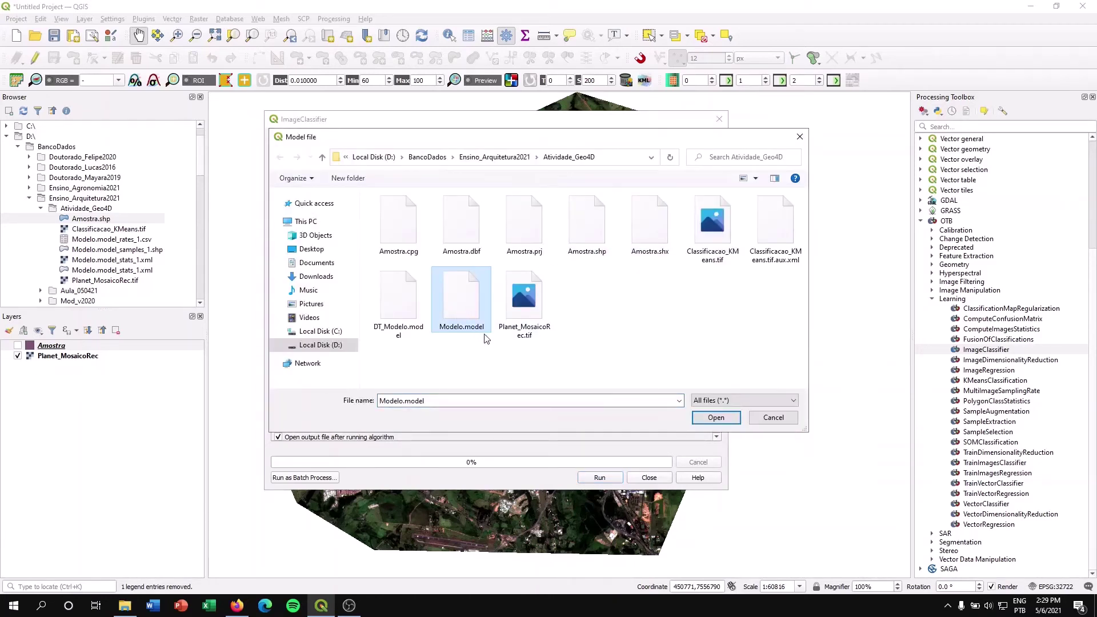
click(717, 418)
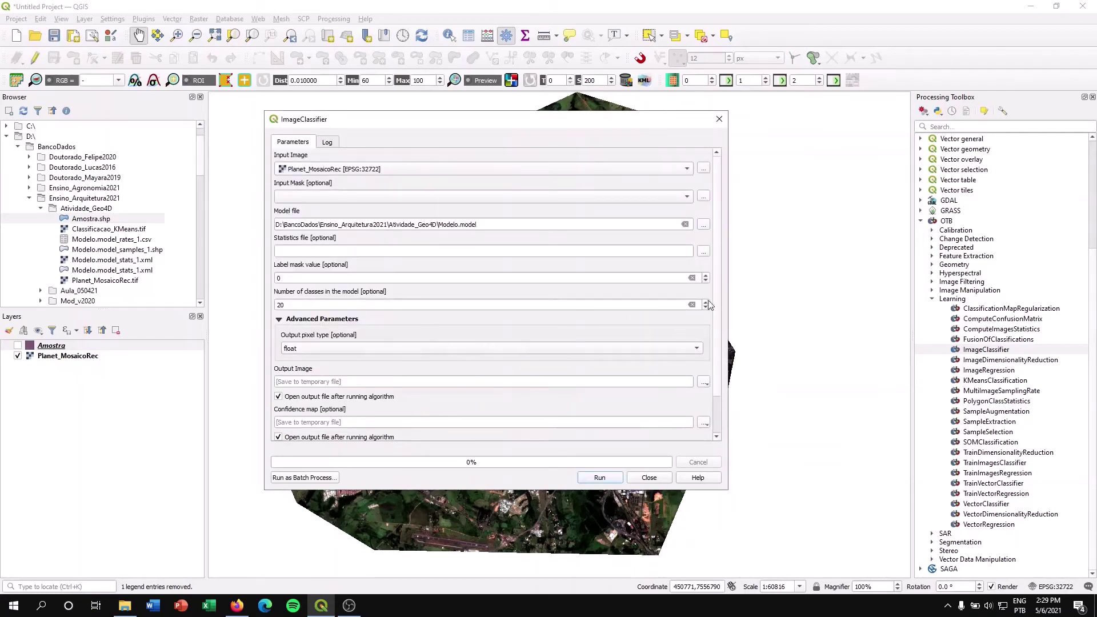
Set the number of classes in the model to 4 and disable opening the confidence and probability maps after running
double_click(287, 304)
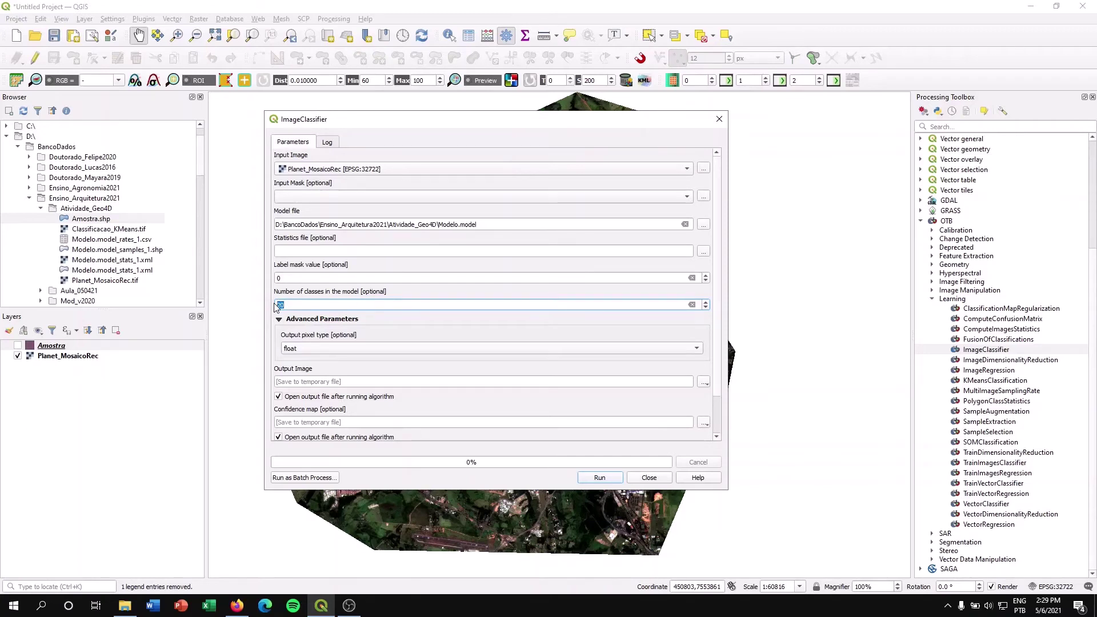
text(4)
scroll(718, 330, down, 1)
scroll(718, 330, down, 2)
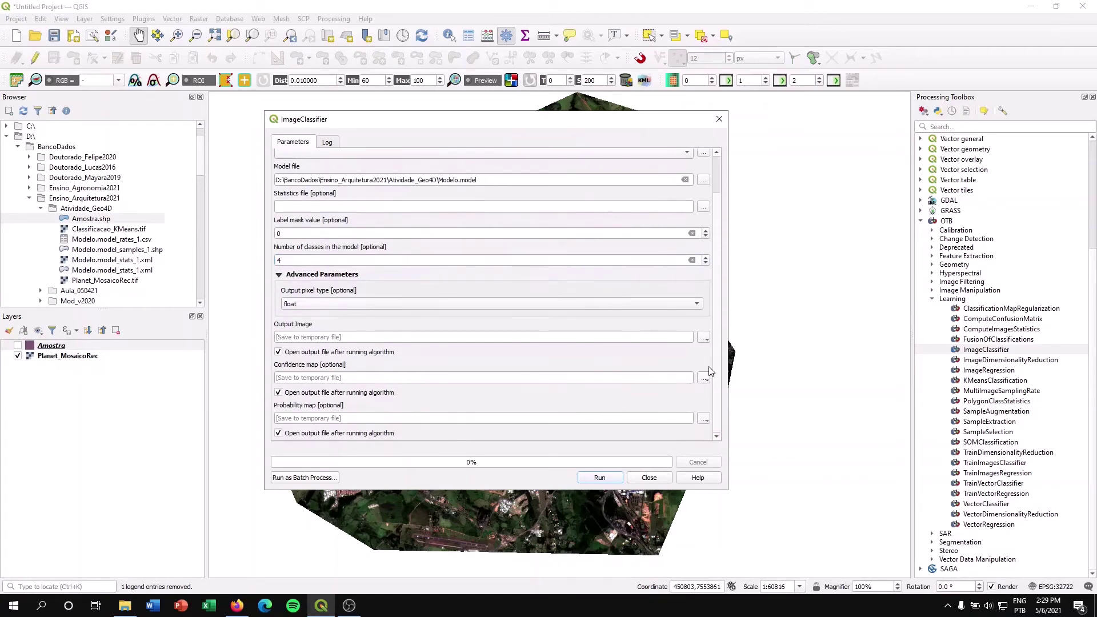
click(278, 433)
click(279, 392)
Set the output image to be saved as the TIF file Classificacao_DT in the Atividade_Geo4D folder
click(704, 337)
click(743, 363)
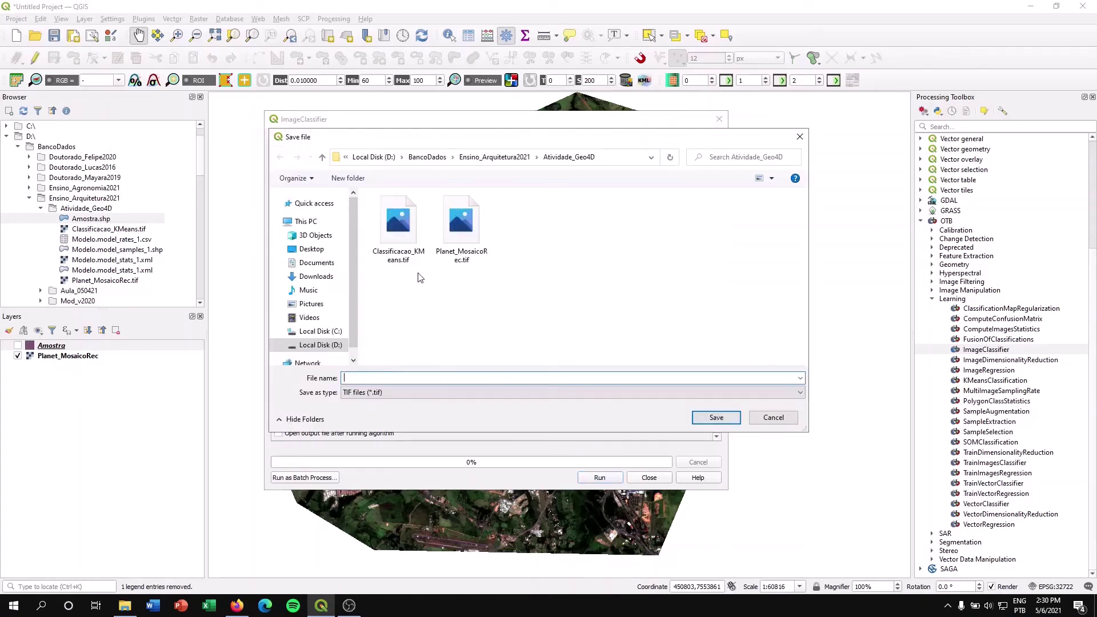
text(Classi)
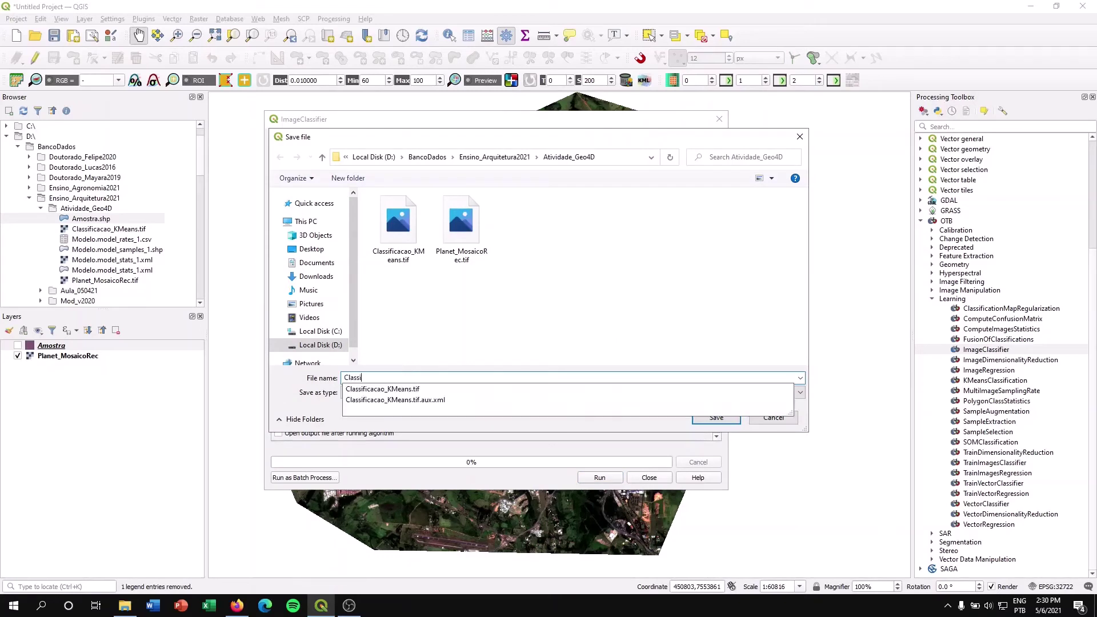
text(ficacao_DT)
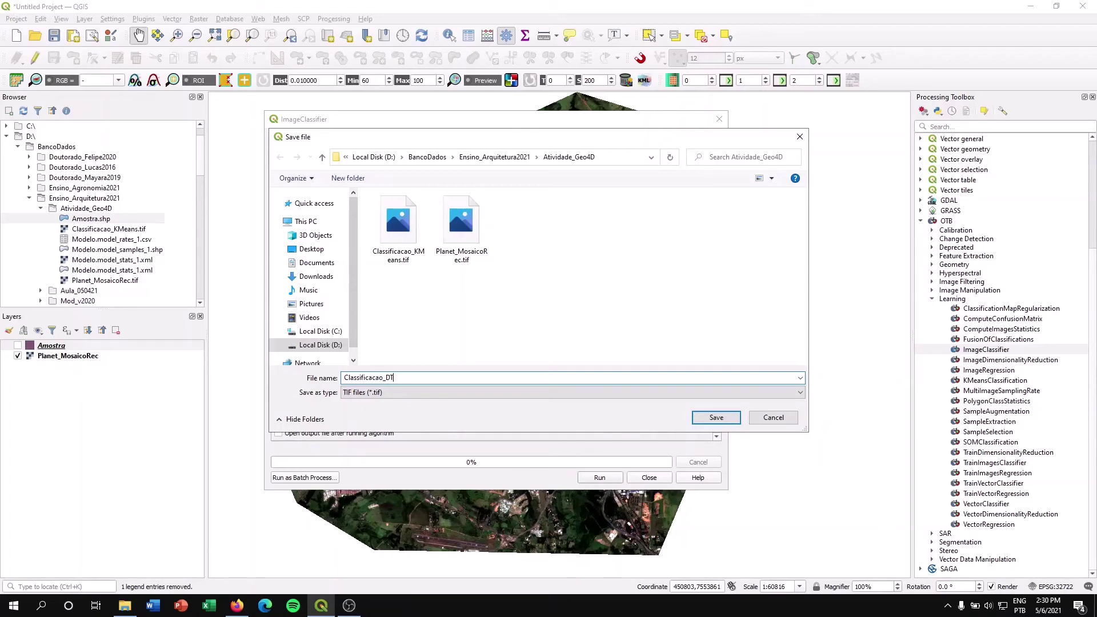
key(Return)
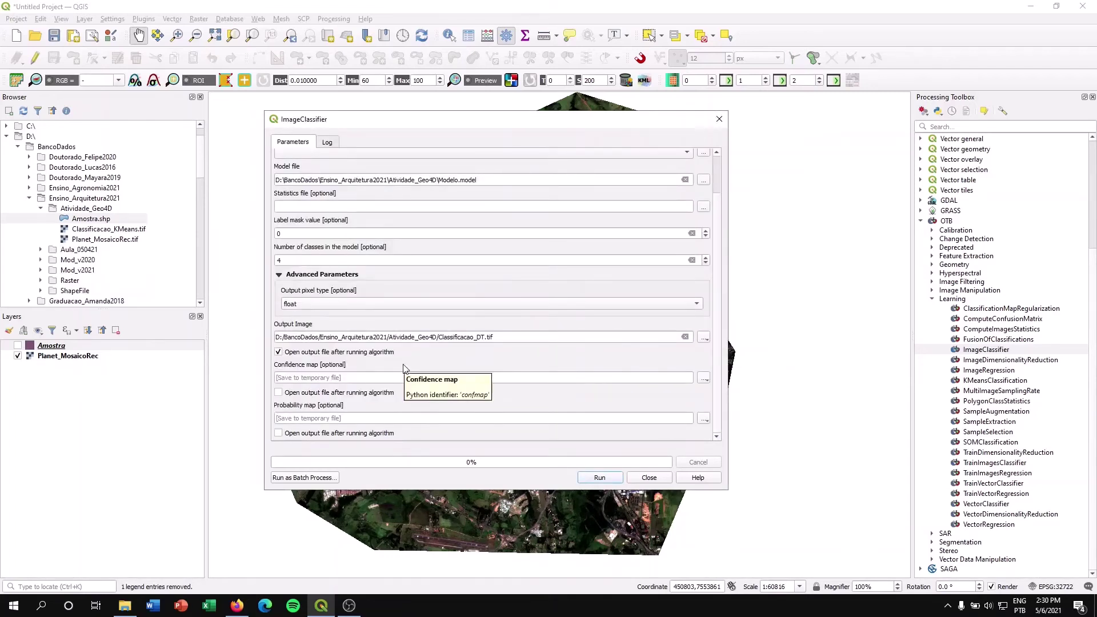
Run the ImageClassifier with the configured parameters and close the tool once the classification has been processed
click(598, 478)
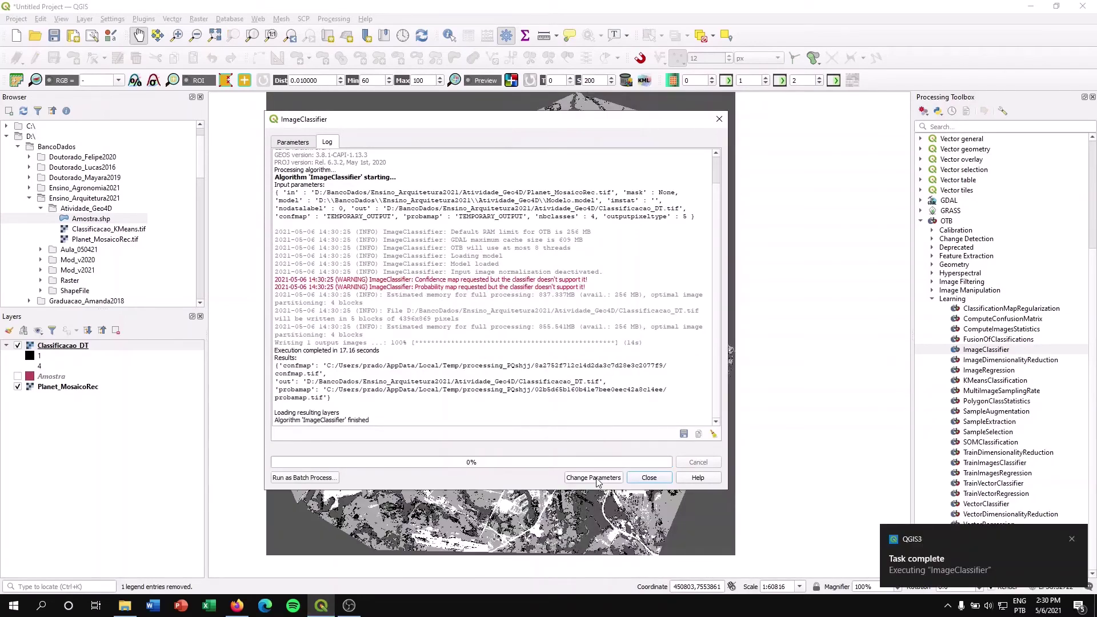
click(645, 478)
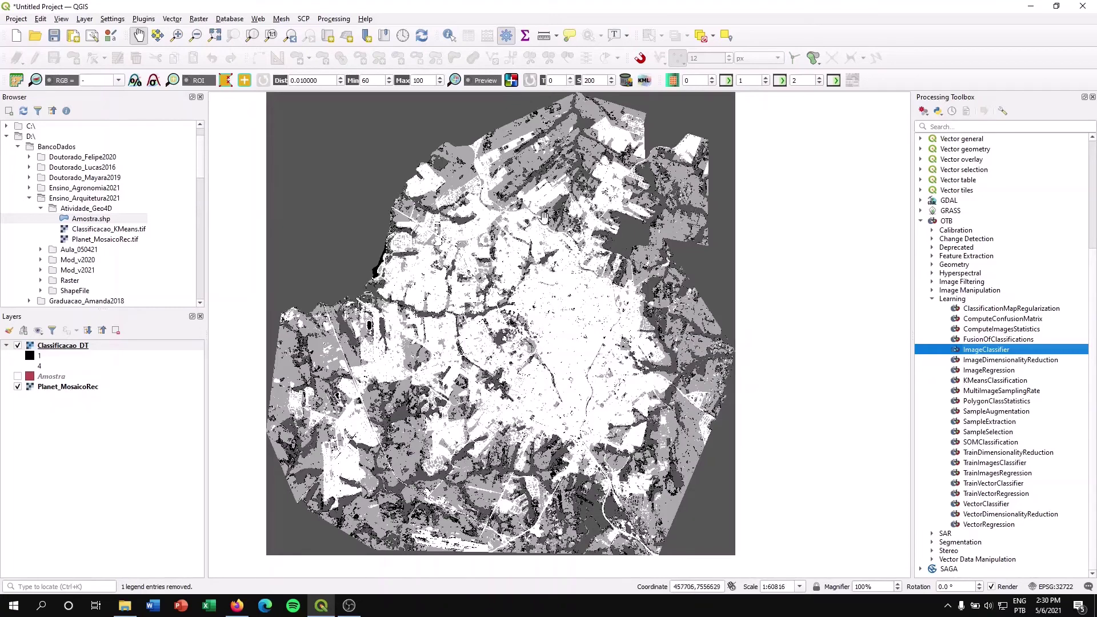
Set the render type of the Classificacao_DT layer to Paletted/Unique values and classify its band values
double_click(82, 350)
drag(287, 127, 522, 129)
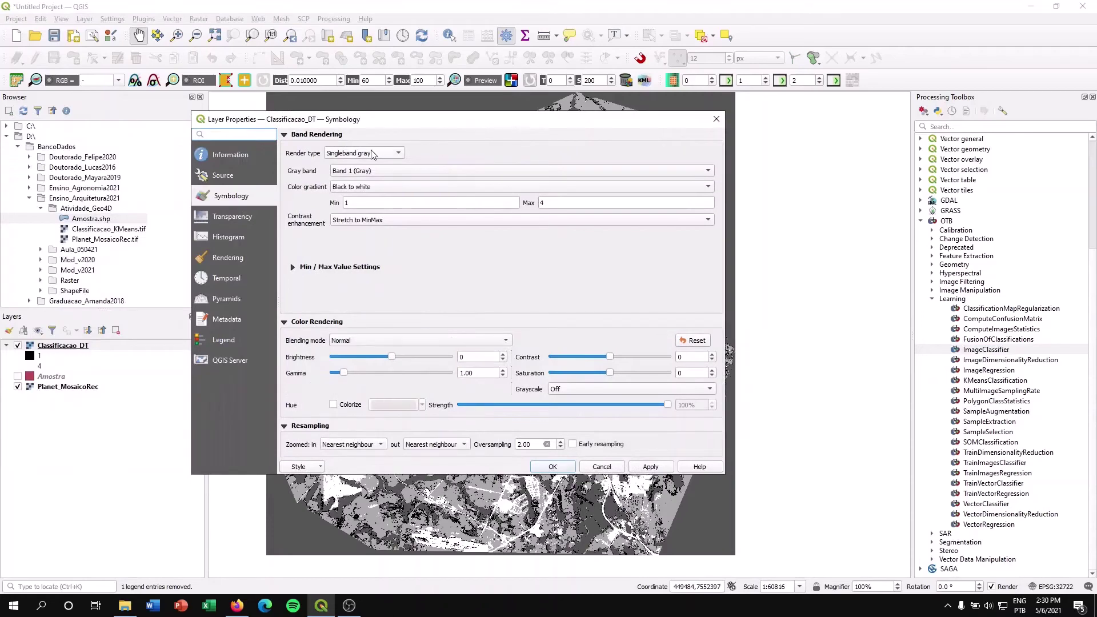
click(714, 121)
double_click(79, 349)
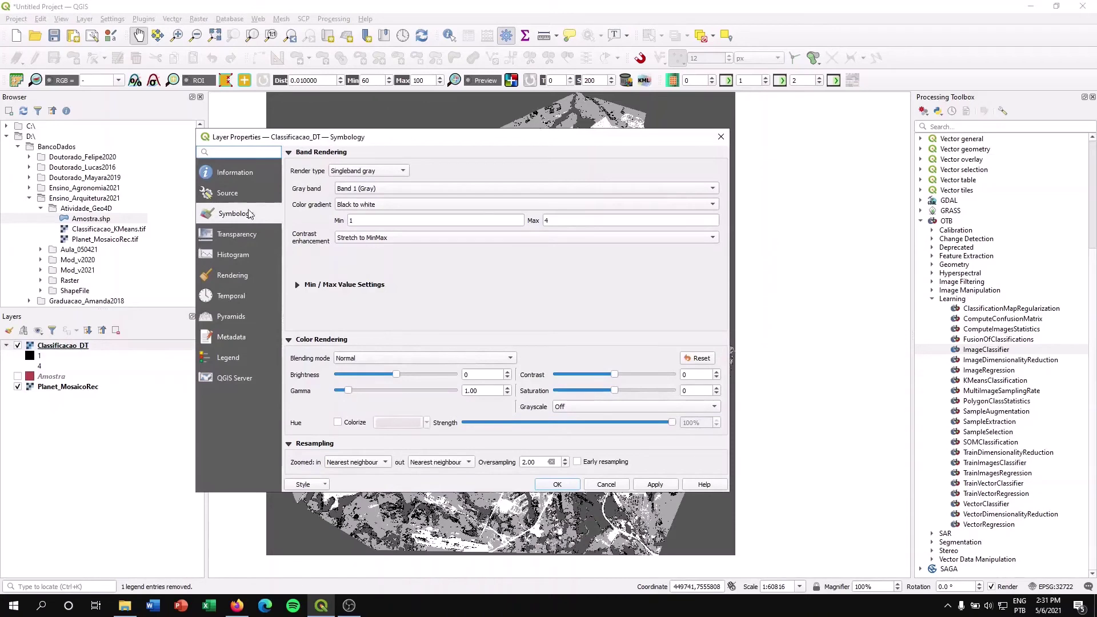
click(393, 171)
click(370, 160)
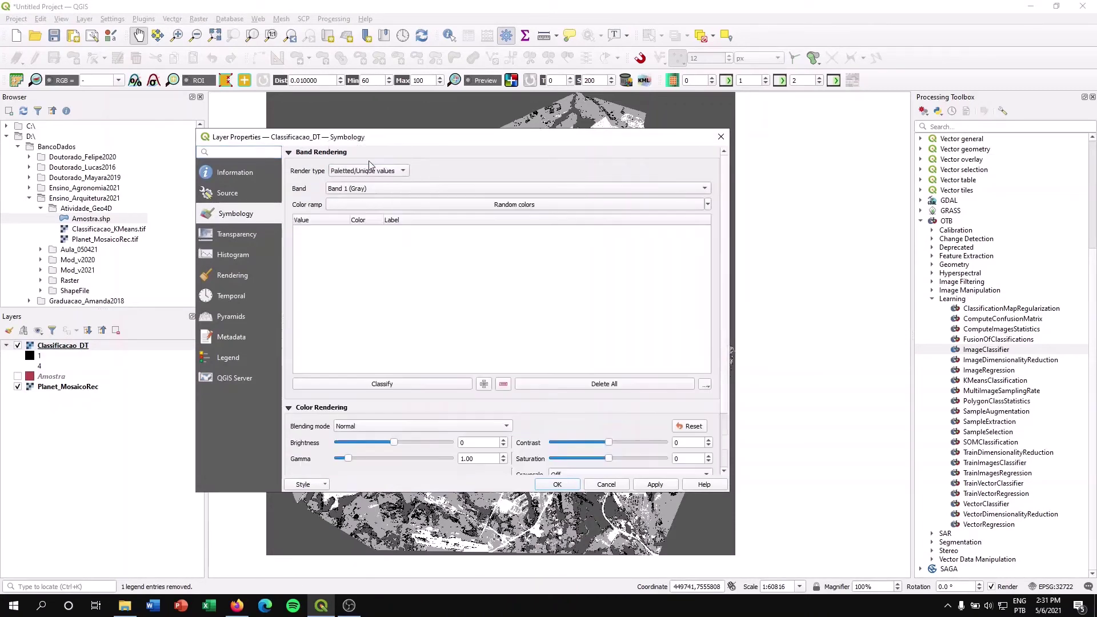
click(389, 384)
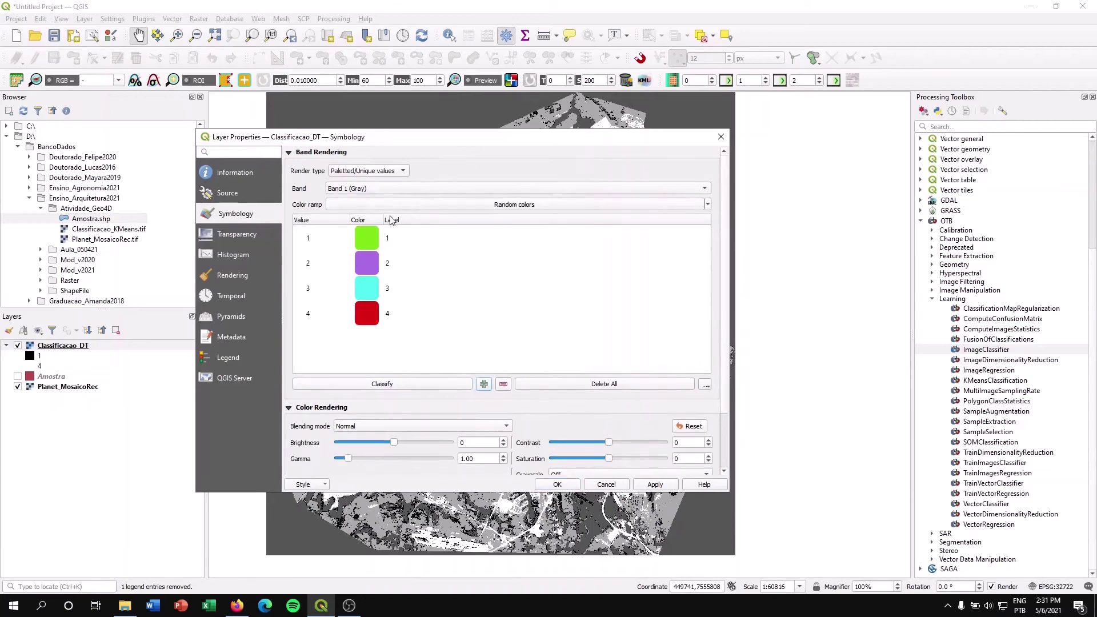
Change the color of class 1 in the Classificacao_DT symbology to blue (#2e13de)
double_click(367, 235)
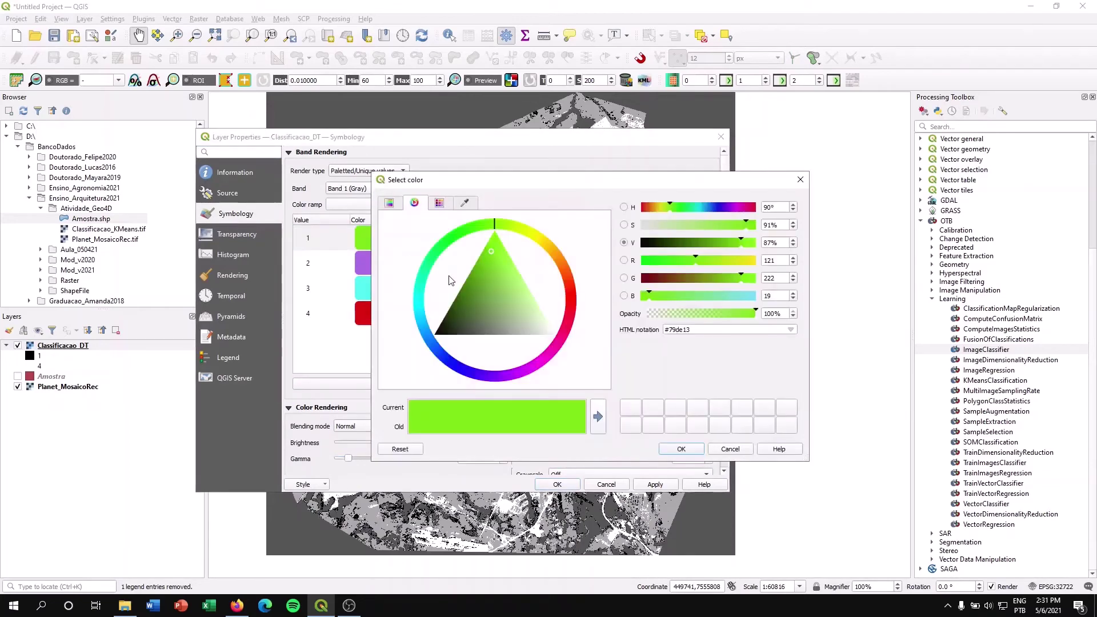
click(468, 377)
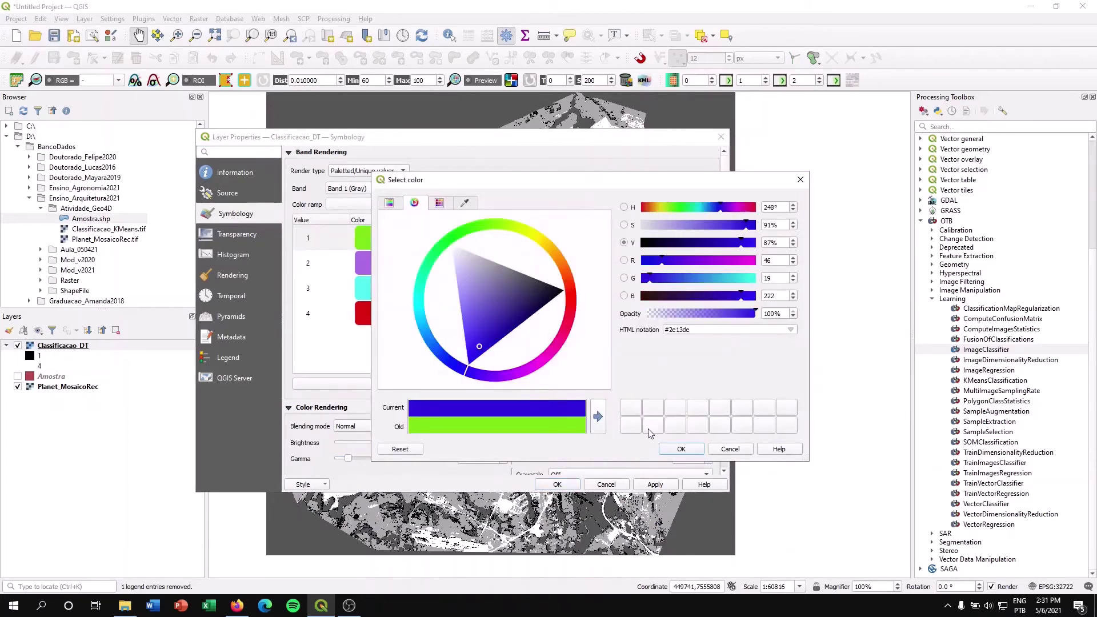
click(678, 448)
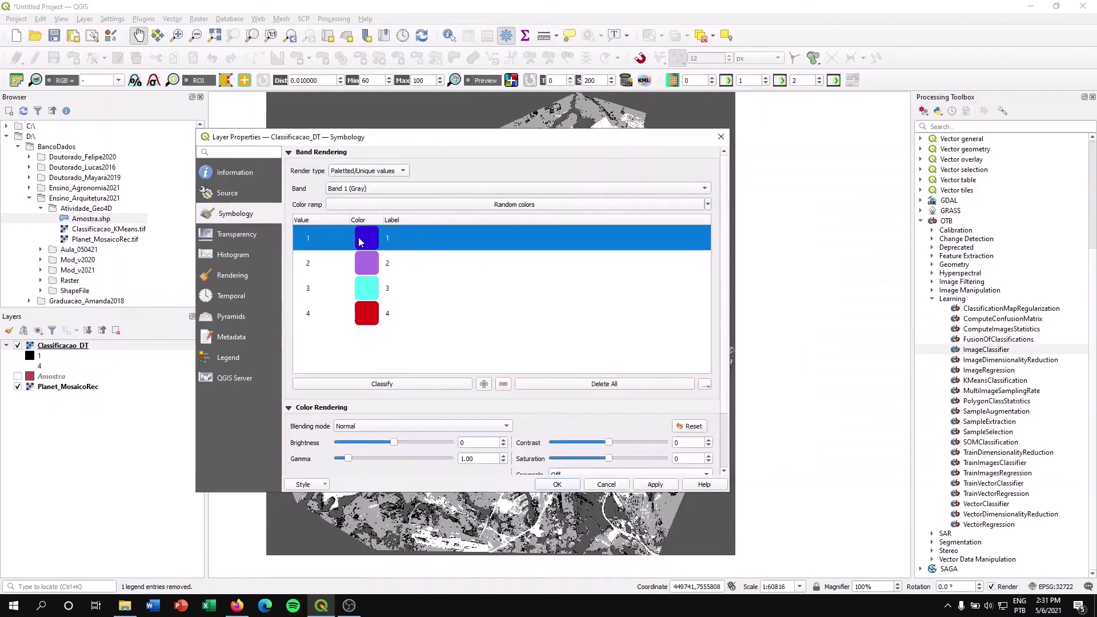
Change the color of class 2 in the Classificacao_DT symbology to dark green (#1e4d0a)
double_click(371, 266)
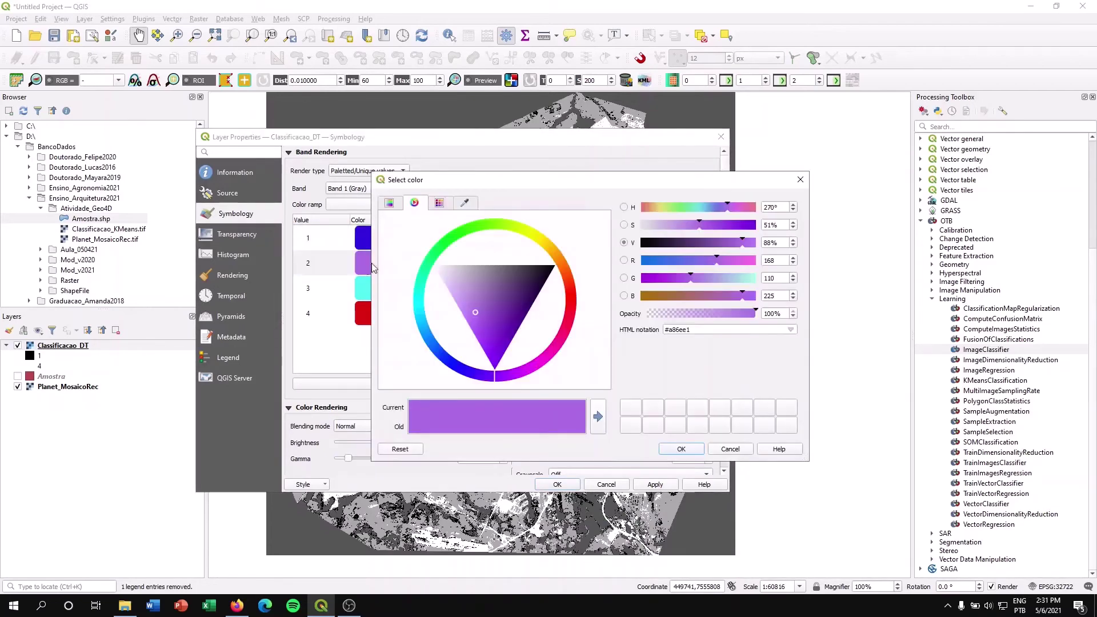
click(438, 267)
click(433, 259)
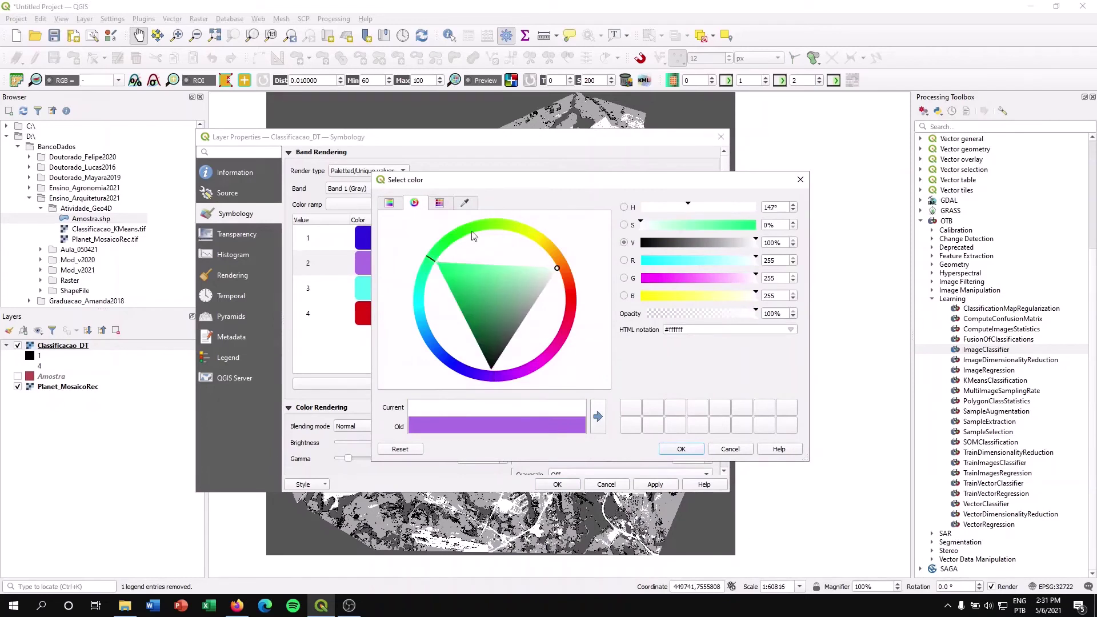
click(477, 228)
drag(497, 278, 456, 316)
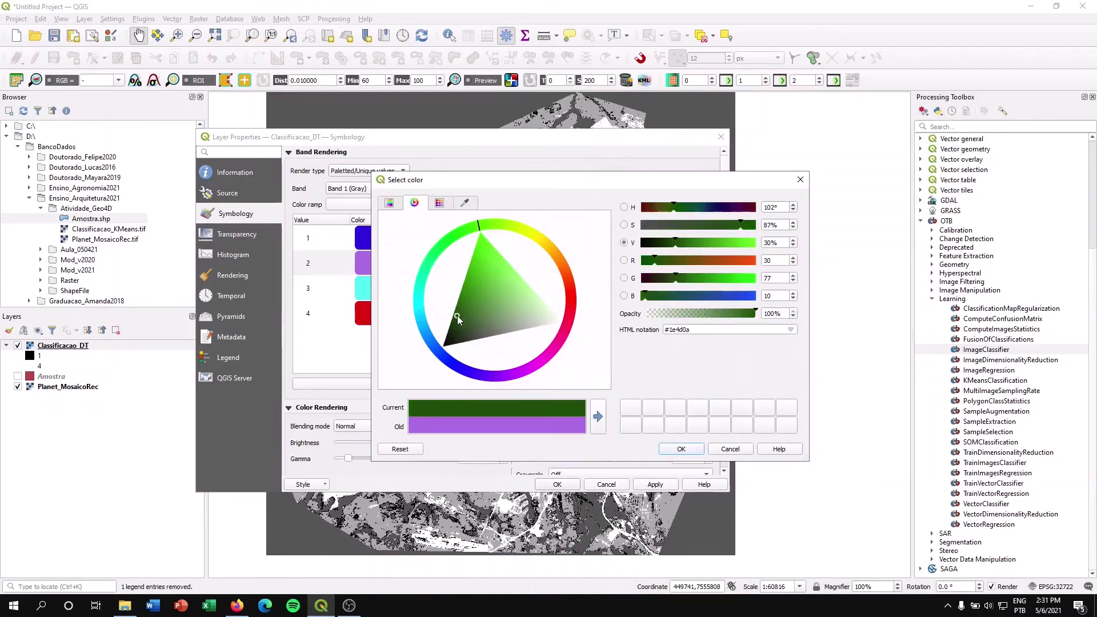
click(662, 448)
Change the color of class 3 in the Classificacao_DT symbology to a light yellow-green
click(367, 288)
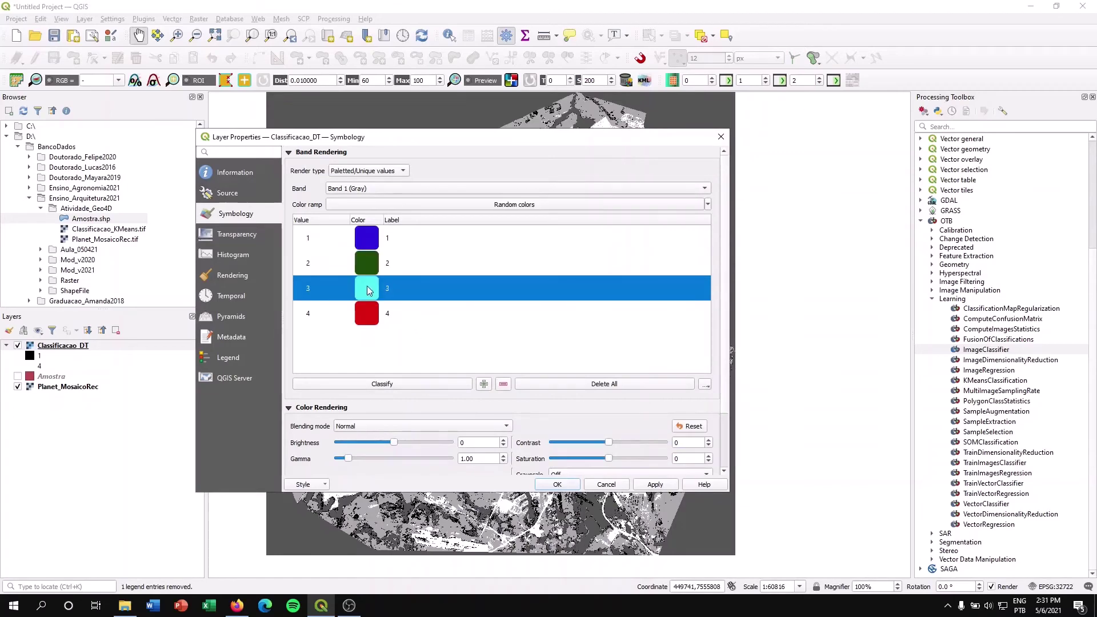
double_click(366, 287)
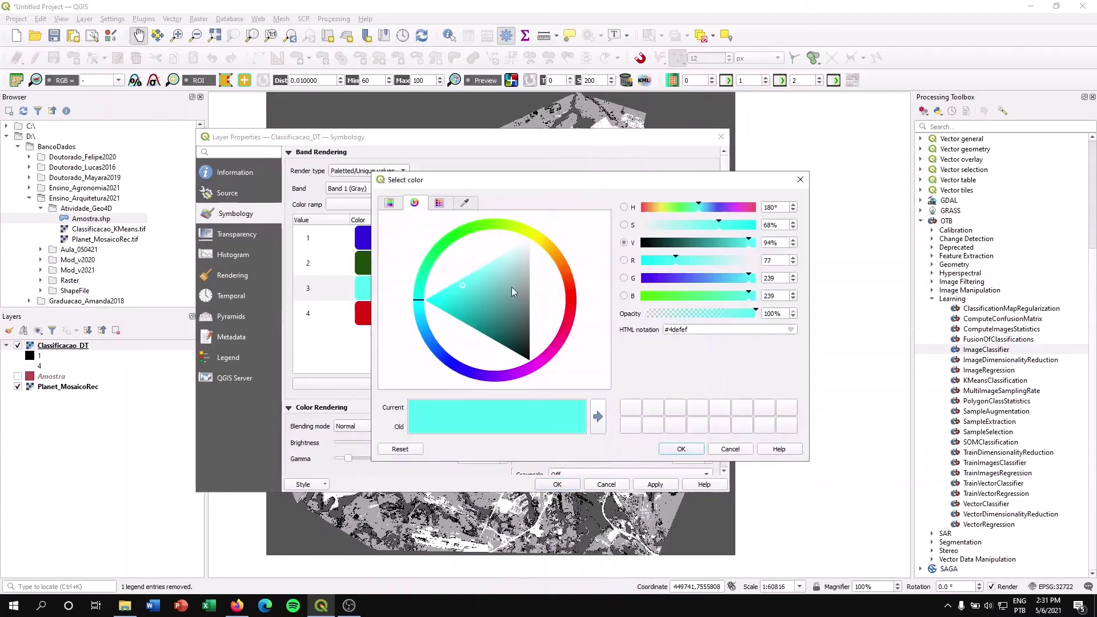
click(507, 225)
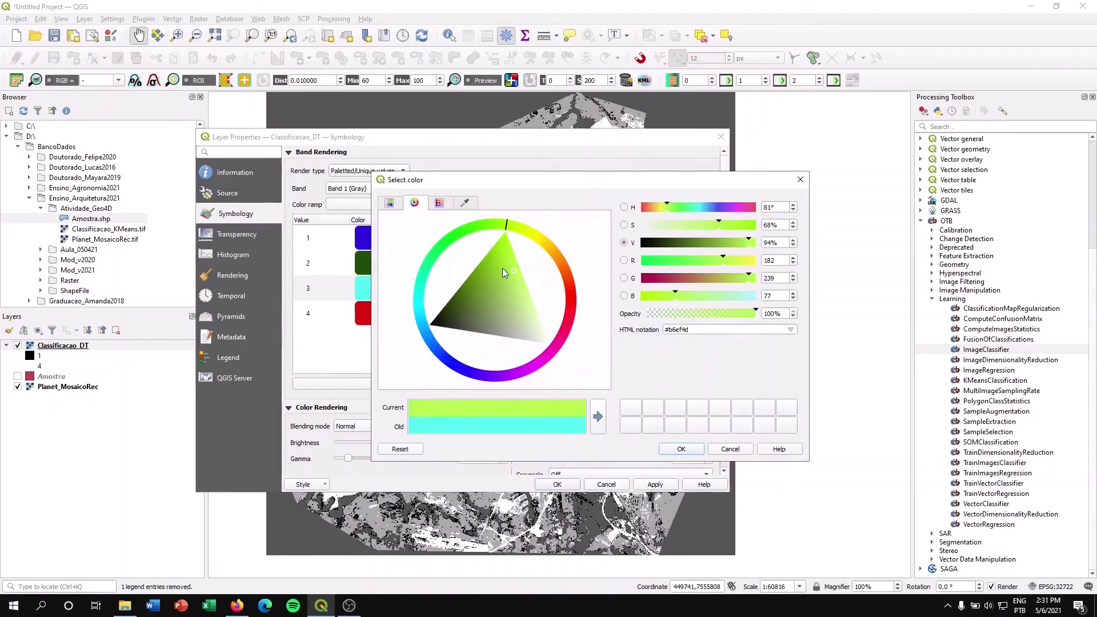
drag(516, 281, 530, 308)
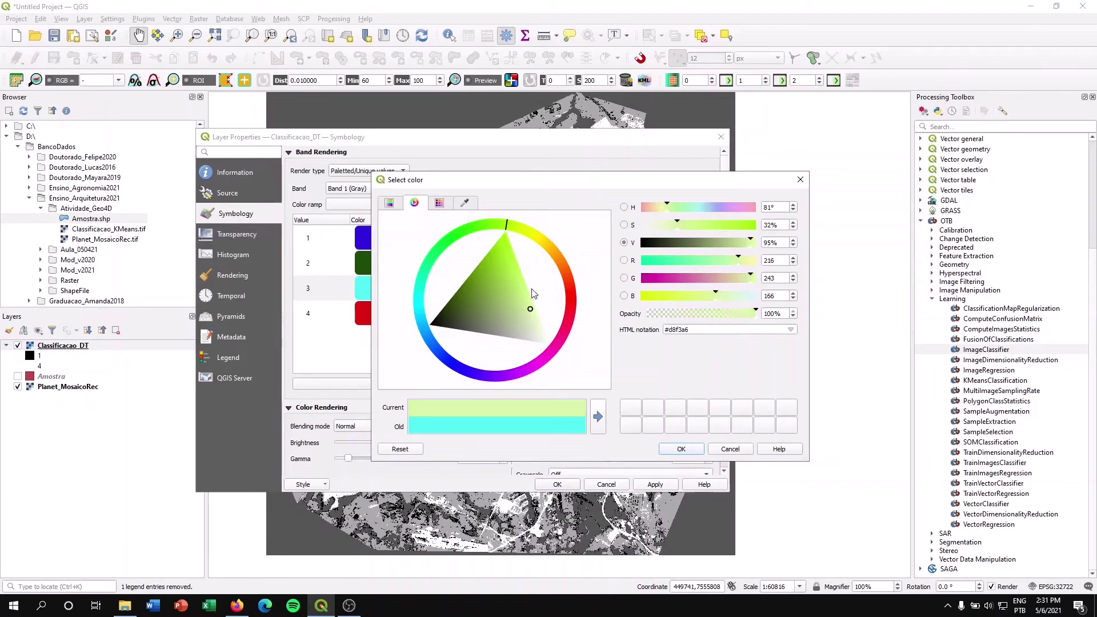
click(515, 231)
click(681, 450)
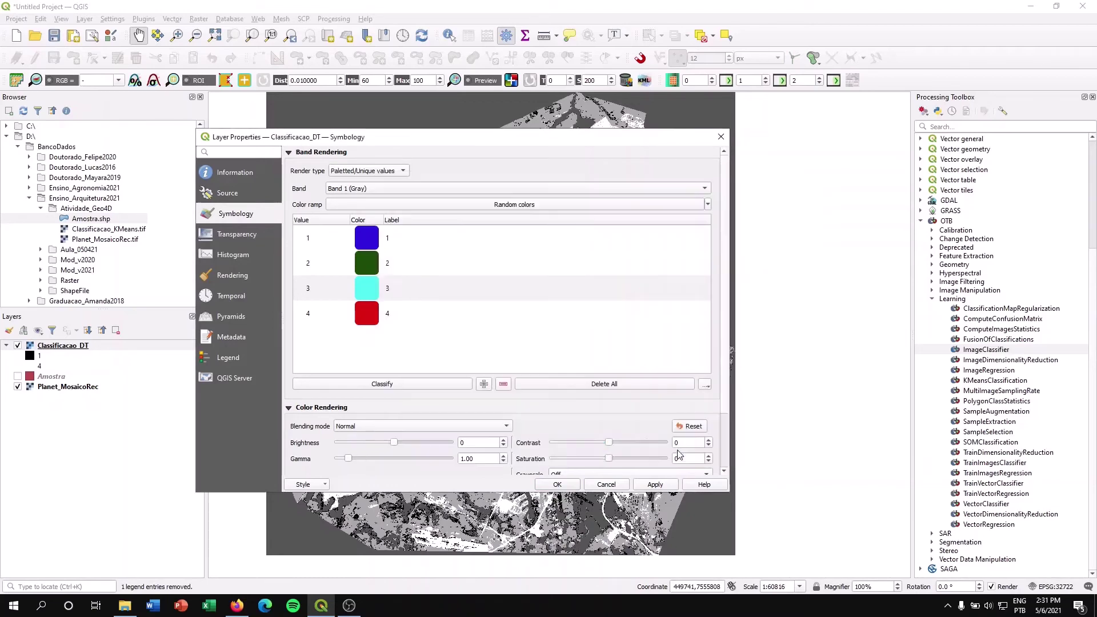
Change the color of class 4 to pink (#e75b83) and apply the symbology to the Classificacao_DT layer
double_click(371, 317)
click(566, 329)
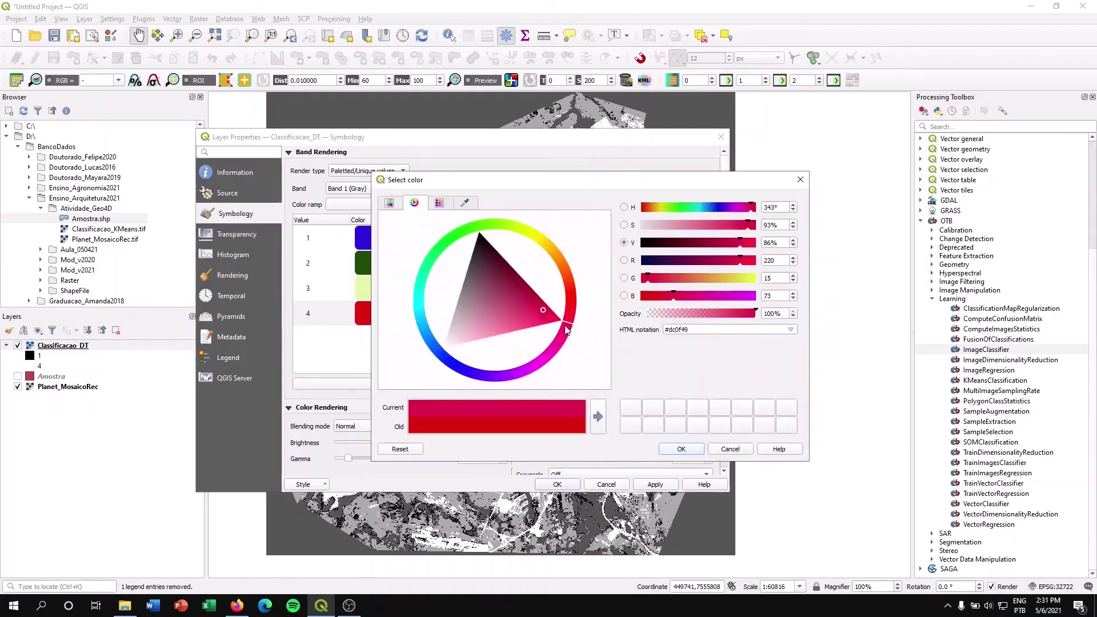
drag(536, 311, 512, 321)
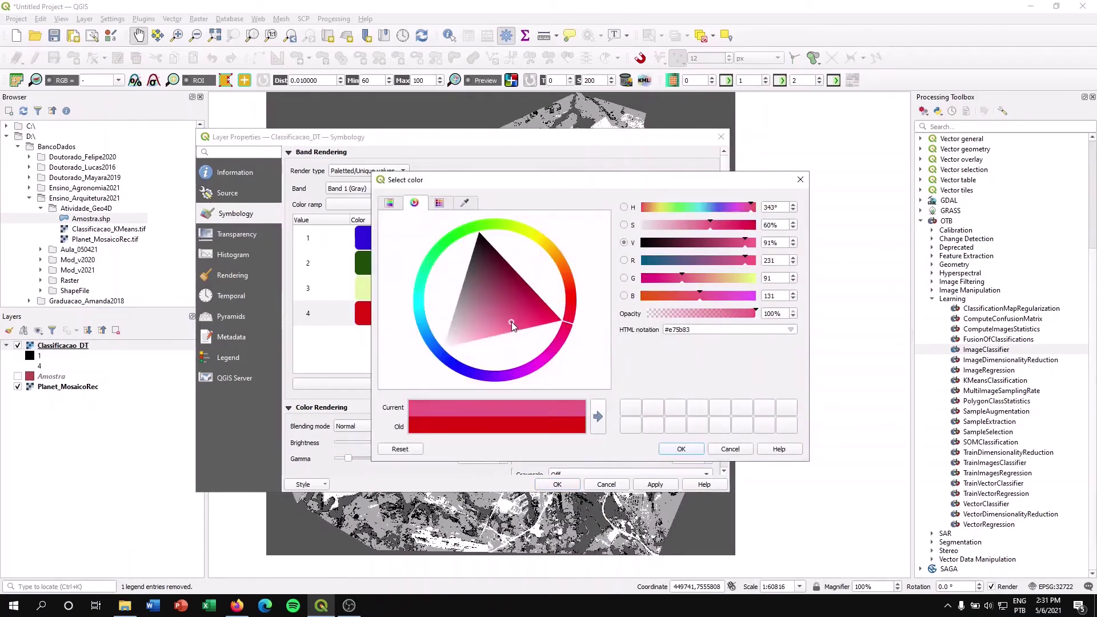
click(680, 450)
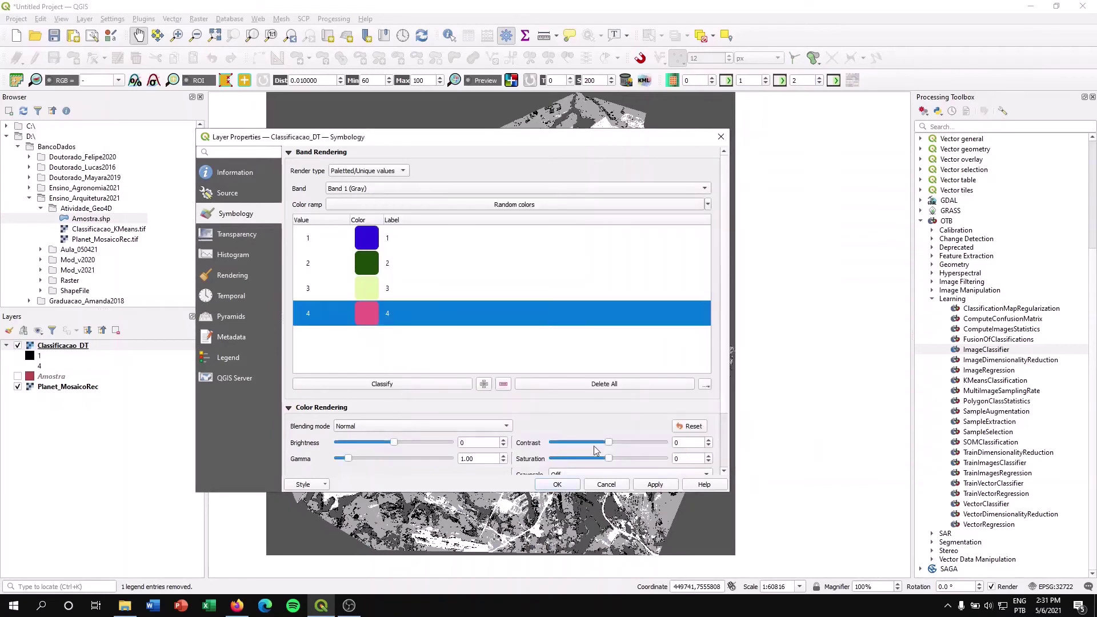
click(654, 485)
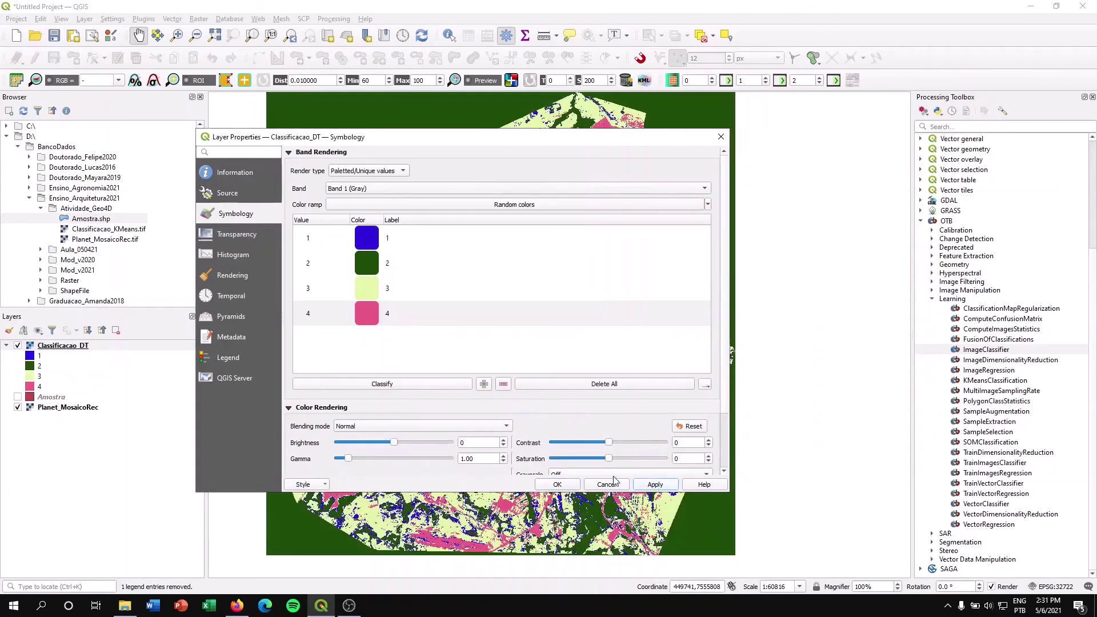
click(558, 484)
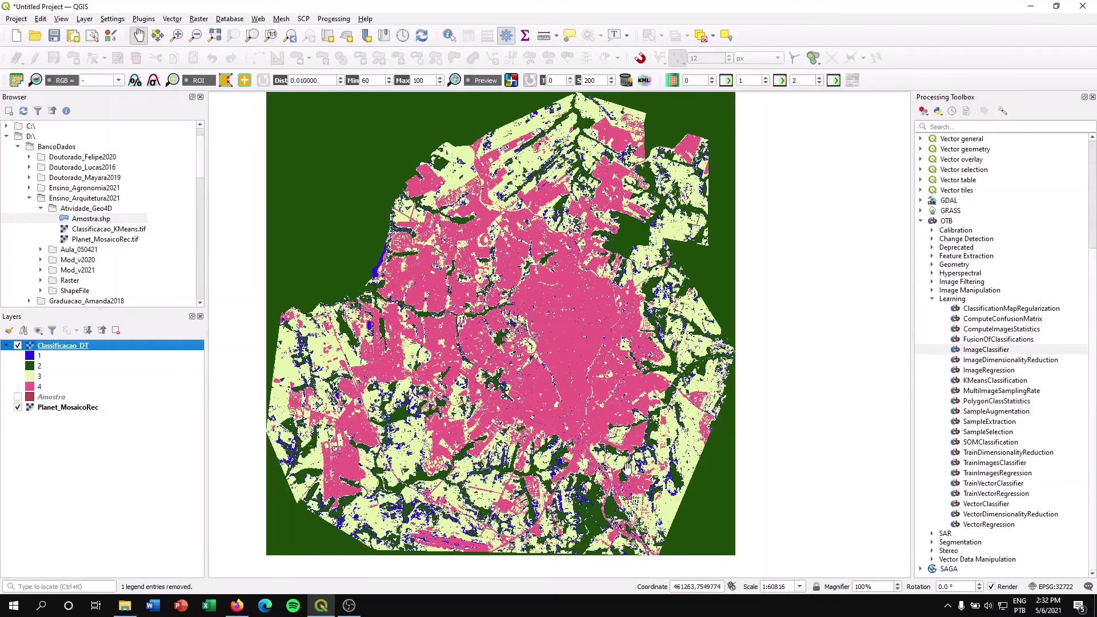
Add the SetorCensitario_Dissolve shapefile from the Mod_v2021 folder to the map and hide its layer
scroll(48, 222, down, 1)
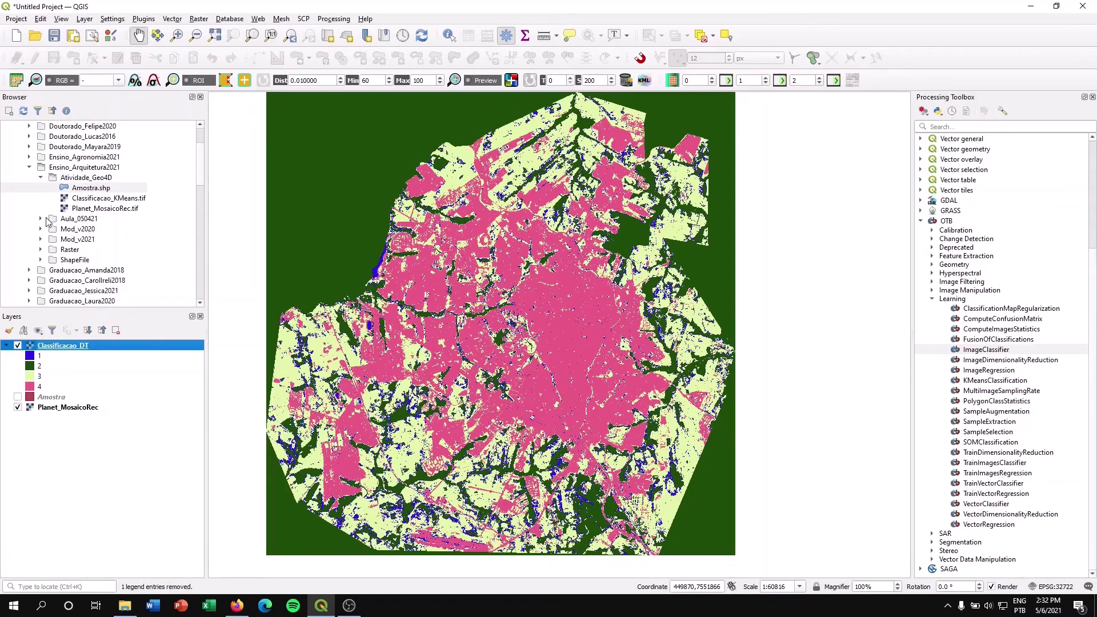
double_click(78, 222)
scroll(60, 243, down, 1)
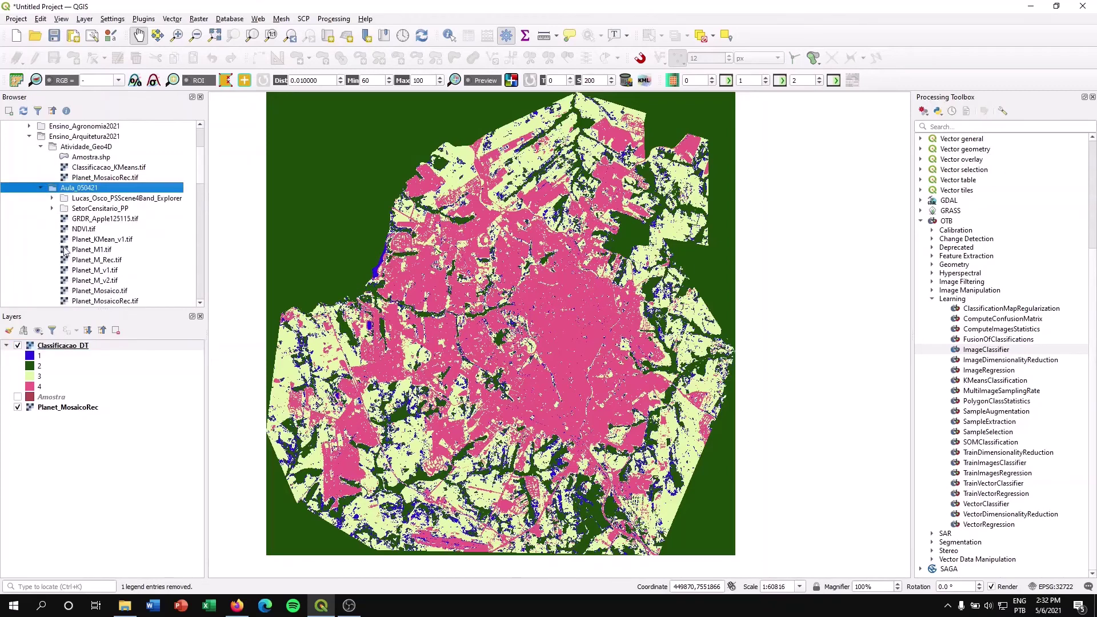
double_click(72, 192)
double_click(85, 208)
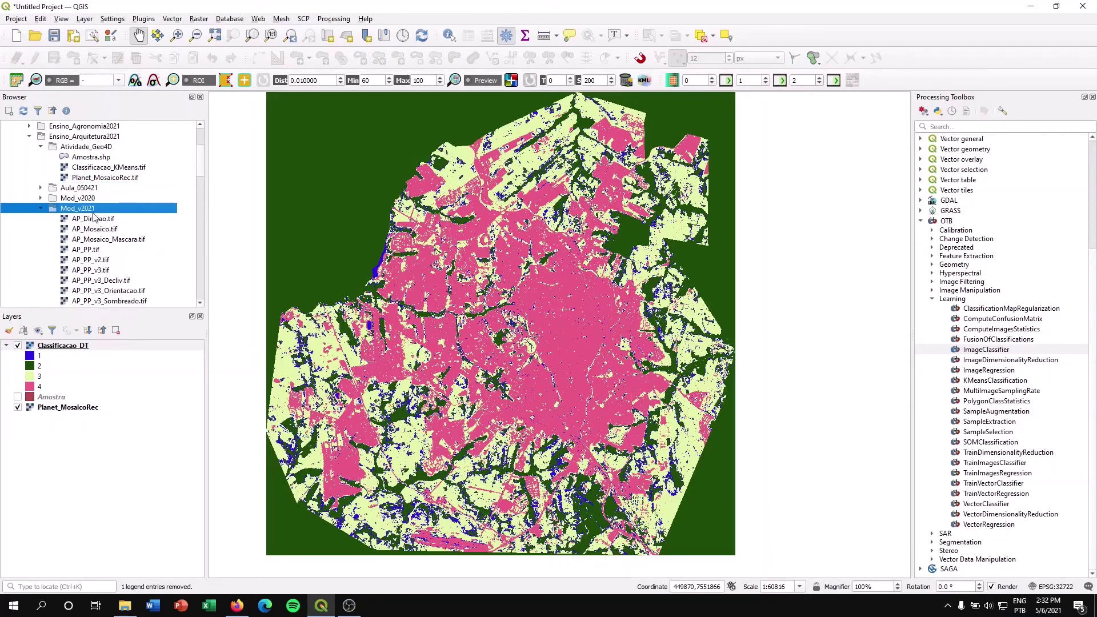
scroll(97, 223, down, 2)
scroll(102, 302, down, 1)
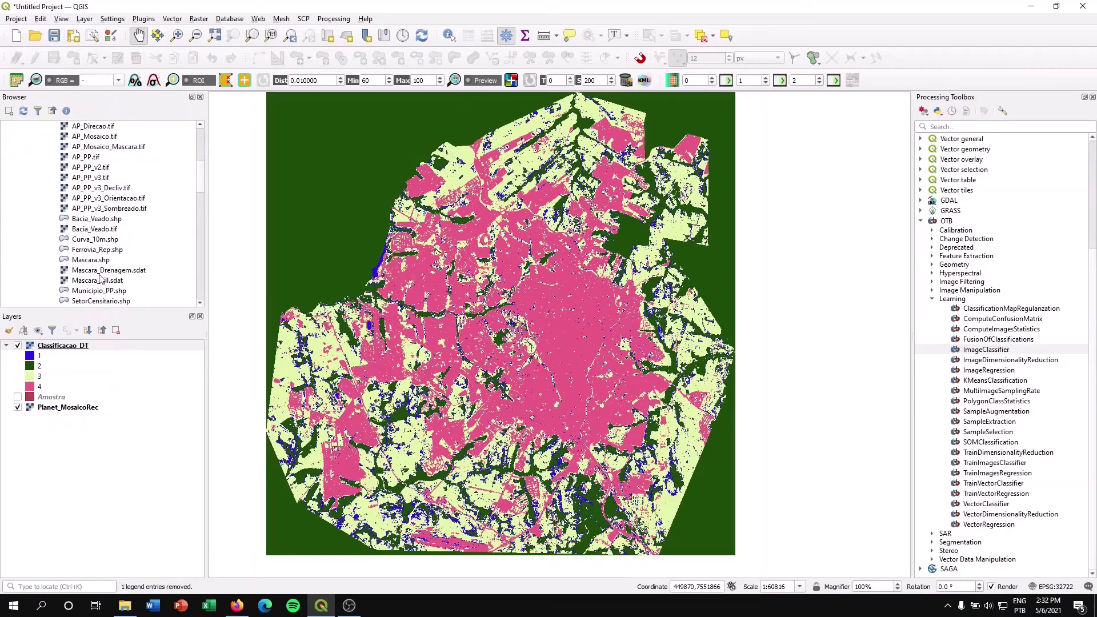
scroll(99, 274, down, 2)
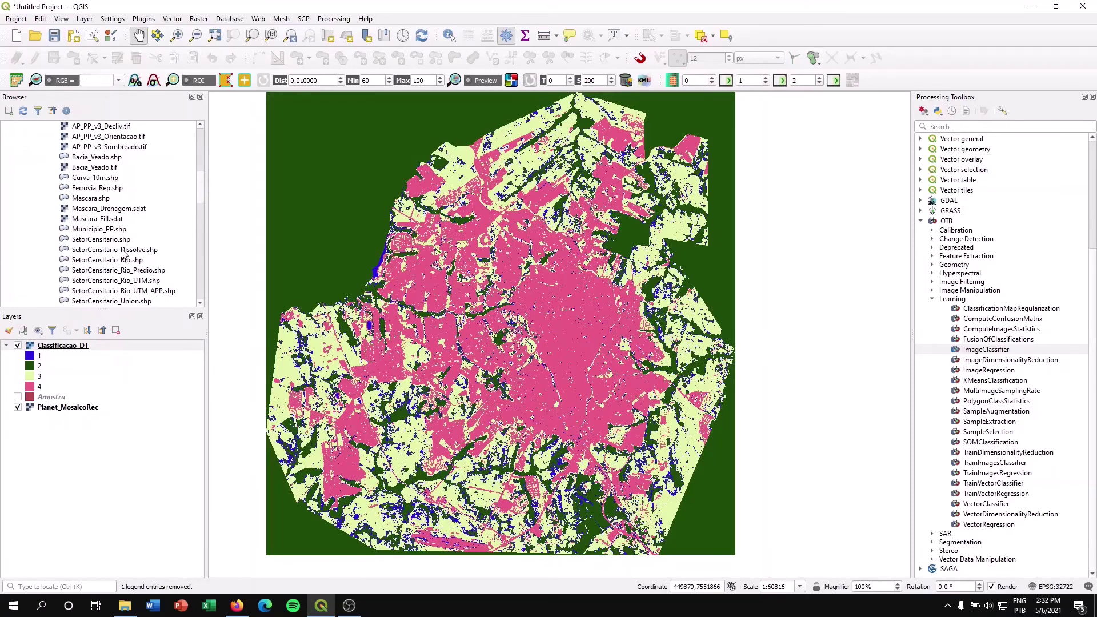
mouse_move(123, 253)
mouse_down()
mouse_move(394, 291)
mouse_move(416, 355)
mouse_up()
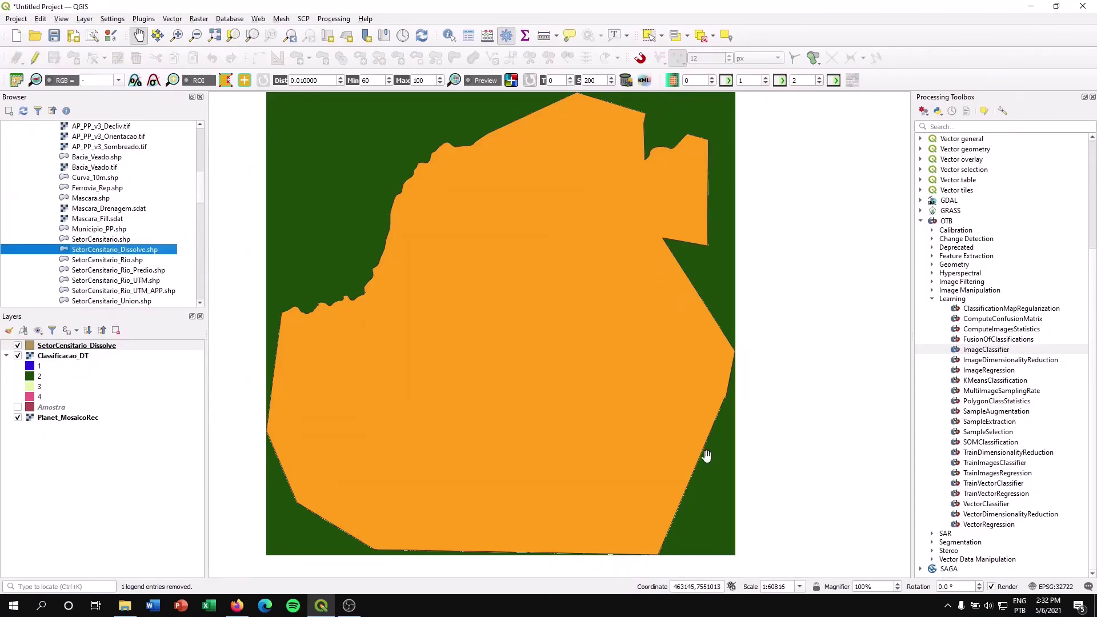
click(18, 345)
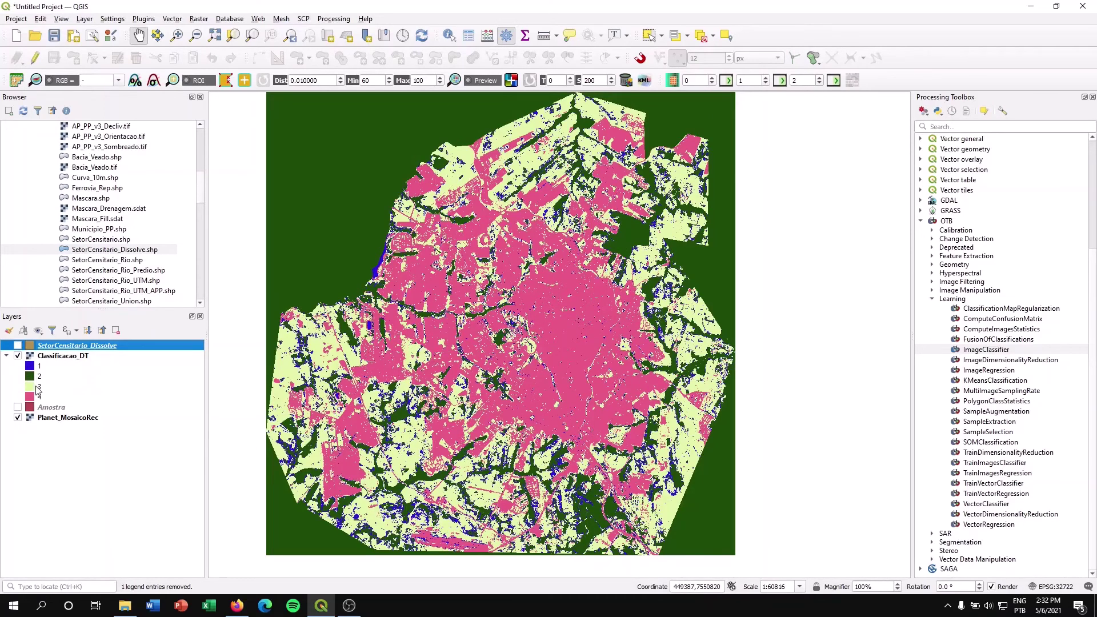
Add Classificacao_KMeans.tif from the Atividade_Geo4D folder to the map and render its classified values as Paletted/Unique values
scroll(123, 257, up, 6)
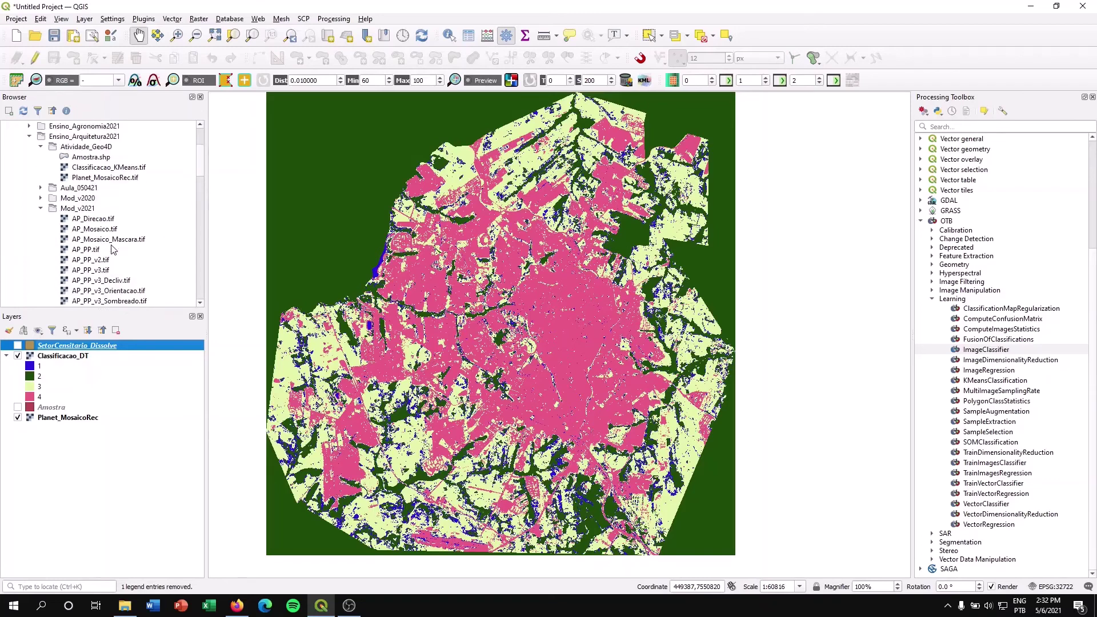
drag(107, 200, 274, 213)
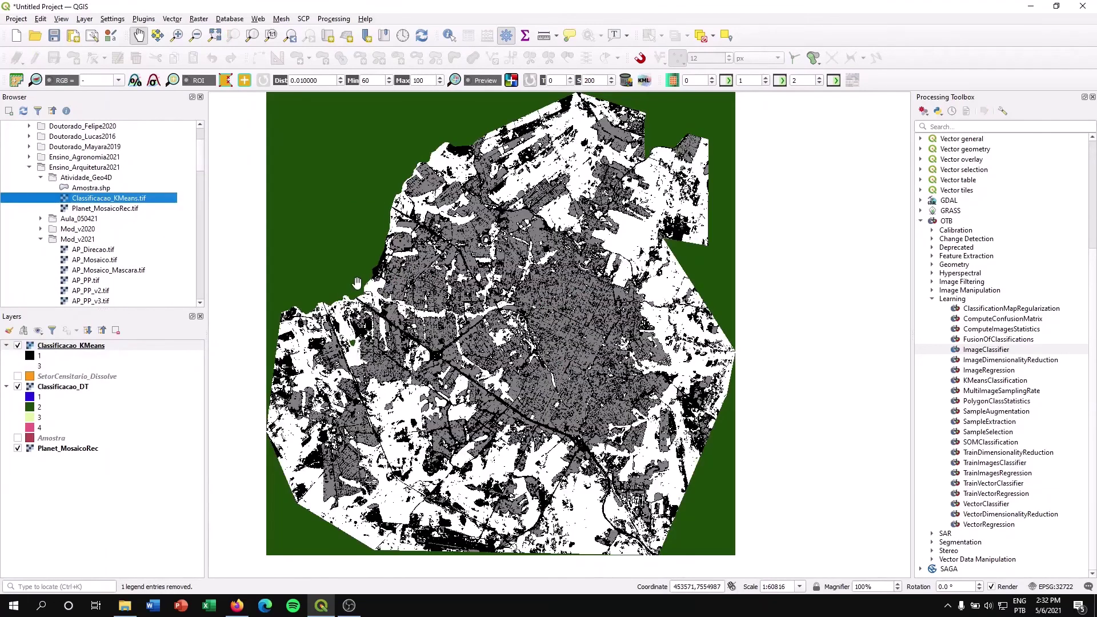
double_click(67, 346)
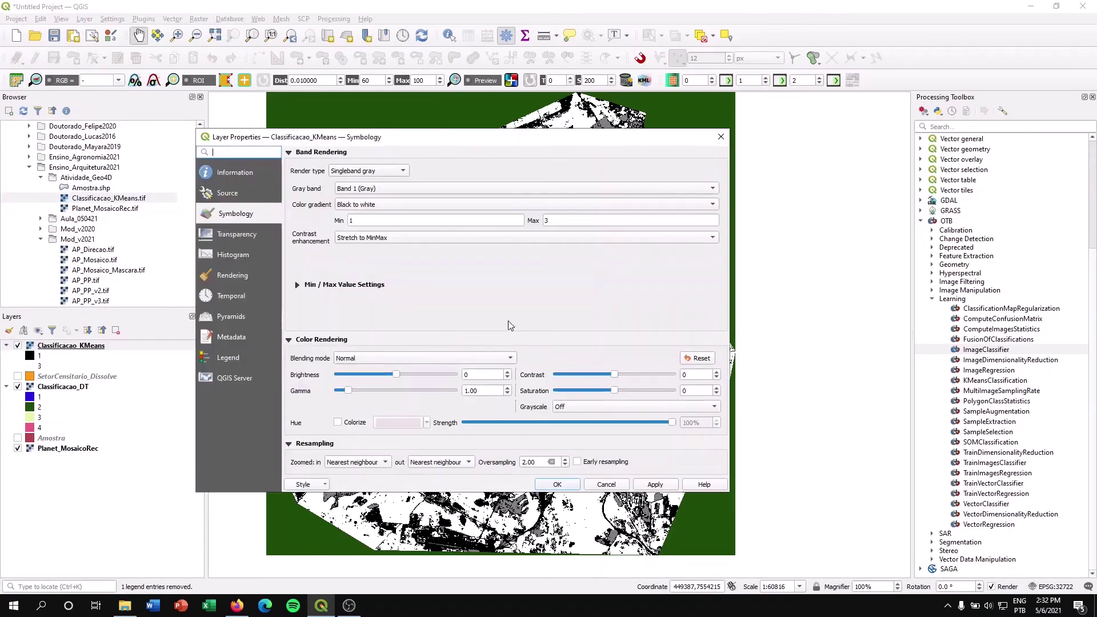
click(347, 172)
click(354, 159)
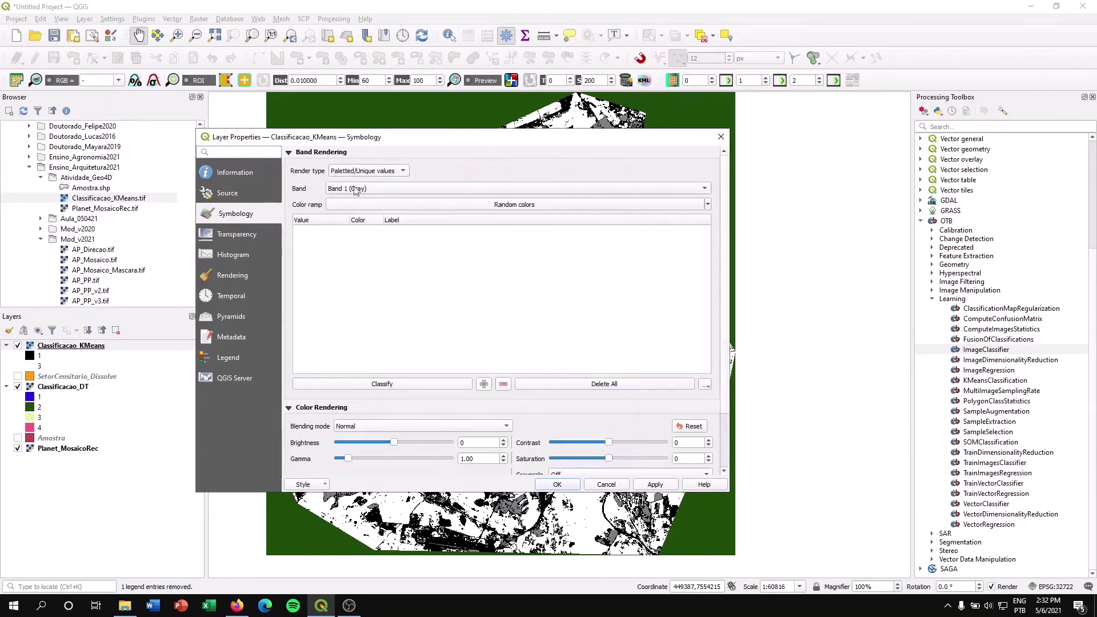
click(359, 384)
drag(434, 137, 269, 148)
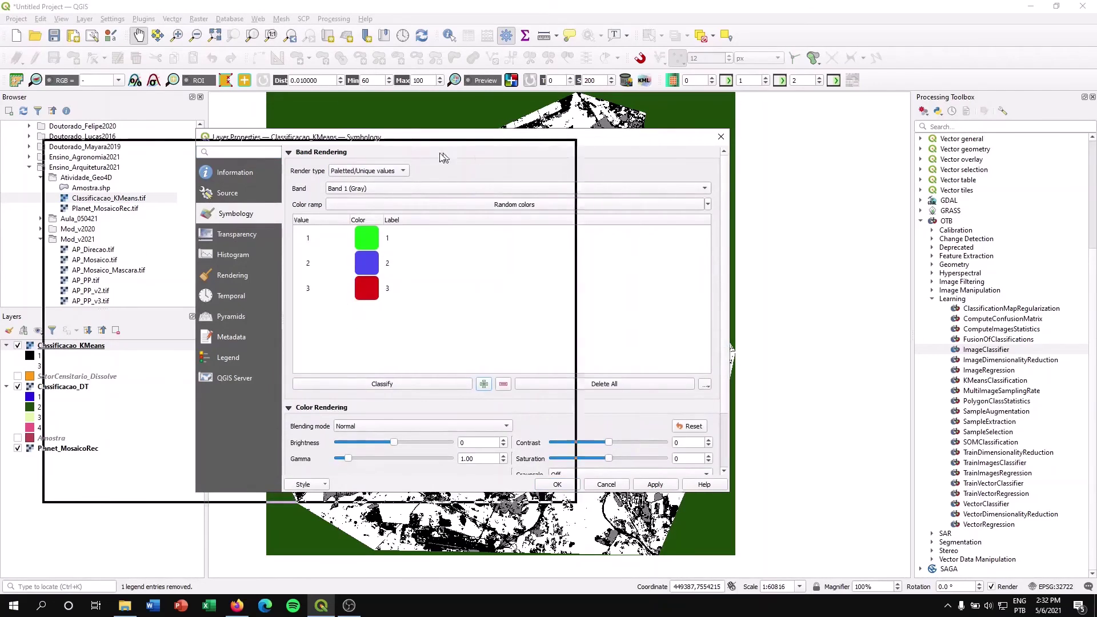
click(490, 495)
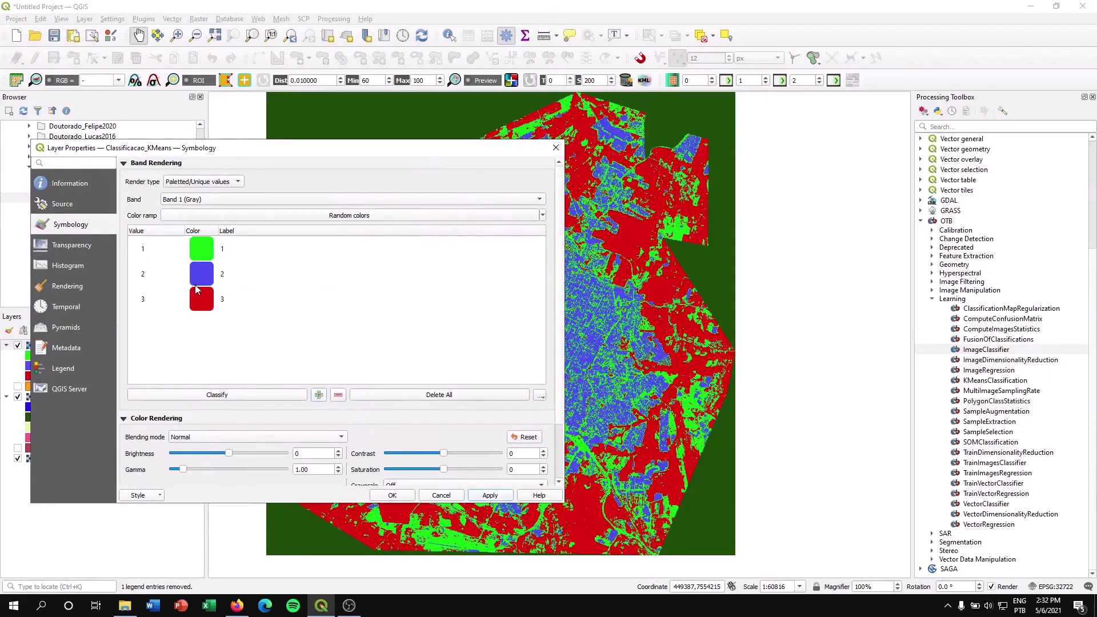
Change the color of class 1 in the Classificacao_KMeans symbology to light pink (#f9c0dd)
double_click(200, 255)
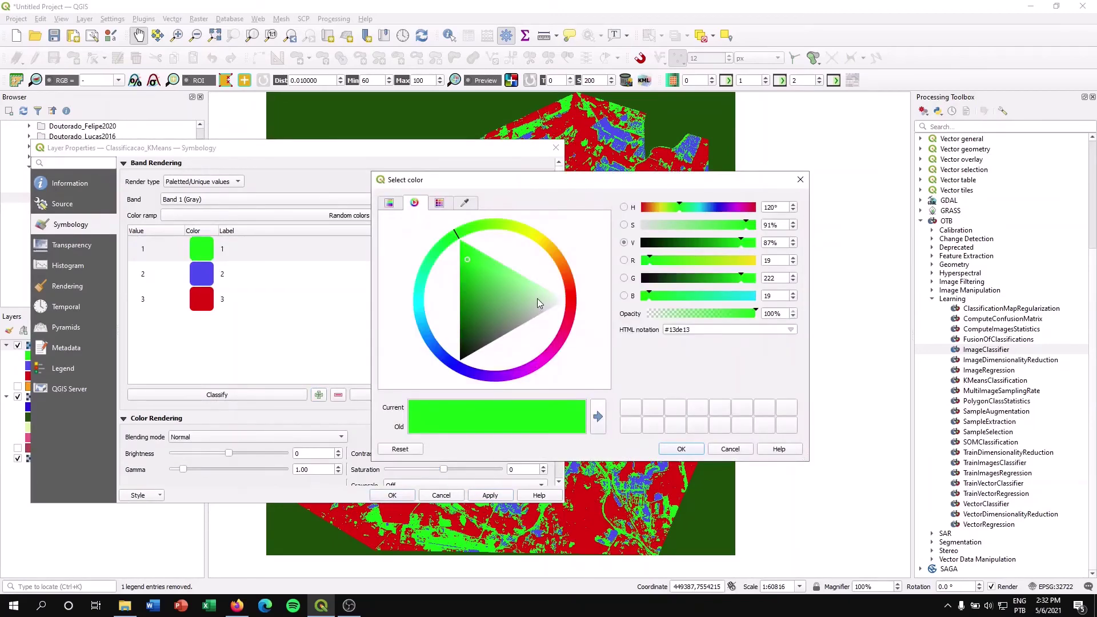
mouse_move(543, 246)
mouse_down()
mouse_move(572, 311)
mouse_move(562, 341)
mouse_move(497, 329)
mouse_move(463, 337)
mouse_up()
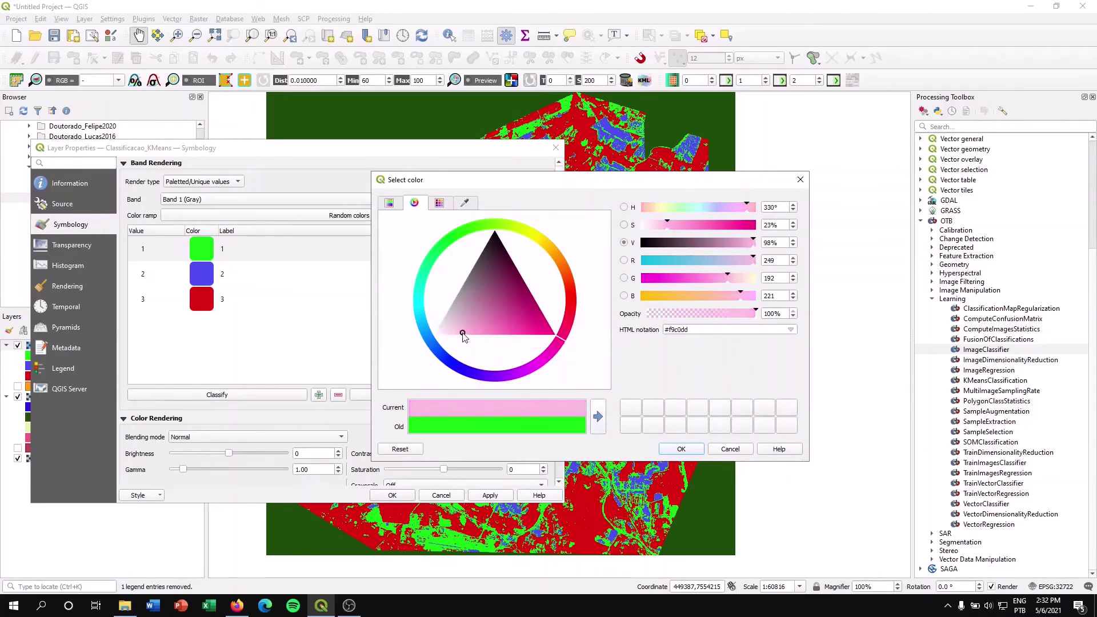
click(680, 449)
Change the color of class 2 in the Classificacao_KMeans symbology to red (#eb4e39)
double_click(196, 278)
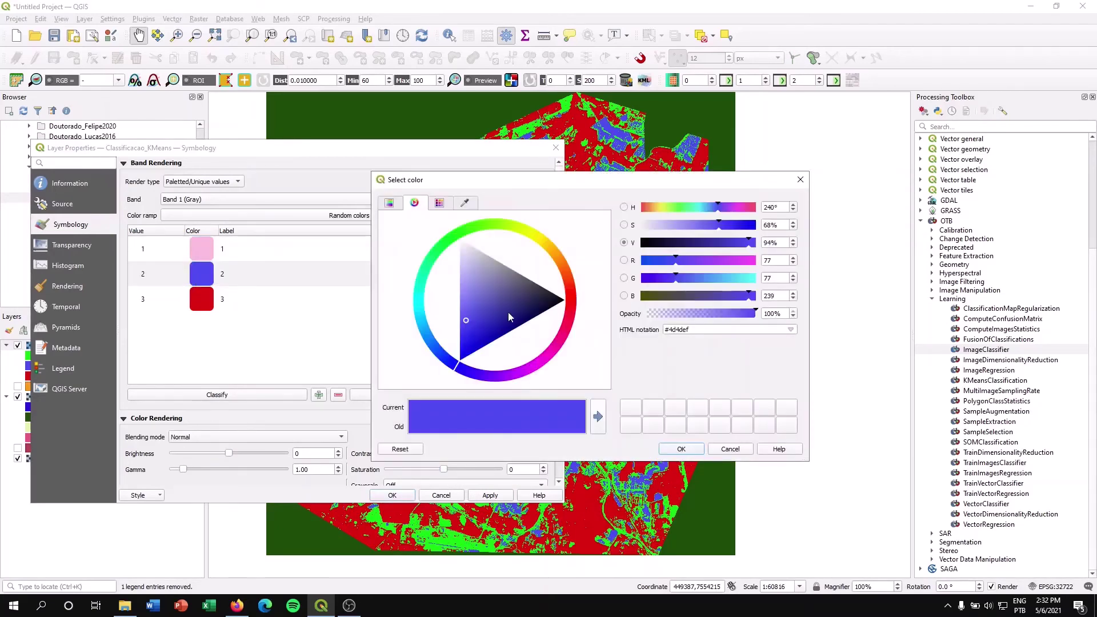
drag(549, 357, 567, 290)
click(532, 304)
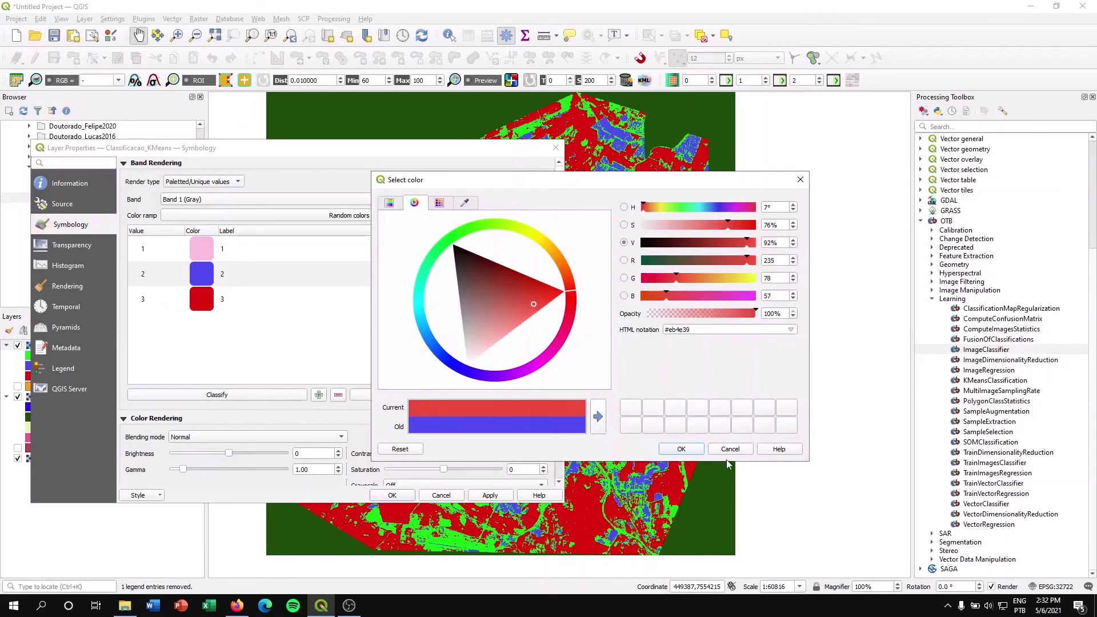
click(681, 448)
Change the color of class 3 to light green (#cffd9a) and apply the symbology to the Classificacao_KMeans layer
double_click(201, 298)
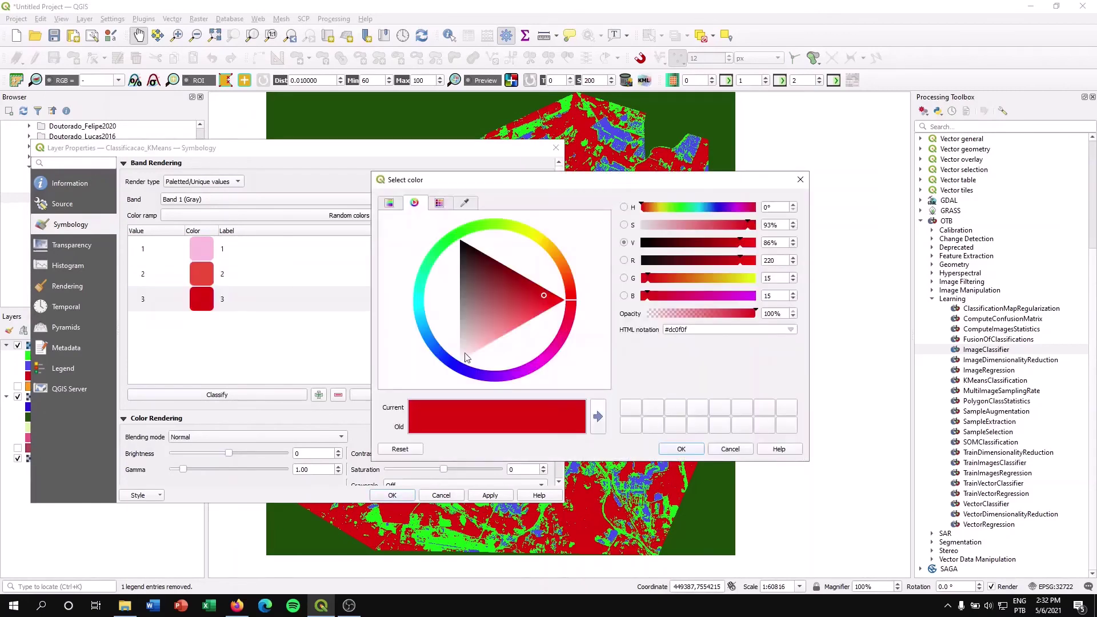
click(496, 229)
drag(514, 302, 530, 296)
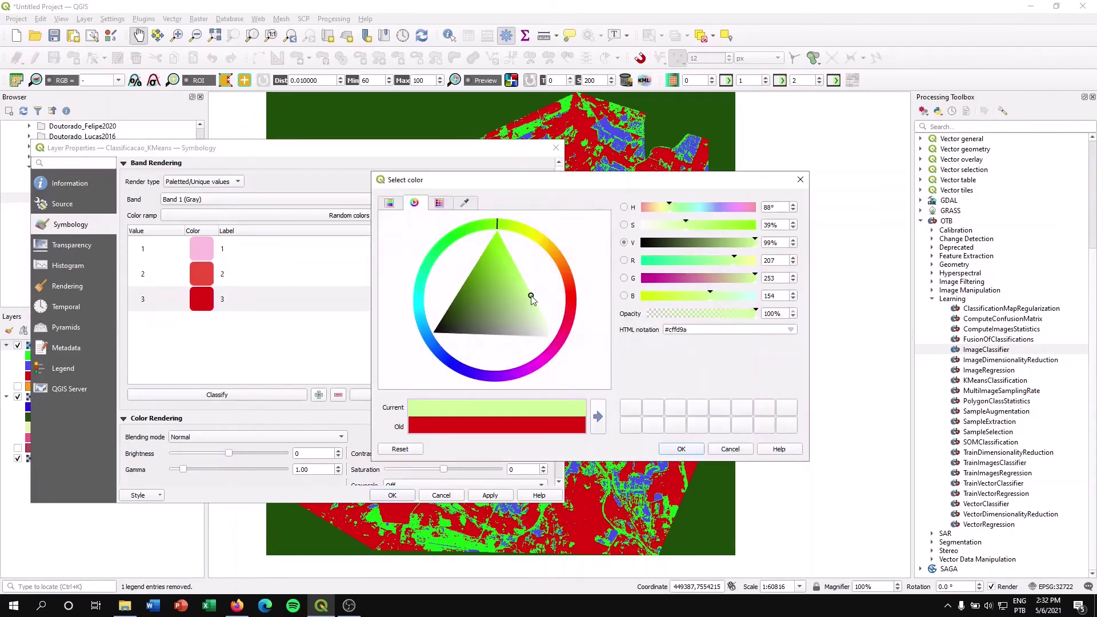
click(681, 449)
click(392, 495)
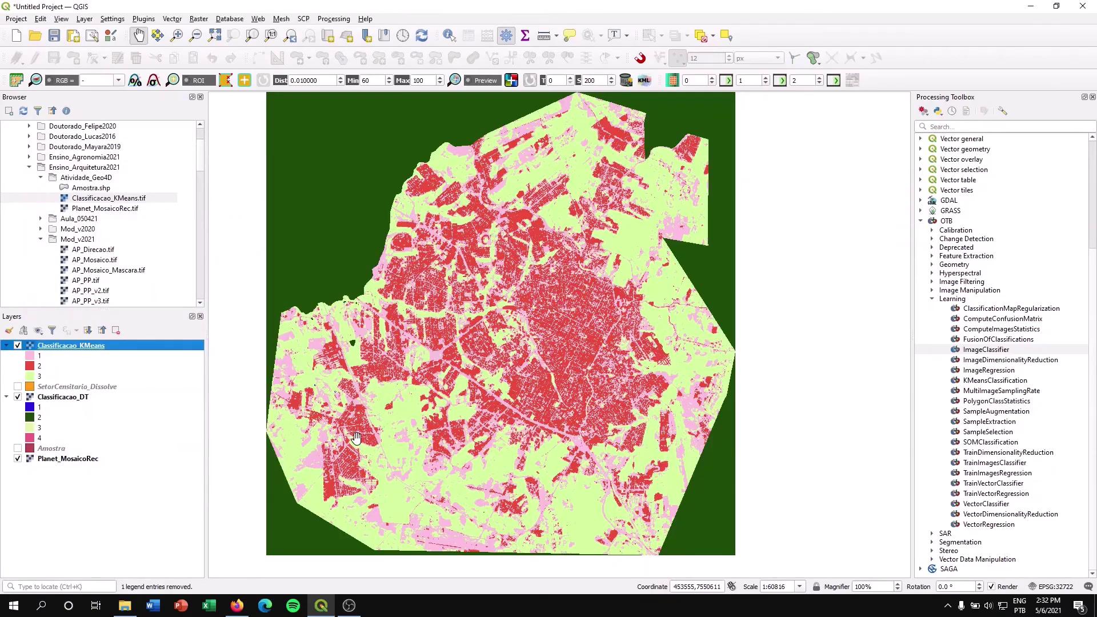
Compare Classificacao_KMeans with Classificacao_DT by toggling the K-means layer's visibility, leaving it hidden
click(17, 346)
click(17, 345)
click(17, 346)
click(17, 345)
click(17, 345)
click(17, 346)
click(18, 345)
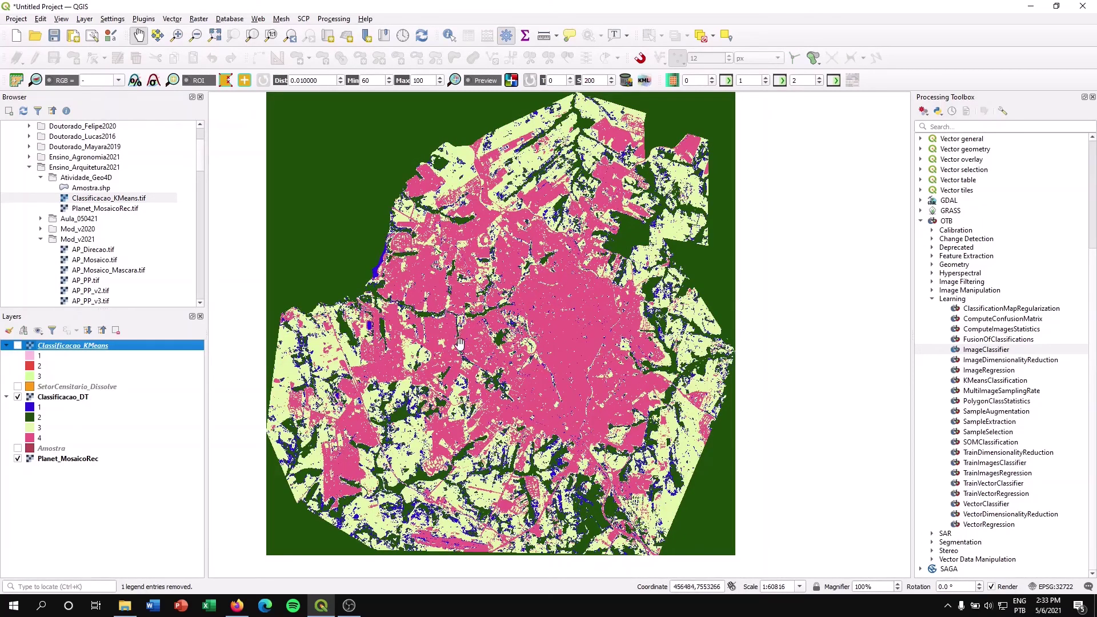
Check the blue class 1 areas of Classificacao_DT against the Planet_MosaicoRec image by hiding and showing the classification
scroll(367, 249, up, 2)
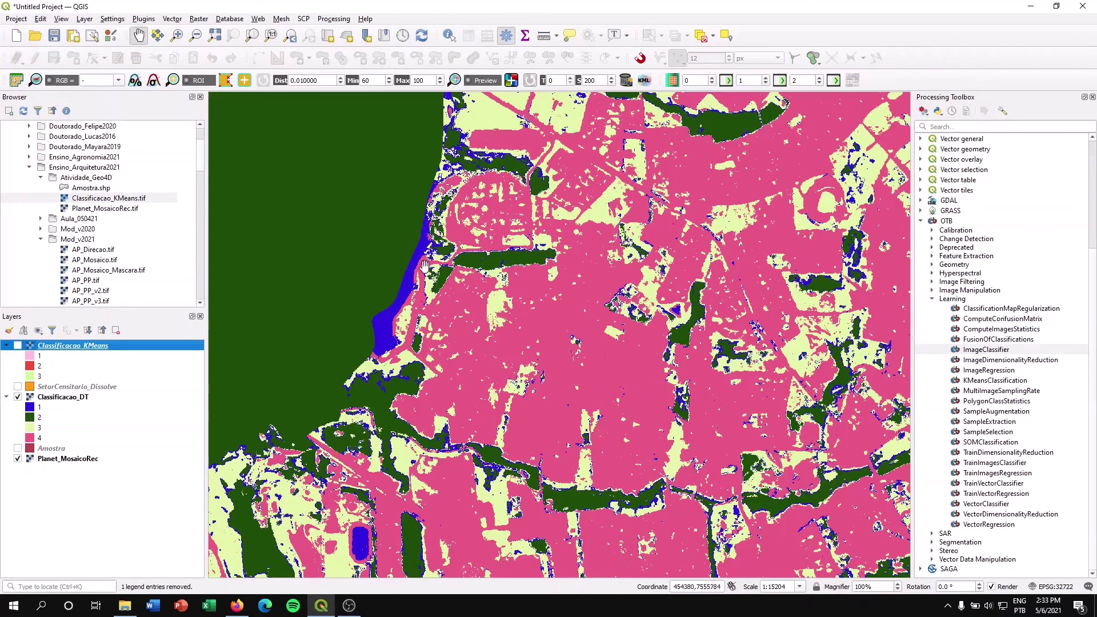
scroll(401, 266, up, 1)
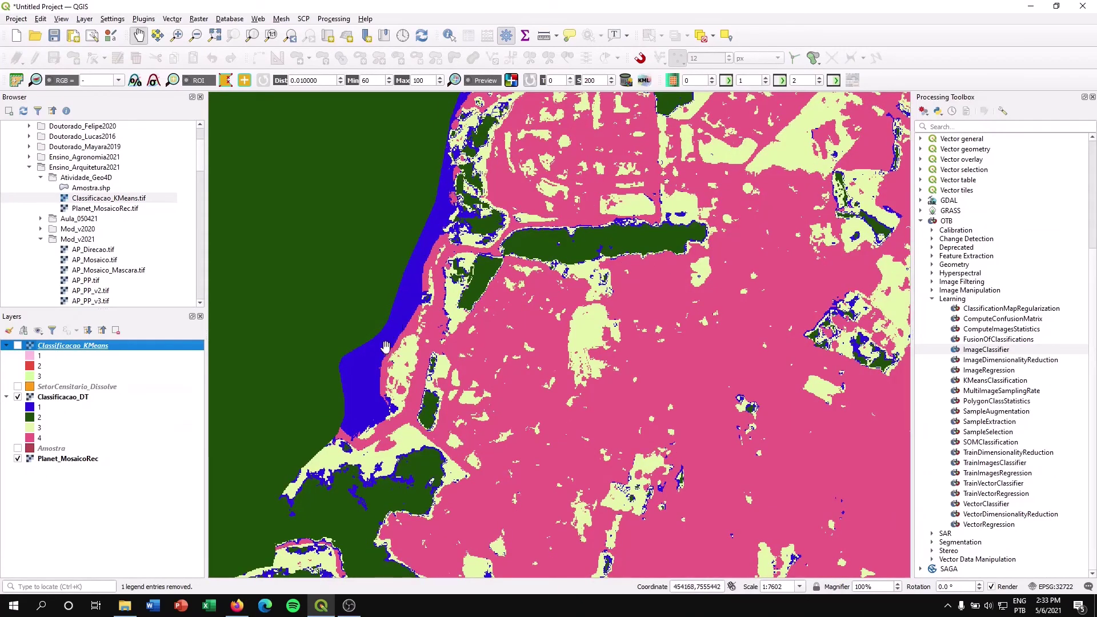
scroll(403, 306, down, 2)
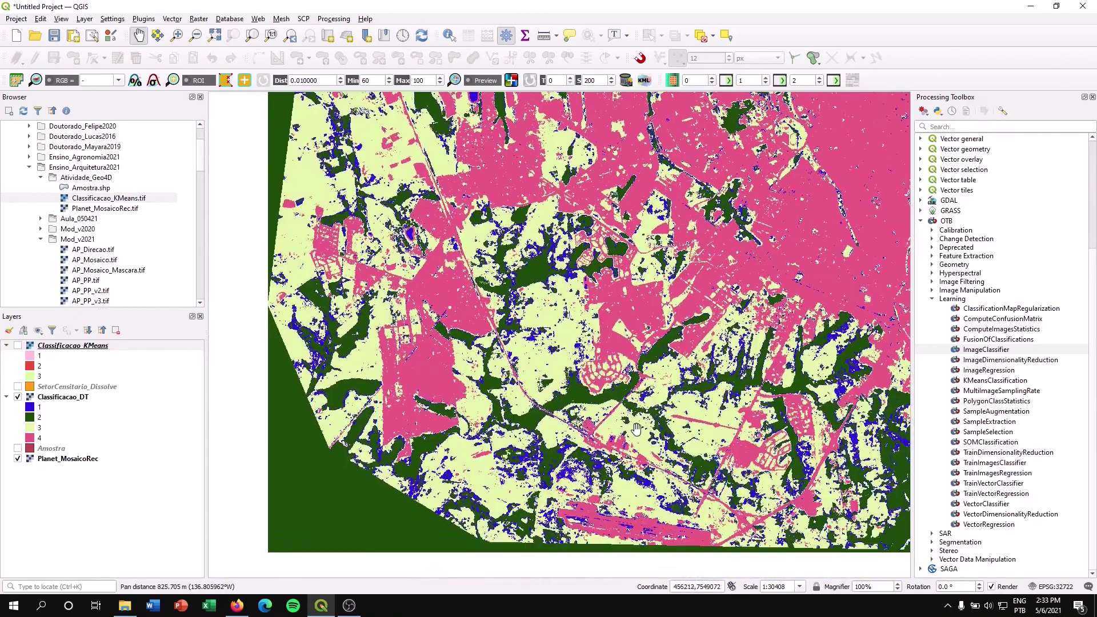
drag(587, 487, 507, 411)
scroll(506, 408, up, 2)
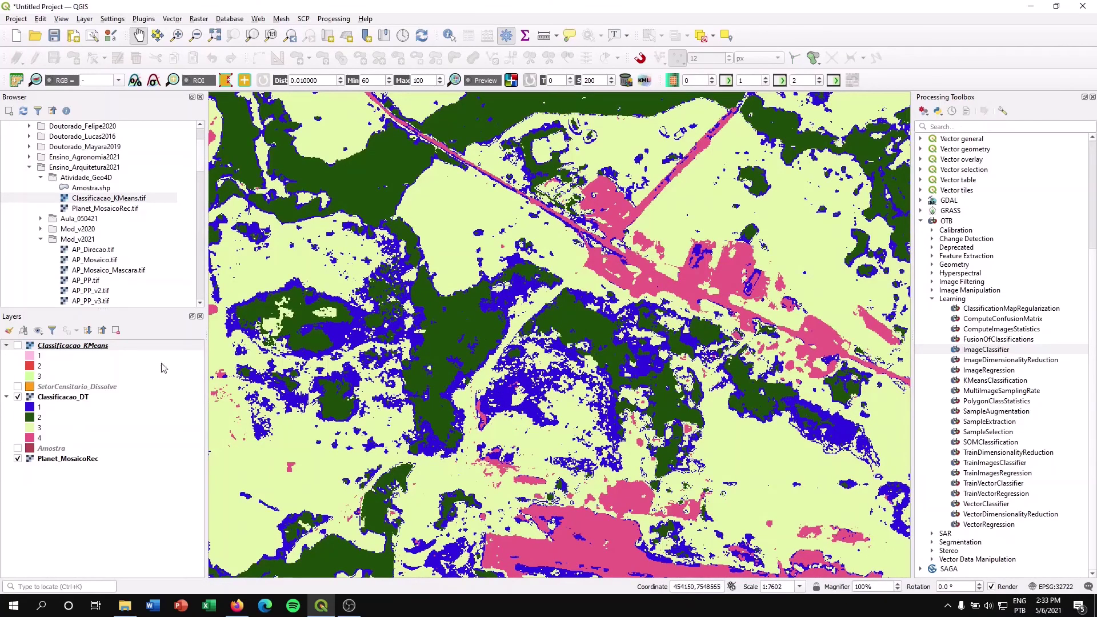
click(17, 398)
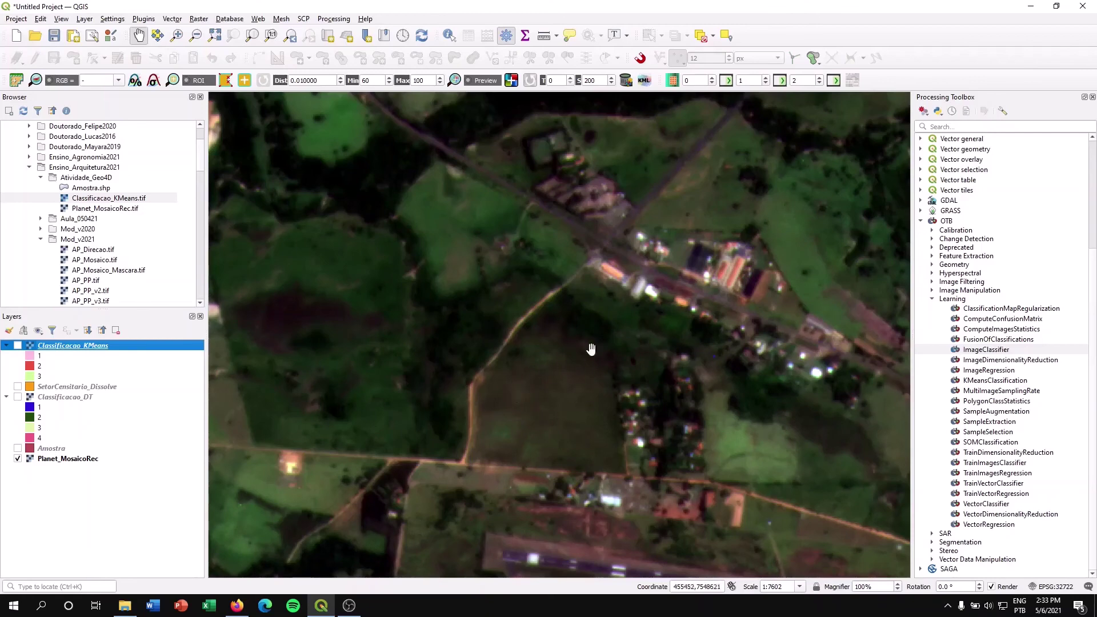
click(17, 397)
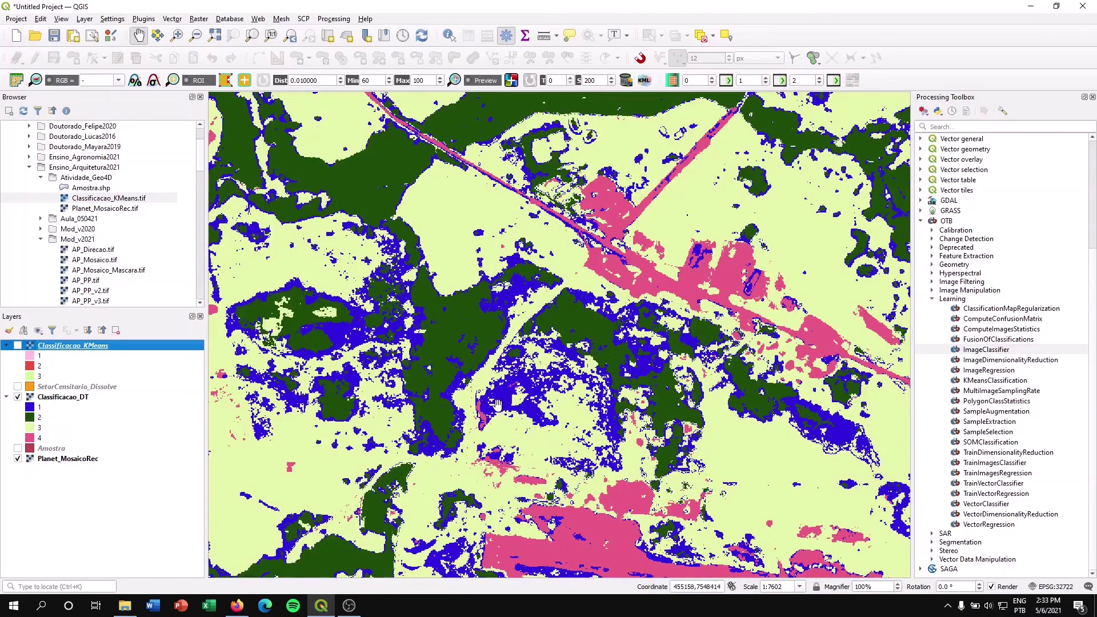
drag(371, 336, 390, 359)
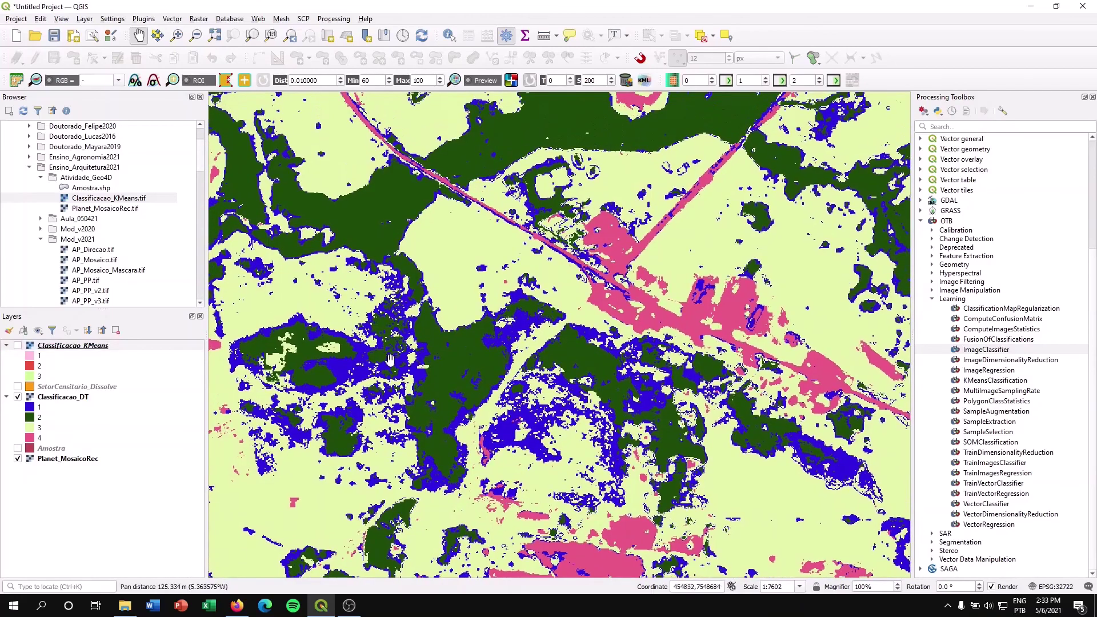
click(18, 396)
click(19, 397)
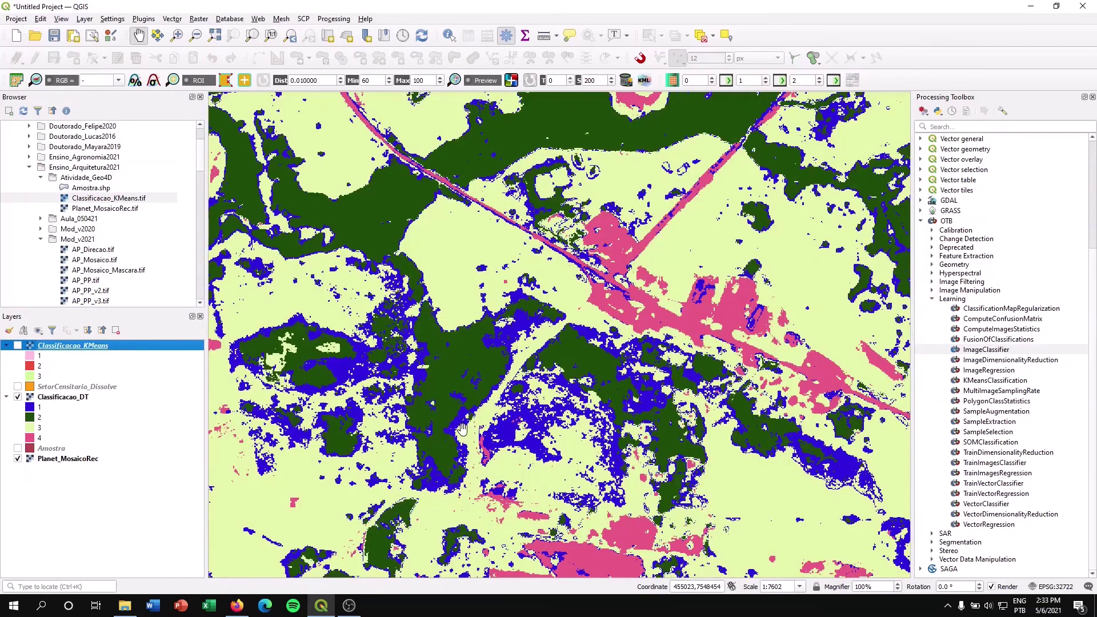
Examine the Classificacao_DT classes across the southern, eastern and northwestern parts of the city
scroll(462, 429, down, 1)
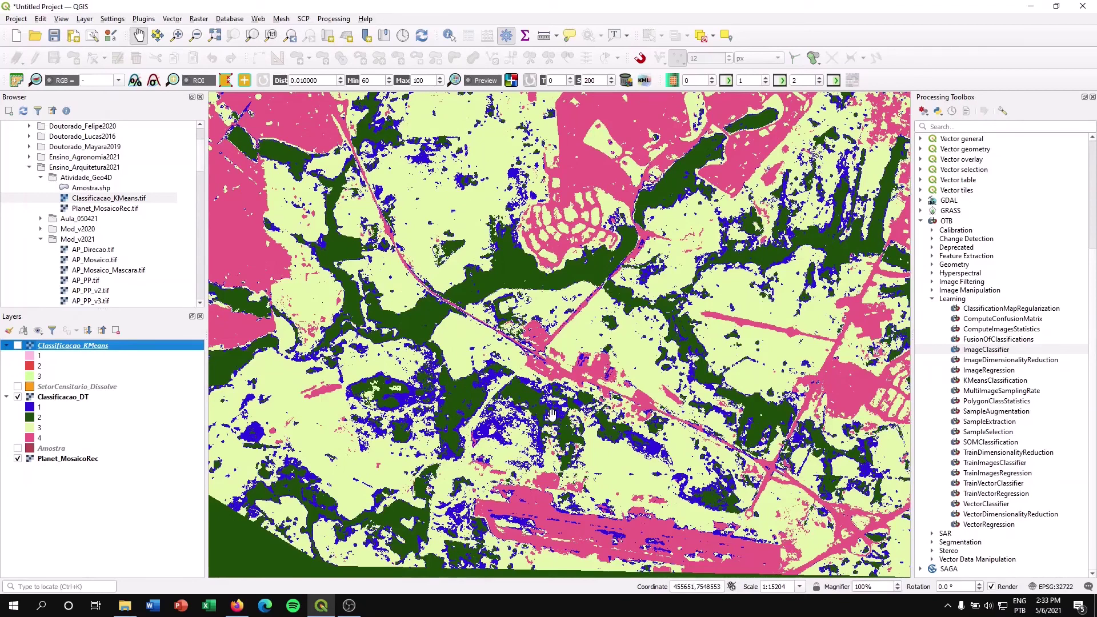
drag(550, 414, 451, 364)
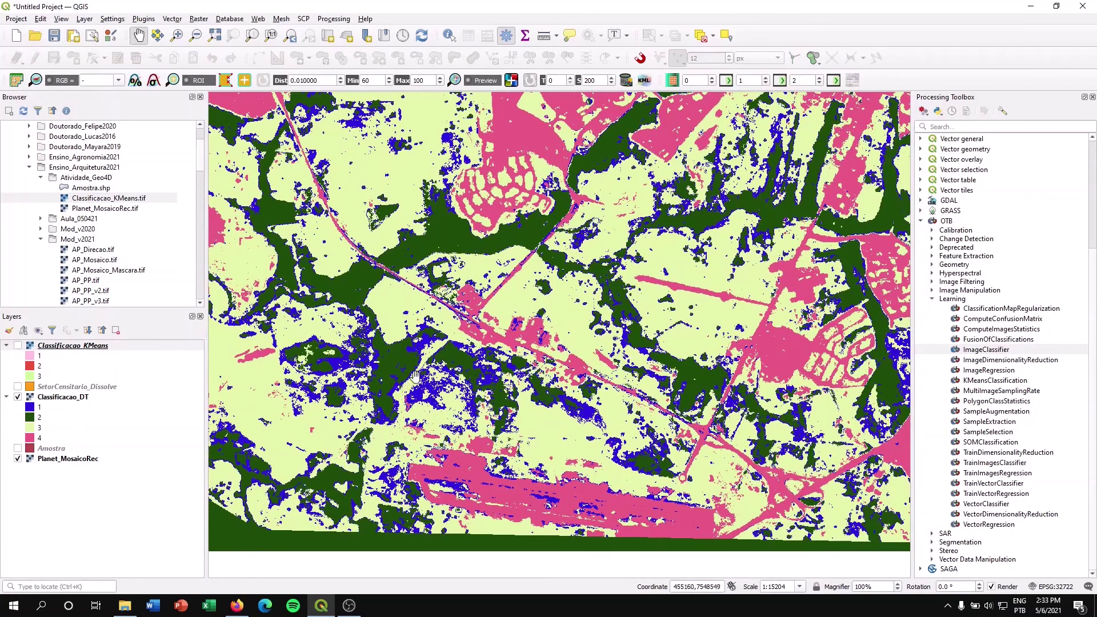
scroll(463, 387, down, 1)
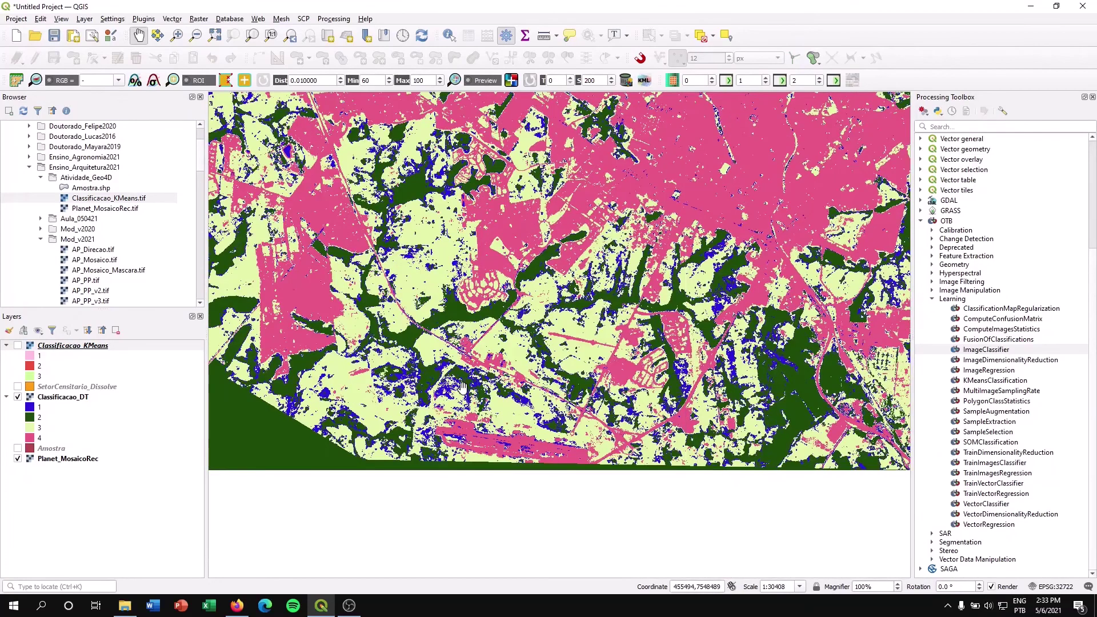
drag(599, 295, 420, 326)
drag(573, 274, 432, 320)
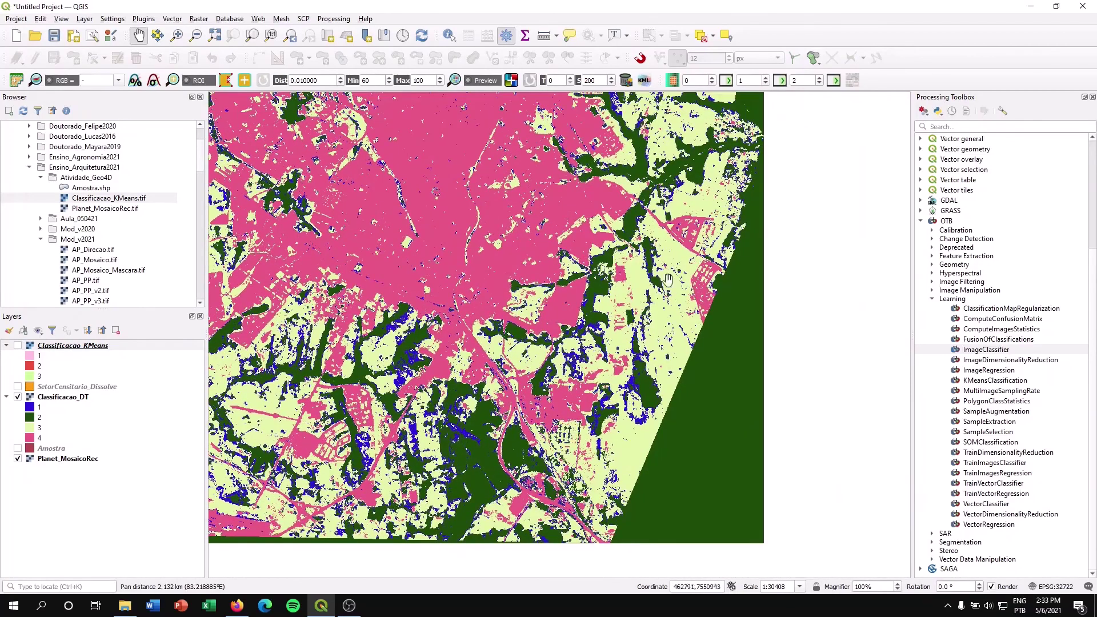
drag(639, 283, 598, 298)
drag(565, 343, 645, 217)
drag(605, 326, 620, 308)
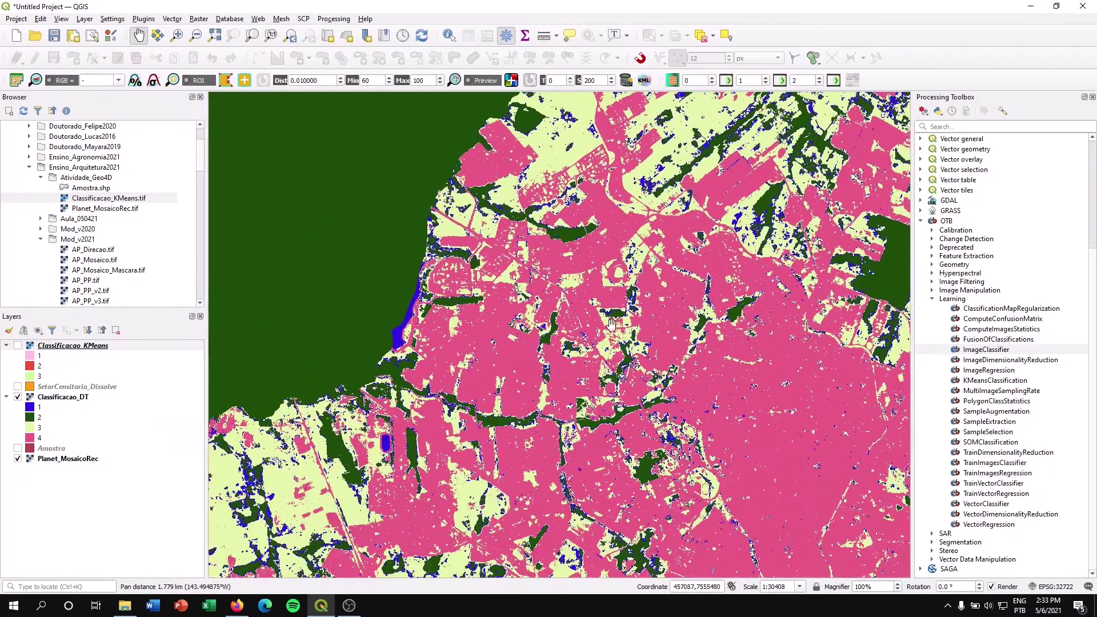
drag(553, 302, 577, 249)
drag(537, 389, 588, 343)
drag(522, 214, 600, 231)
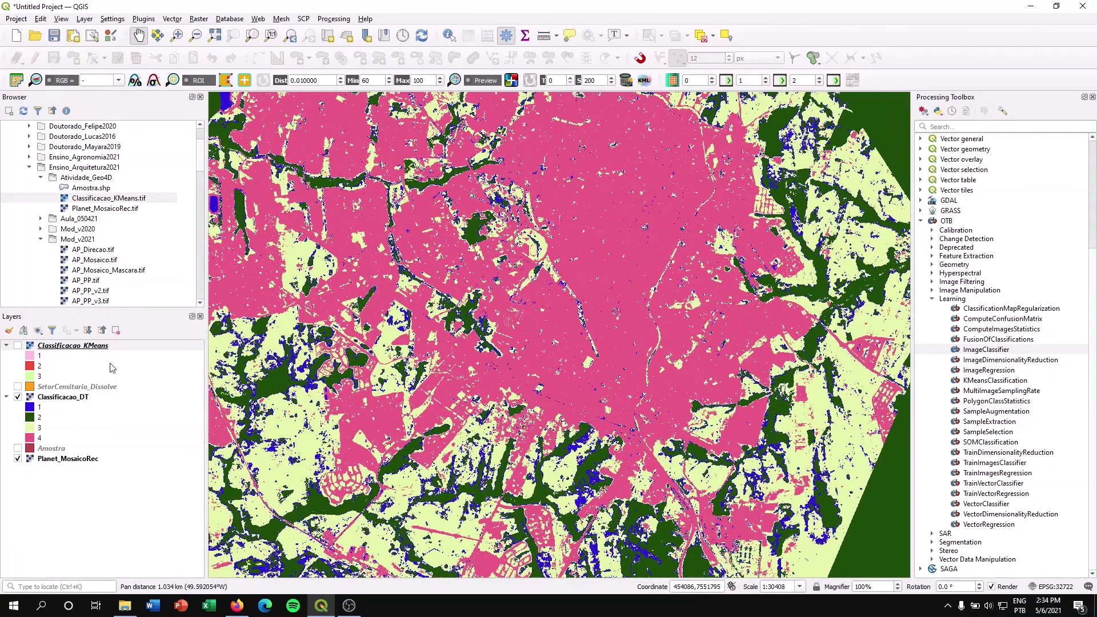
Recolor class 1 of Classificacao_DT with the recent light green (#cffd9a) and apply the symbology
click(48, 399)
click(206, 246)
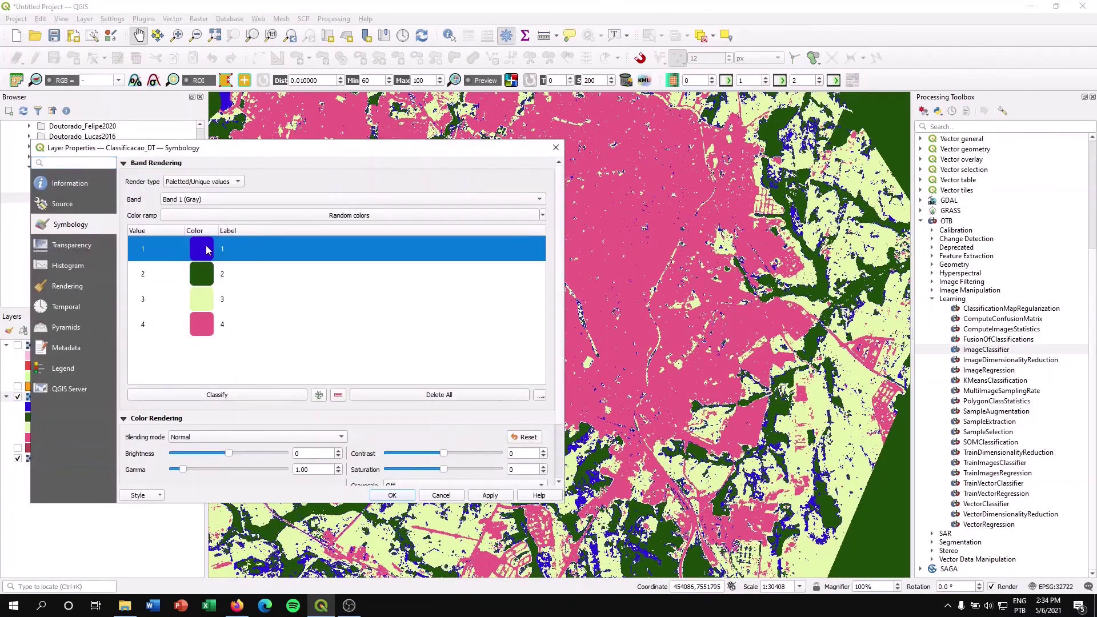
click(190, 299)
double_click(192, 252)
click(439, 203)
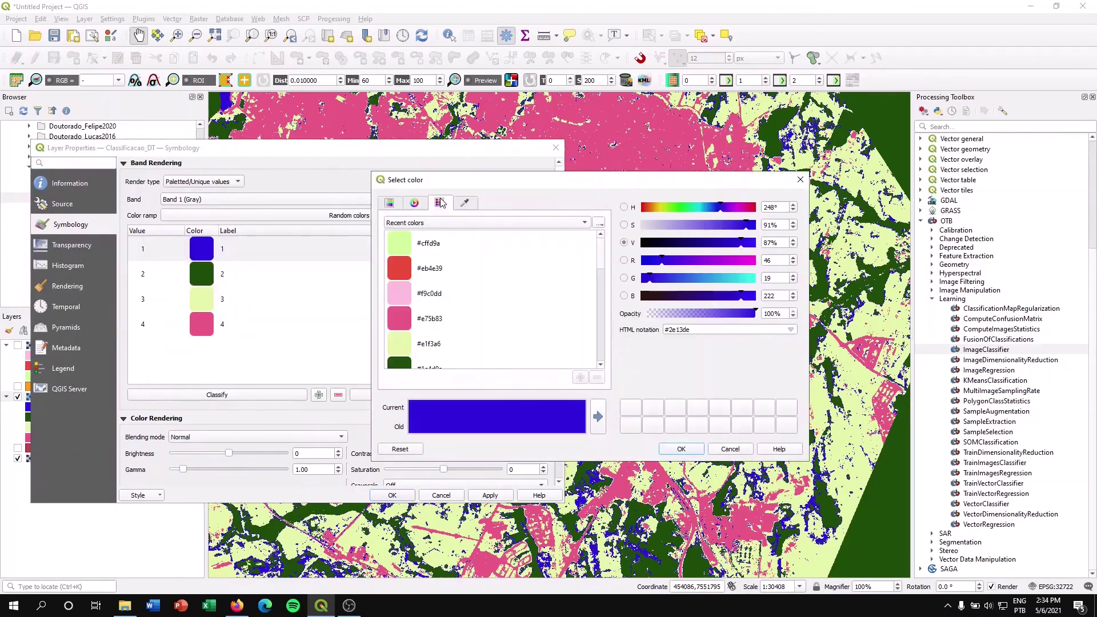
click(437, 243)
click(681, 449)
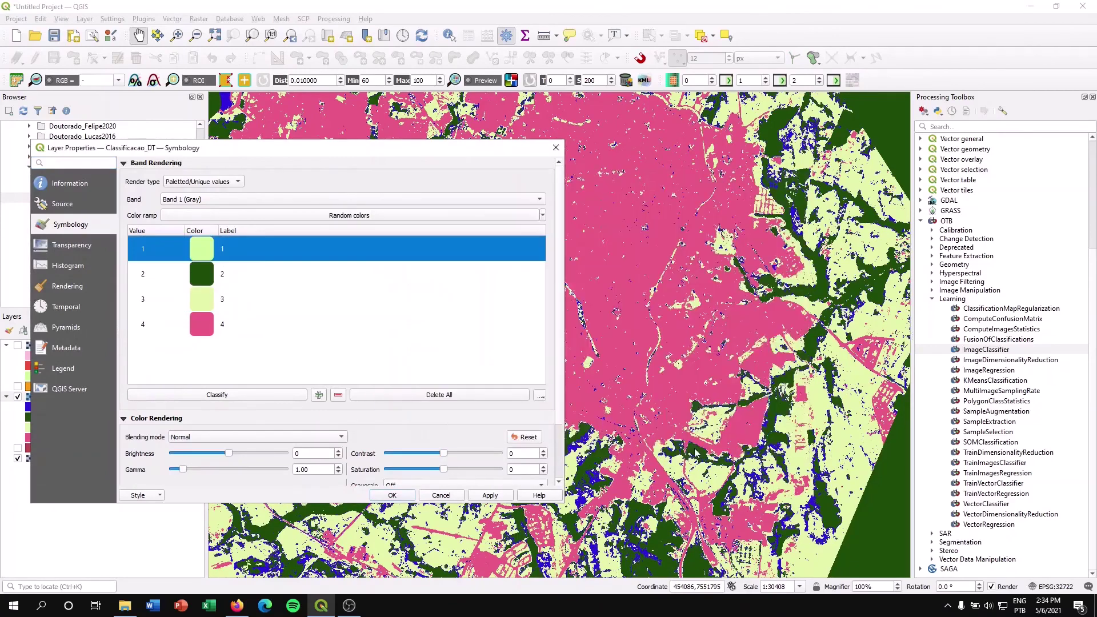
click(392, 496)
Inspect the recolored Classificacao_DT map up close and centre the whole classification in the map view
drag(444, 509, 491, 377)
scroll(530, 360, down, 1)
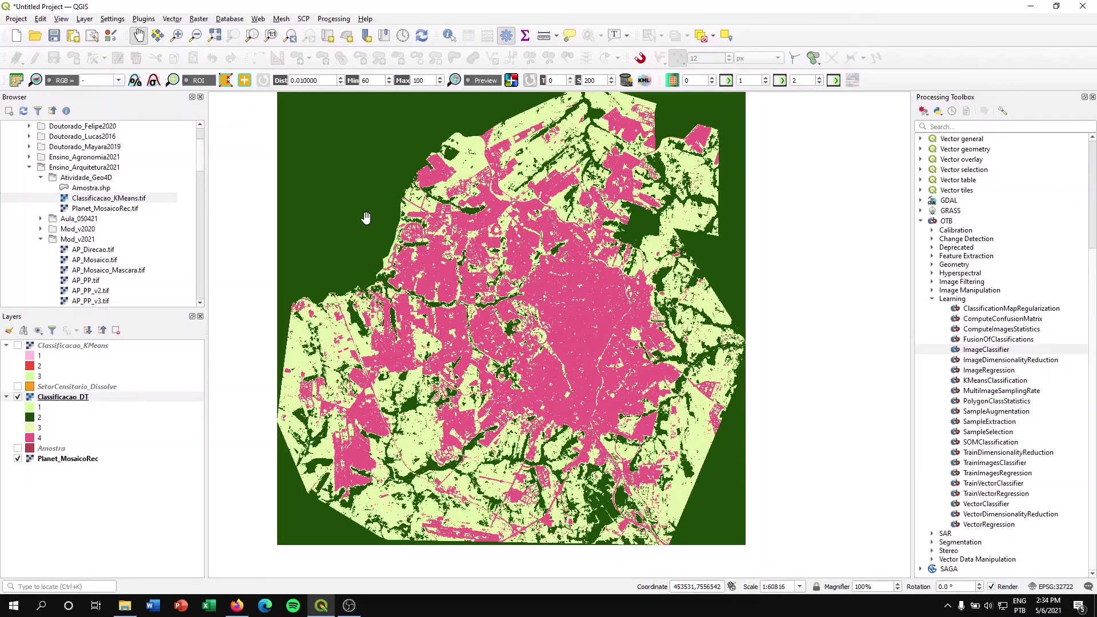
scroll(383, 250, up, 4)
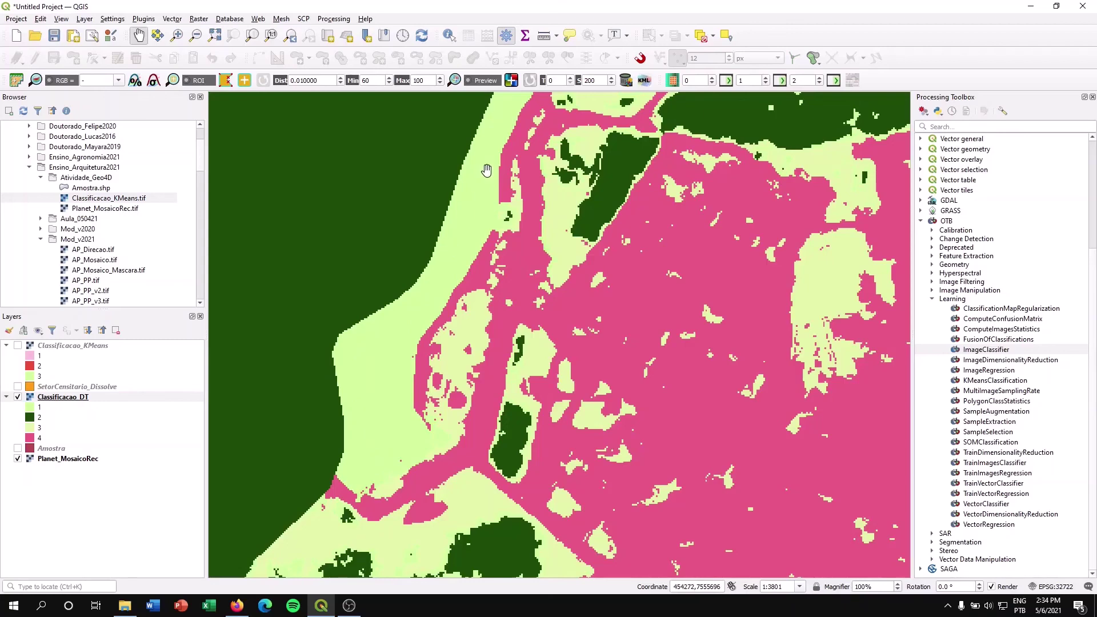
scroll(486, 170, down, 4)
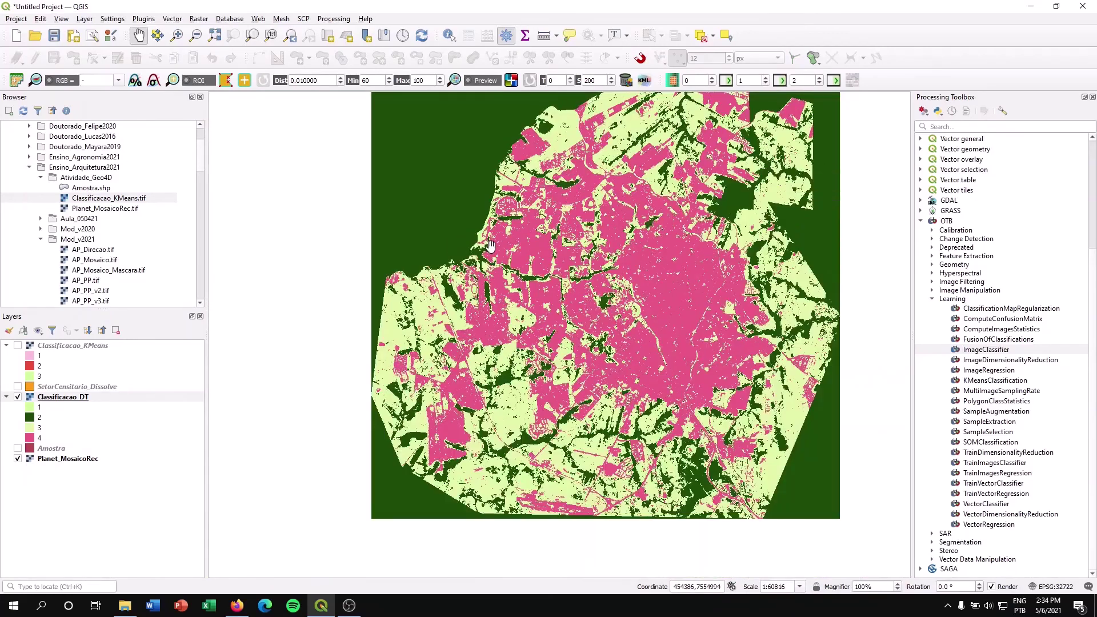
drag(536, 324, 511, 347)
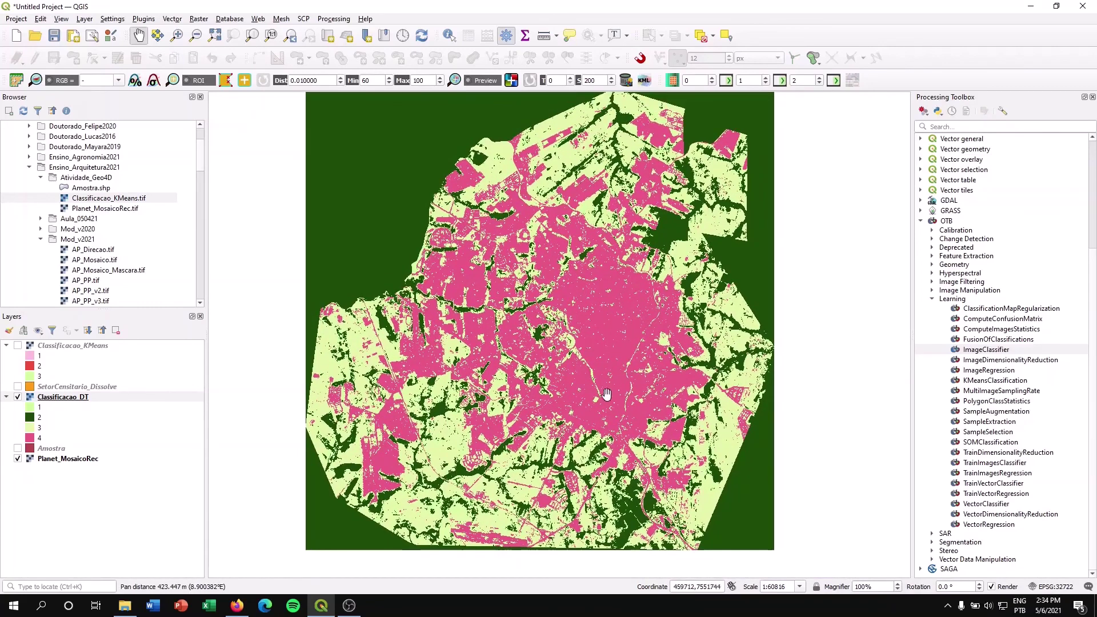
drag(629, 366, 641, 373)
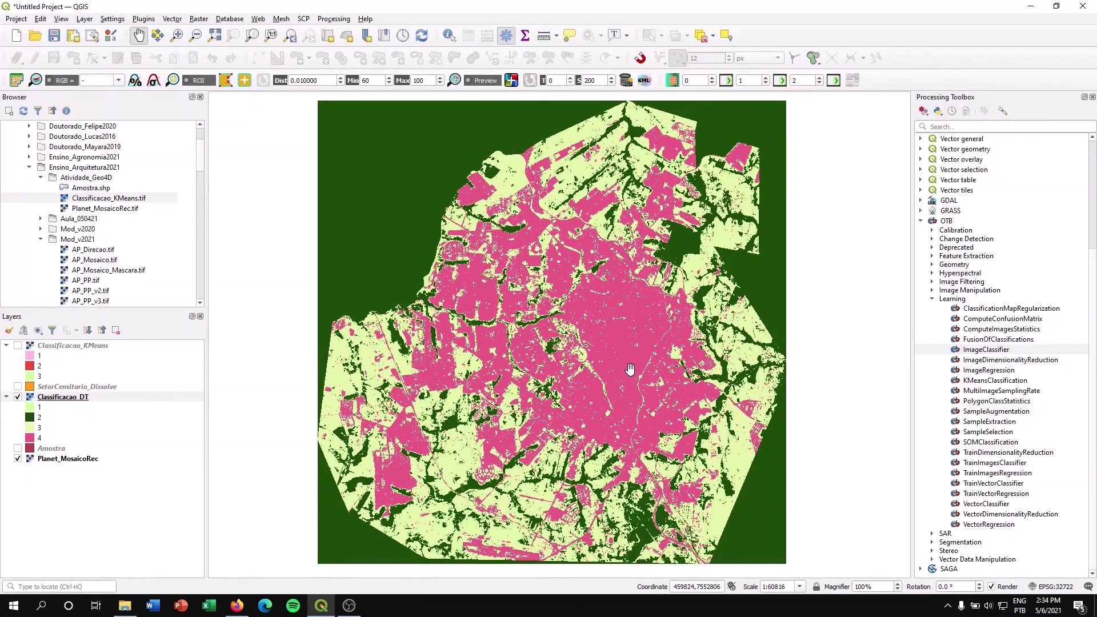
Set up a PDF export of the current map view with a resolution of 300 dpi
click(12, 19)
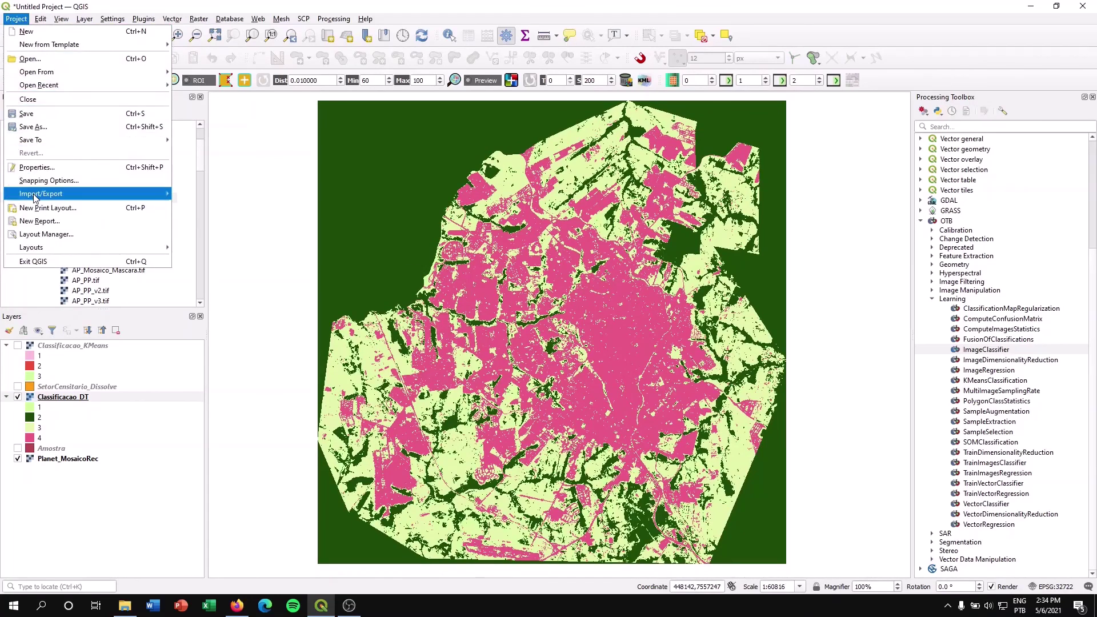
mouse_move(69, 196)
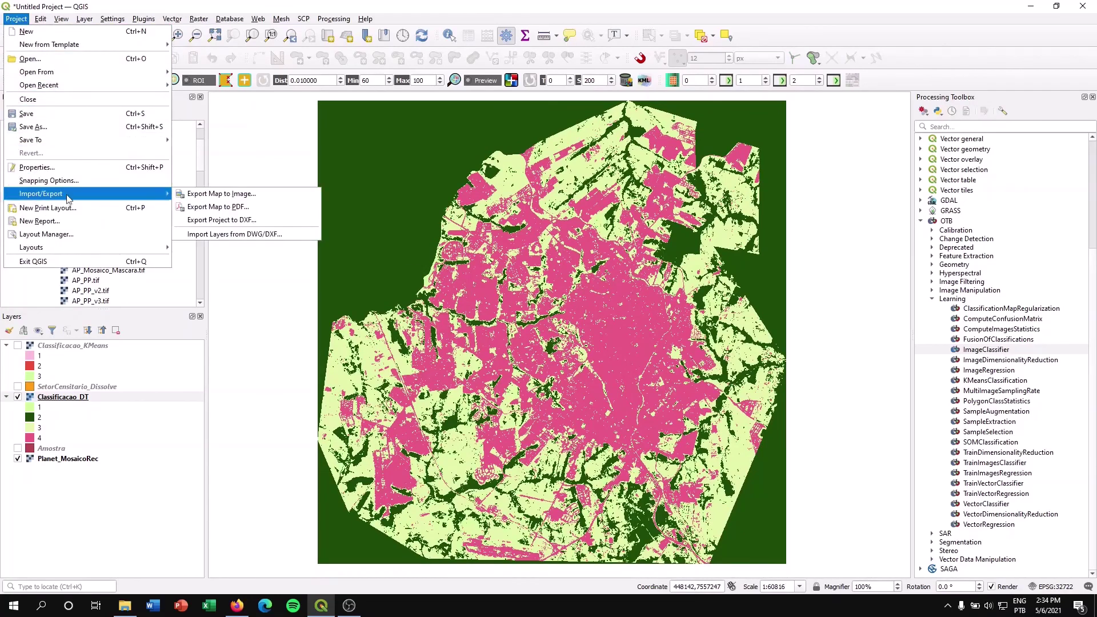
click(215, 206)
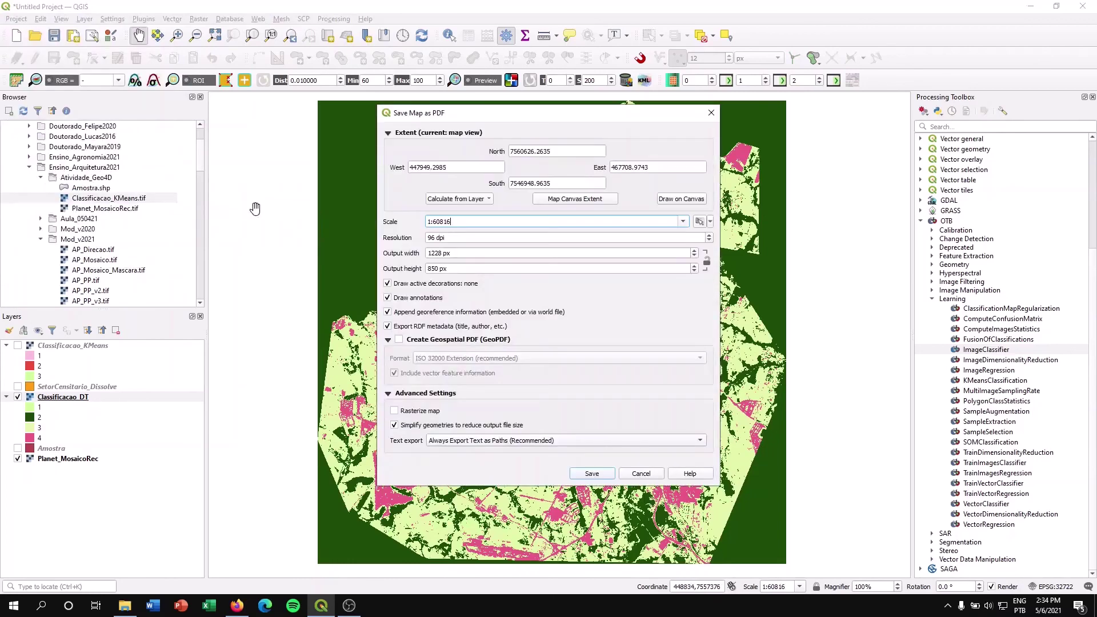
double_click(461, 237)
text(300)
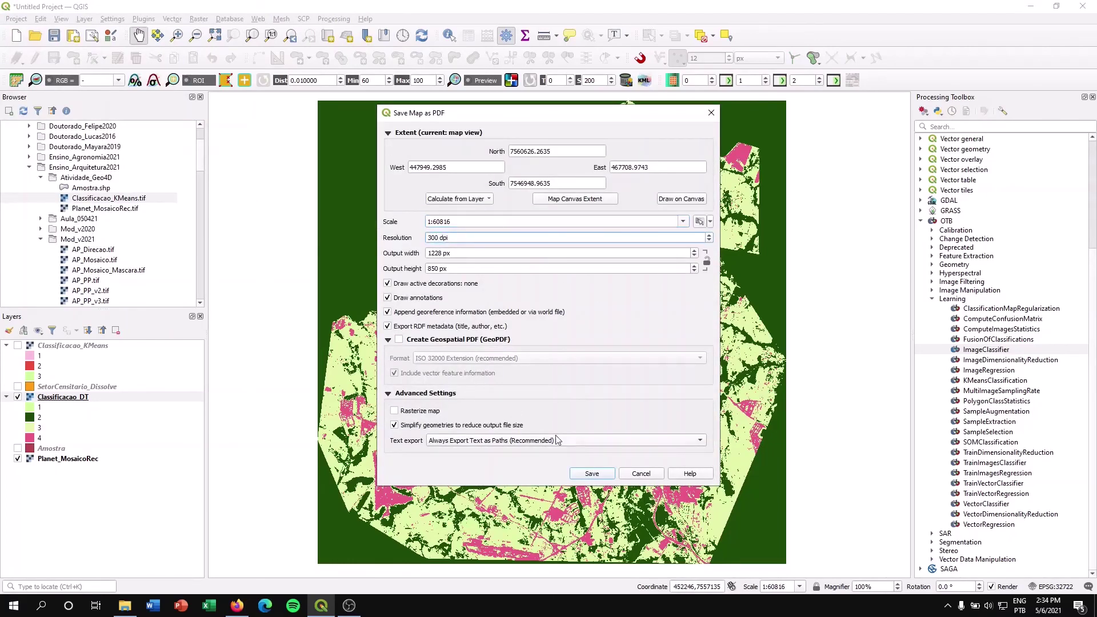
Save the map to the Desktop as a PDF named Atv_, the author's first name and _v2, and open the exported file
click(591, 474)
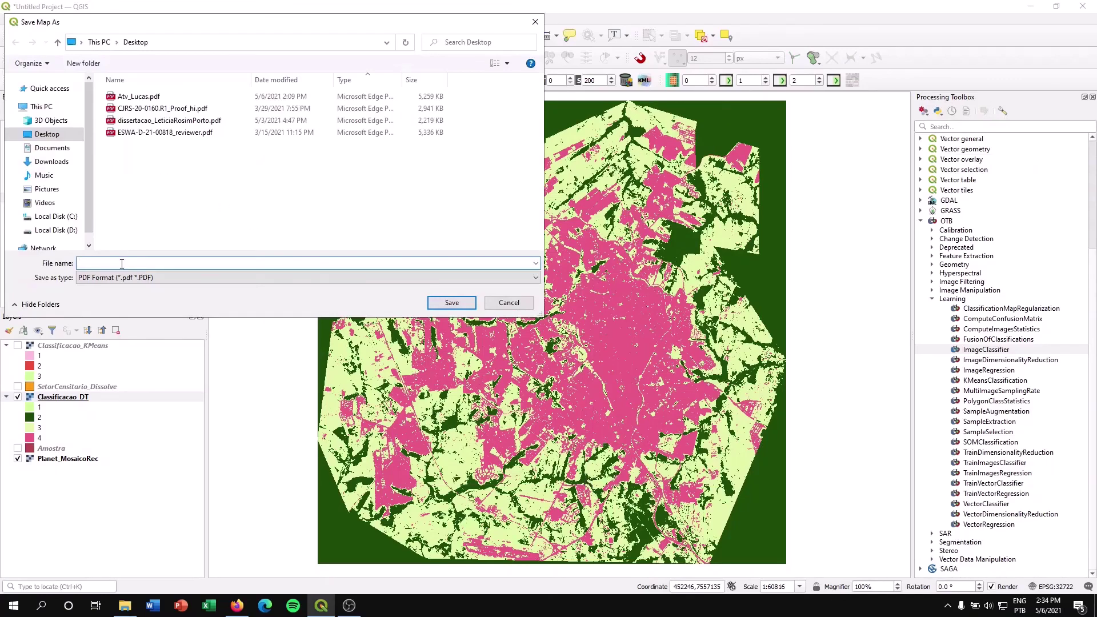
text(Atc)
key(BackSpace)
text(v_Luca)
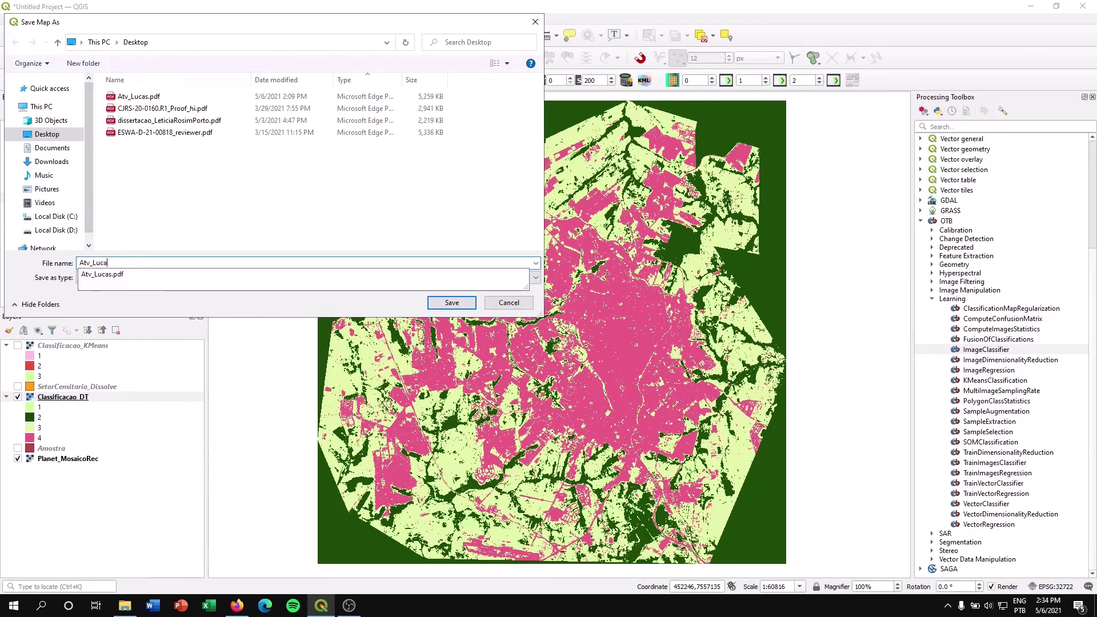
text(s_v)
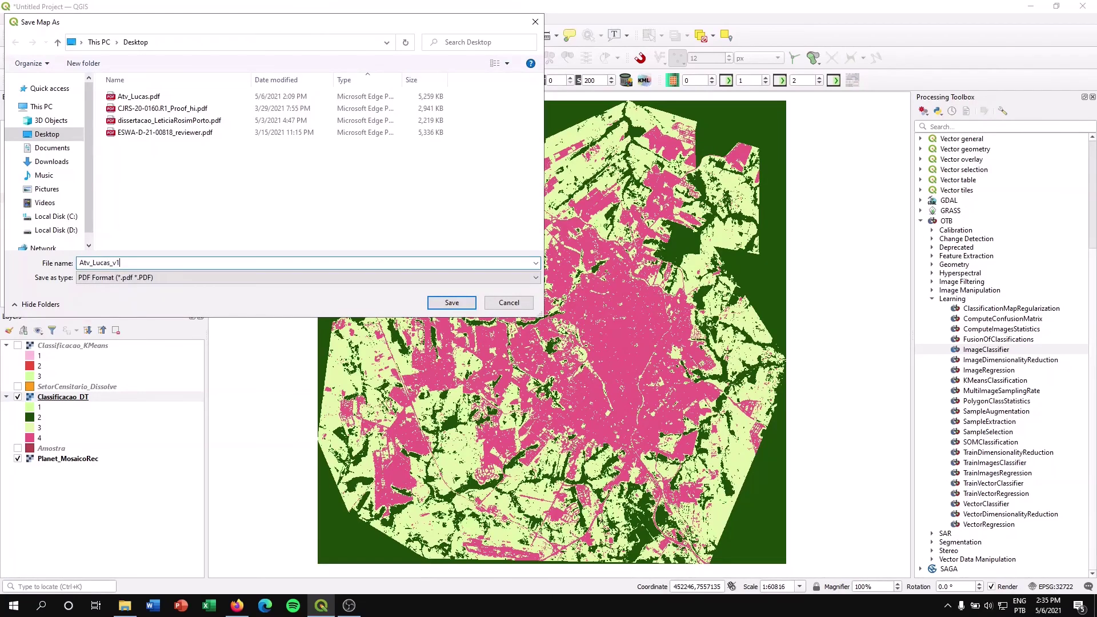
key(Return)
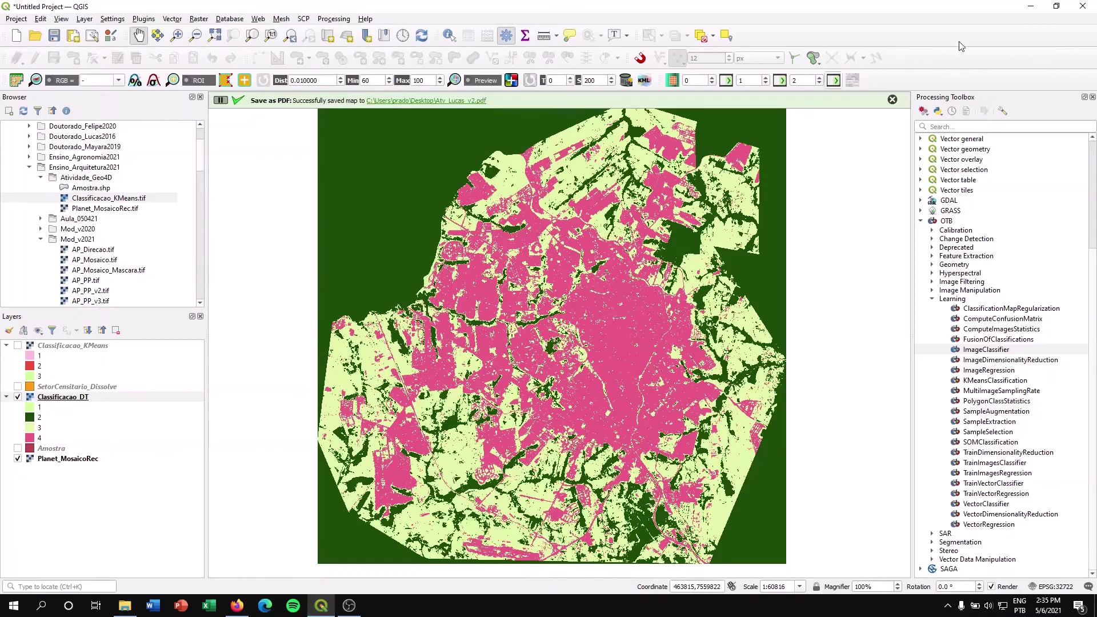
click(1031, 6)
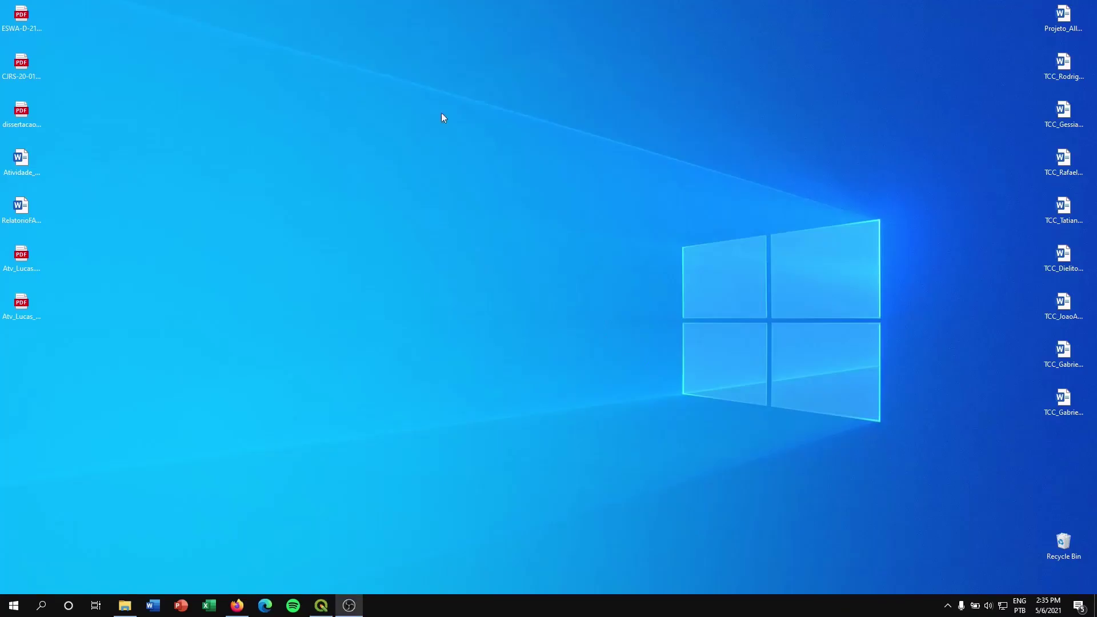
double_click(12, 316)
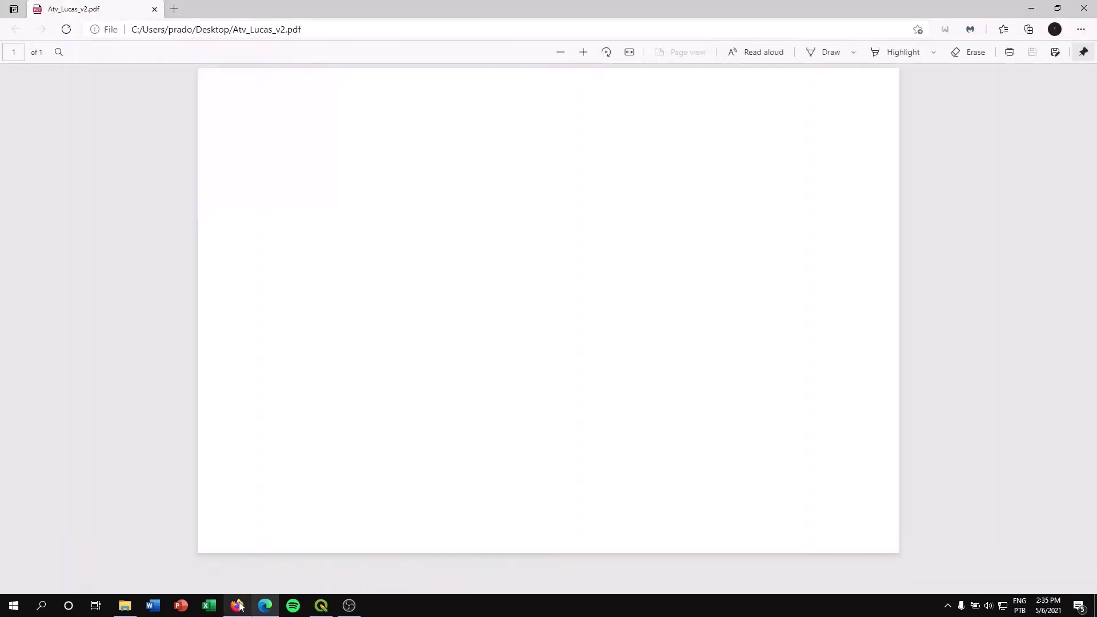
Switch to the Aprender Unoeste course page in Firefox and locate the 11/05 class activity with its file submission entry
click(237, 605)
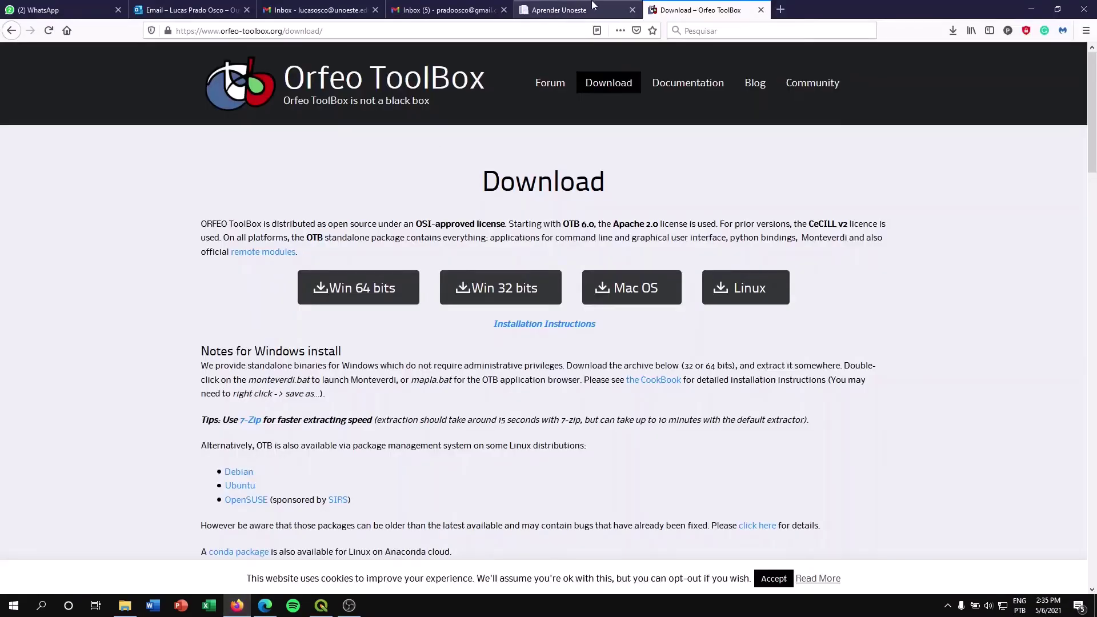
click(559, 10)
scroll(554, 259, up, 20)
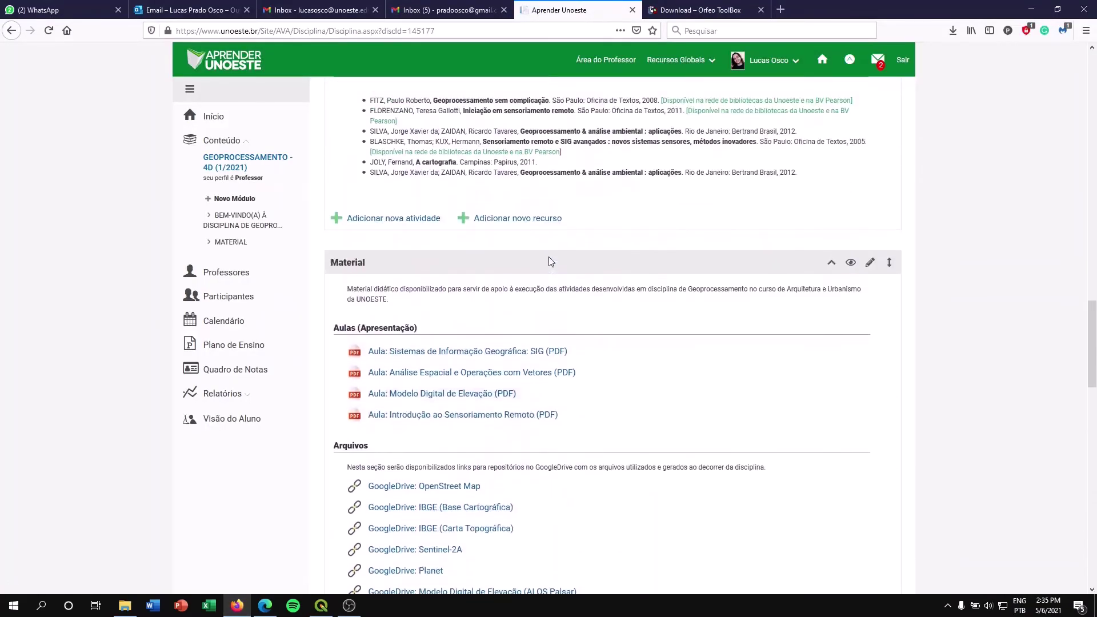
scroll(550, 261, up, 5)
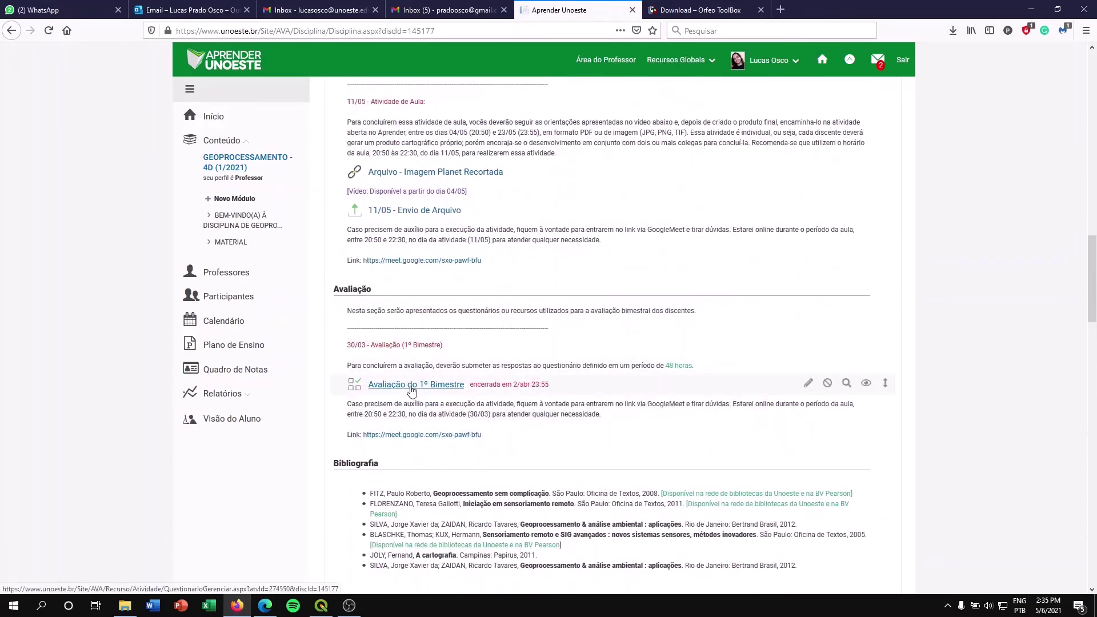